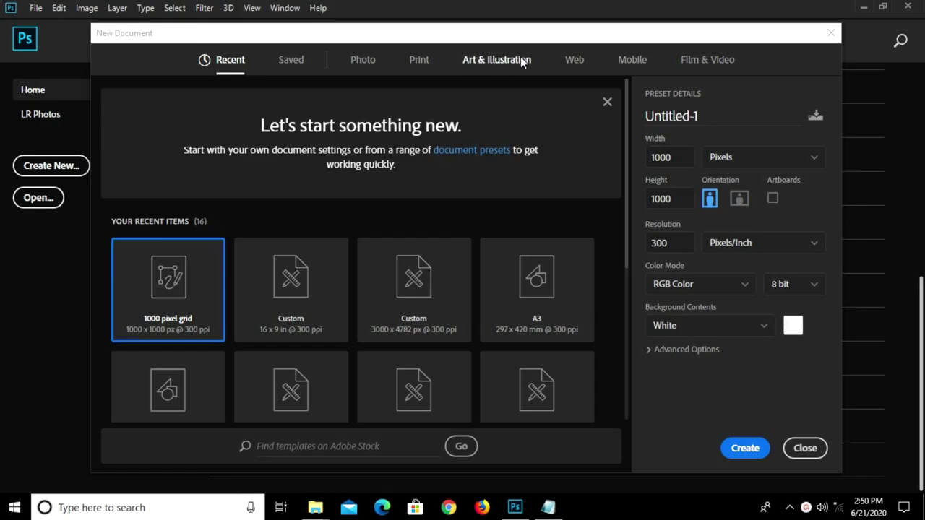
Show the Art & Illustration blank presets with the 1000 × 1000 px, 300 ppi canvas.
left_click(492, 61)
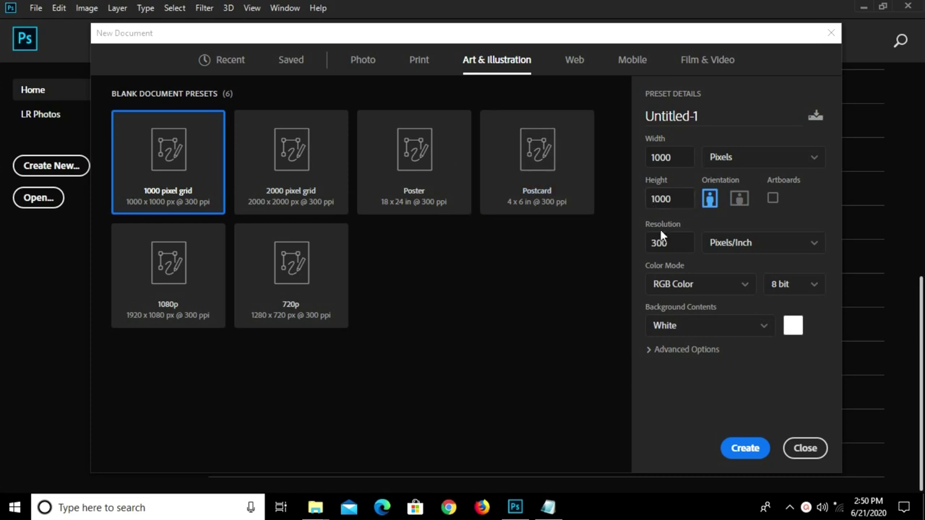
Create the 1000 × 1000 px document and unlock its Background as Layer 0.
left_click_drag(674, 242, 649, 243)
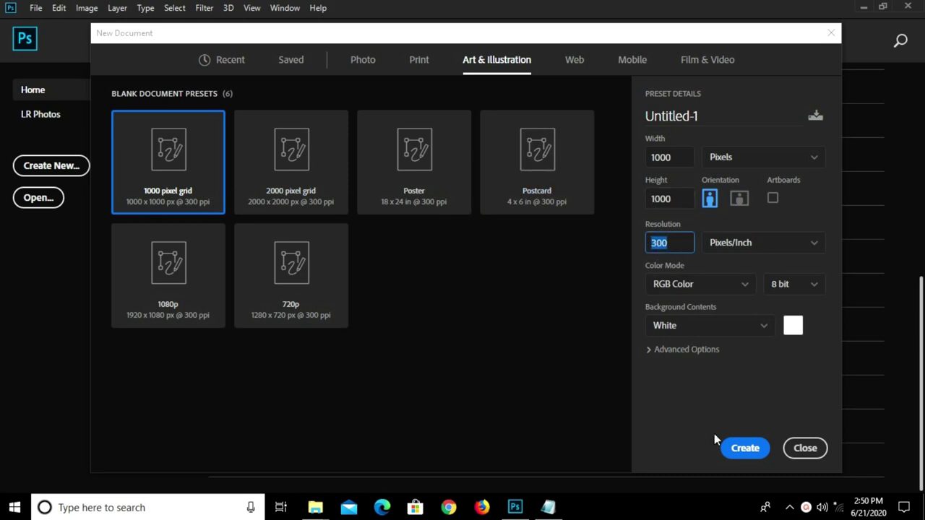
left_click(740, 450)
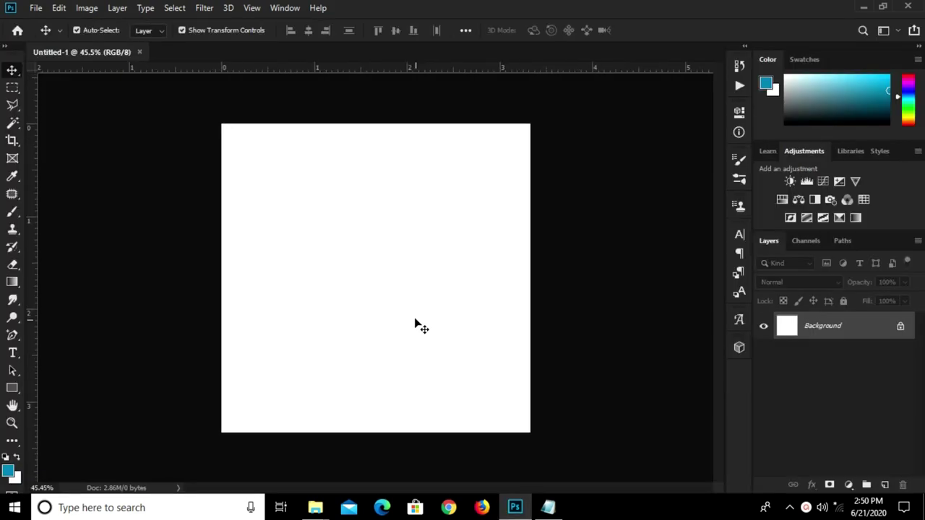
double_click(863, 331)
left_click(570, 141)
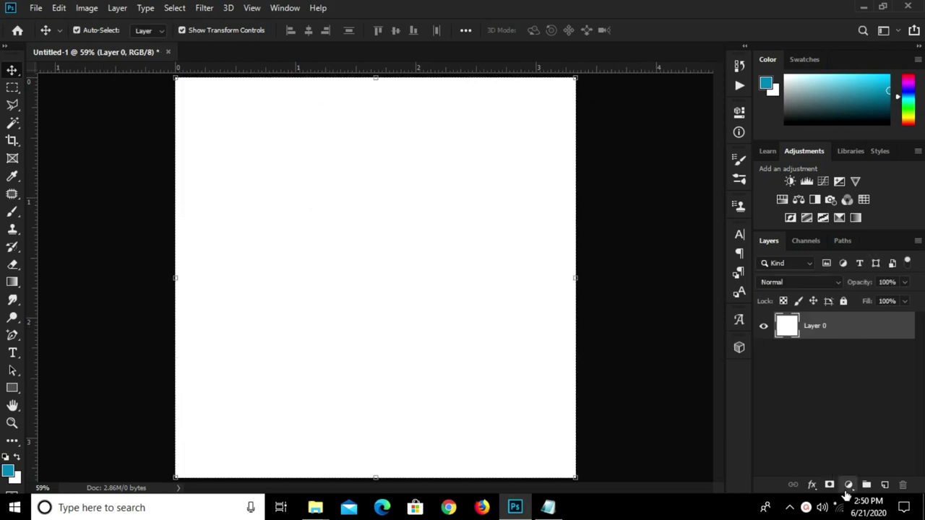
Add a black Solid Color fill layer and zoom out slightly.
left_click(848, 485)
left_click(840, 250)
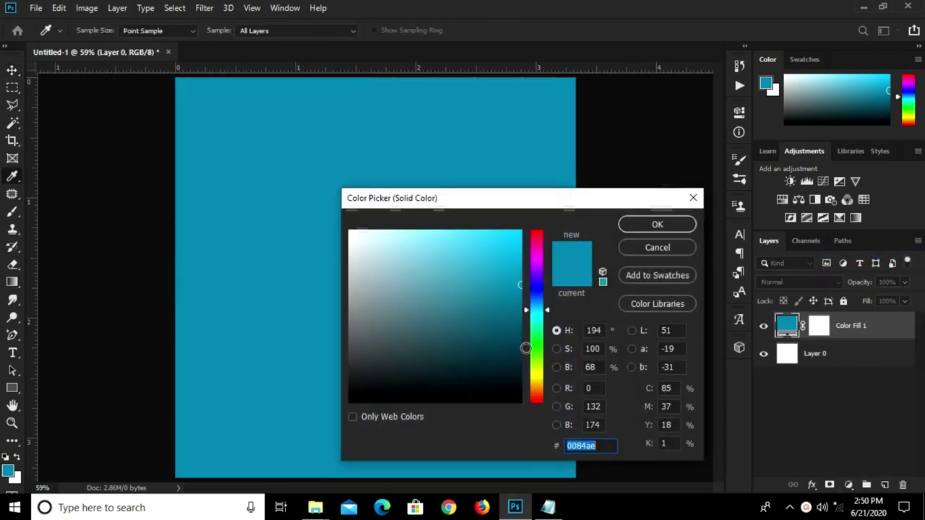
left_click_drag(526, 348, 506, 402)
left_click(657, 224)
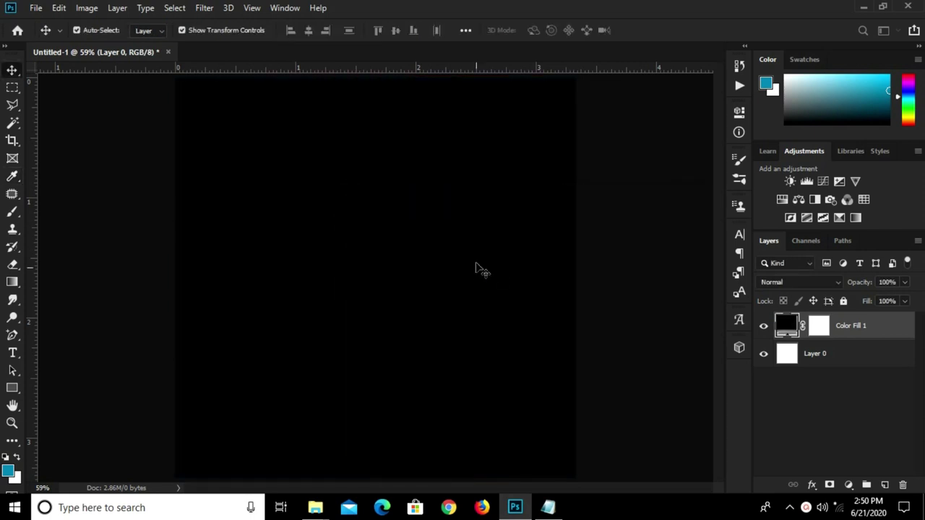
key("ctrl+minus")
left_click(35, 8)
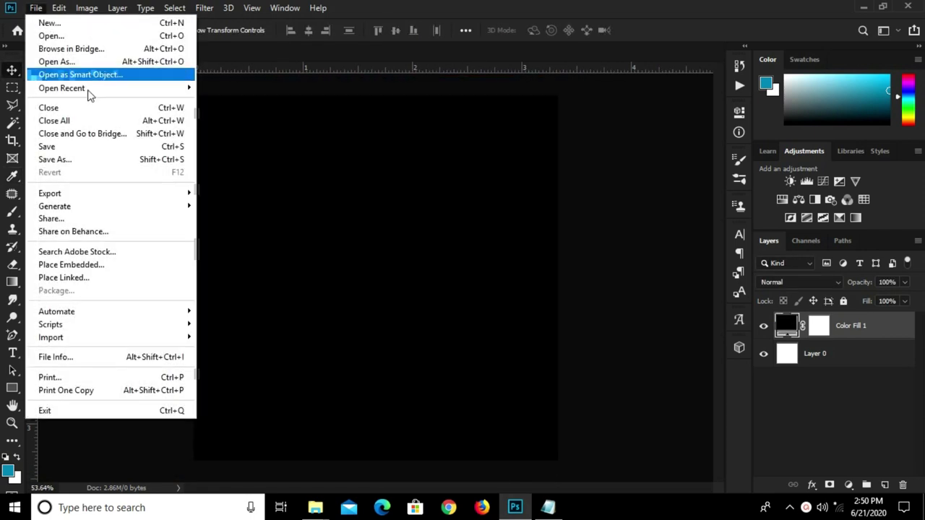
Place Embedded the singer photo from Downloads > stonebwoy as layer Untitled-1.
left_click(118, 267)
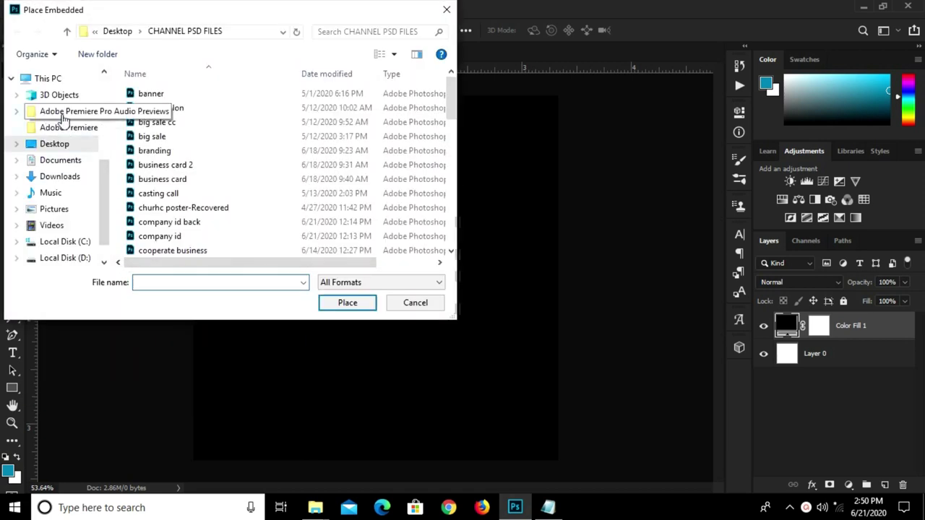
scroll(71, 199, "down", 3)
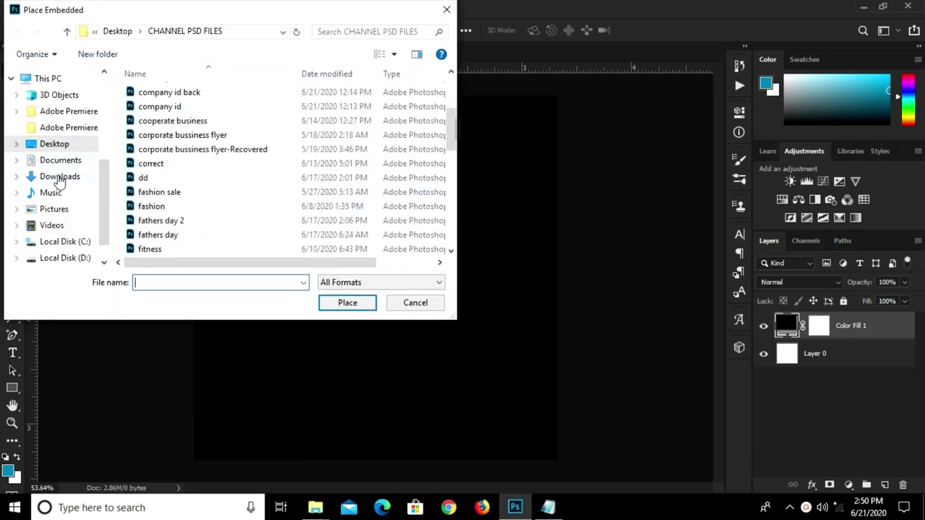
left_click(60, 179)
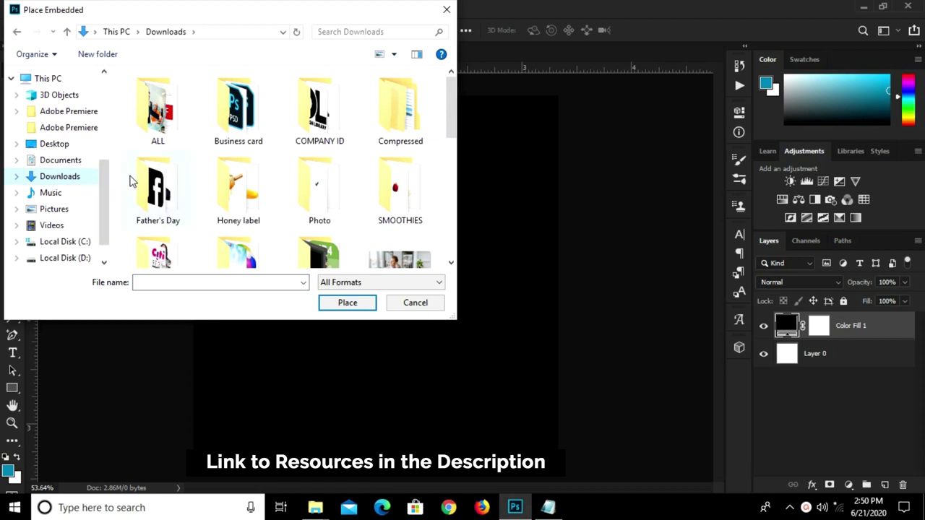
scroll(344, 148, "down", 5)
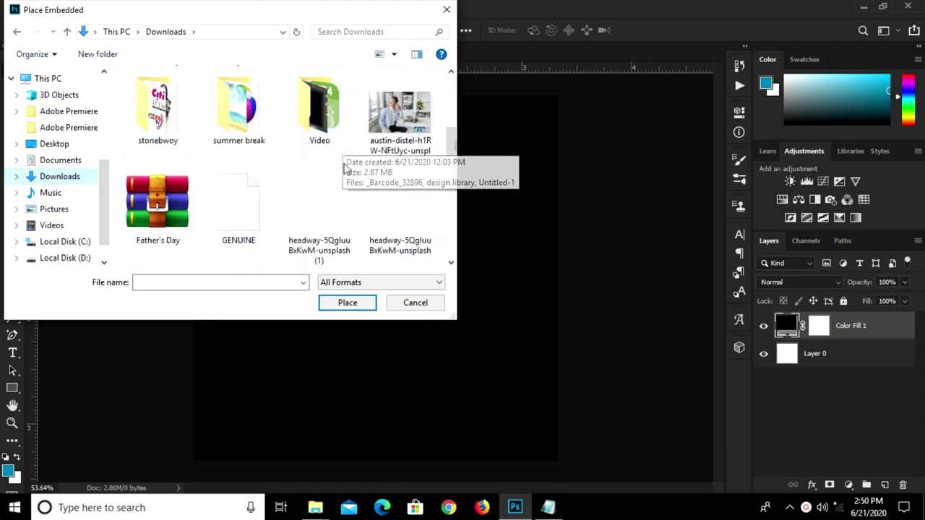
scroll(344, 152, "down", 2)
left_click(230, 119)
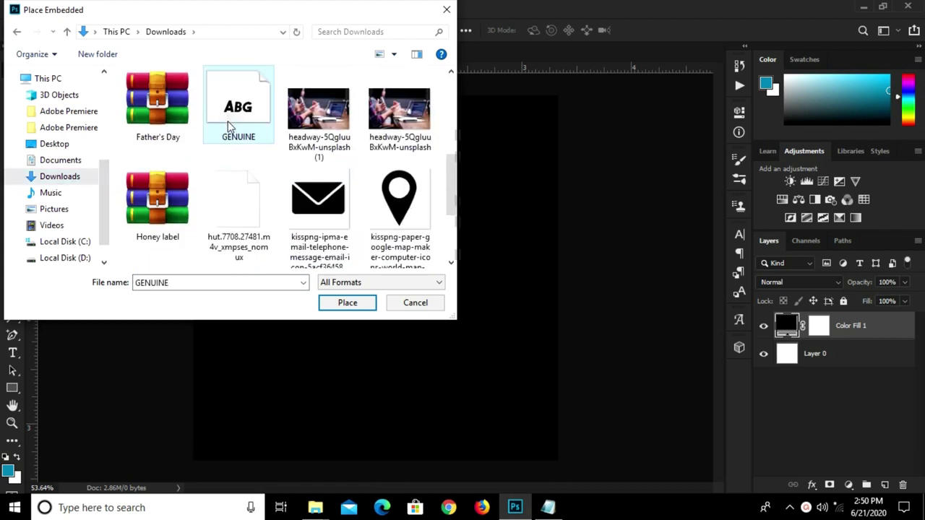
key("s")
key("s")
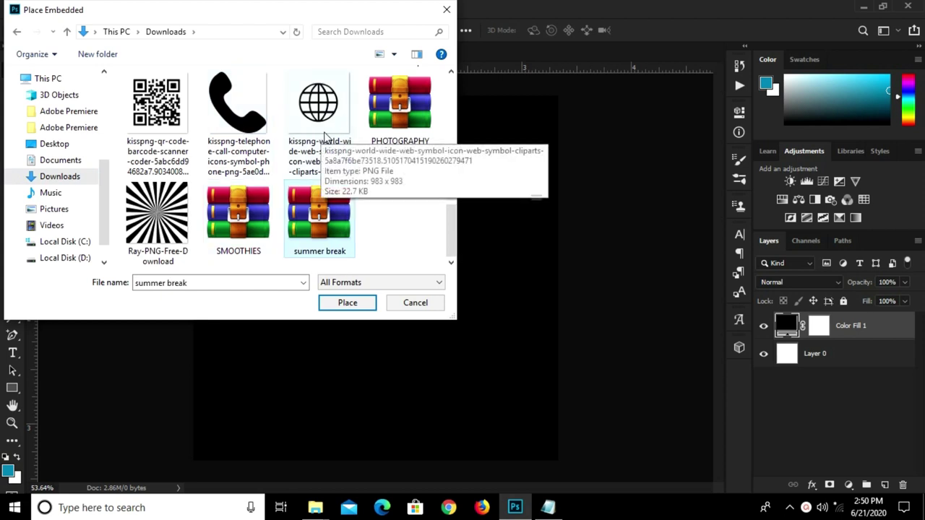
key("s")
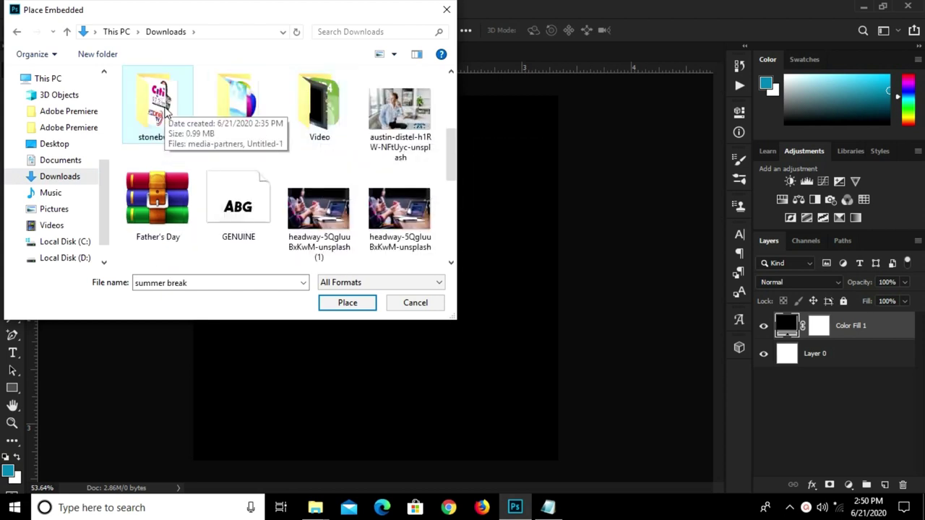
double_click(165, 112)
left_click(362, 308)
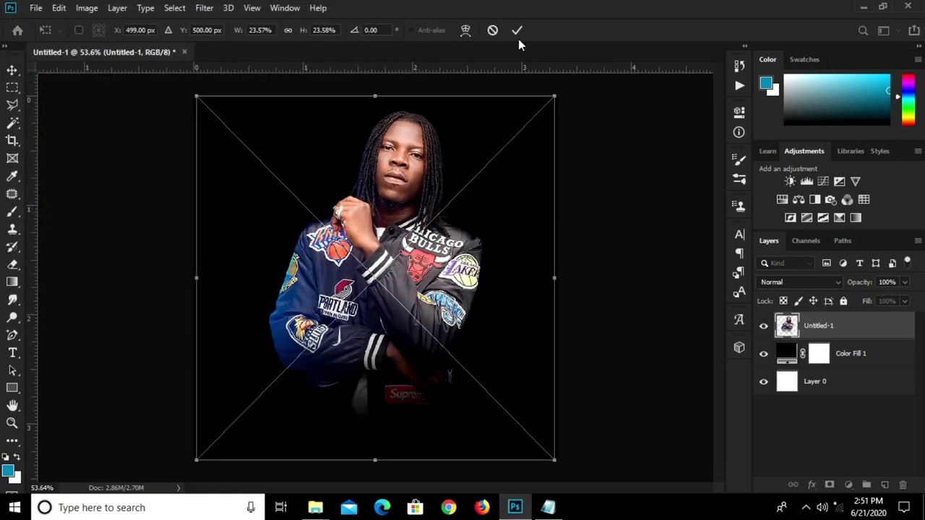
Commit the placed photo, shift it right, and convert it to a smart object.
key("Return")
mouse_move(366, 274)
left_mouse_down()
mouse_move(499, 300)
mouse_move(490, 307)
left_mouse_up()
key("ctrl+t")
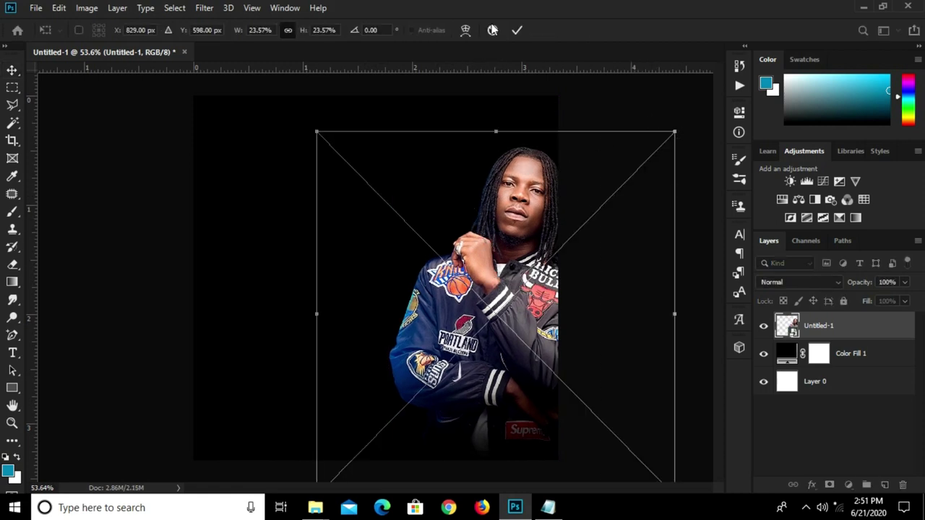
left_click(518, 31)
right_click(830, 322)
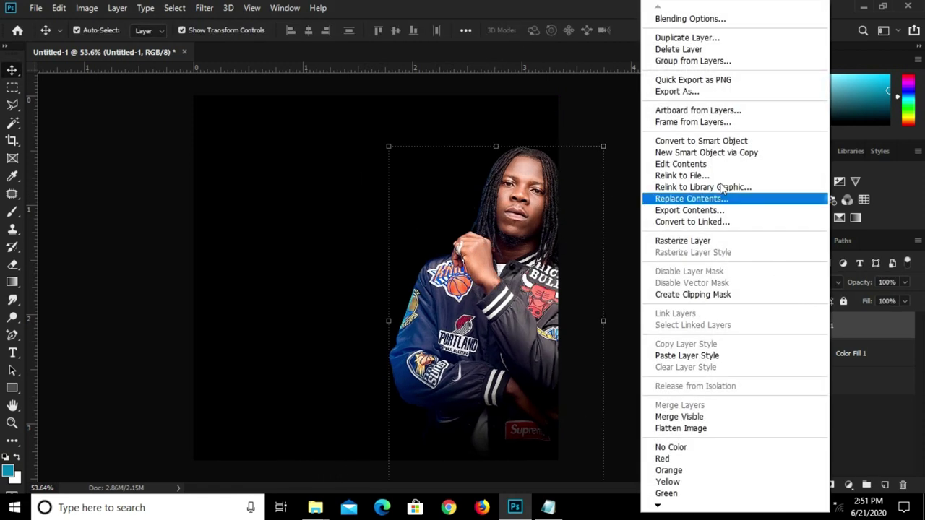
left_click(692, 143)
Scale the photo up to about 110% and nudge it against the right edge.
key("ctrl+t")
left_click_drag(604, 146, 612, 110)
left_click_drag(532, 177, 514, 173)
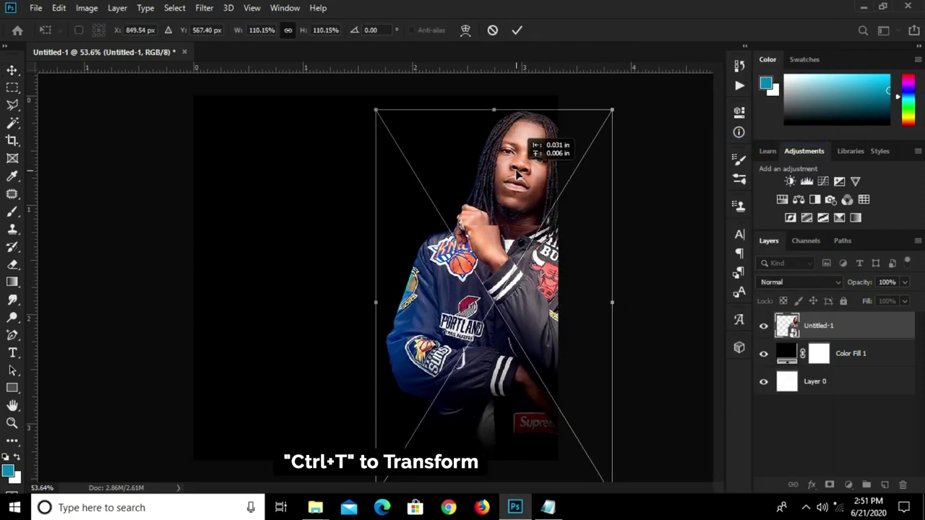
key("Return")
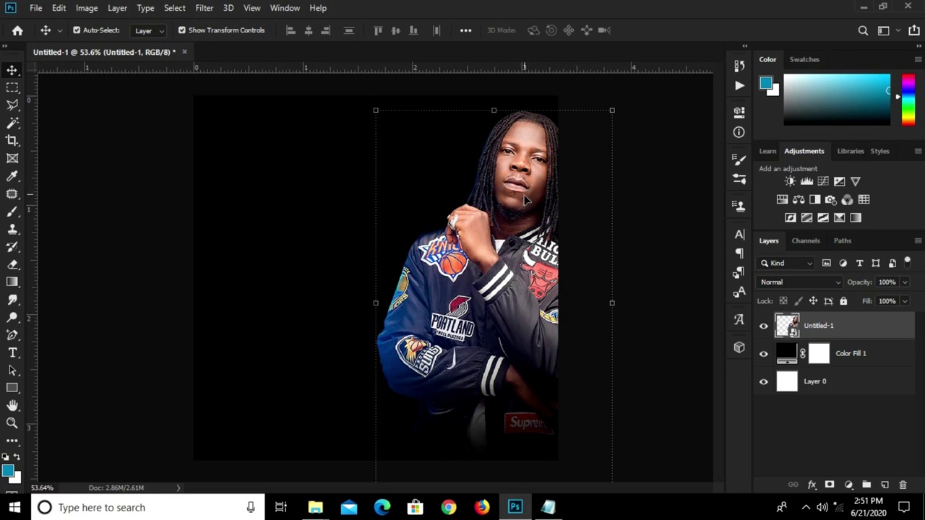
left_click_drag(526, 200, 516, 200)
left_click(568, 246)
left_click(527, 282)
left_click_drag(522, 276, 523, 283)
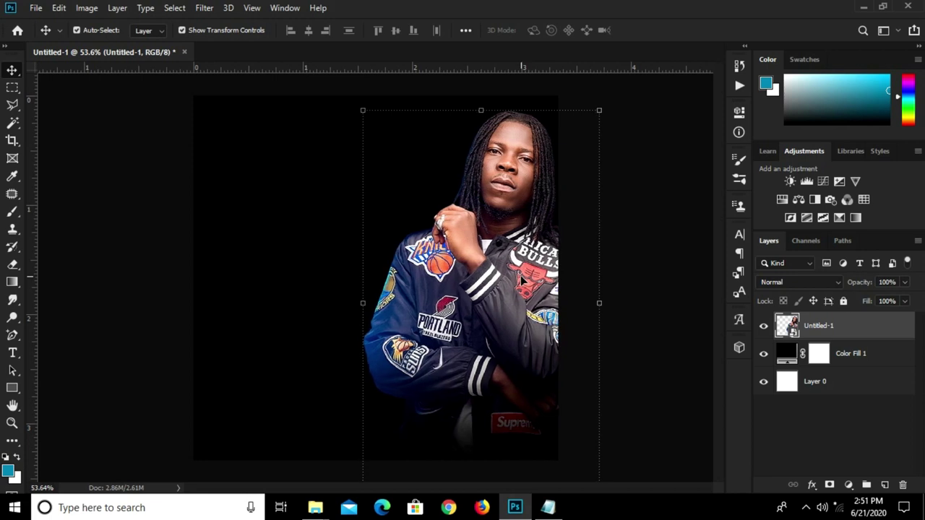
key("Right")
key("Right")
key("Right")
key("Right")
key("Right")
key("Right")
Add a new empty Layer 1 above the photo.
left_click(634, 222)
left_click(504, 250)
left_click(654, 261)
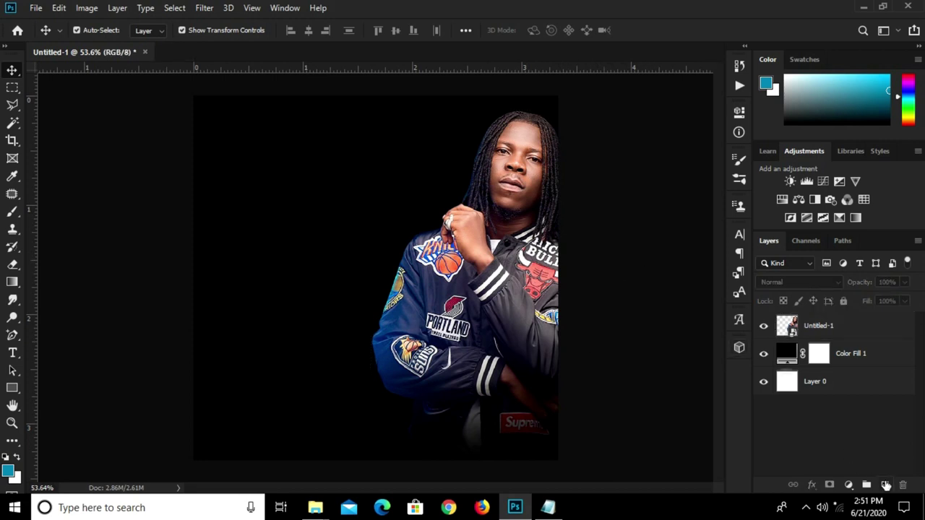
left_click(884, 485)
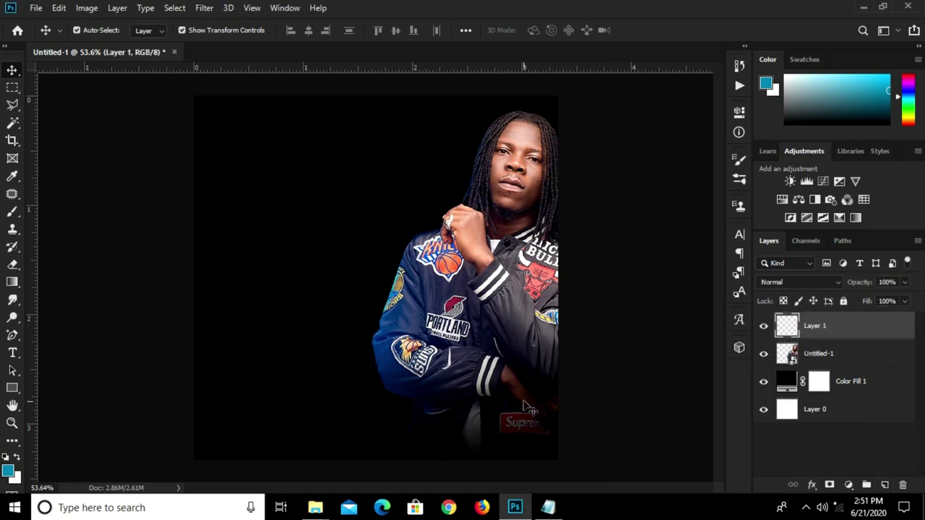
Set the foreground colour to pink #ff00ae, copied from the notes.
key("b")
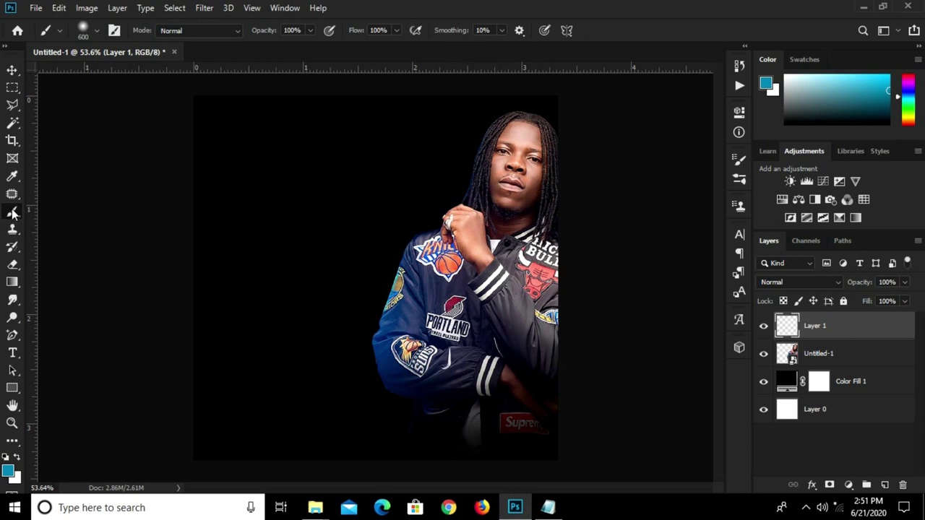
left_click(11, 473)
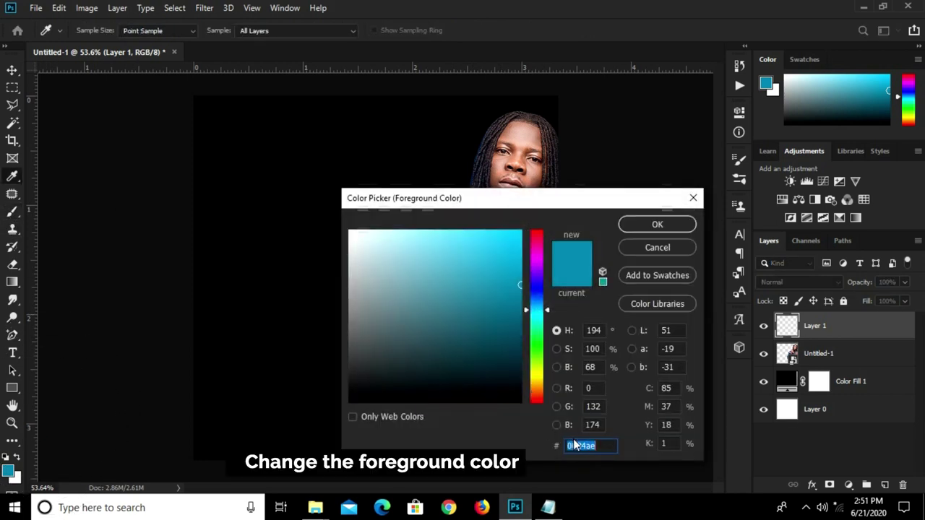
left_click(548, 508)
mouse_move(381, 312)
left_mouse_down()
mouse_move(338, 312)
mouse_move(383, 293)
mouse_move(369, 300)
mouse_move(406, 300)
left_mouse_up()
left_click(397, 300)
left_click(365, 300)
right_click(384, 304)
left_click(426, 147)
left_click(393, 6)
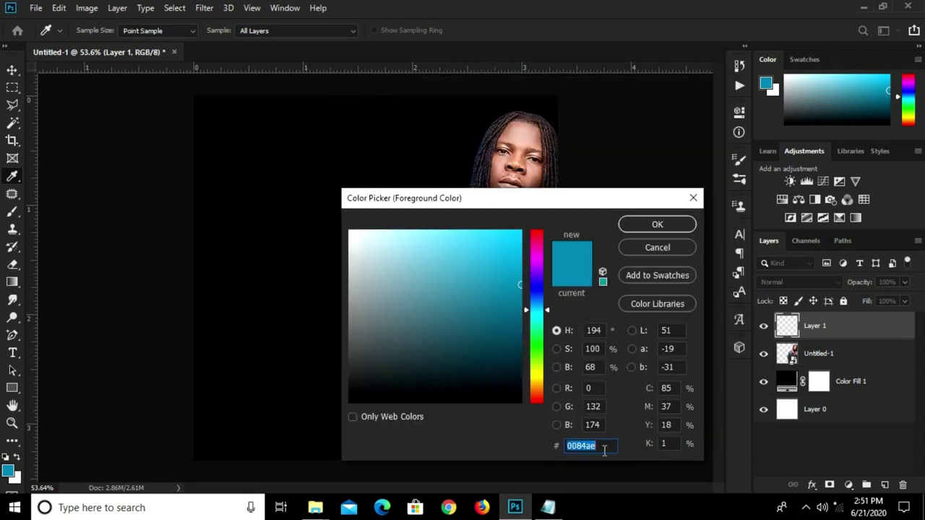
key("ctrl+v")
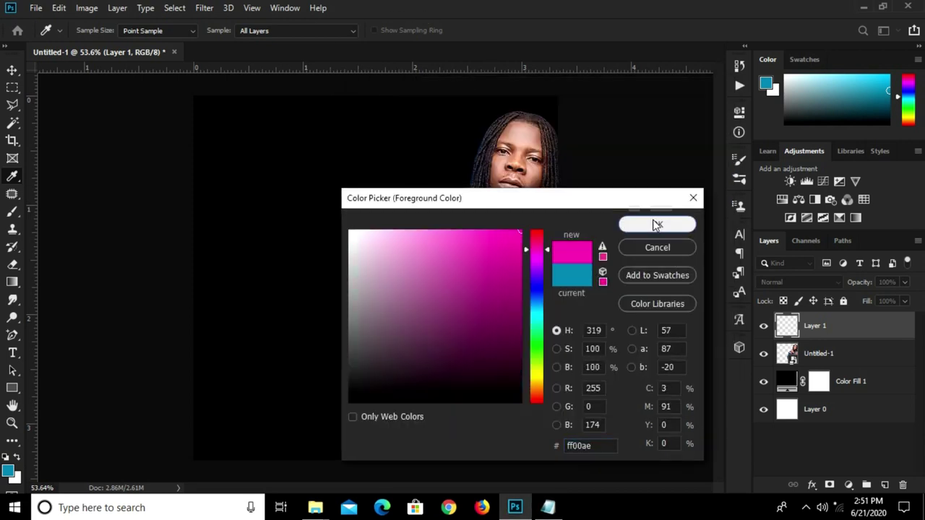
left_click(655, 224)
Paint pink over the jacket's right side in Color mode at 80% opacity, then duplicate the layer.
key("b")
key("bracketleft")
key("bracketleft")
left_click(532, 308)
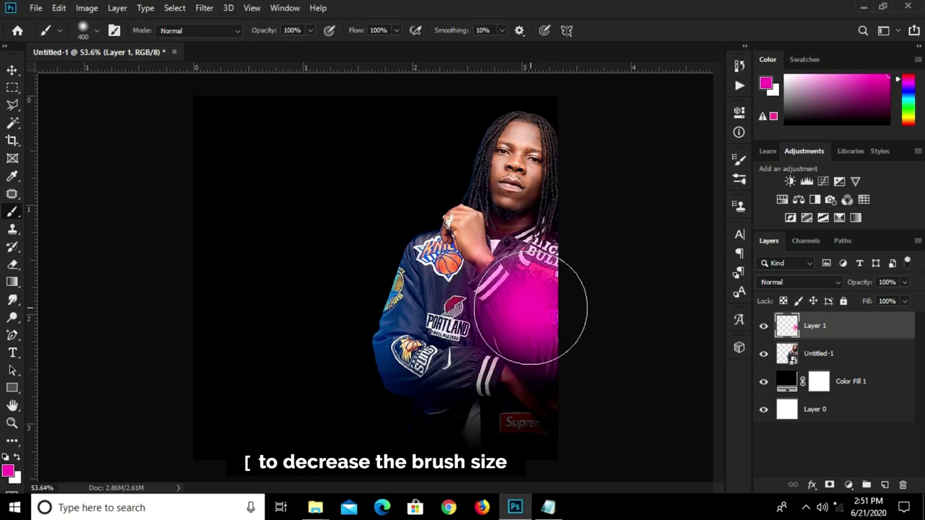
left_click(772, 283)
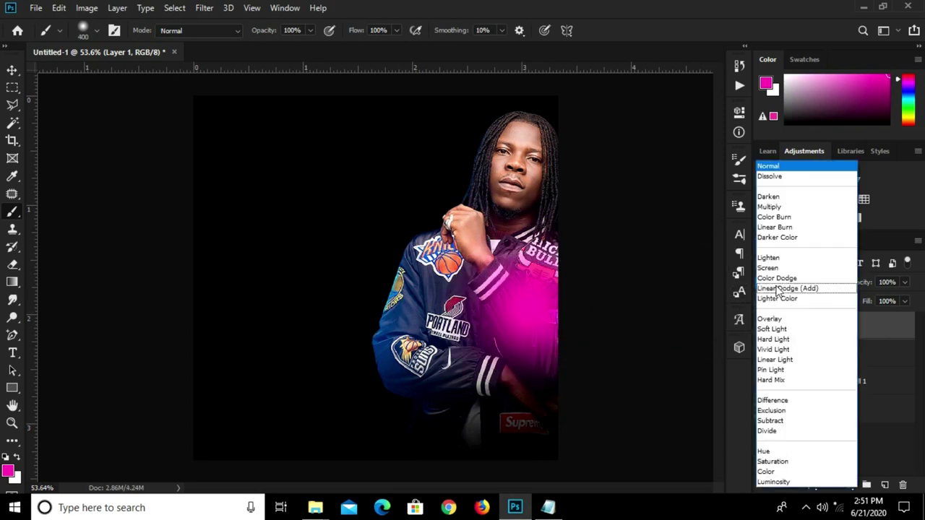
left_click(780, 473)
left_click(906, 283)
left_click(890, 284)
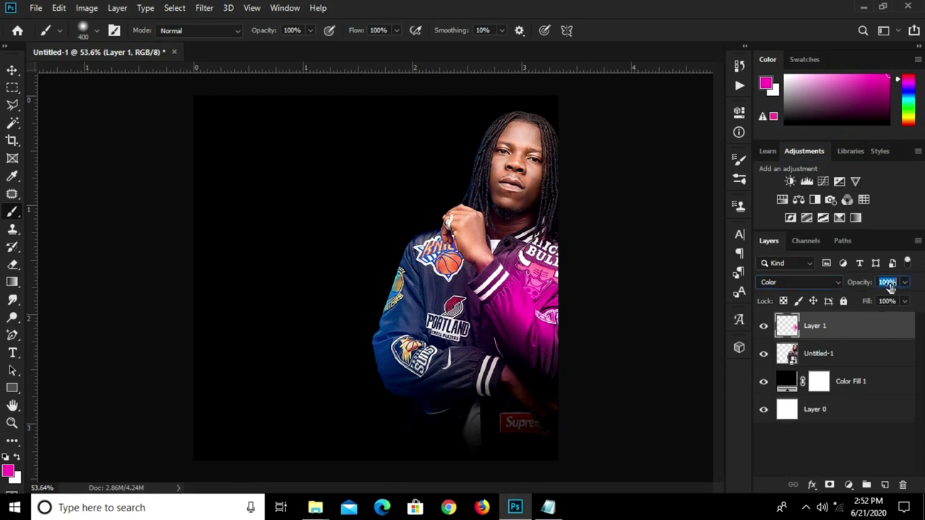
type("8")
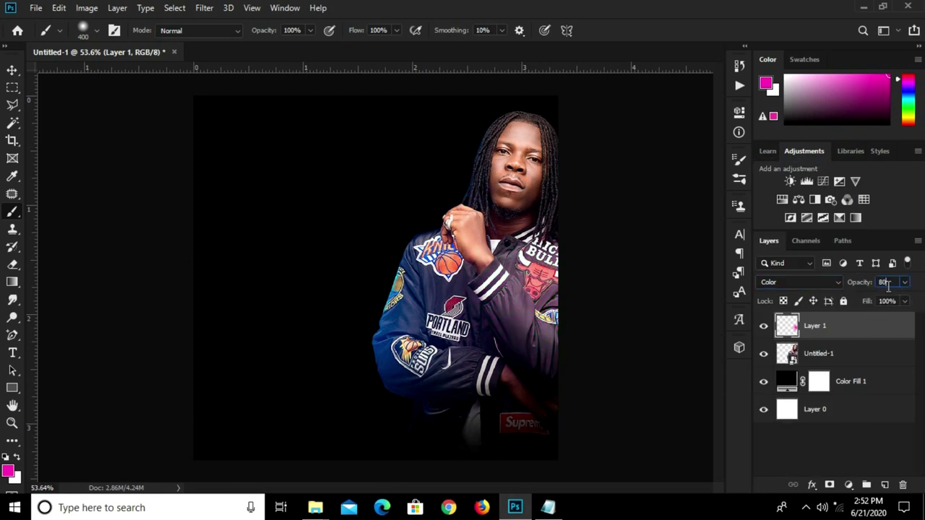
type("0")
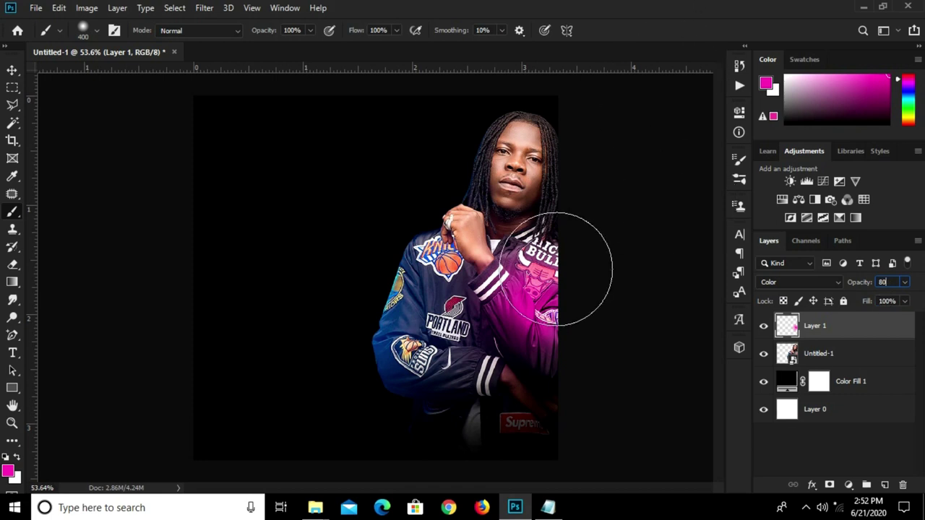
key("Return")
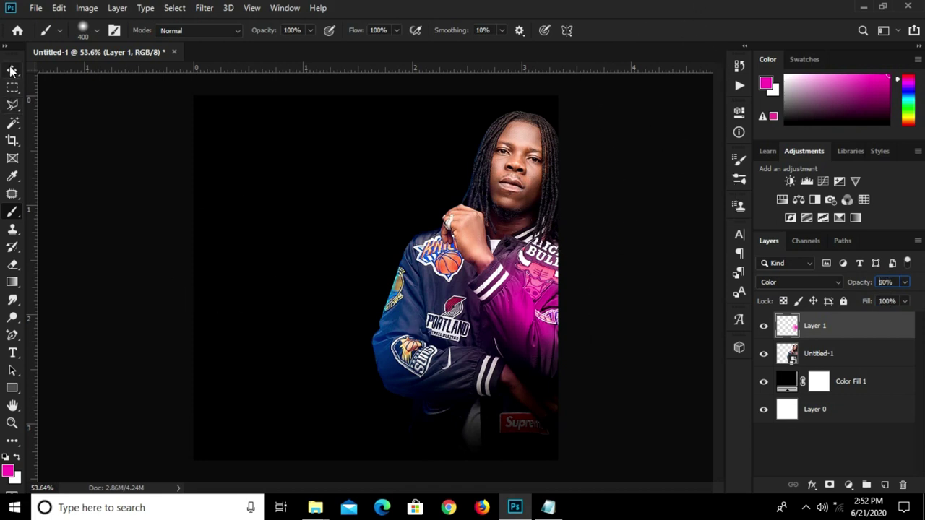
left_click(12, 70)
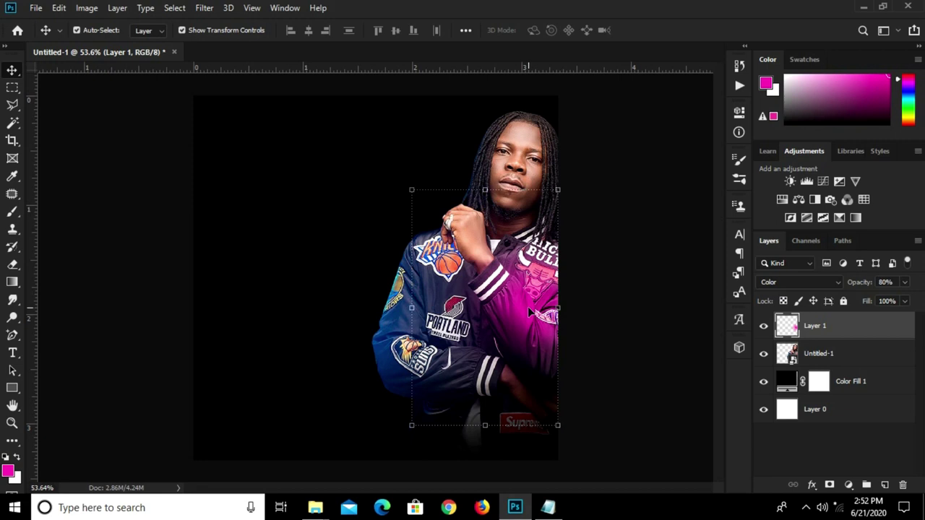
key("ctrl+j")
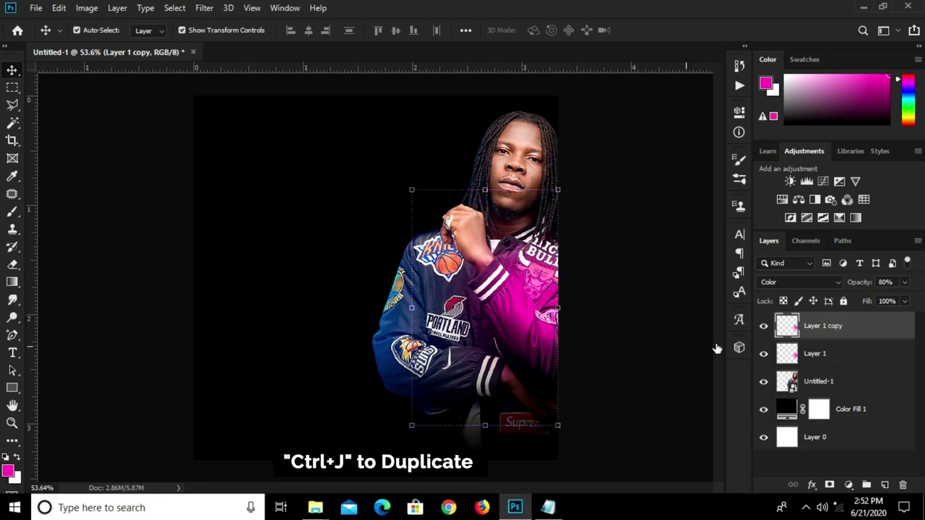
Move the duplicated tint lower on the jacket and add a Color Overlay effect.
left_click_drag(535, 317, 536, 404)
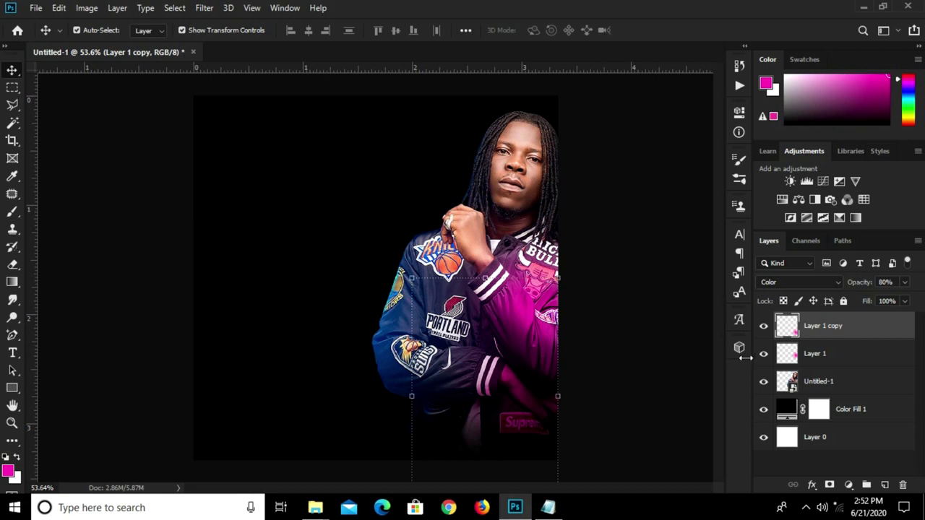
left_click(764, 332)
left_click(764, 333)
left_click_drag(542, 385, 542, 413)
left_click(810, 485)
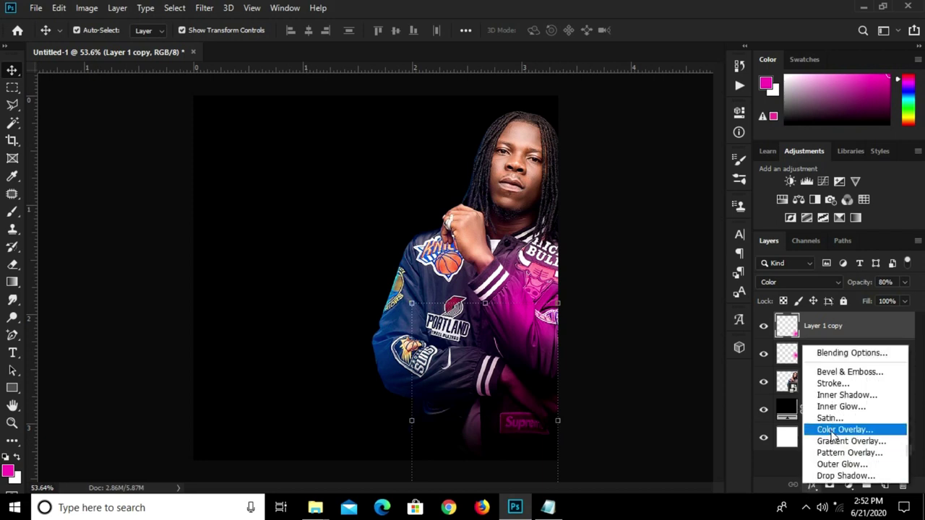
left_click(790, 436)
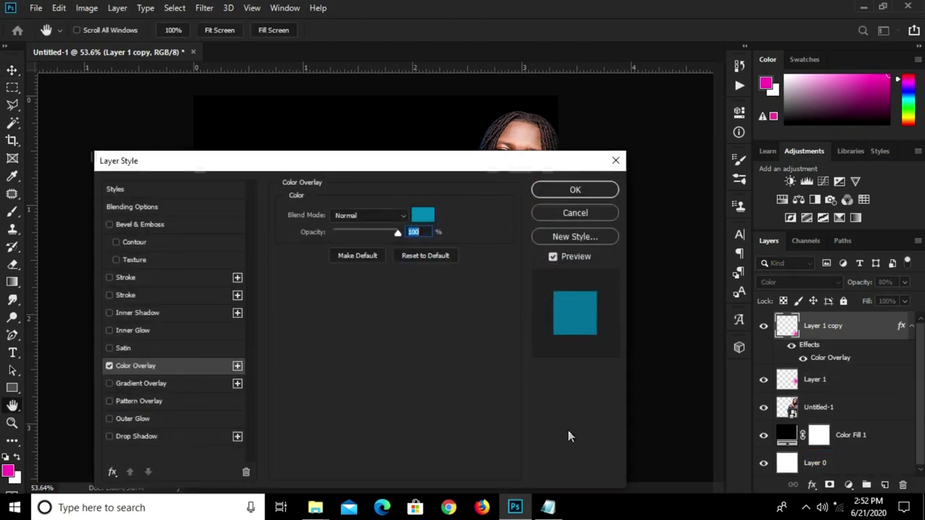
Set the overlay colour to teal #0084ae and the layer opacity to 38%.
left_click(548, 508)
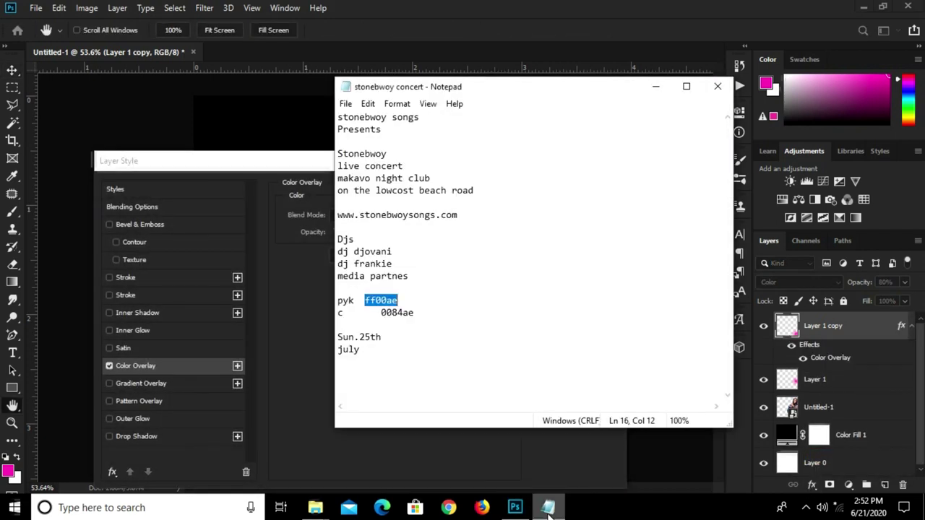
left_click(381, 312)
left_click_drag(379, 312, 425, 316)
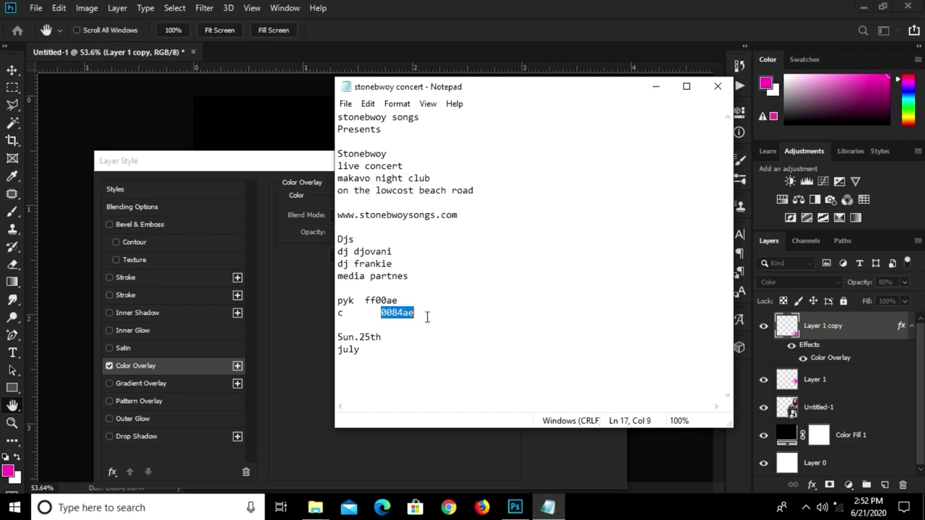
right_click(396, 318)
left_click(444, 155)
left_click(282, 165)
left_click(425, 215)
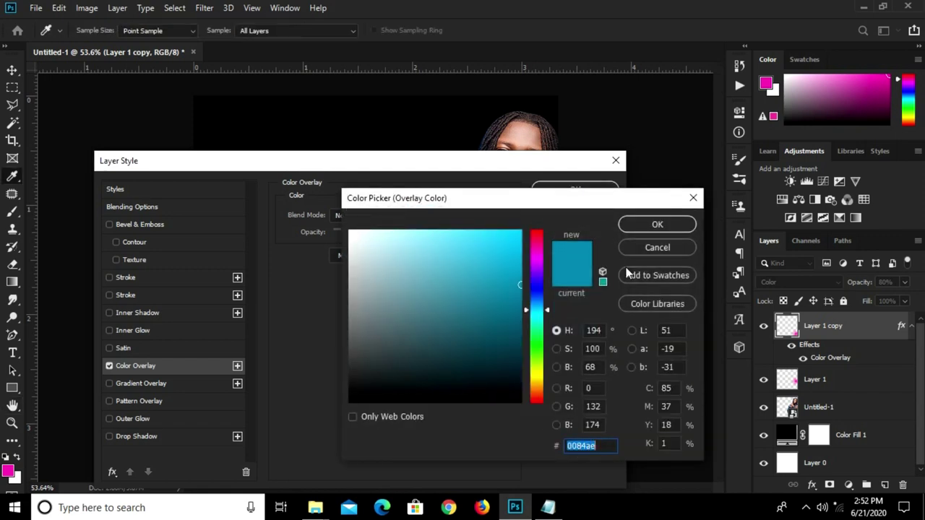
left_click(645, 222)
left_click(575, 190)
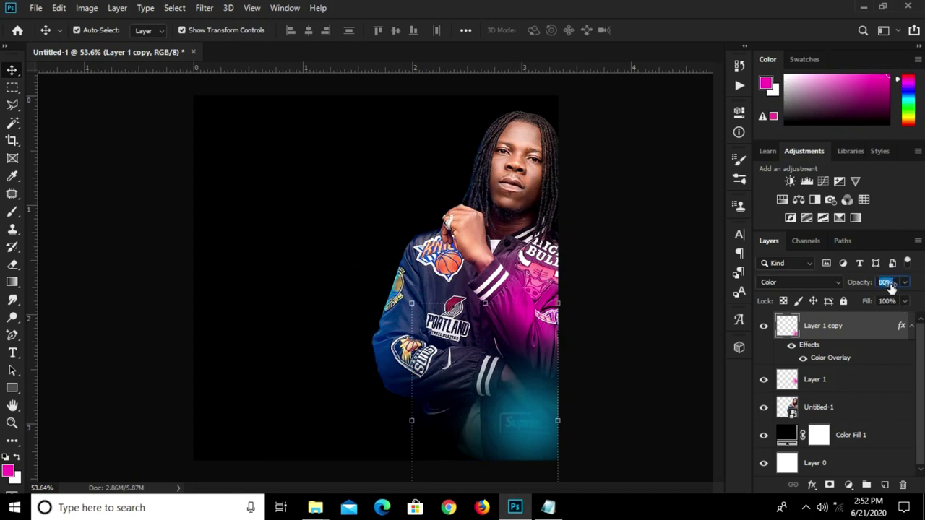
left_click(879, 286)
type("38")
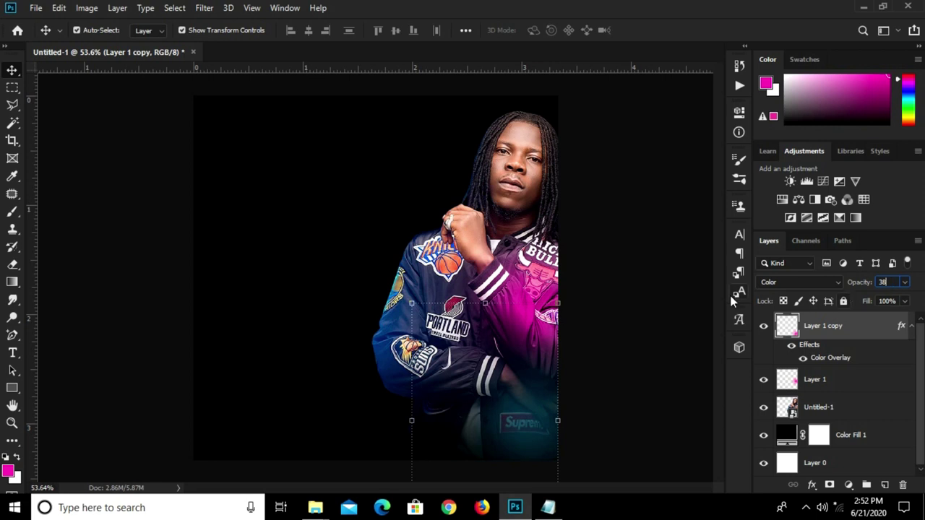
Add a new empty Layer 2 below the photo layer.
left_click(605, 290)
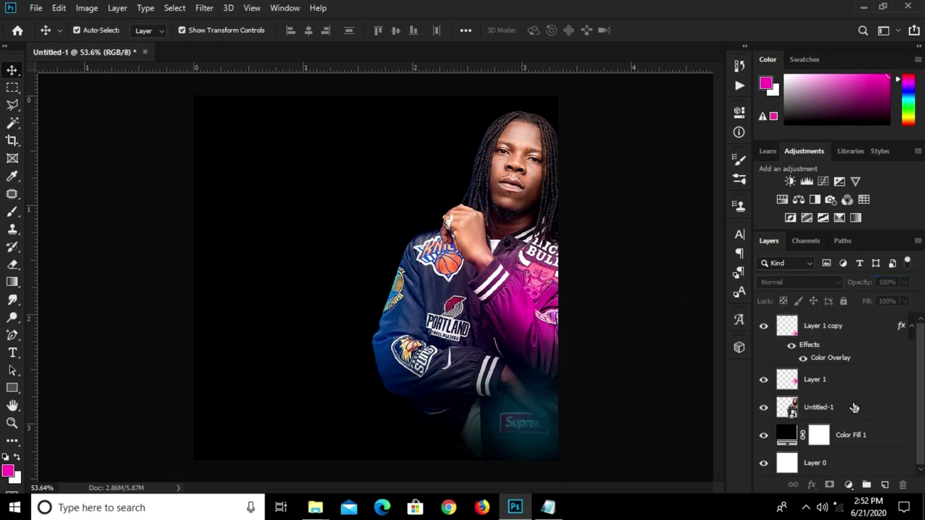
left_click(884, 485)
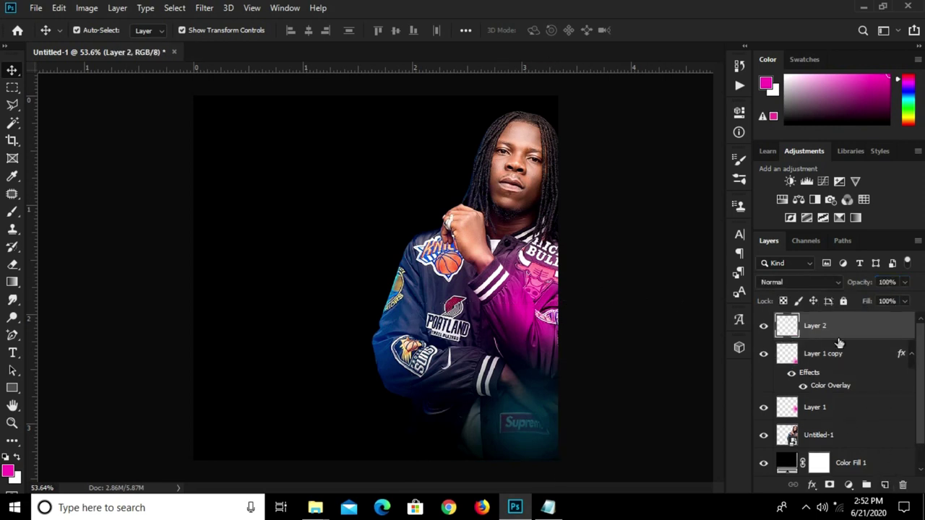
left_click_drag(849, 334, 849, 453)
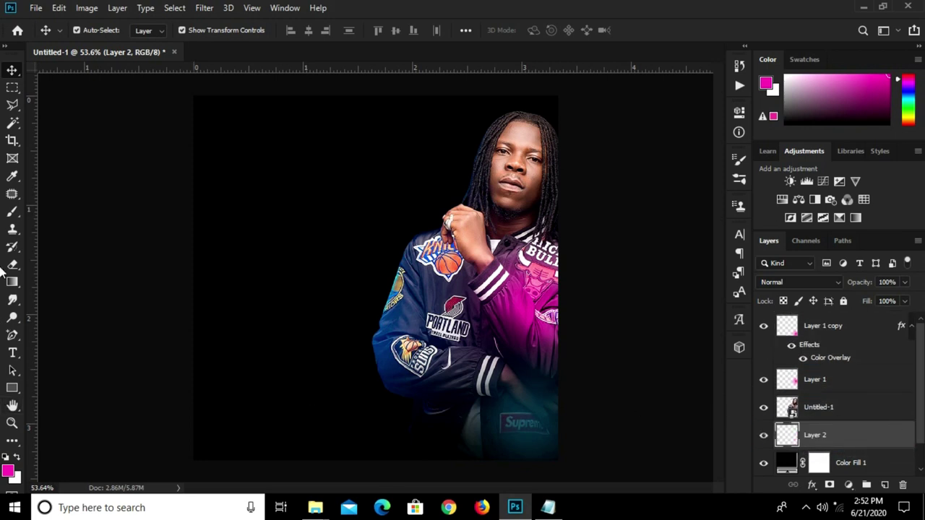
Paint a 1000 px magenta glow behind the singer on Layer 2, Lighten mode, 36% opacity.
left_click(12, 211)
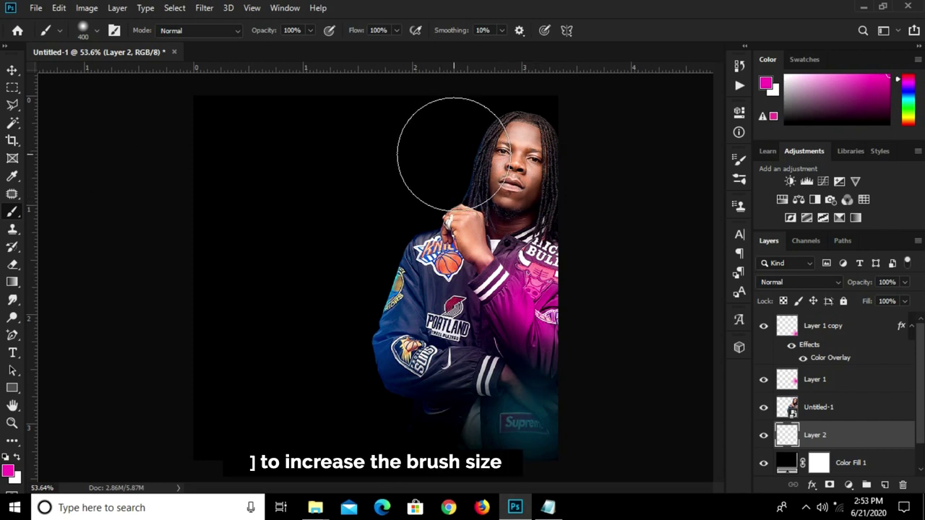
key("bracketright")
key("bracketright")
key("bracketright")
key("bracketright")
key("bracketright")
key("bracketright")
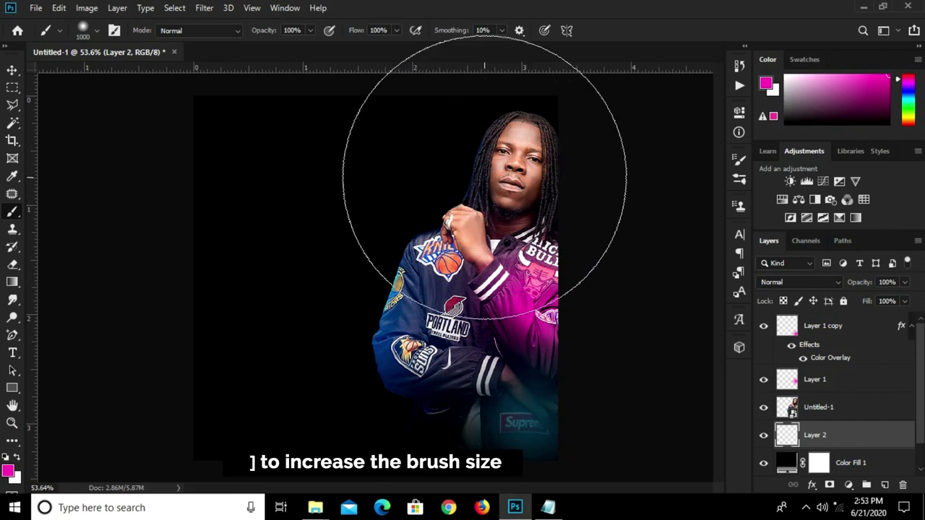
left_click(490, 177)
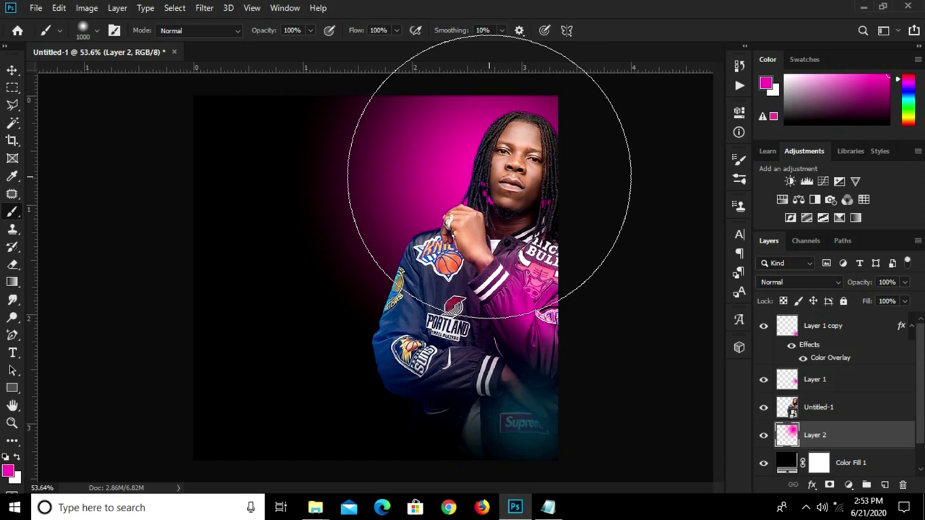
left_click(835, 282)
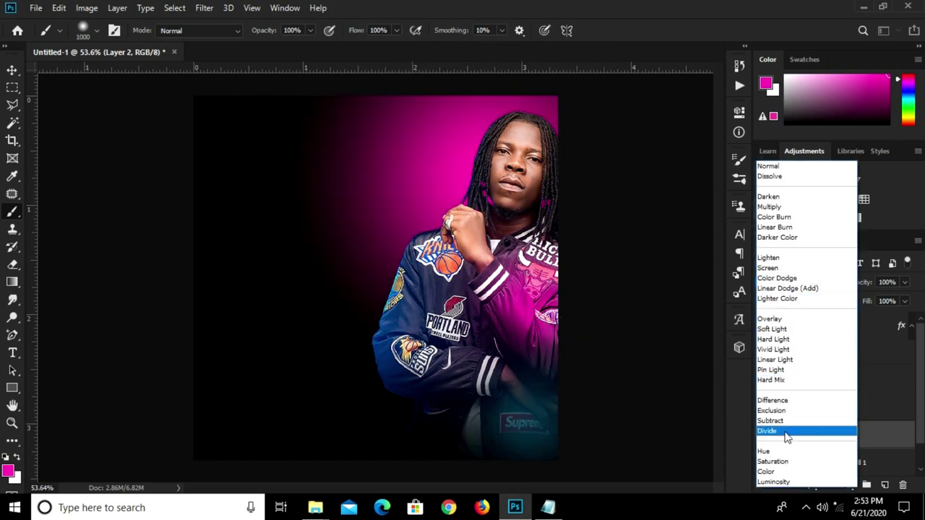
left_click(769, 258)
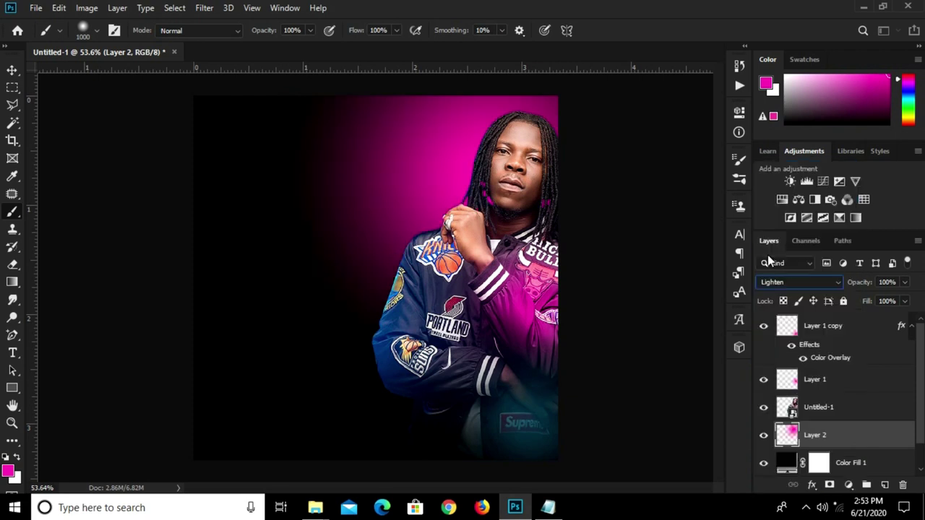
left_click(898, 284)
type("36")
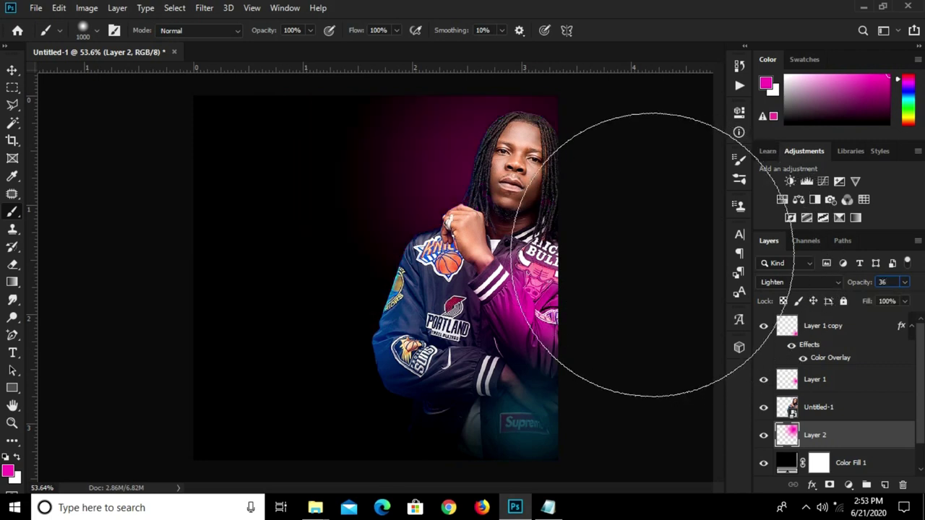
key("Return")
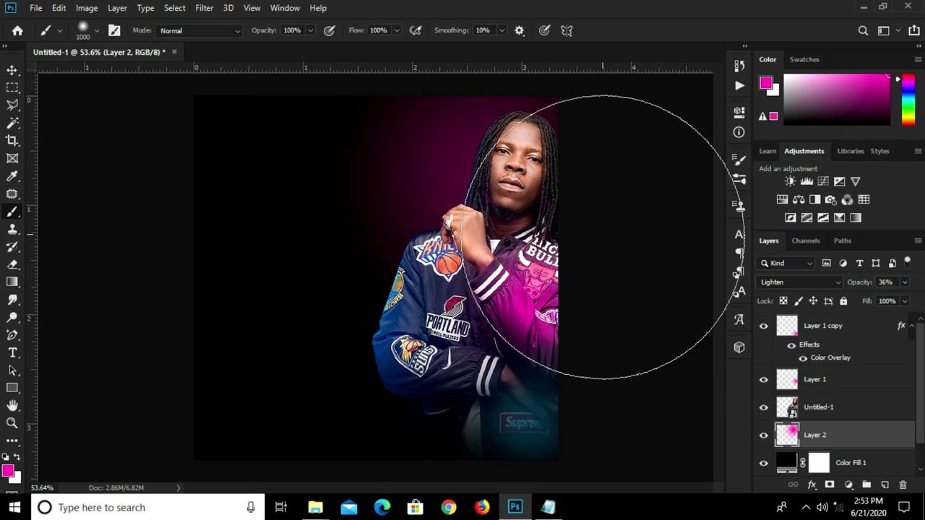
key("v")
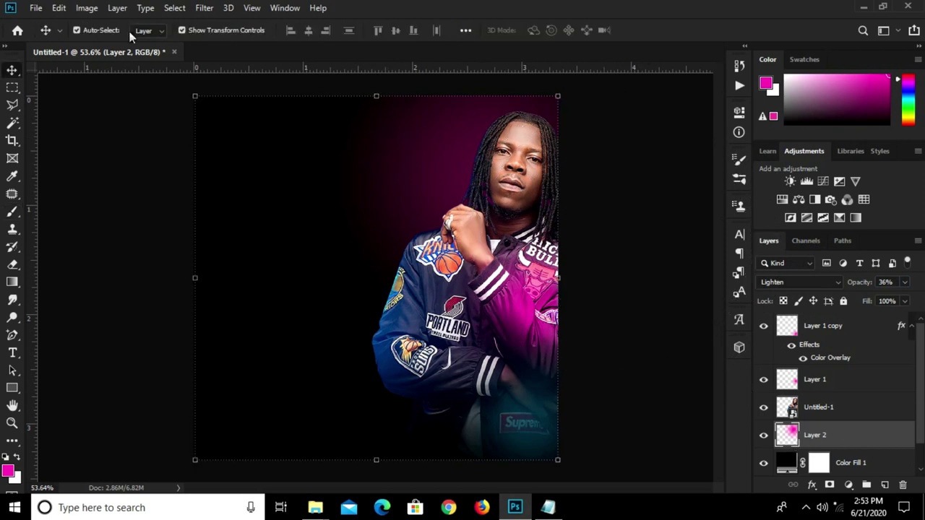
Convert Layer 2 to a smart object and apply a 161.8 px Gaussian Blur.
right_click(844, 436)
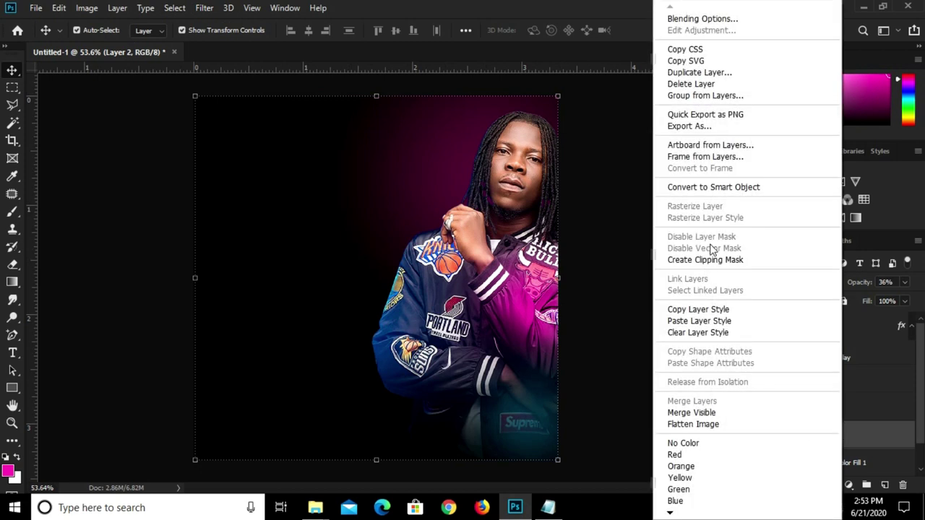
left_click(706, 188)
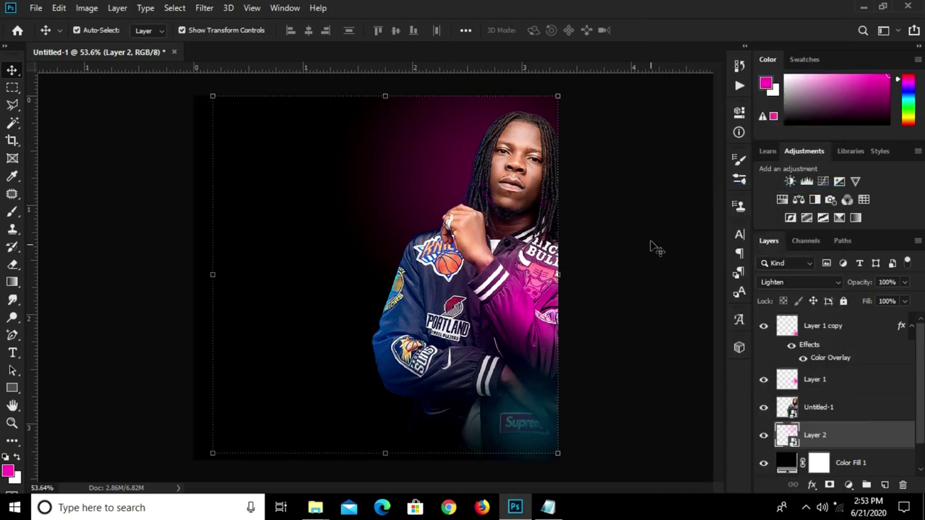
left_click(215, 6)
mouse_move(274, 162)
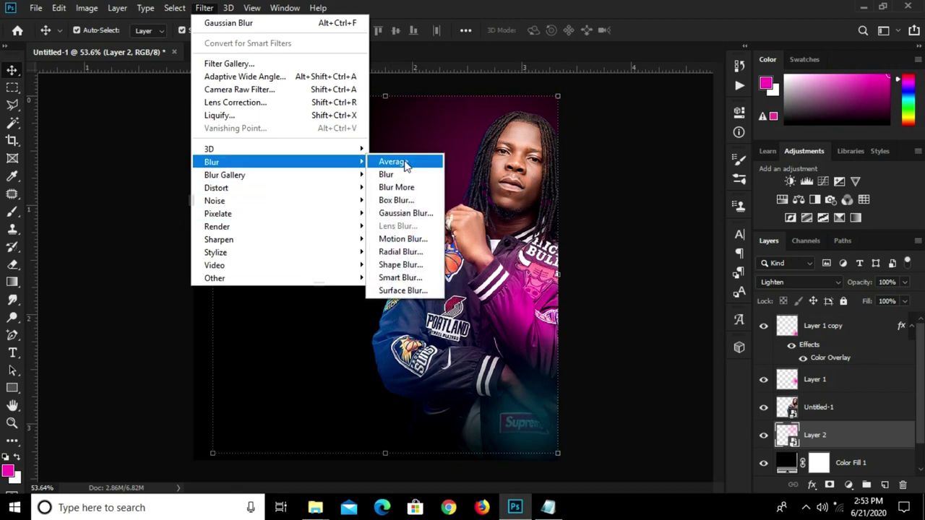
left_click(411, 213)
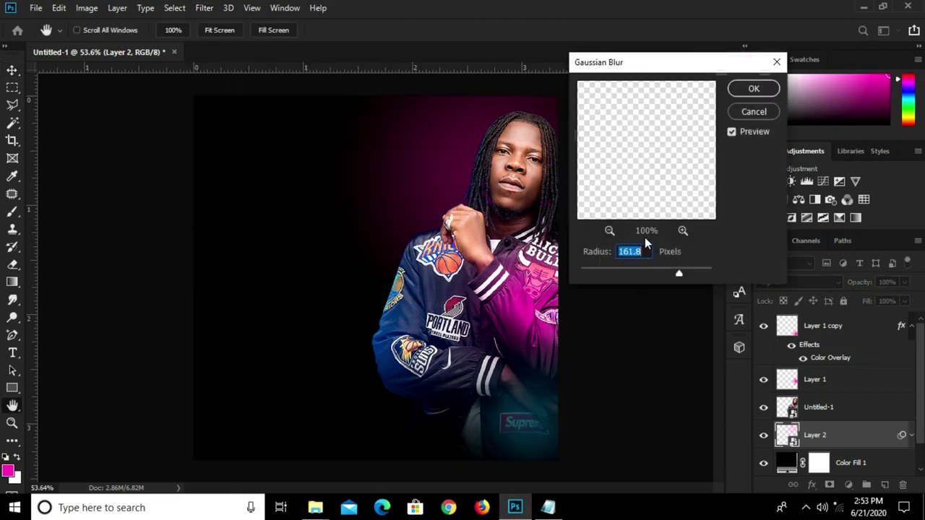
left_click(765, 90)
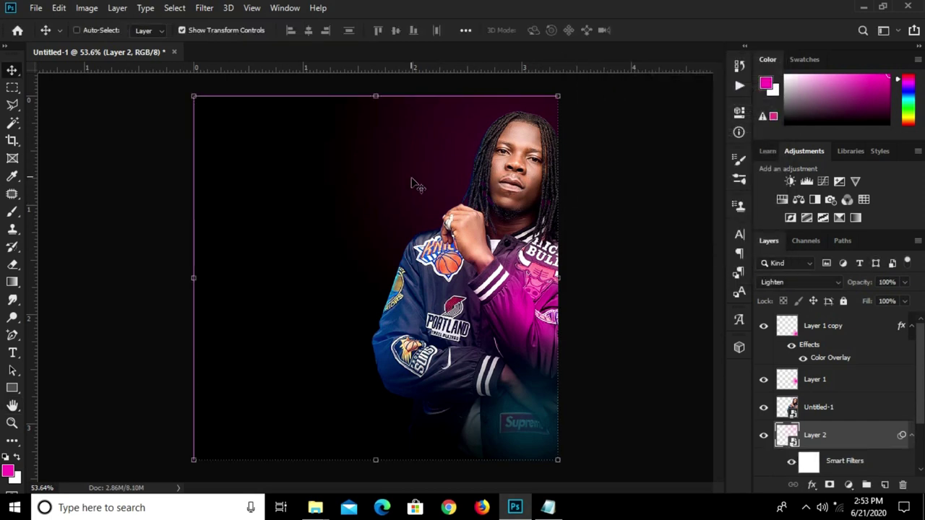
Scale the blurred glow up to about 118%.
key("ctrl+t")
left_click(467, 209)
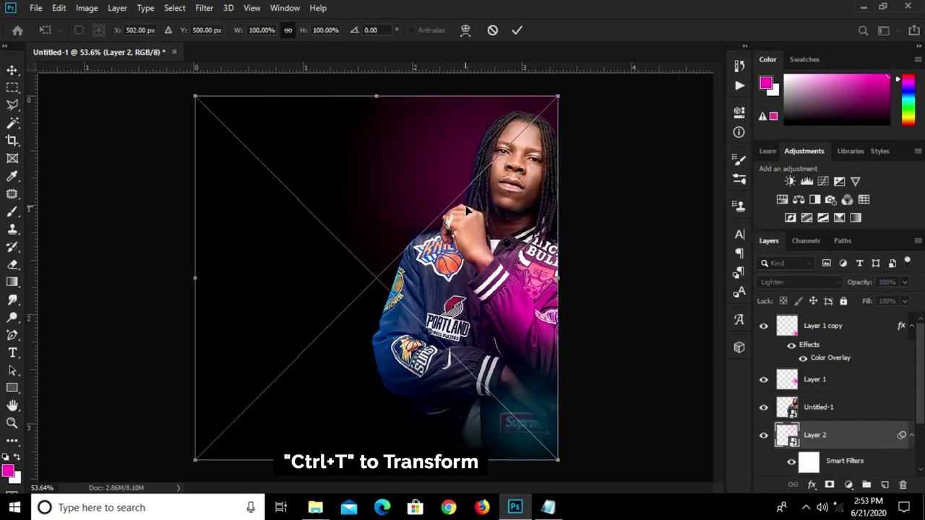
key("ctrl+minus")
left_click_drag(291, 369, 253, 411)
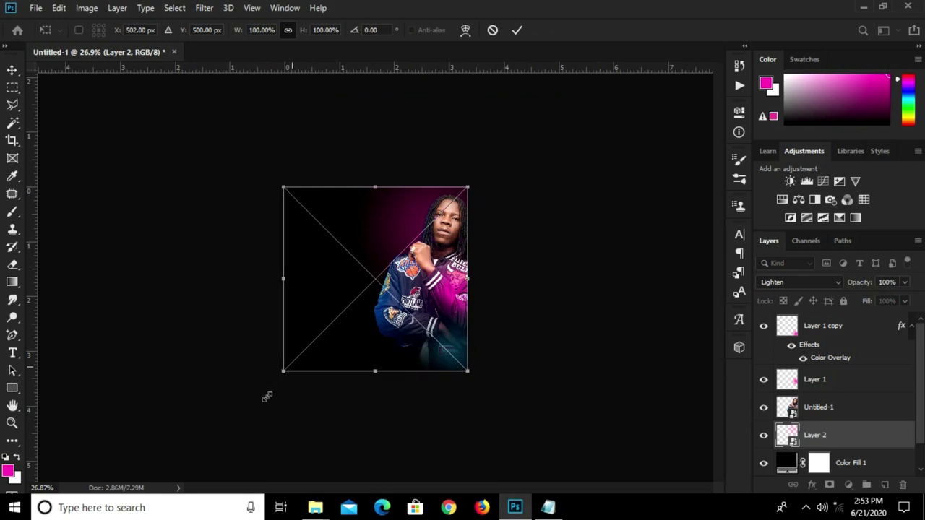
left_click_drag(259, 402, 260, 401)
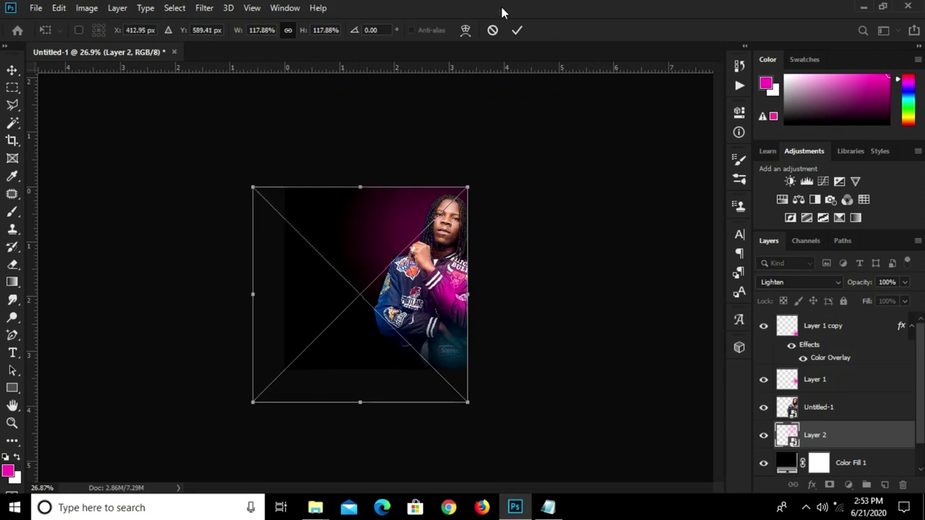
left_click(517, 31)
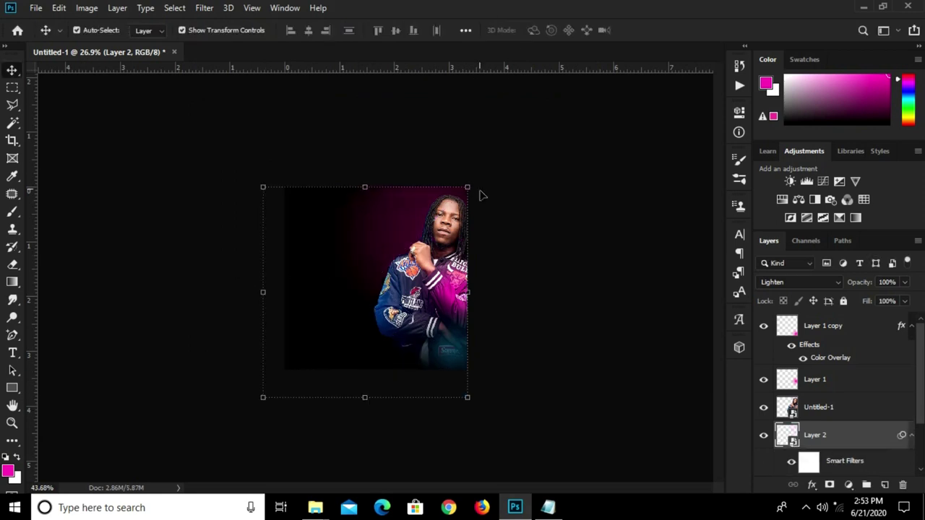
key("ctrl+plus")
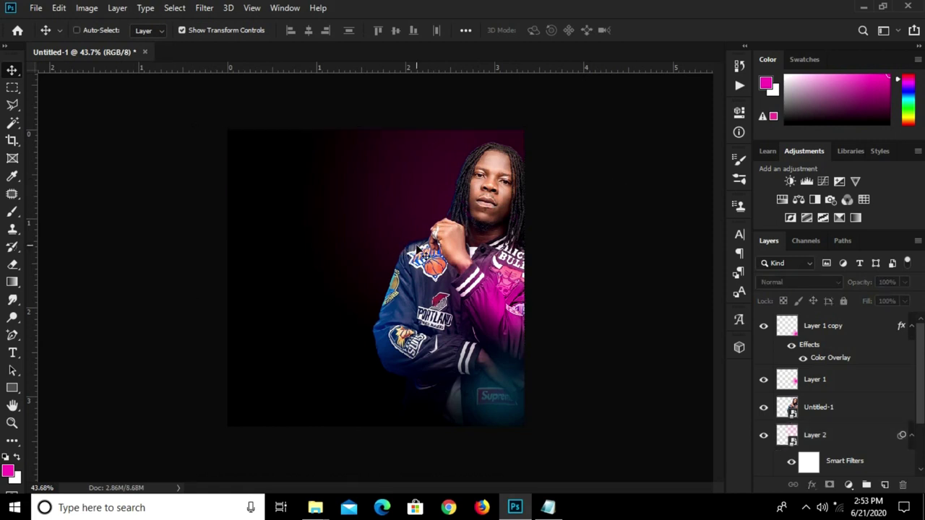
key("ctrl+plus")
Place vertical guides at about 0.106 in and 1.744 in on the flyer's left side.
scroll(462, 218, "down", 1)
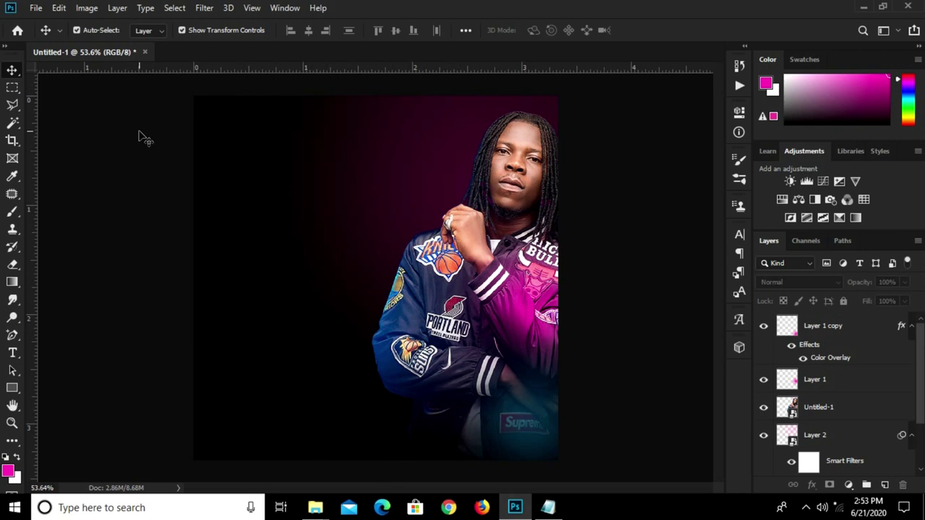
left_click_drag(54, 242, 204, 271)
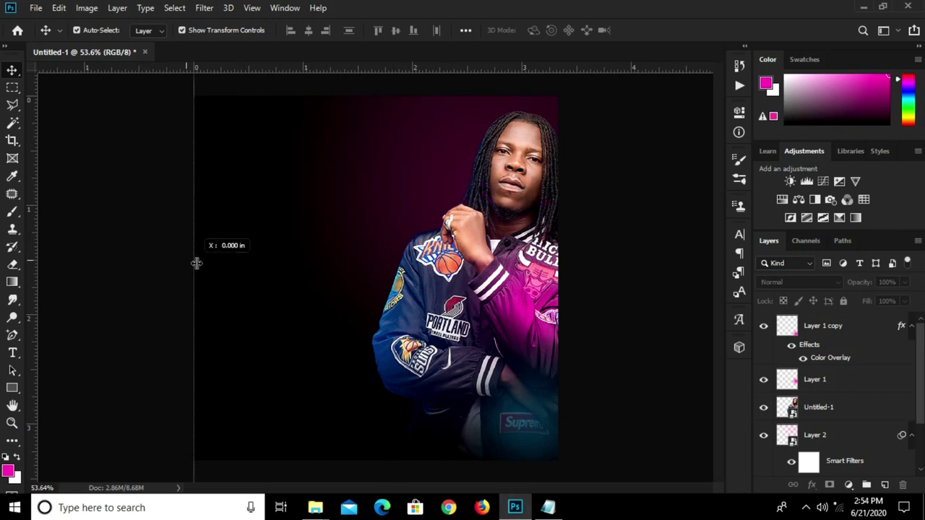
left_click_drag(204, 271, 205, 271)
left_click_drag(31, 303, 383, 302)
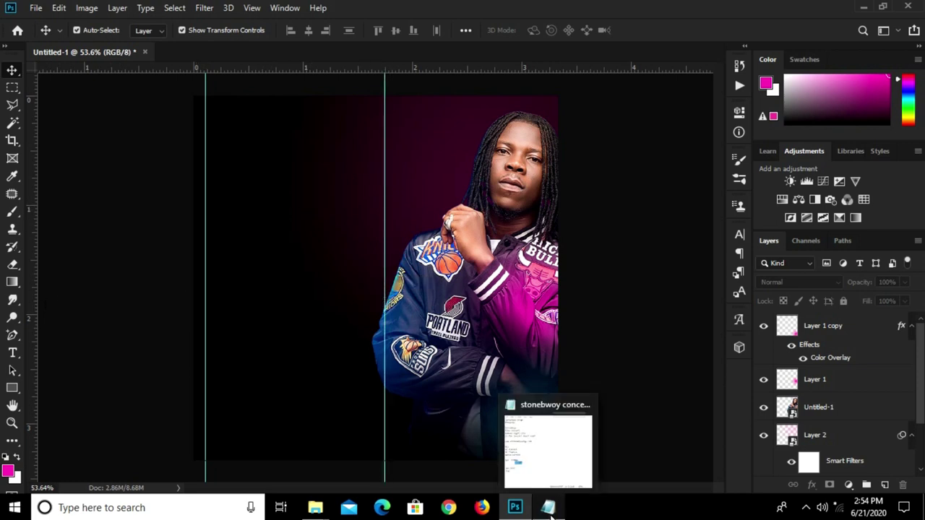
Copy the lines 'stonebwoy songs' and 'Presents' from the Notepad notes.
mouse_move(548, 507)
left_click(546, 445)
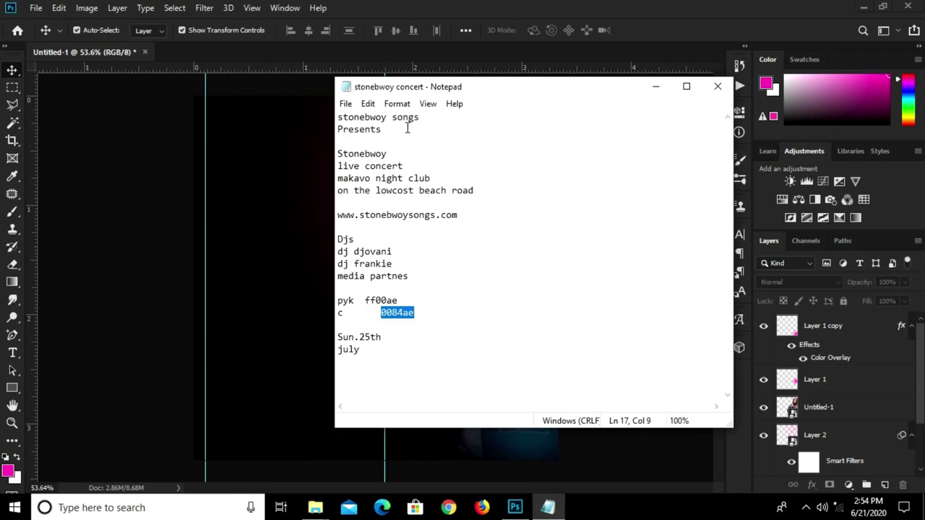
left_click_drag(381, 132, 335, 120)
right_click(356, 122)
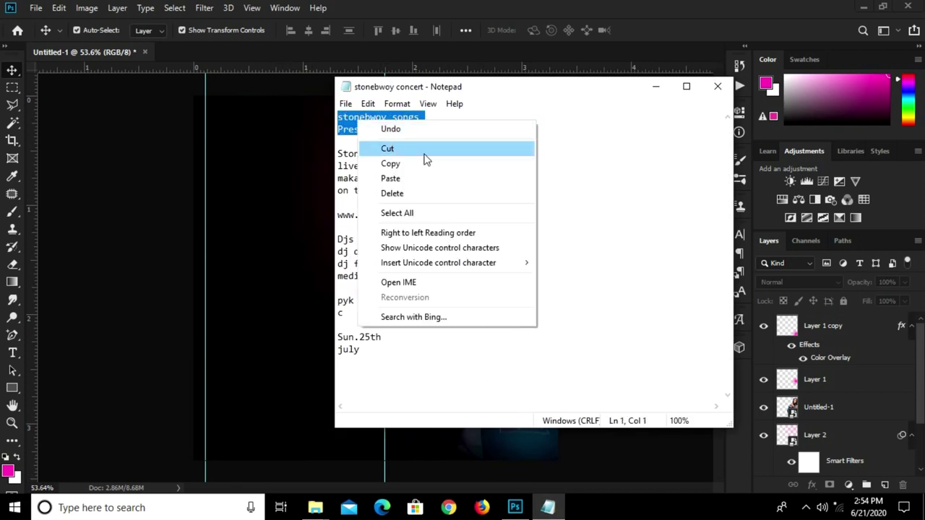
left_click(419, 163)
left_click(264, 151)
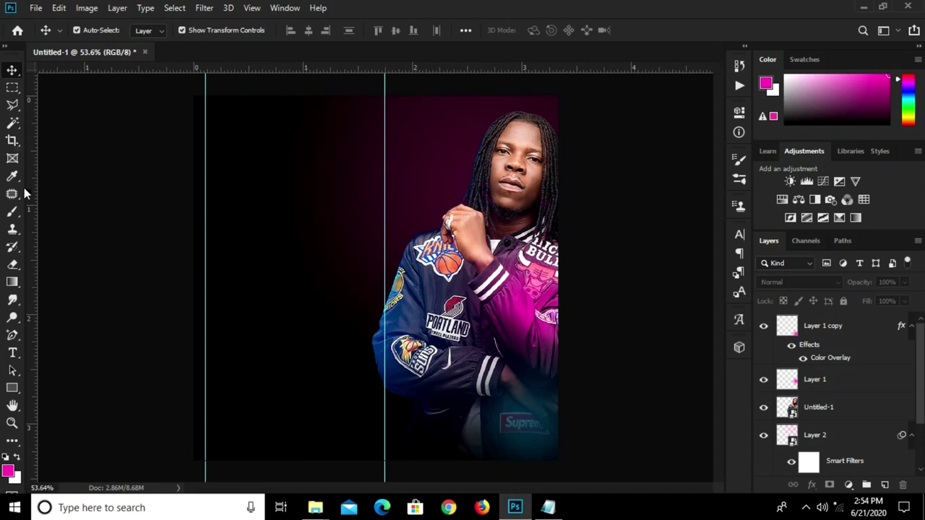
Set the Type tool's text colour to white #ffffff.
left_click(12, 355)
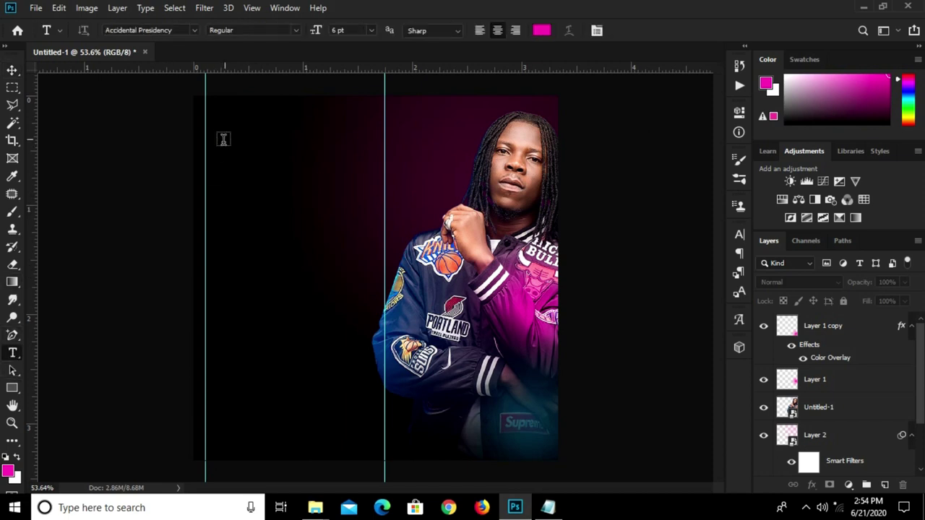
left_click(544, 32)
type("ffffff")
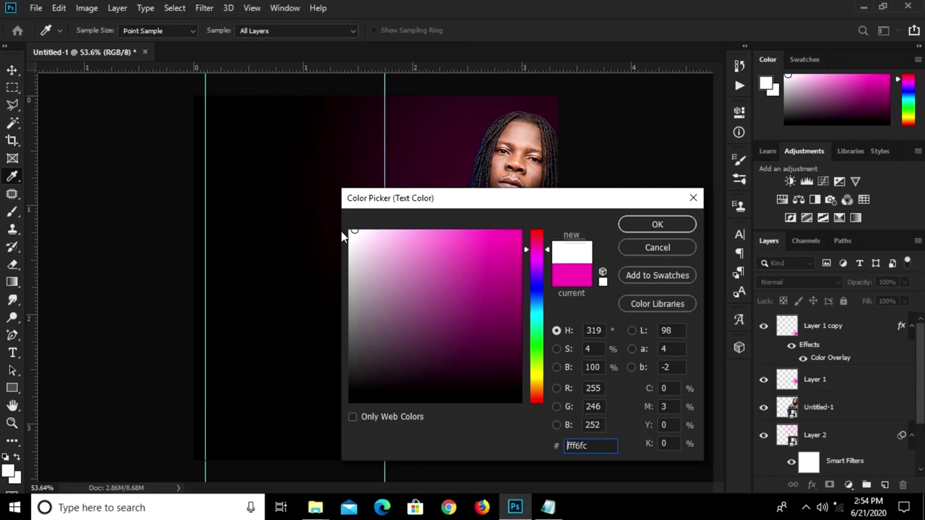
left_click(350, 231)
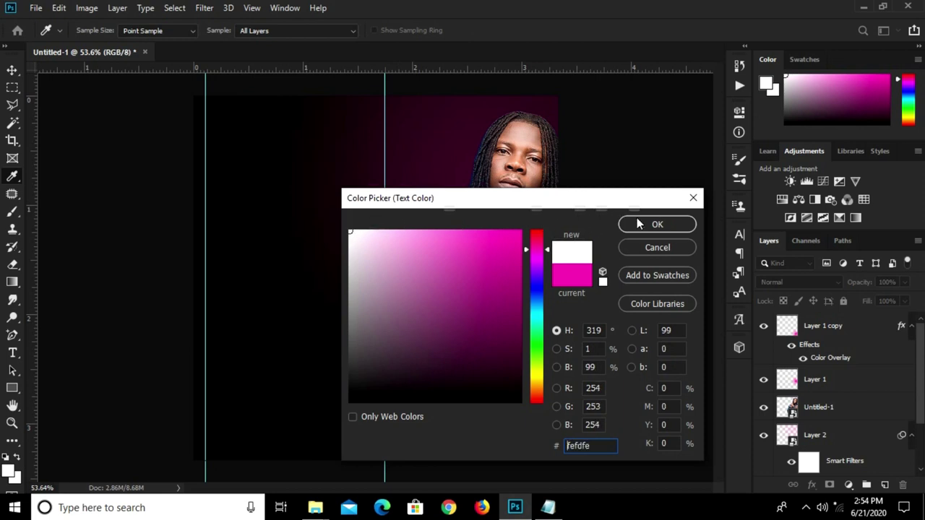
left_click(639, 223)
Paste 'stonebwoy songs / Presents' at the top left and move it between the guides.
scroll(222, 99, "up", 1)
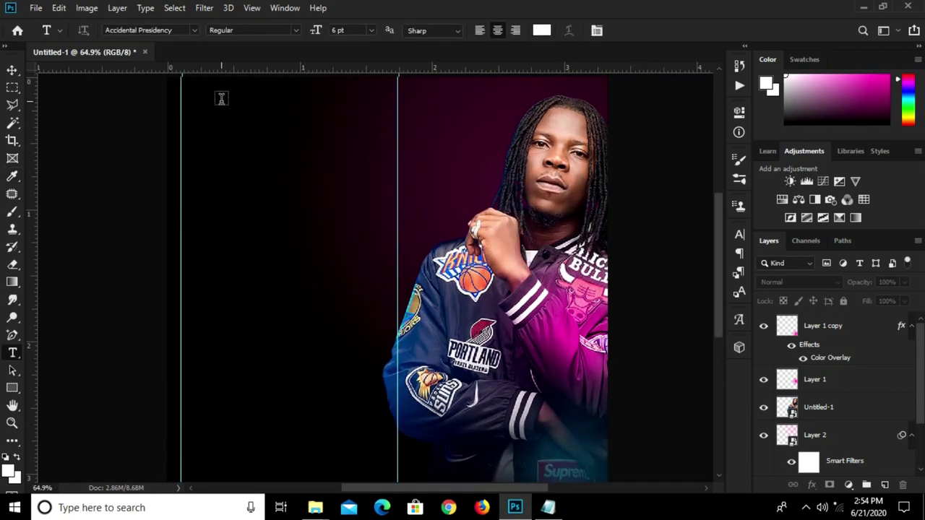
left_click(221, 98)
key("ctrl+v")
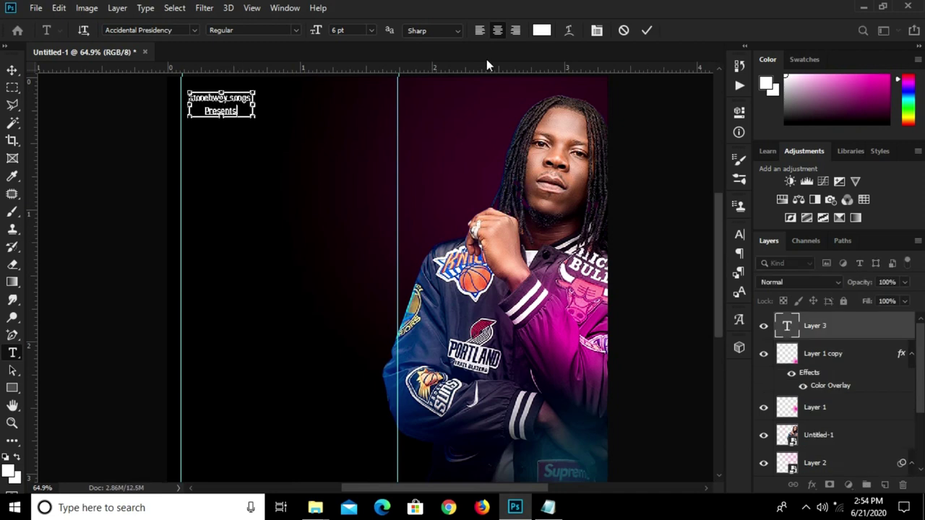
key("ctrl+Return")
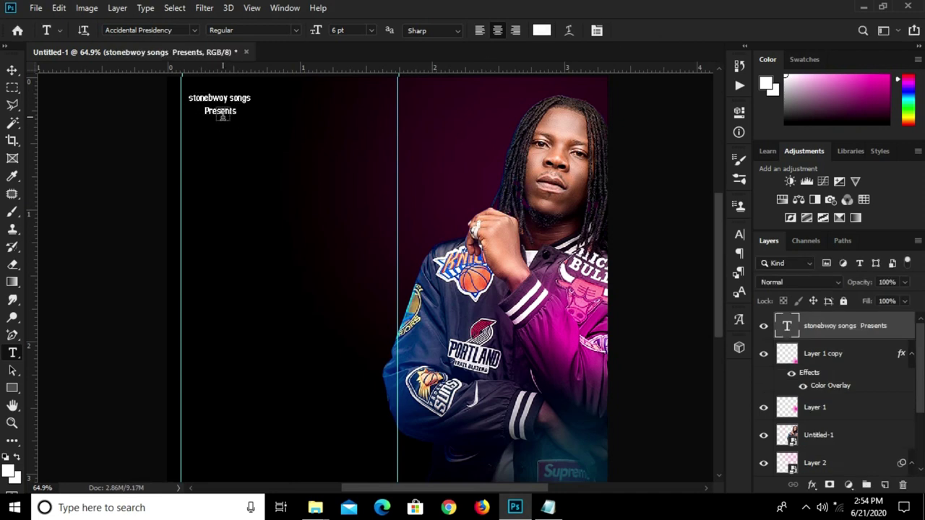
key("v")
left_click_drag(226, 108, 282, 104)
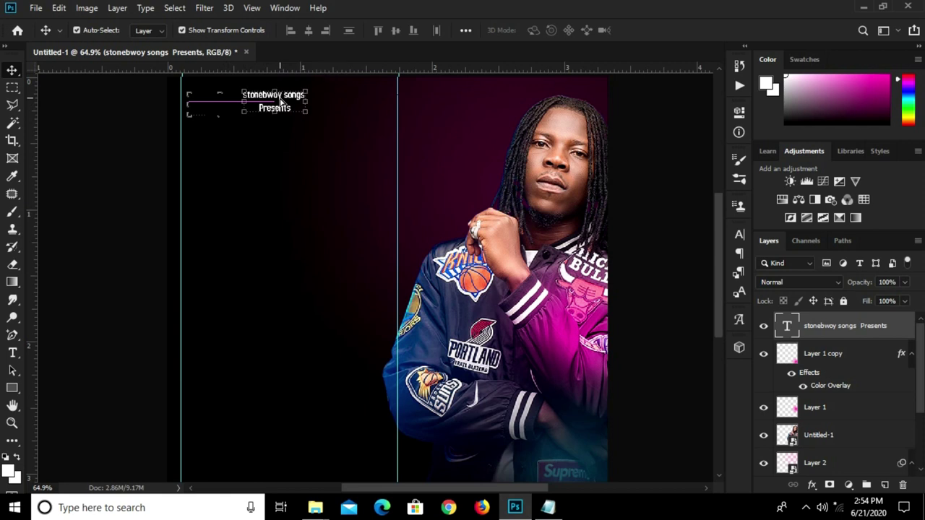
Scale the text block up slightly with Free Transform.
key("ctrl+t")
left_click_drag(309, 115, 325, 127)
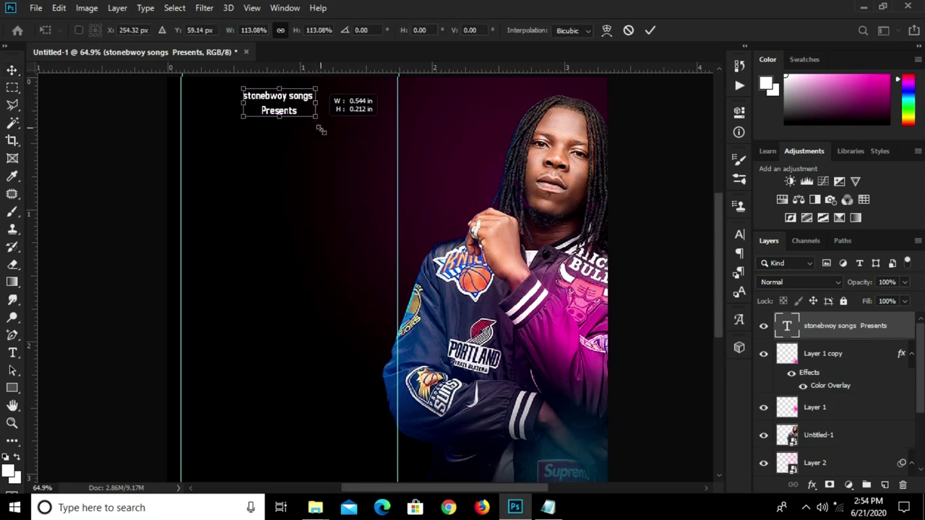
left_click(650, 30)
scroll(289, 115, "up", 2)
key("t")
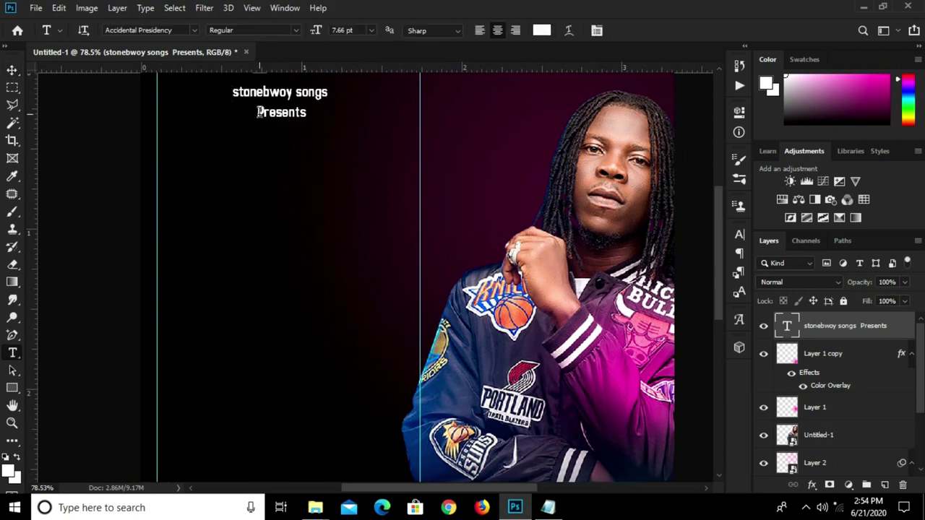
Cut 'Presents' from the title and paste it as a separate text layer below.
double_click(259, 112)
key("BackSpace")
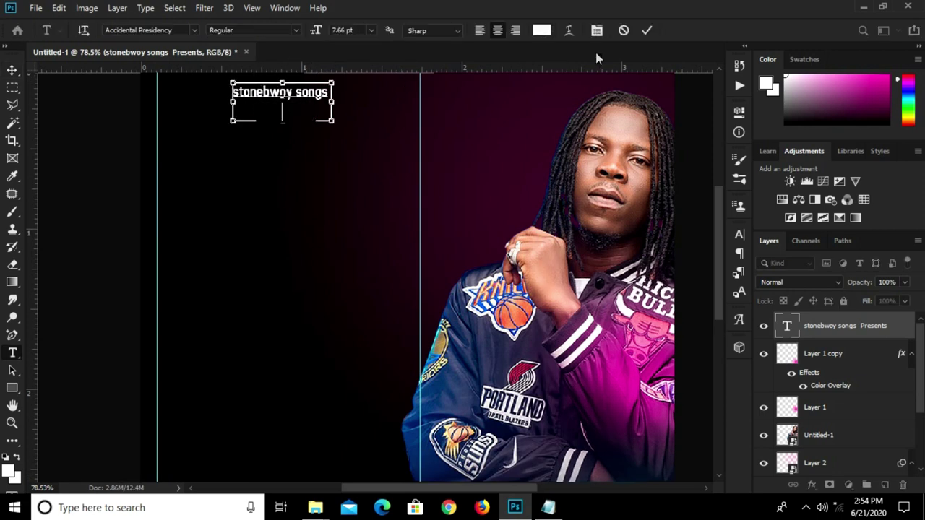
left_click(275, 143)
left_click(275, 141)
key("ctrl+v")
left_click(645, 30)
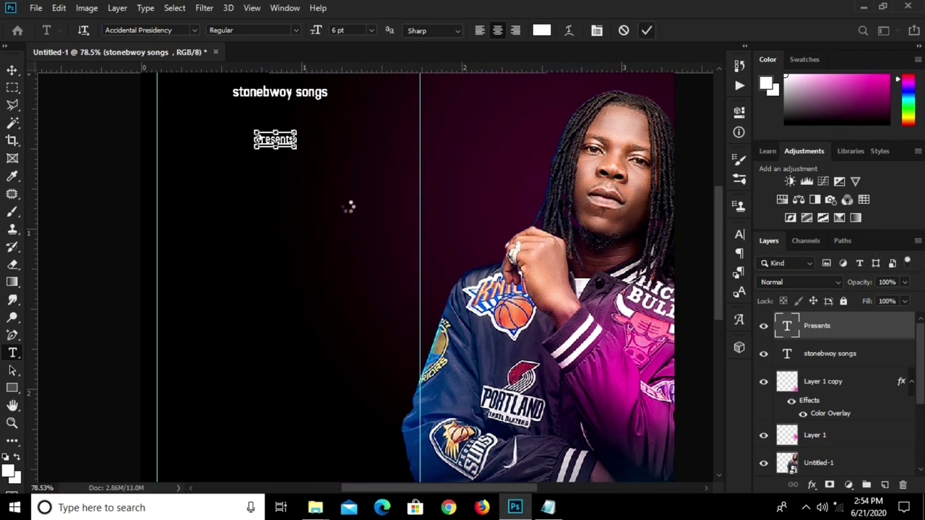
Set the STONEBWOY SONGS title to All Caps and move Presents up beneath it.
key("v")
scroll(271, 94, "up", 1)
left_click(280, 103)
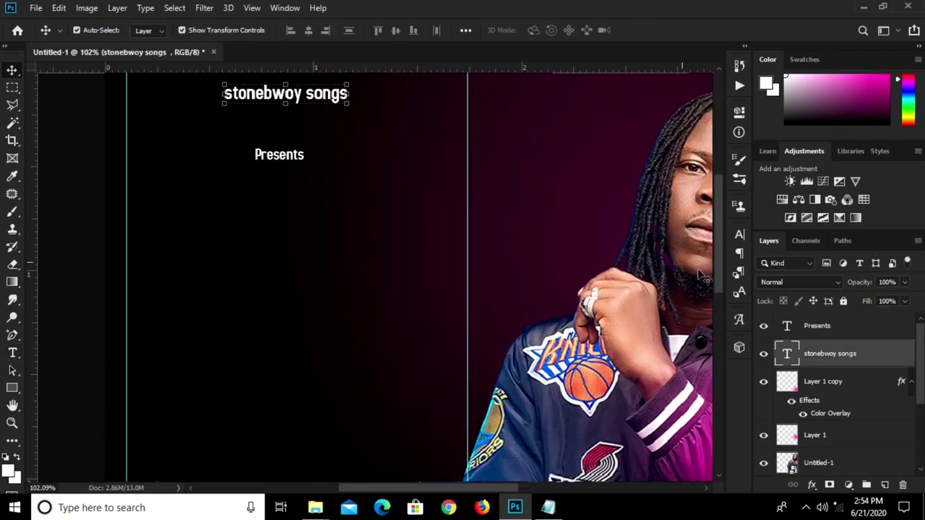
left_click(736, 236)
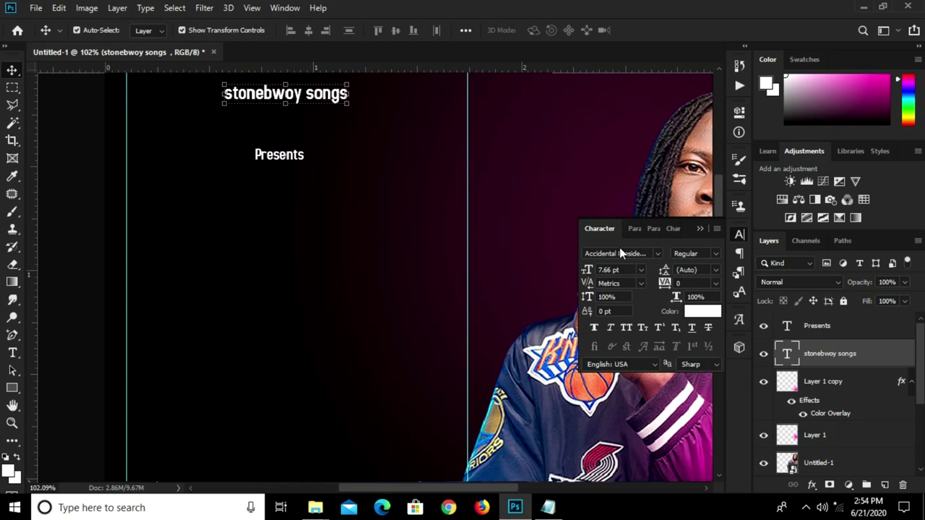
left_click(623, 330)
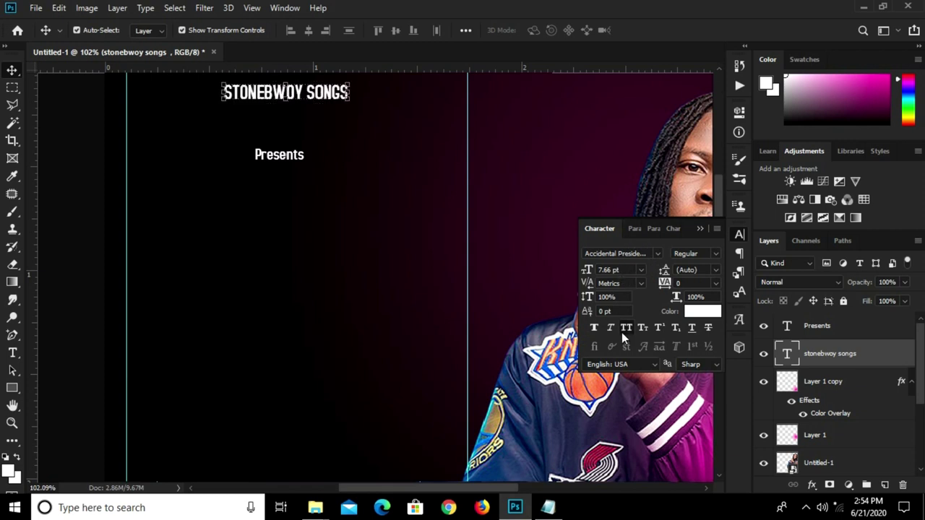
left_click(700, 229)
left_click_drag(283, 161, 289, 118)
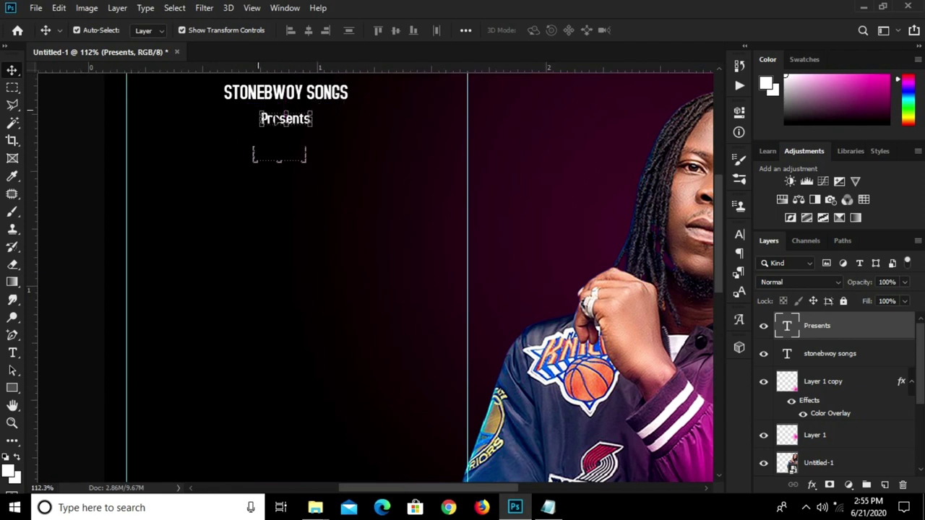
Skew the Presents line into a slight italic slant.
scroll(277, 121, "up", 2)
key("ctrl+t")
right_click(296, 109)
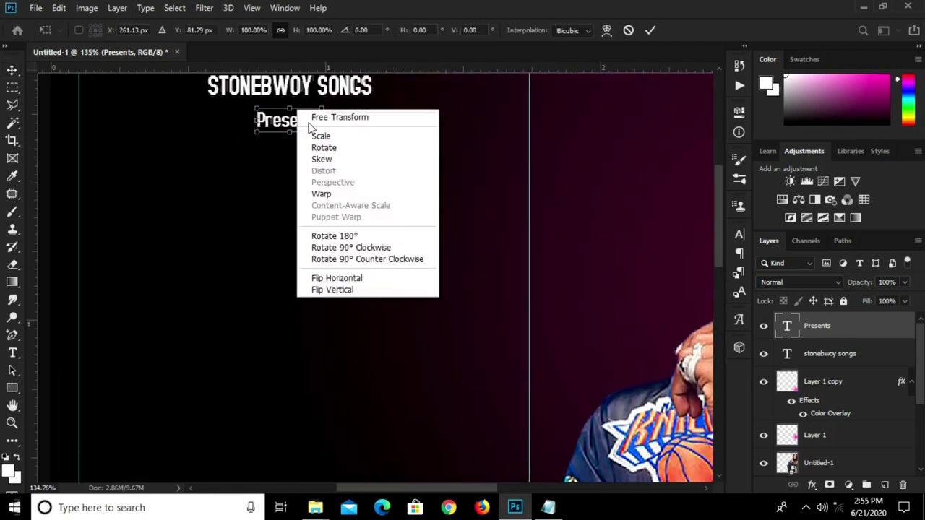
left_click(322, 159)
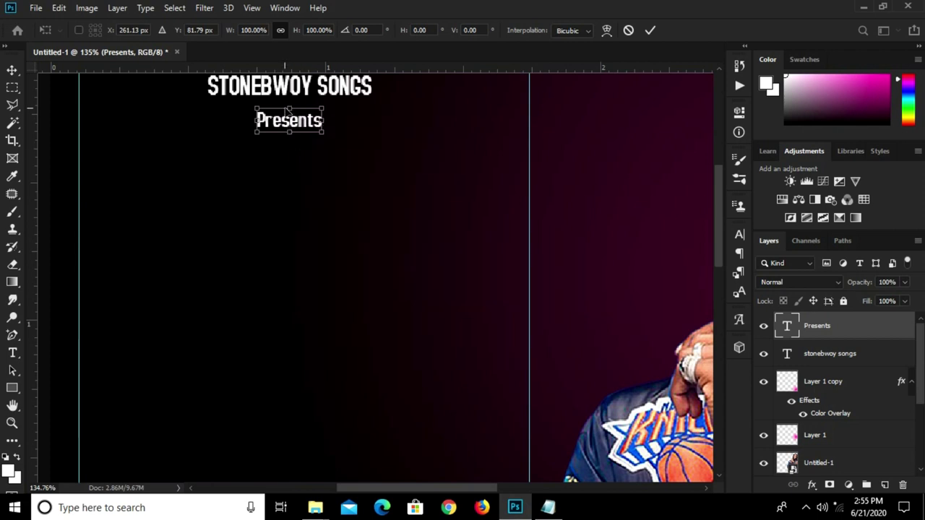
left_click_drag(289, 110, 295, 110)
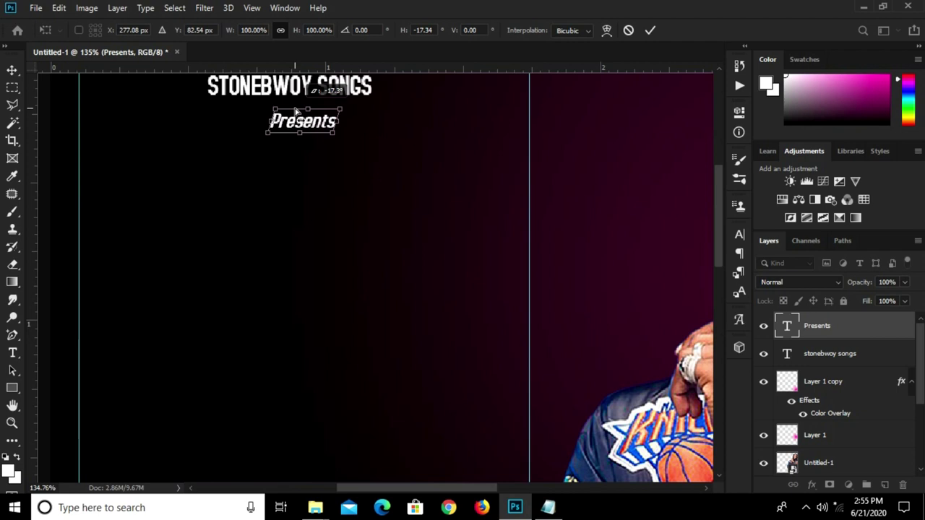
left_click_drag(296, 111, 292, 110)
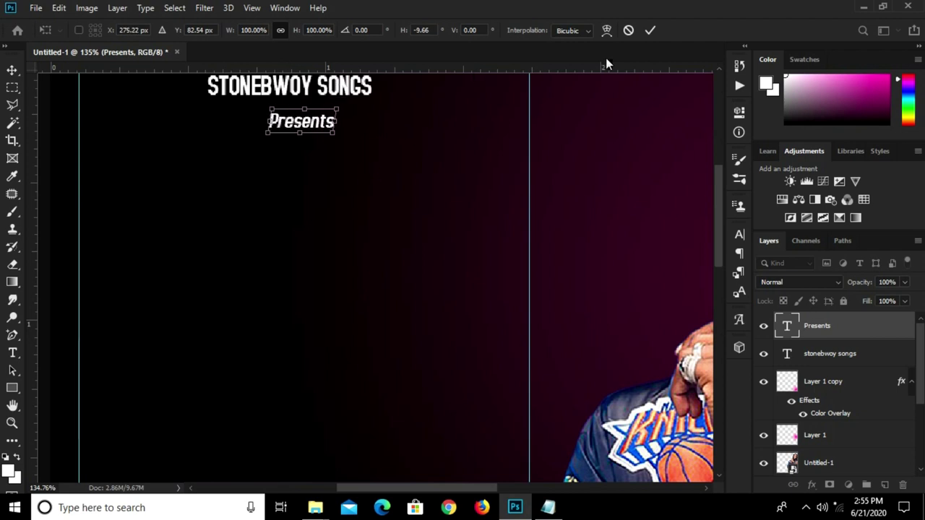
left_click(650, 30)
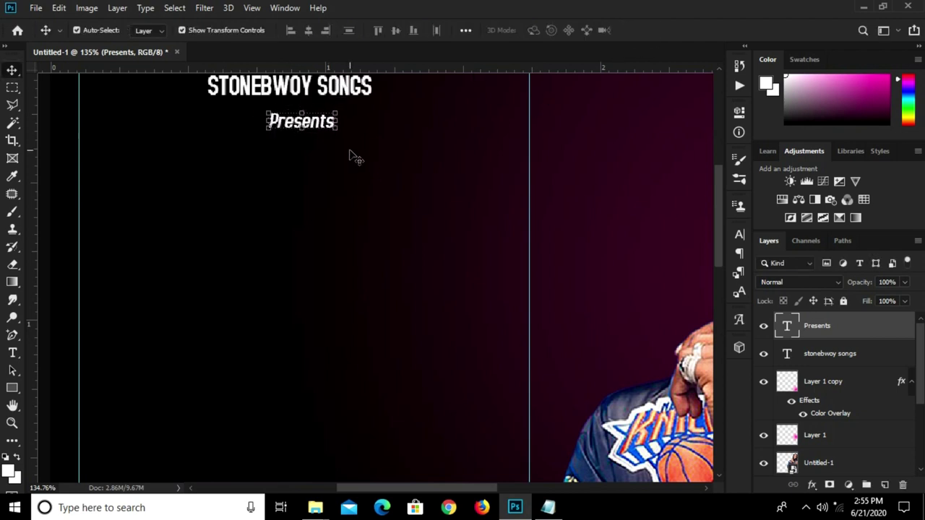
scroll(355, 157, "down", 1)
scroll(447, 197, "down", 1)
scroll(231, 110, "down", 1)
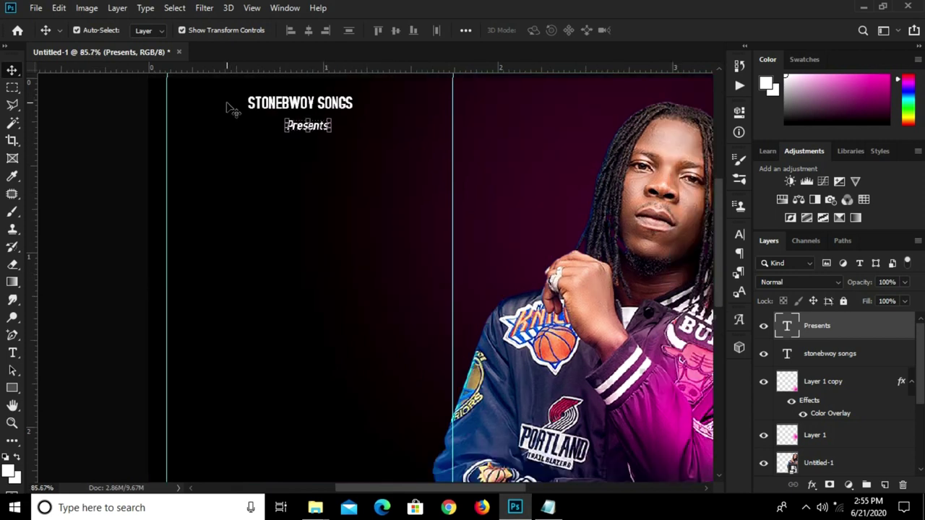
Centre Presents and the title horizontally within a rectangular selection between the guides.
left_click(17, 81)
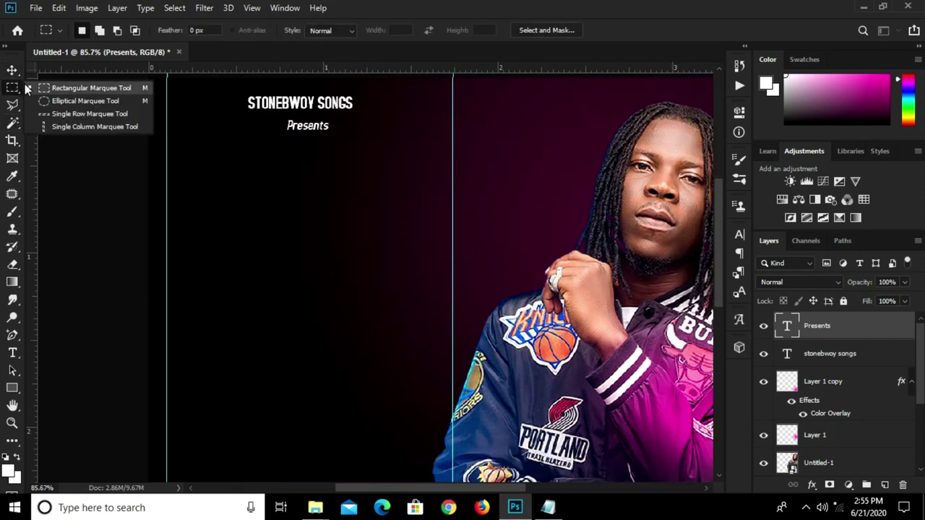
left_click(29, 85)
left_click_drag(167, 92, 452, 165)
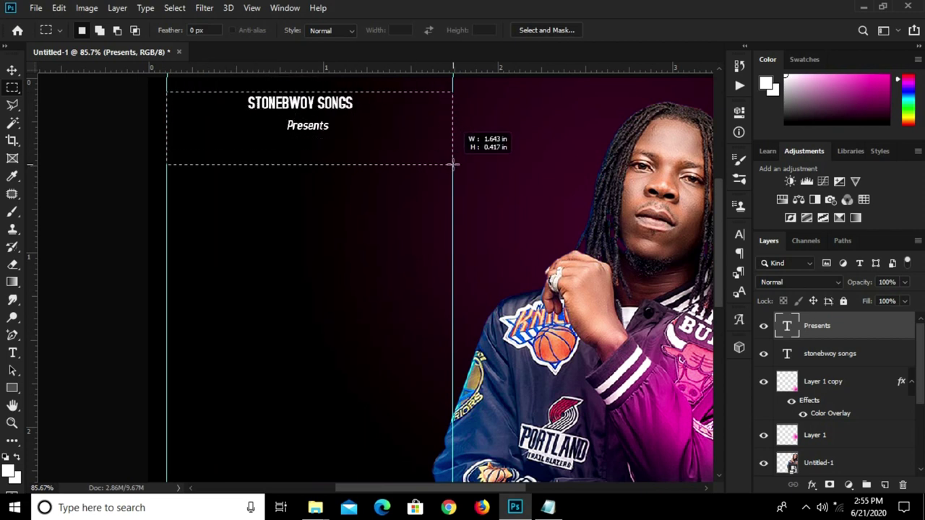
left_click(12, 70)
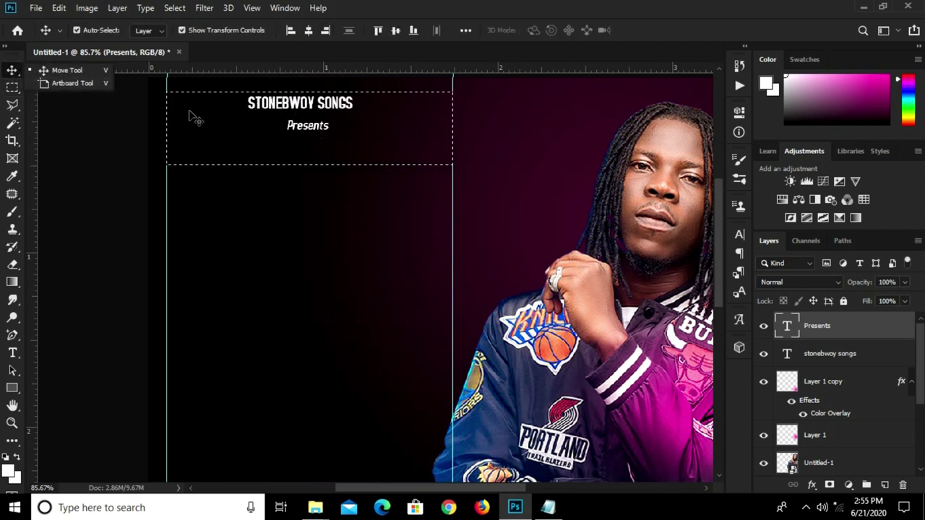
left_click(850, 335)
left_click(308, 31)
left_click(844, 354)
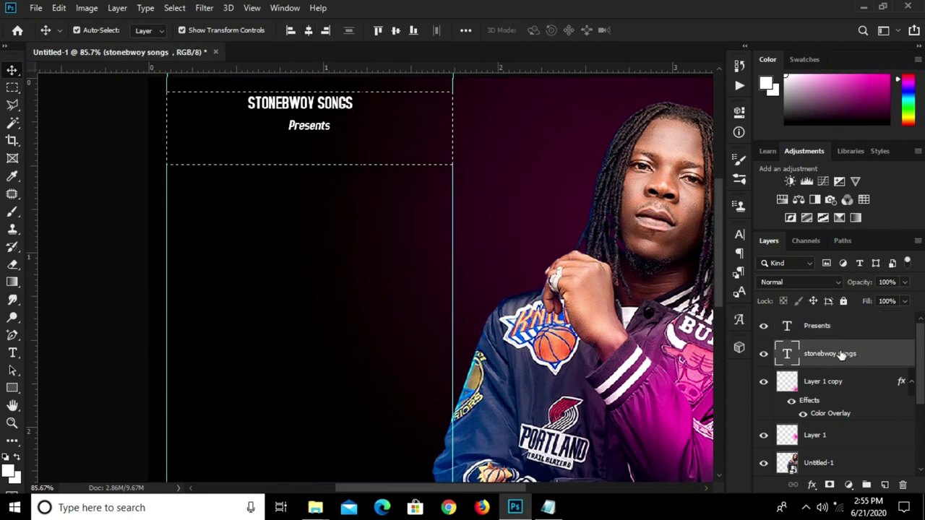
left_click(308, 32)
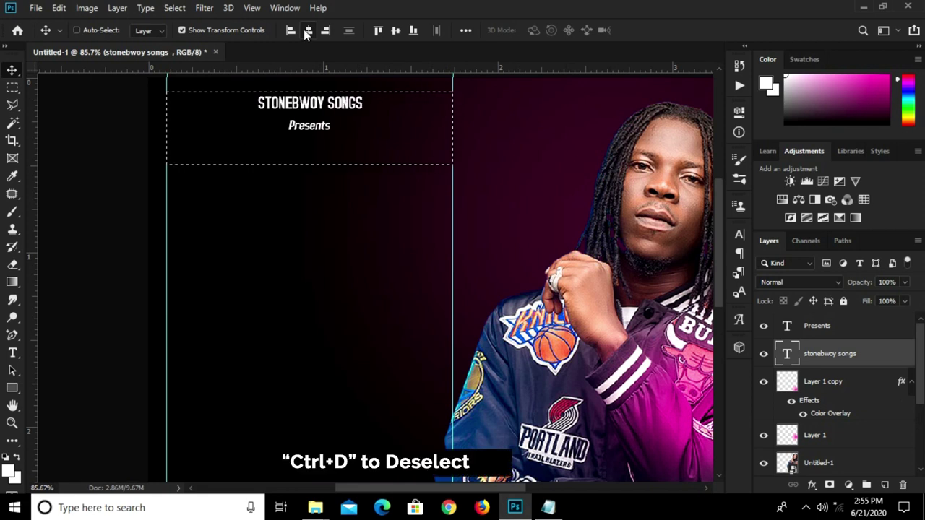
key("ctrl+d")
Move Presents up snugly under STONEBWOY SONGS and reselect the title.
left_click(322, 128, "ctrl")
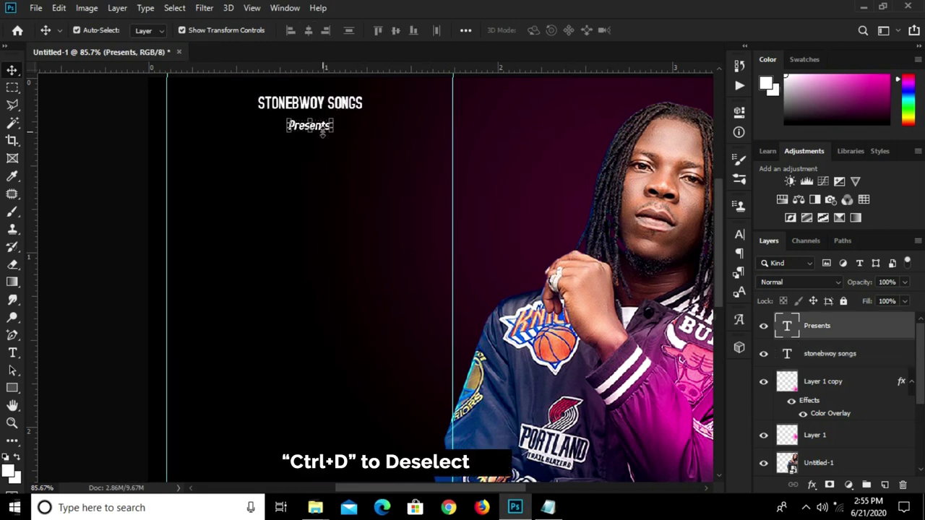
left_click_drag(321, 133, 322, 123)
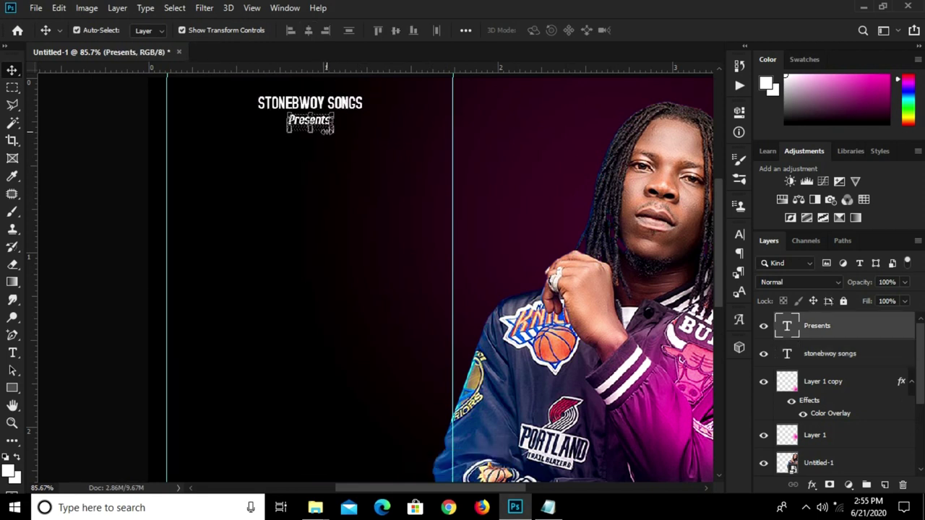
left_click(233, 151)
left_click(358, 114)
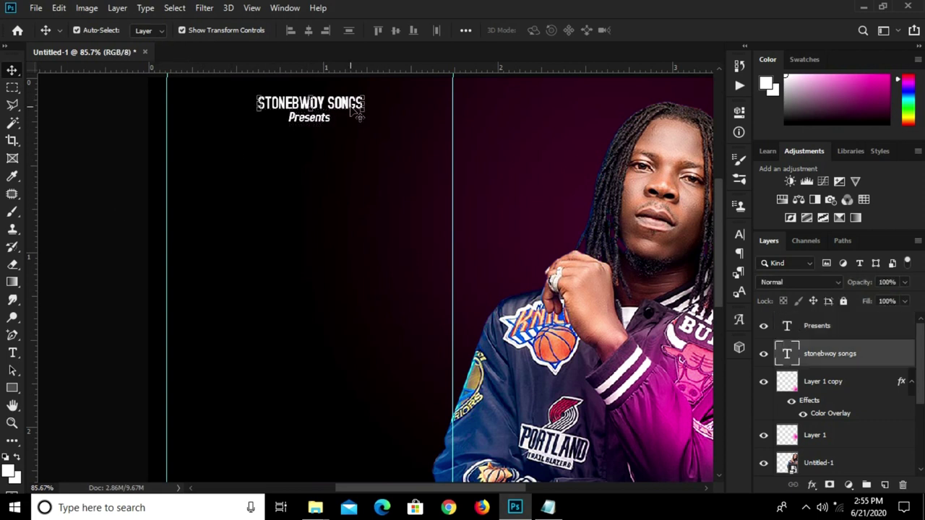
Alt-drag a copy of the title lower down and delete SONGS from it.
left_click_drag(351, 104, 326, 228)
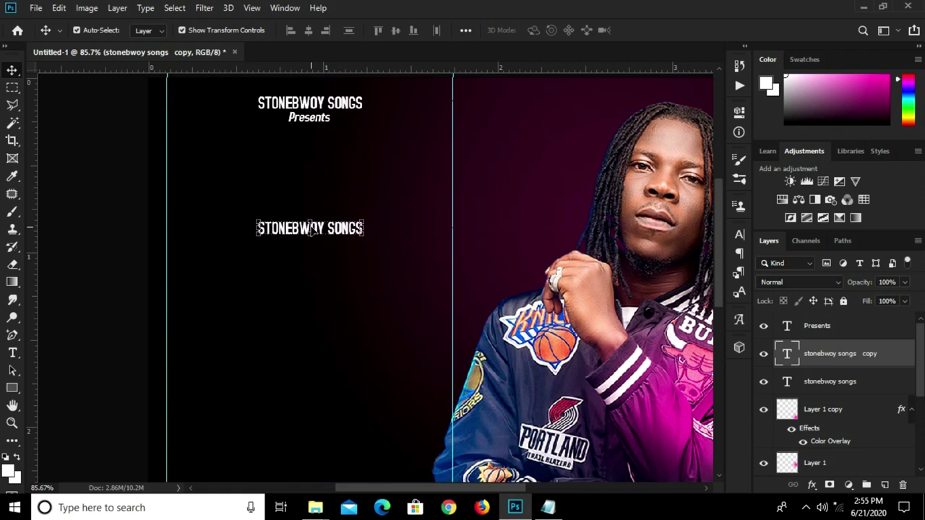
double_click(311, 228)
left_click_drag(327, 229, 380, 225)
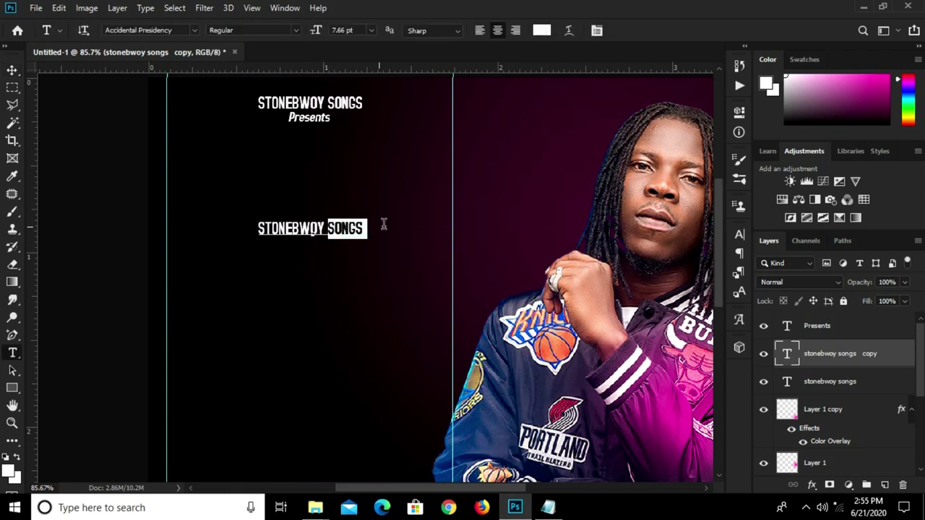
key("BackSpace")
type("V")
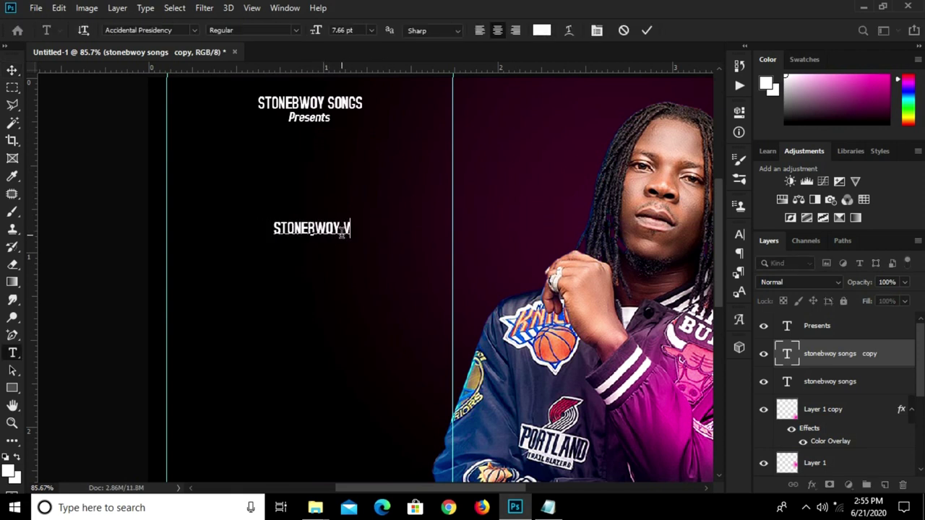
key("BackSpace")
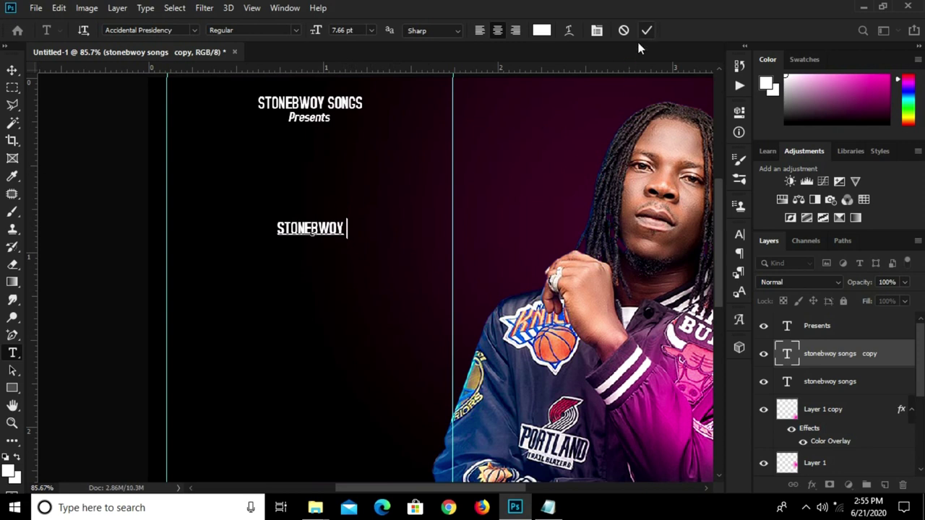
left_click(646, 30)
Turn off All Caps so the copy reads 'stonebwoy' in lowercase.
key("v")
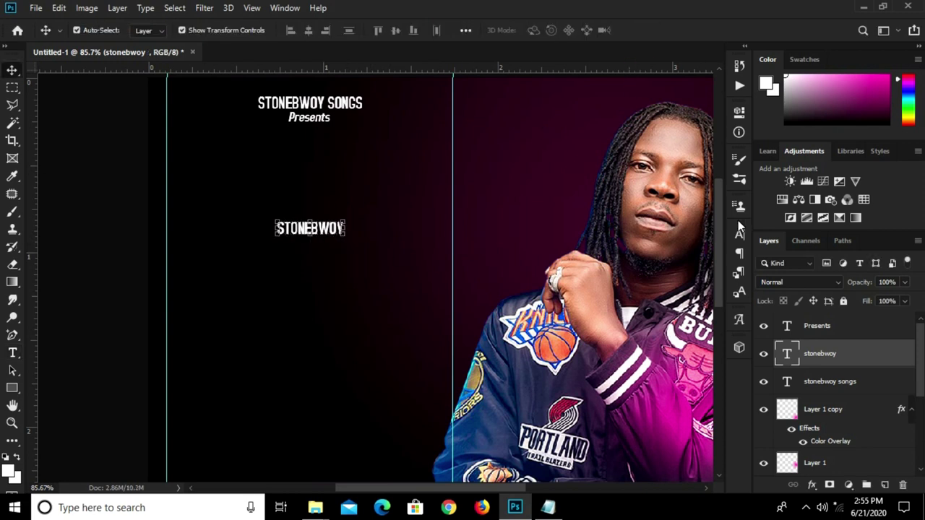
left_click(740, 235)
left_click(629, 328)
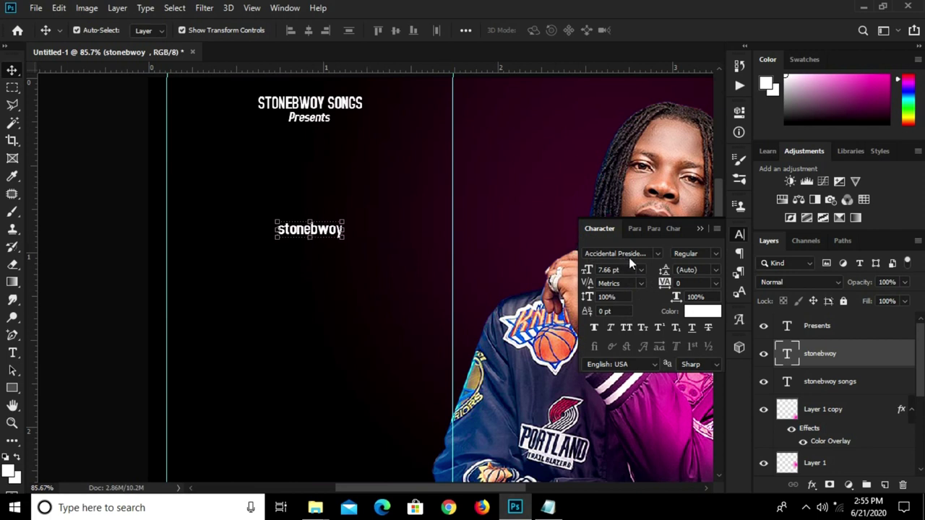
Set the copy to Brittany Signature font and capitalise it to 'Stonebwoy'.
left_click(629, 258)
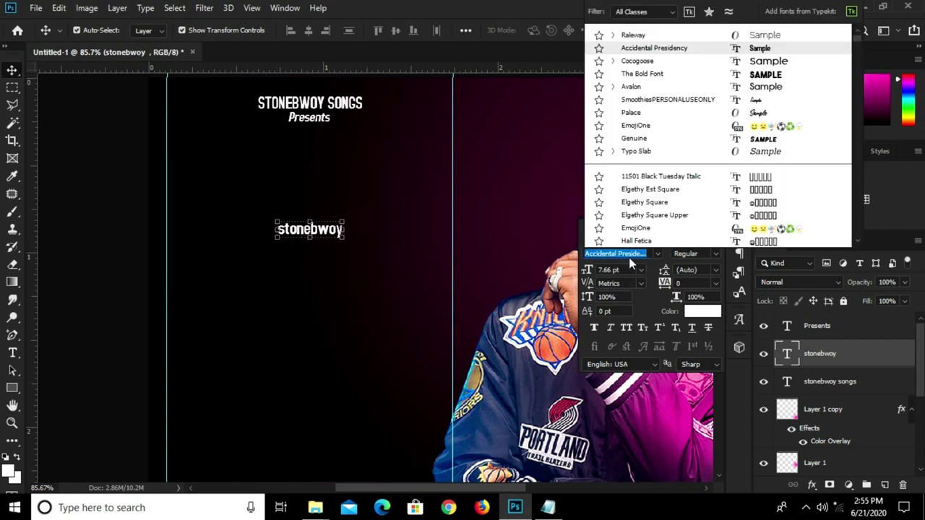
type("b")
type("r")
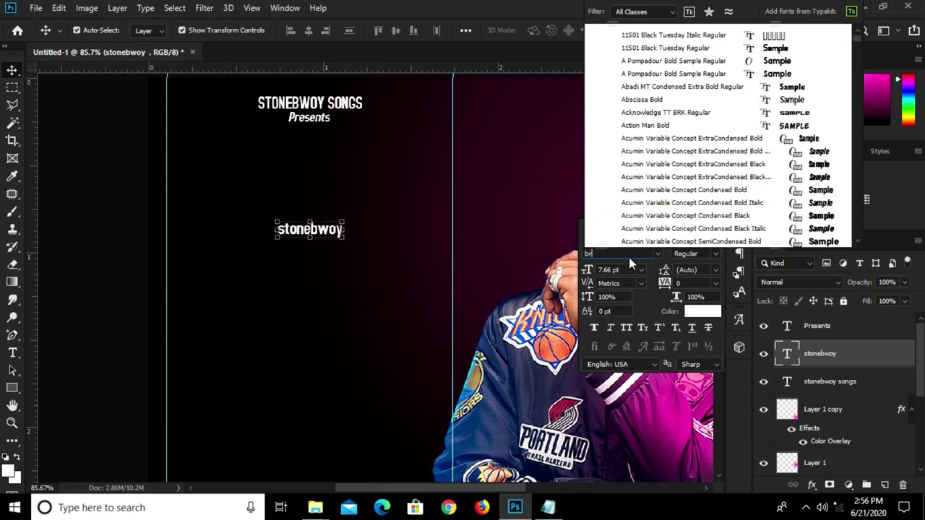
type("itta")
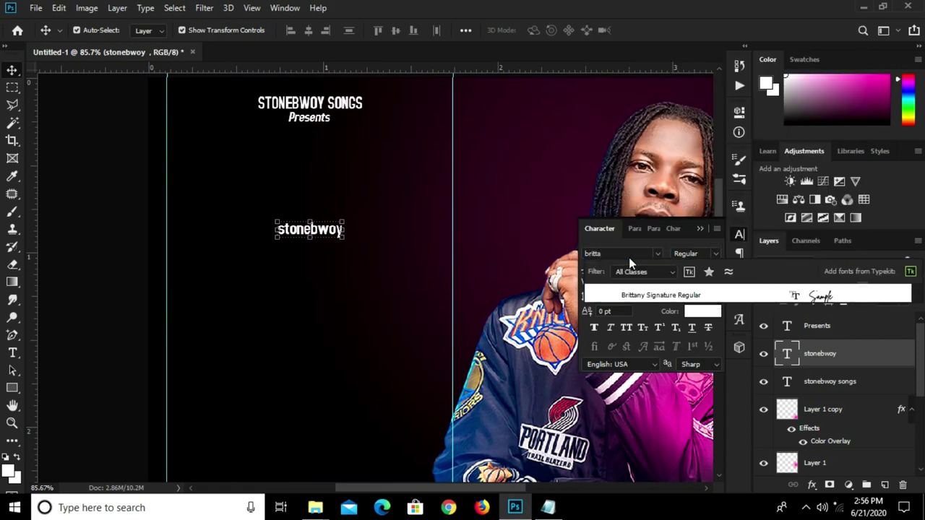
key("Return")
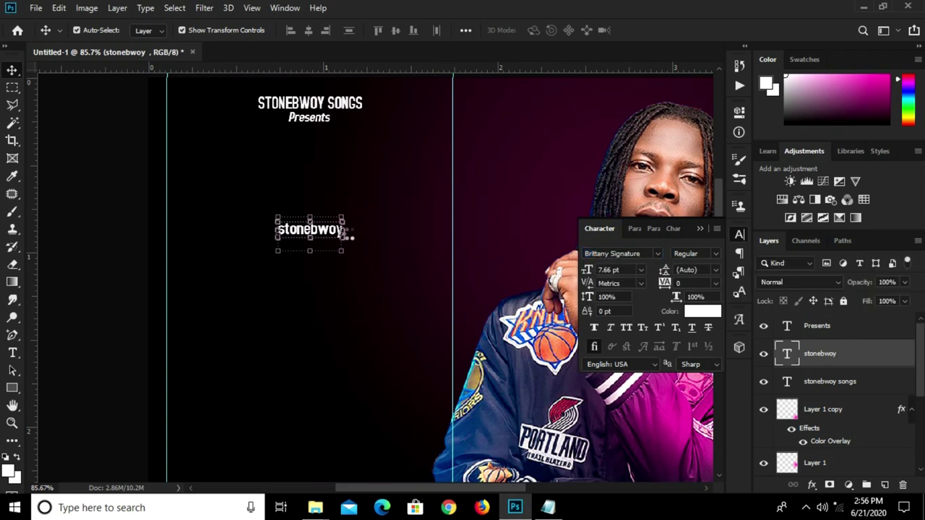
scroll(304, 244, "up", 1)
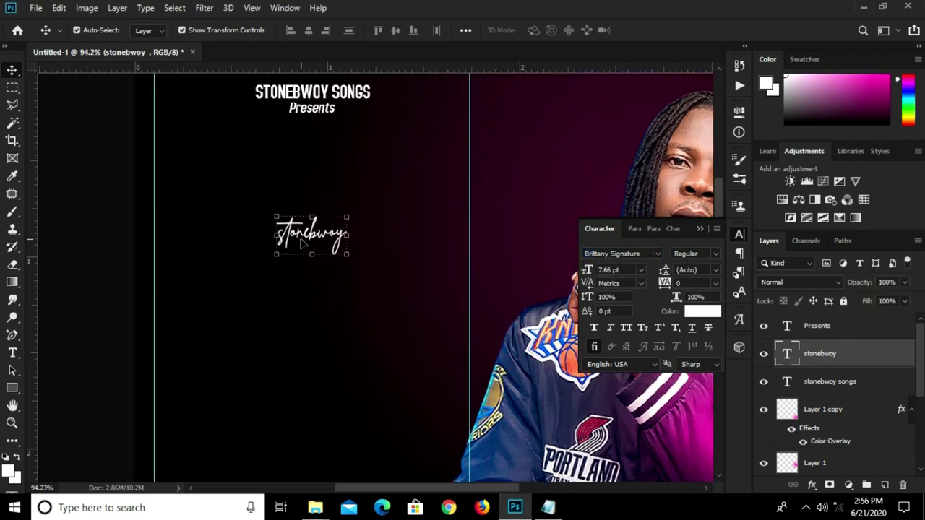
key("t")
left_click(279, 233)
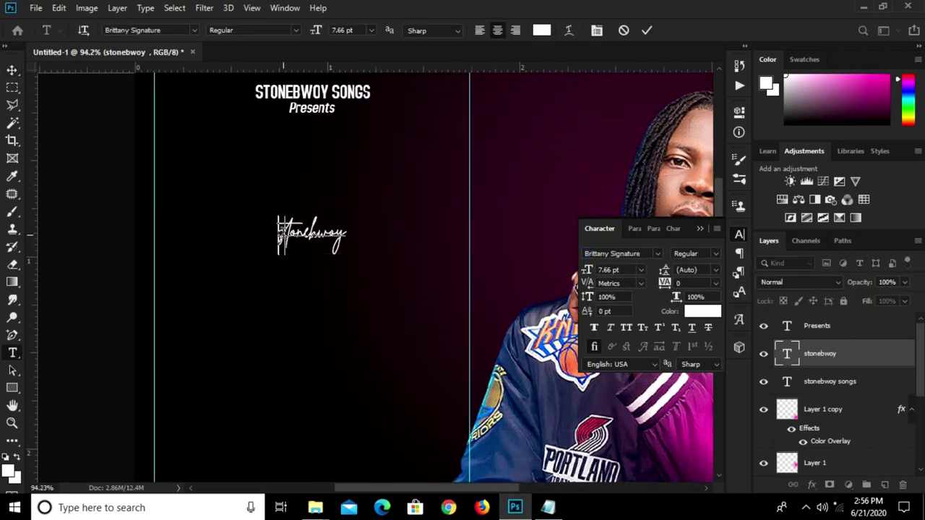
key("Delete")
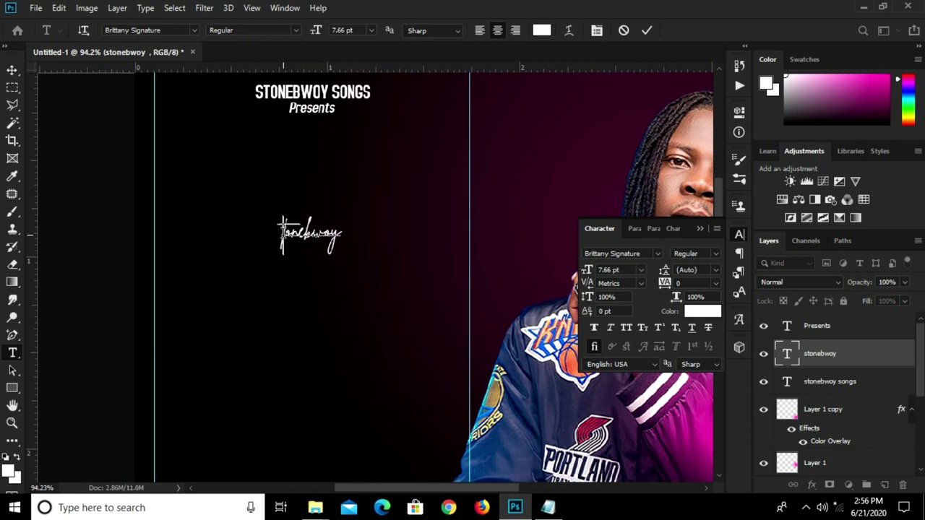
type("S")
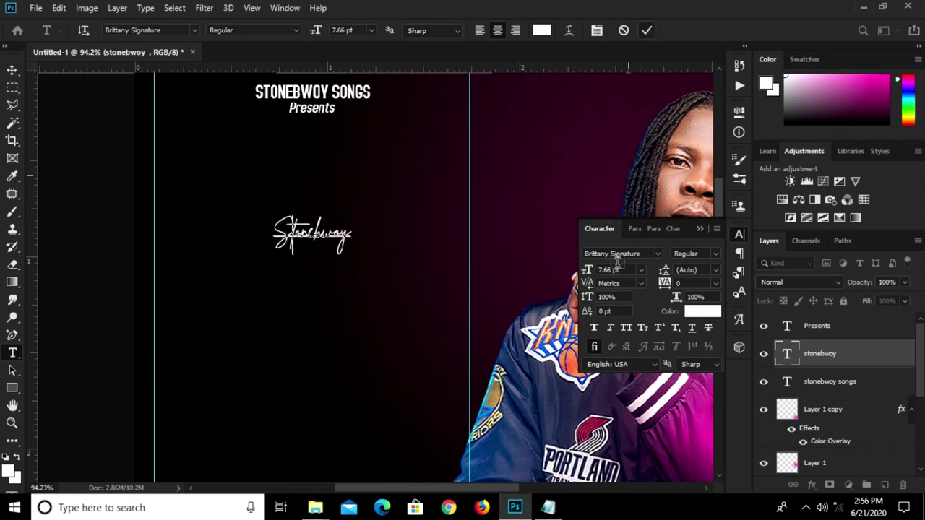
left_click(622, 269)
Resize the Stonebwoy script to 31 pt and move it slightly up.
double_click(621, 270)
type("3")
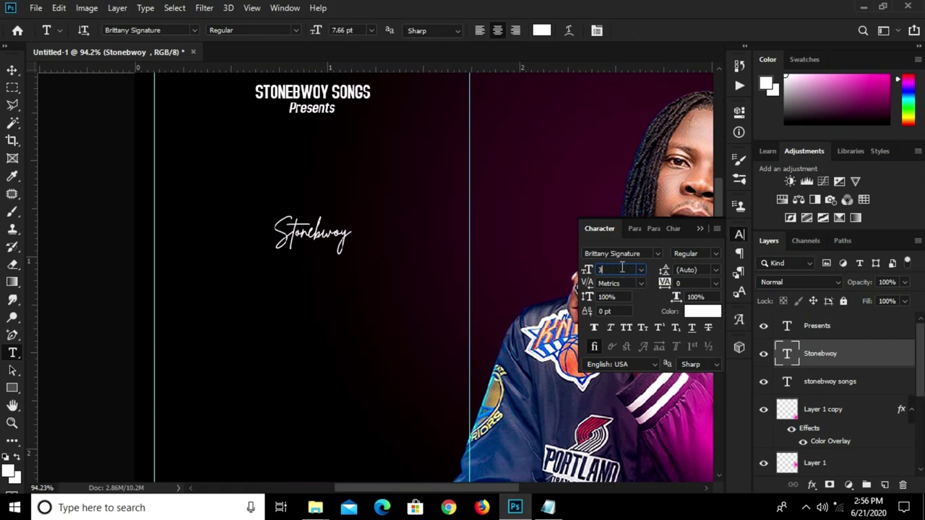
key("Return")
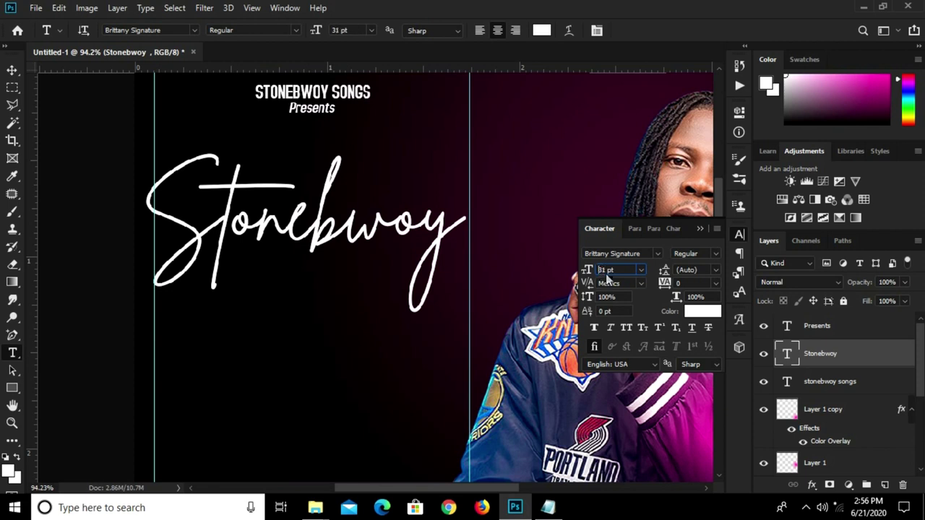
key("Return")
left_click(706, 230)
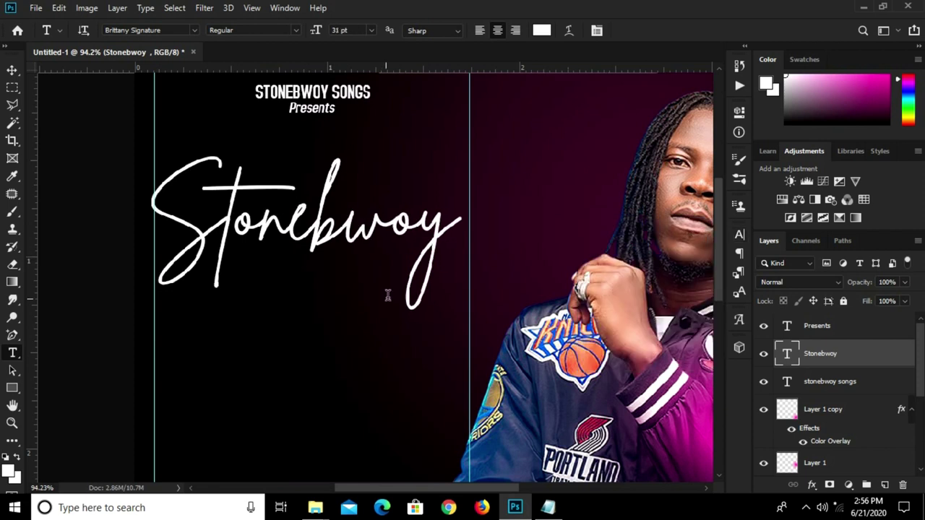
key("v")
left_click_drag(317, 226, 322, 216)
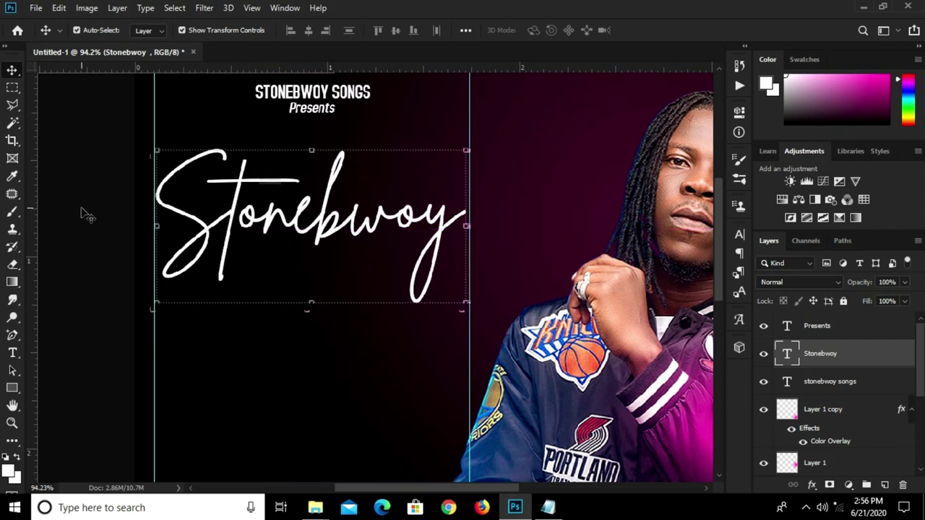
Nudge the Stonebwoy script and drag a copy of STONEBWOY SONGS beneath it.
left_click(108, 249)
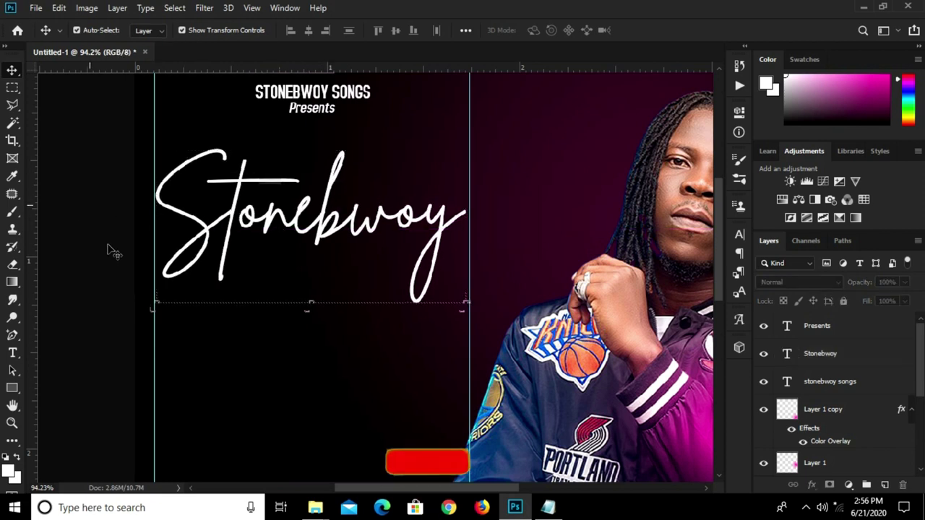
left_click(324, 99)
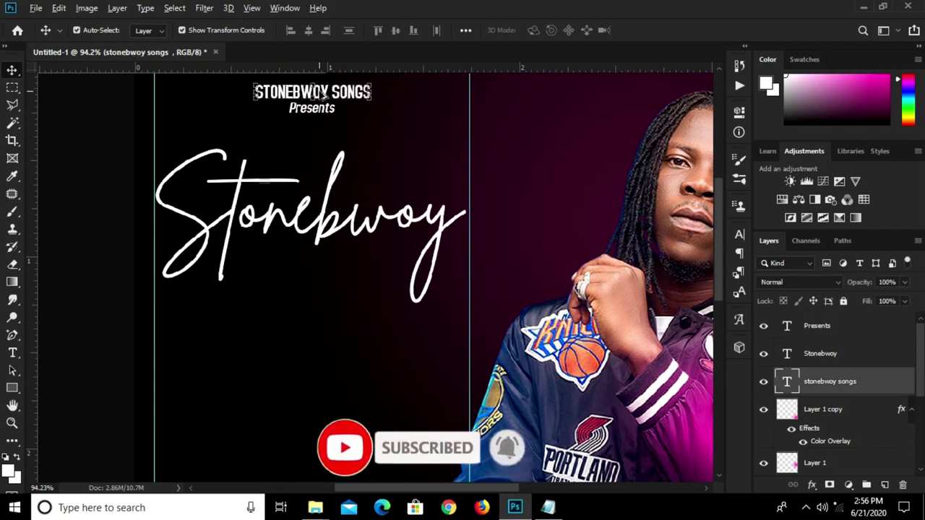
left_click_drag(313, 134, 264, 287)
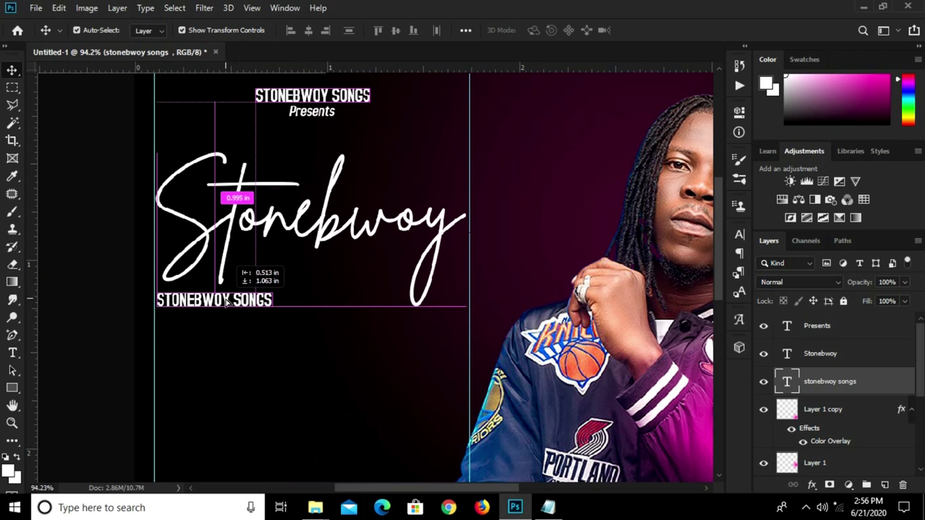
left_click_drag(264, 287, 222, 301)
left_click_drag(162, 287, 161, 286)
Undo the misplaced copy and re-duplicate the STONEBWOY SONGS title below the script.
key("t")
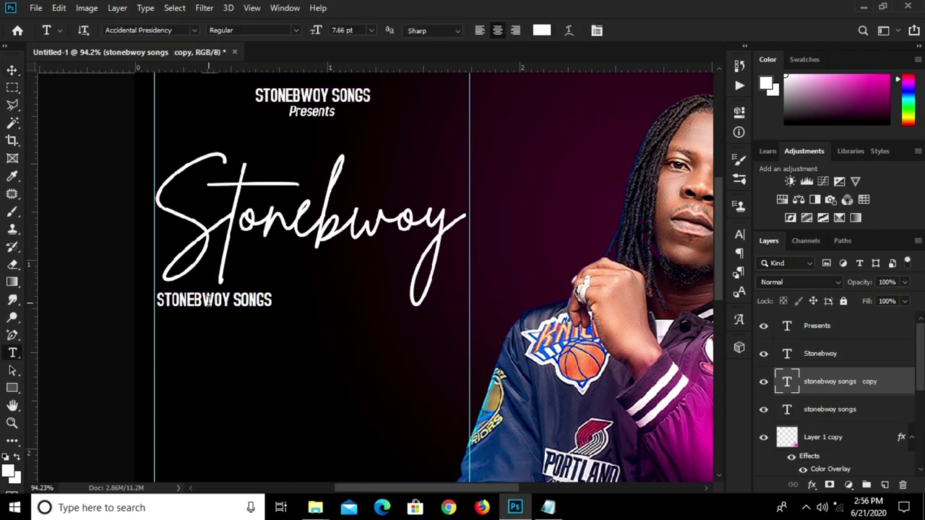
left_click(319, 238)
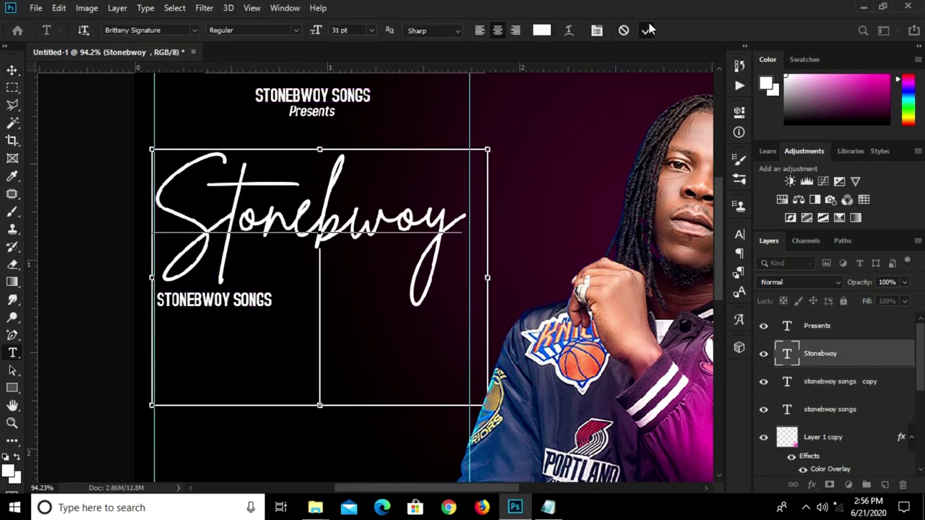
key("ctrl+Return")
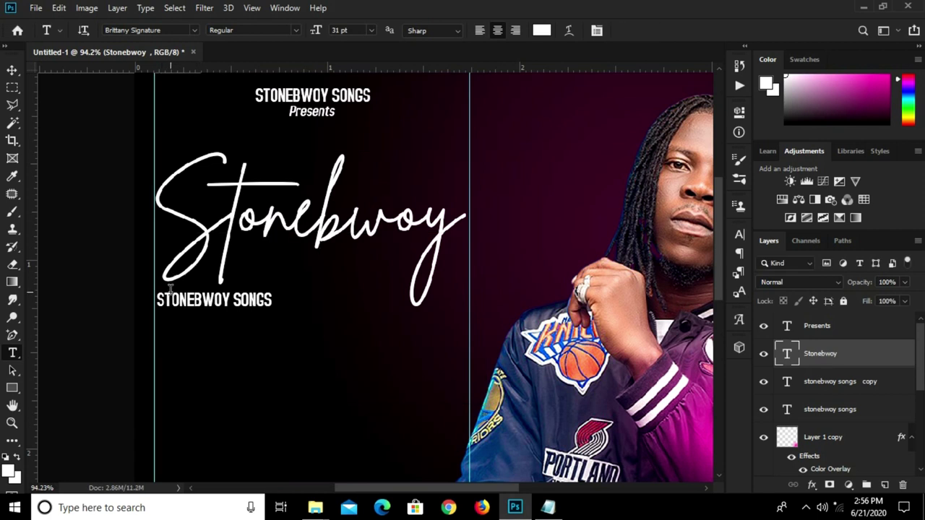
key("v")
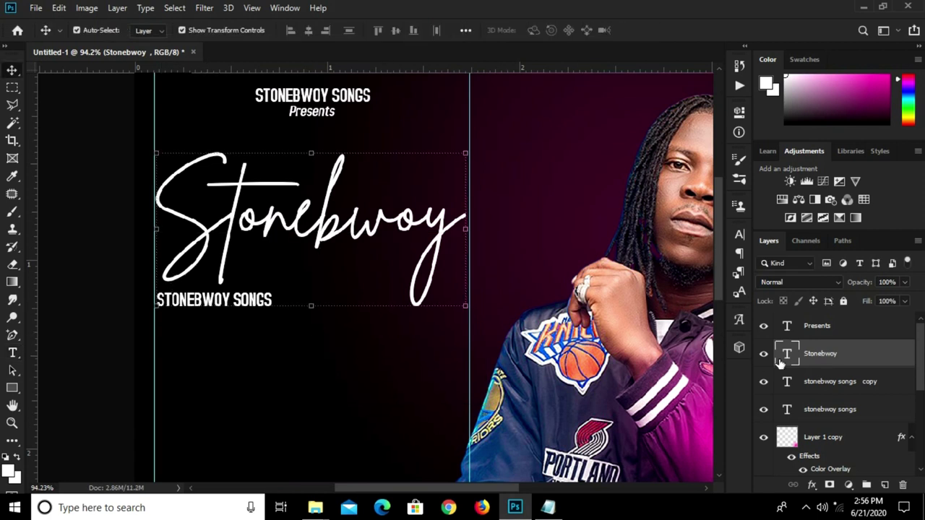
key("ctrl")
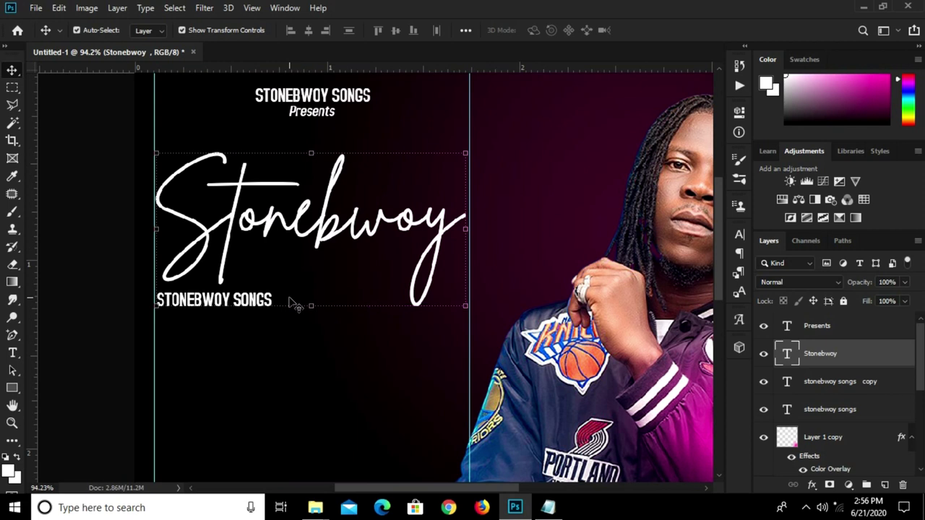
key("ctrl+z")
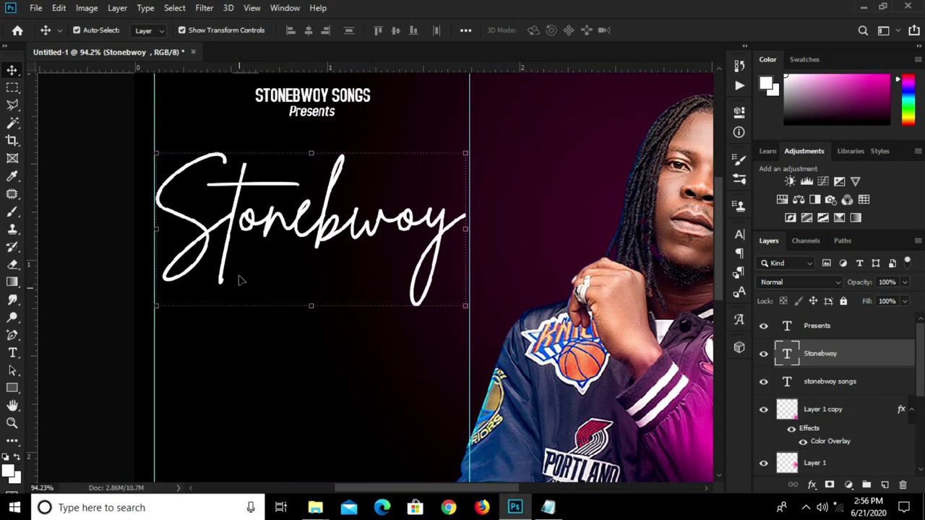
left_click(344, 101)
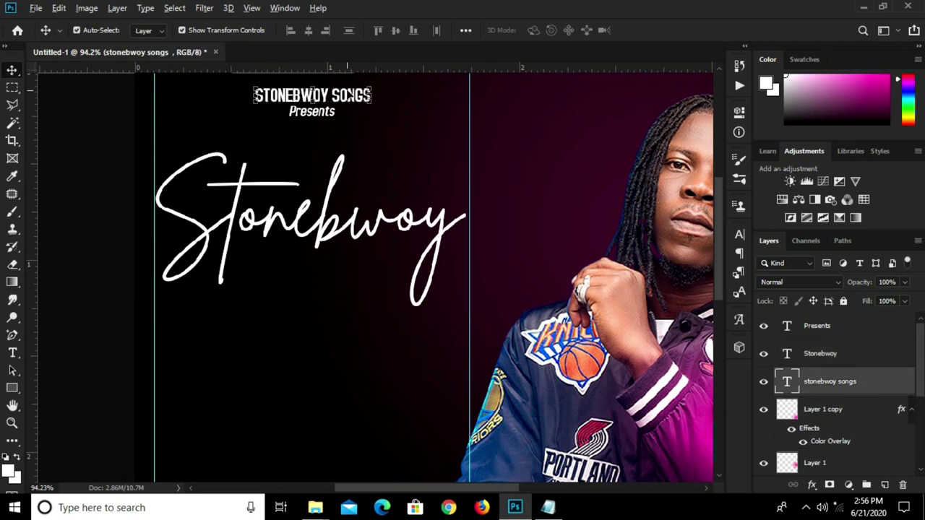
mouse_move(356, 99)
left_mouse_down()
mouse_move(262, 329)
mouse_move(262, 315)
left_mouse_up()
Retype the title copy as 'LIVE' and set it to 27 pt.
key("t")
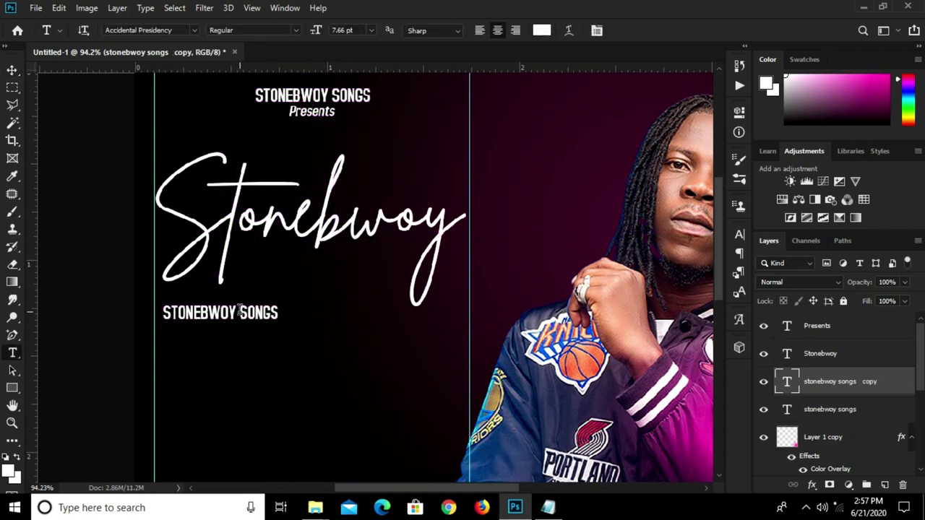
left_click(241, 309)
key("ctrl+a")
type("U")
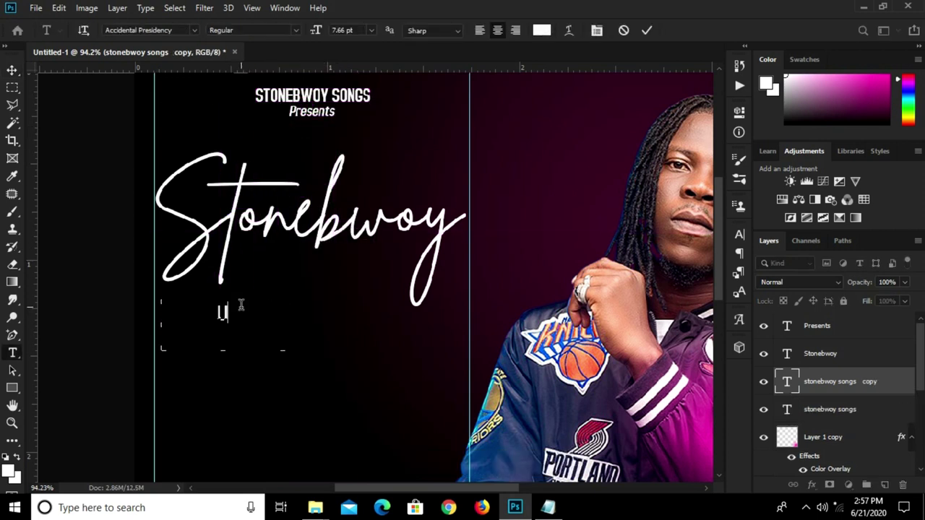
type("IVE")
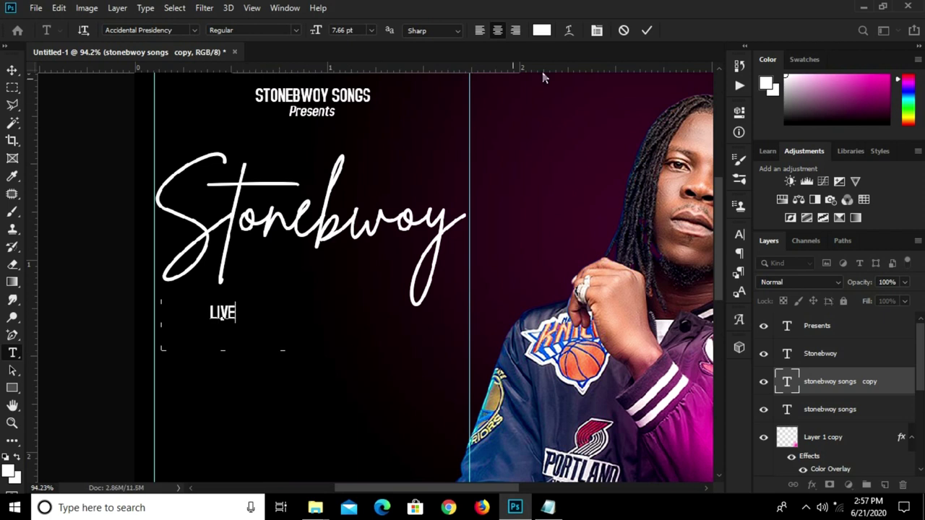
left_click(647, 30)
key("v")
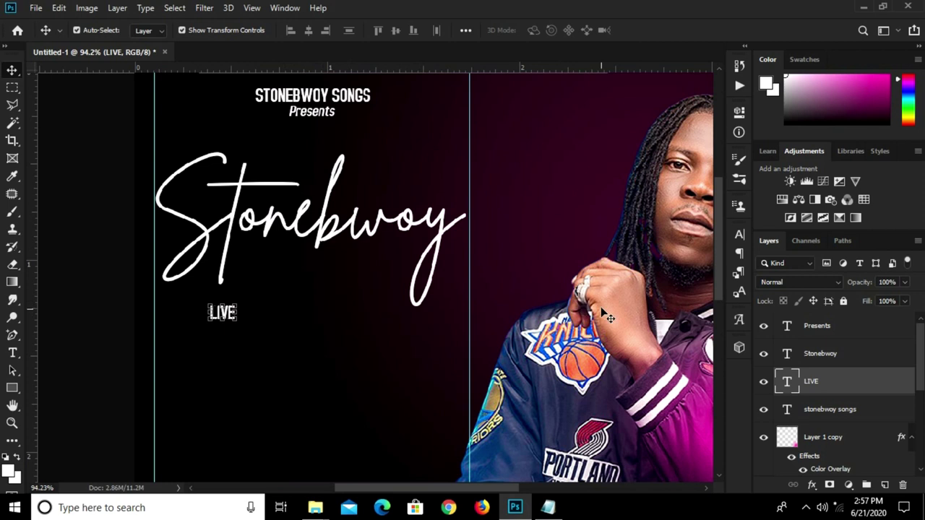
left_click(739, 235)
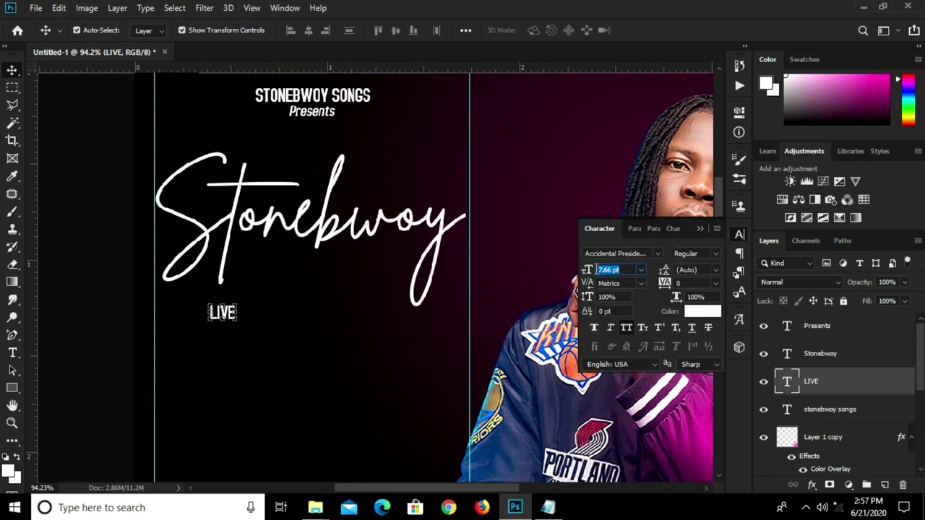
type("2")
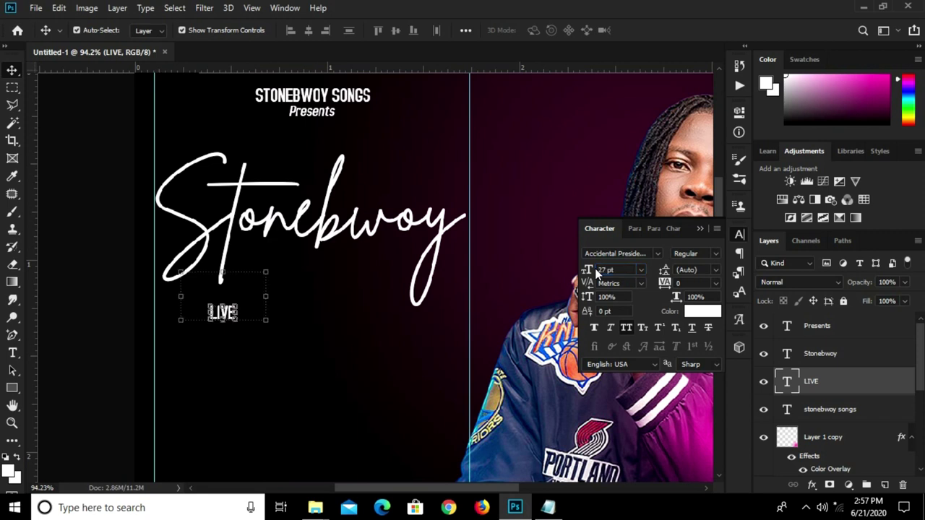
key("Return")
left_click(704, 232)
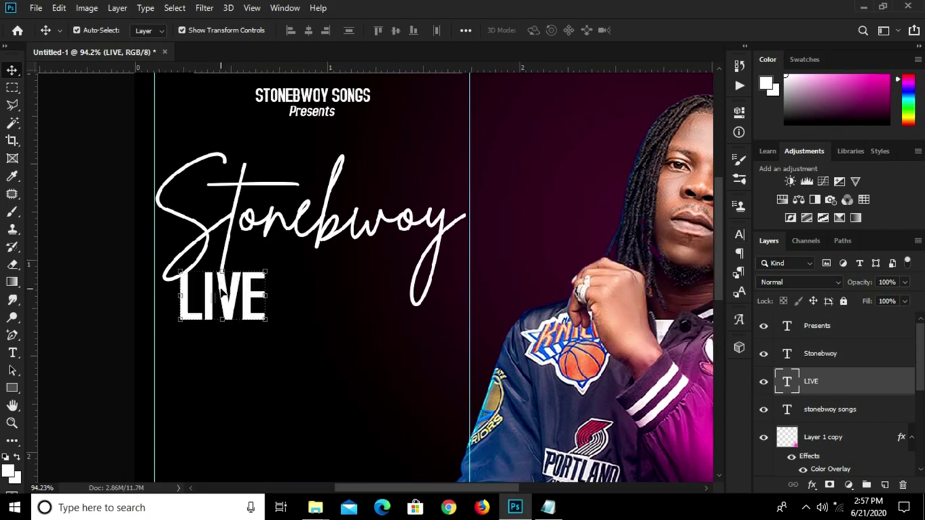
Undo an accidental script move and place LIVE at the left margin under the script.
left_click_drag(221, 289, 204, 312)
key("ctrl+z")
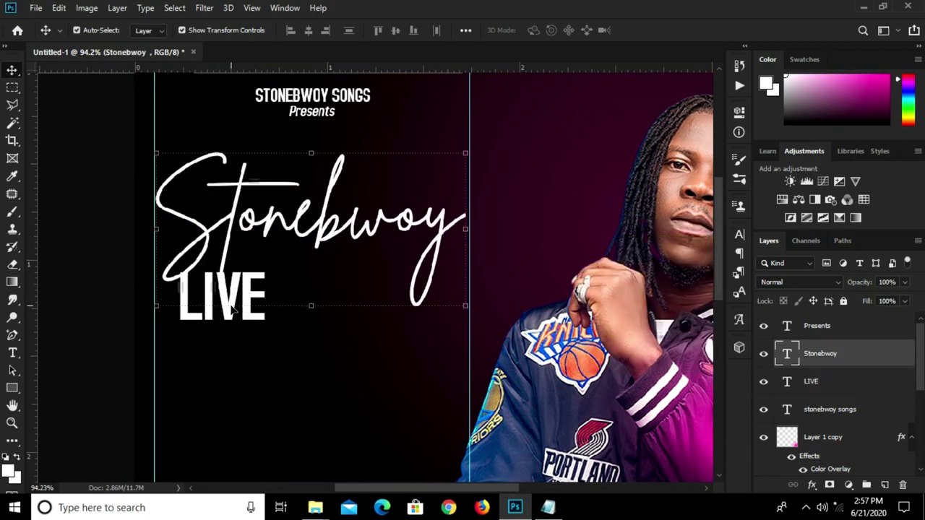
key("ctrl+t")
key("Return")
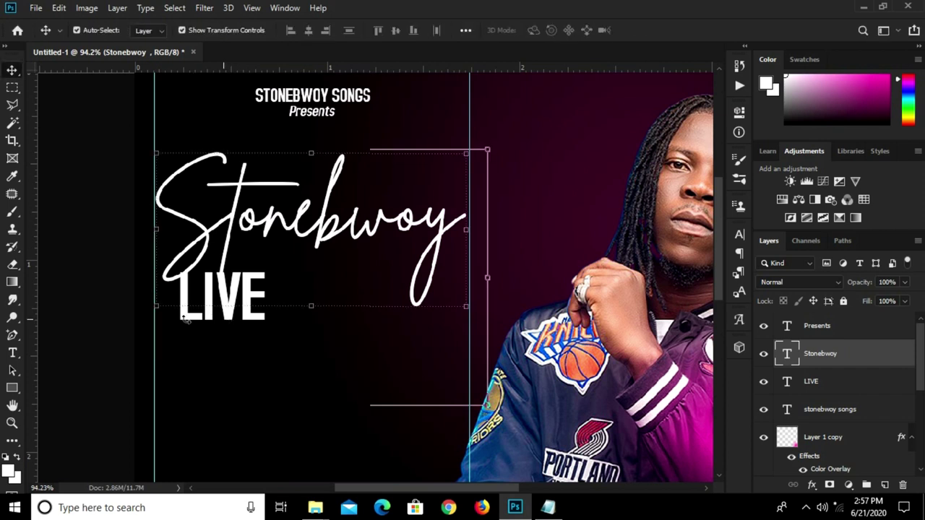
left_click_drag(193, 318, 175, 338)
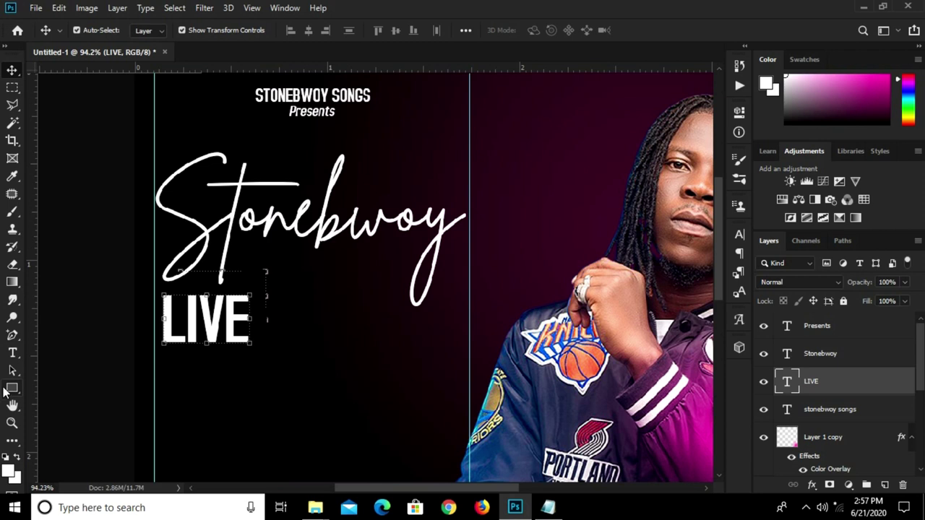
left_click(13, 388)
left_click(58, 389)
Draw a red-filled rectangle behind LIVE and drag a duplicate of LIVE to its right.
mouse_move(155, 293)
left_mouse_down()
mouse_move(272, 349)
mouse_move(256, 345)
left_mouse_up()
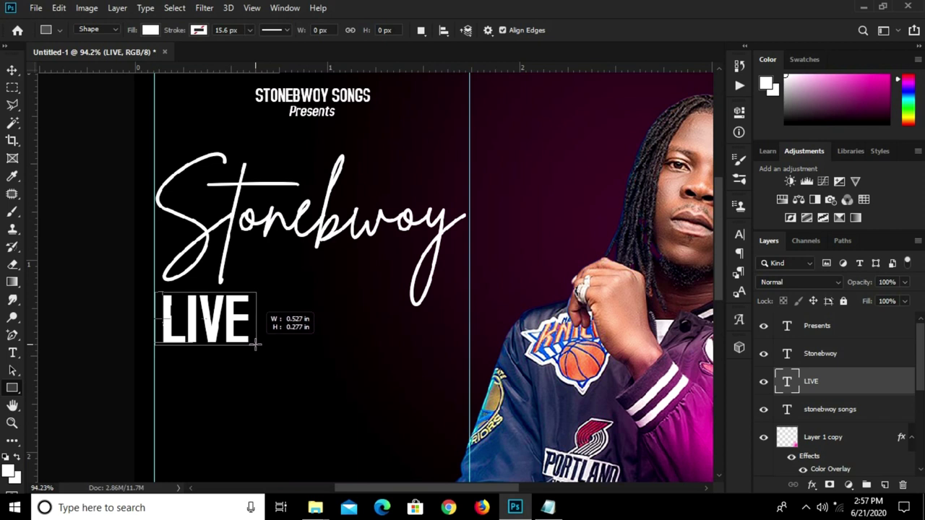
left_click_drag(256, 345, 252, 345)
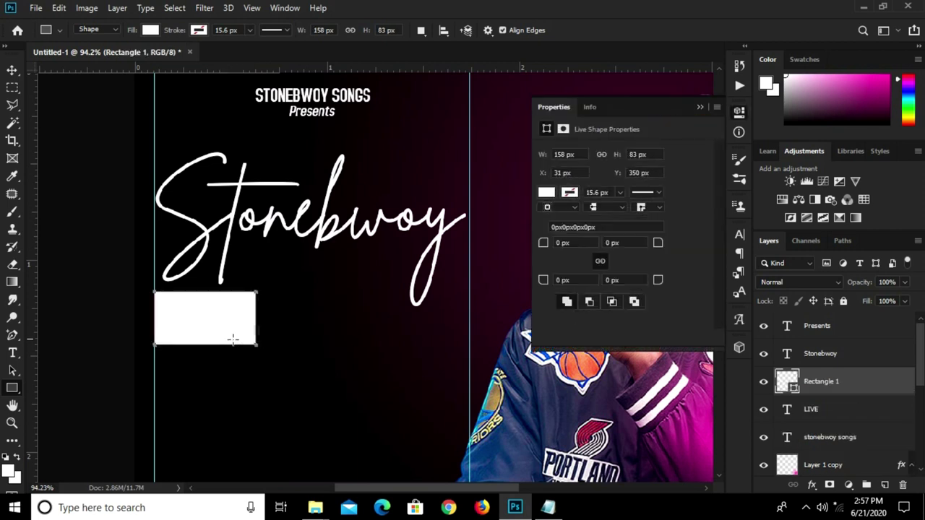
key("v")
left_click_drag(236, 326, 237, 326)
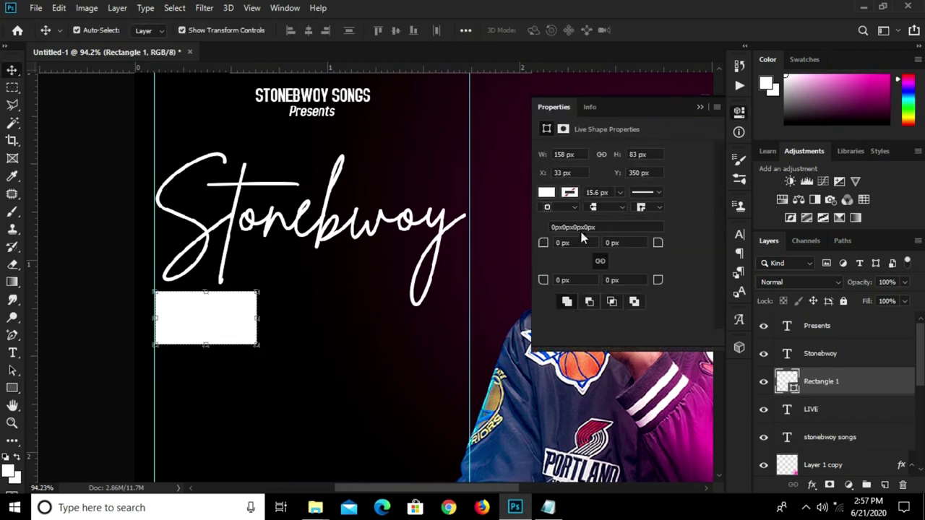
left_click(550, 195)
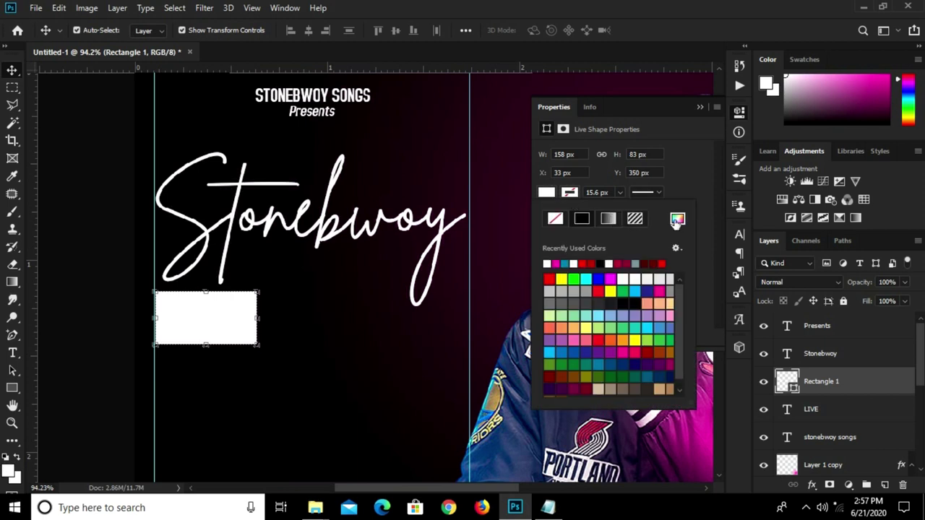
left_click(591, 264)
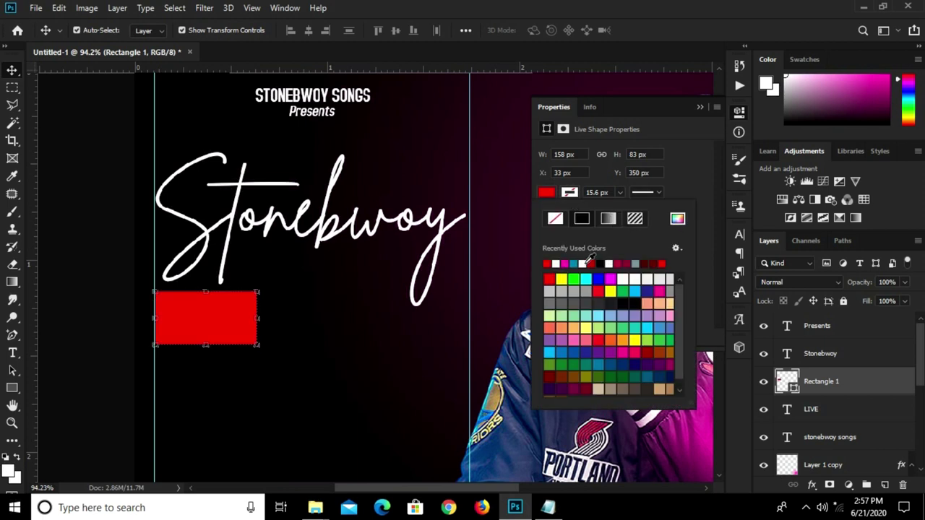
left_click(699, 129)
left_click(739, 112)
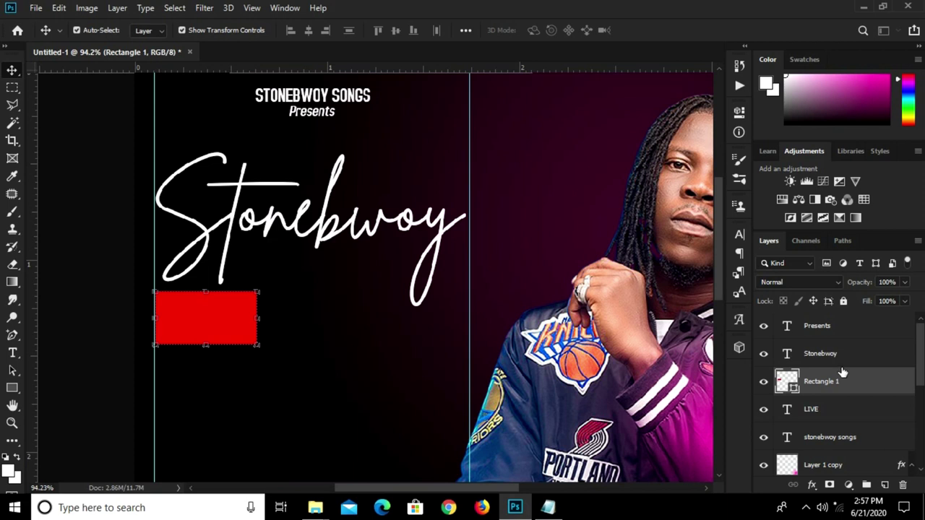
left_click_drag(829, 408, 824, 369)
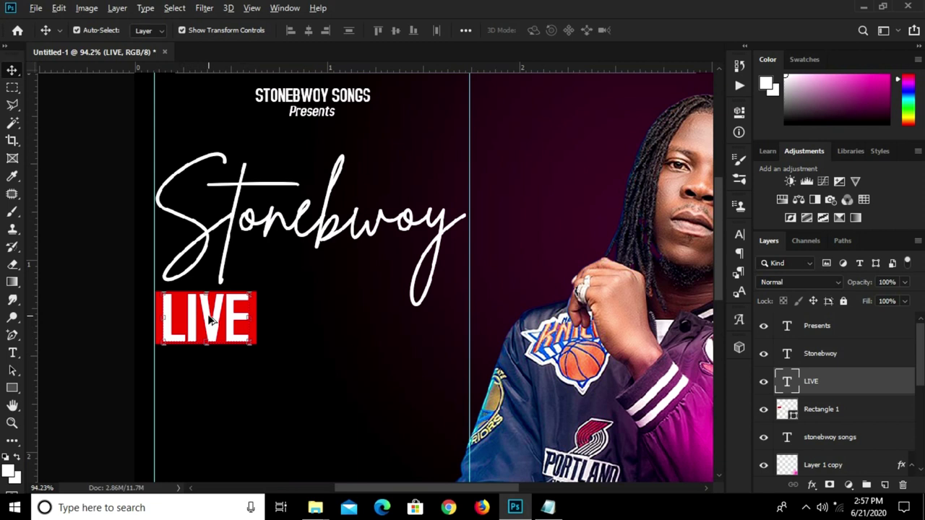
left_click_drag(212, 320, 345, 320)
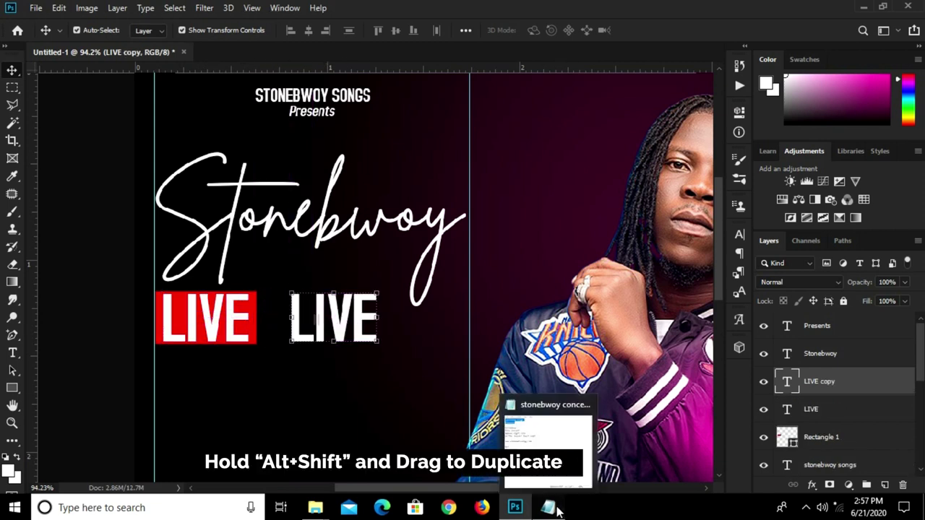
Copy the word 'concert' from the Notepad notes.
left_click(556, 511)
left_click(406, 270)
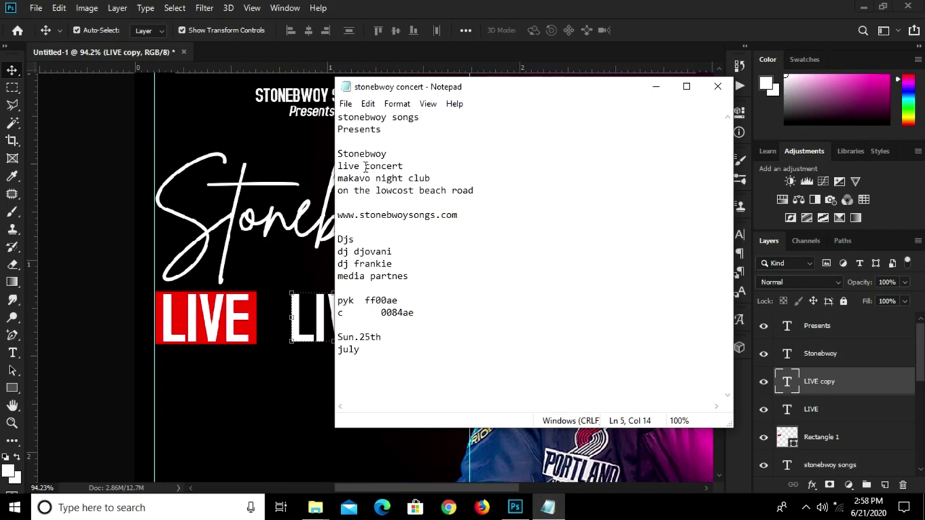
left_click_drag(365, 166, 417, 167)
left_click(303, 327)
Replace the duplicate LIVE with 'concert' and shift it right of the red box.
key("t")
left_click(315, 318)
key("ctrl+a")
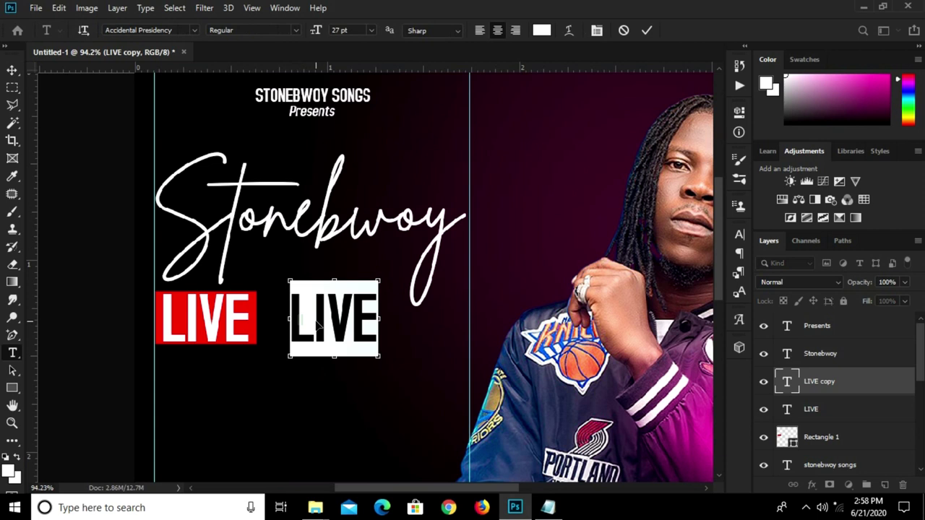
key("ctrl+v")
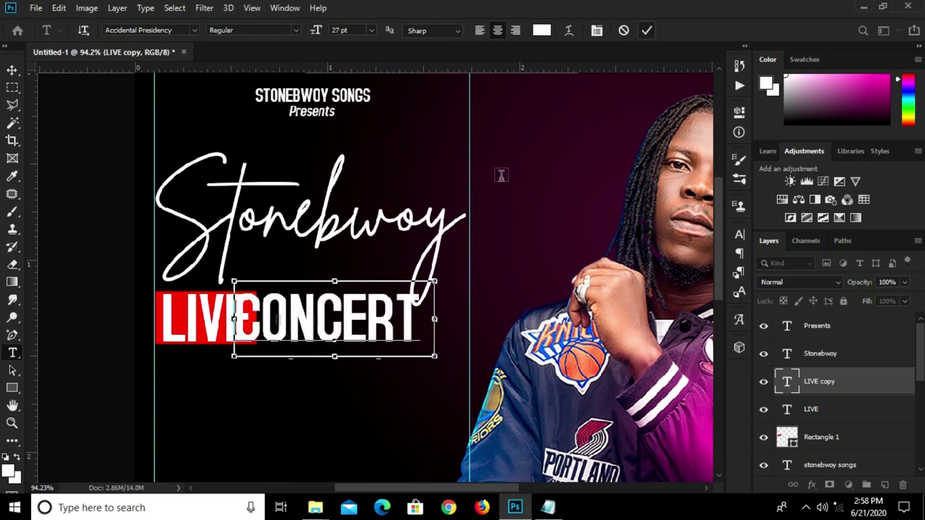
left_click(646, 29)
key("v")
left_click_drag(305, 328, 333, 328)
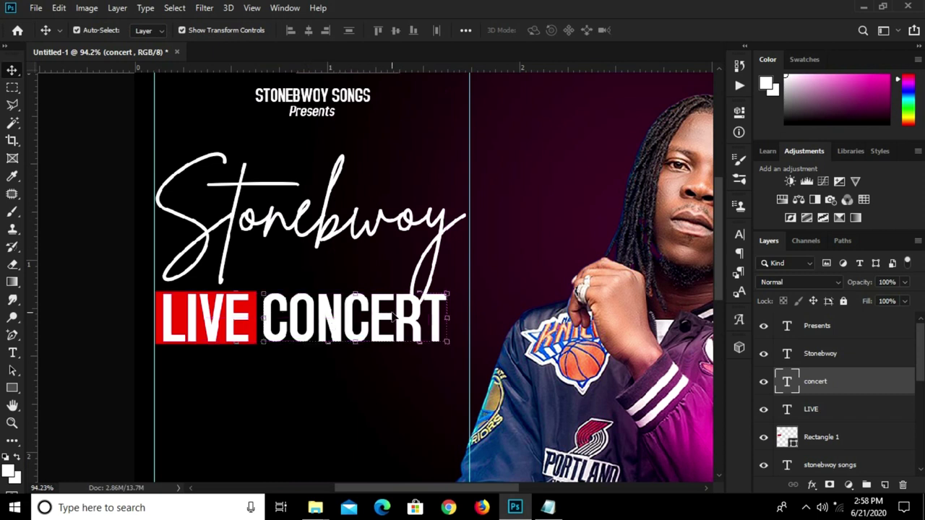
left_click(829, 439)
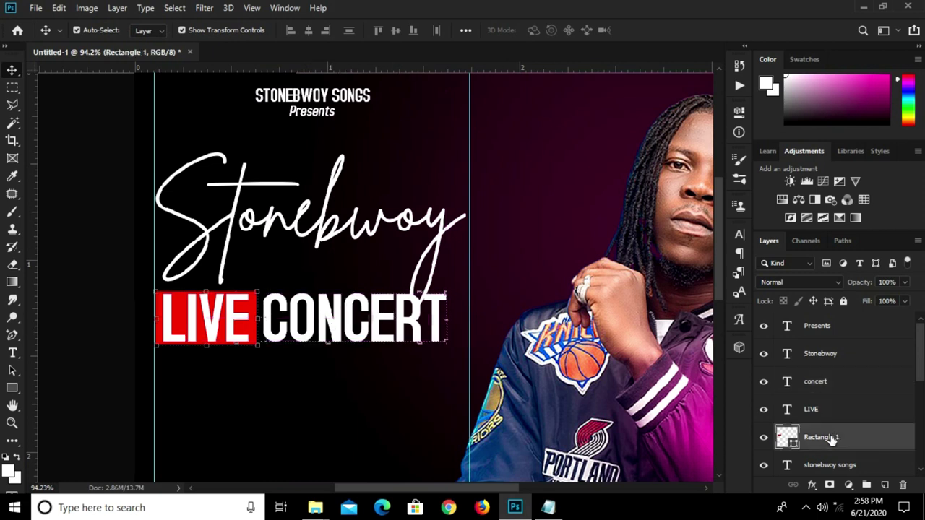
Darken the box to cd0606 and group it with LIVE and CONCERT as Group 1.
double_click(781, 432)
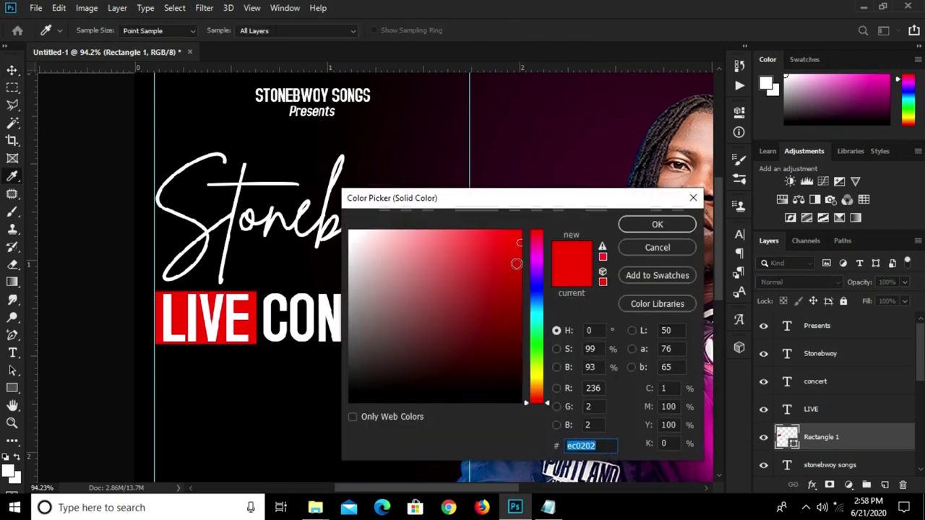
left_click(517, 264)
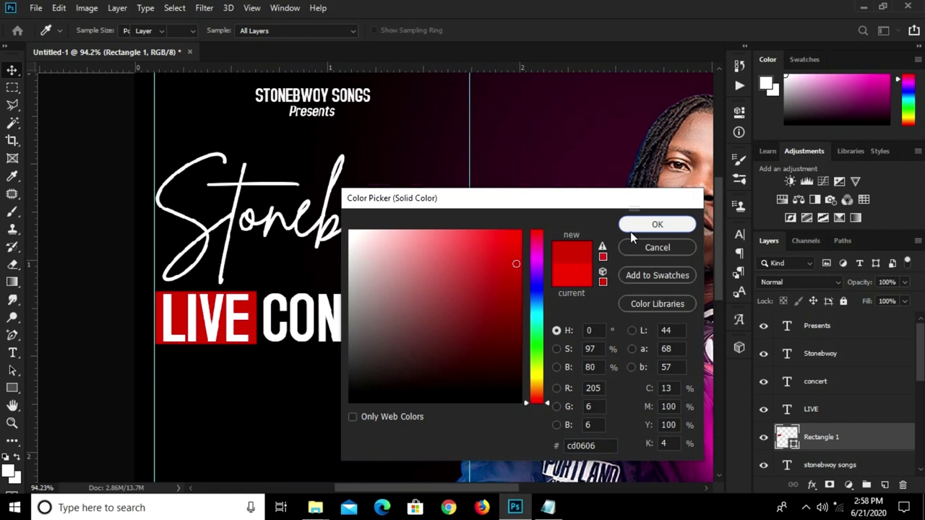
left_click(632, 231)
left_click(139, 328)
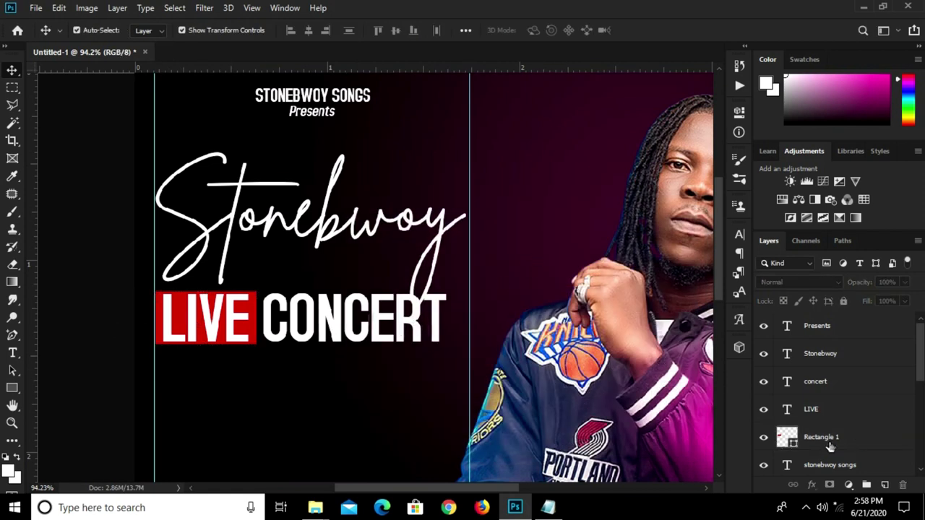
left_click(825, 444)
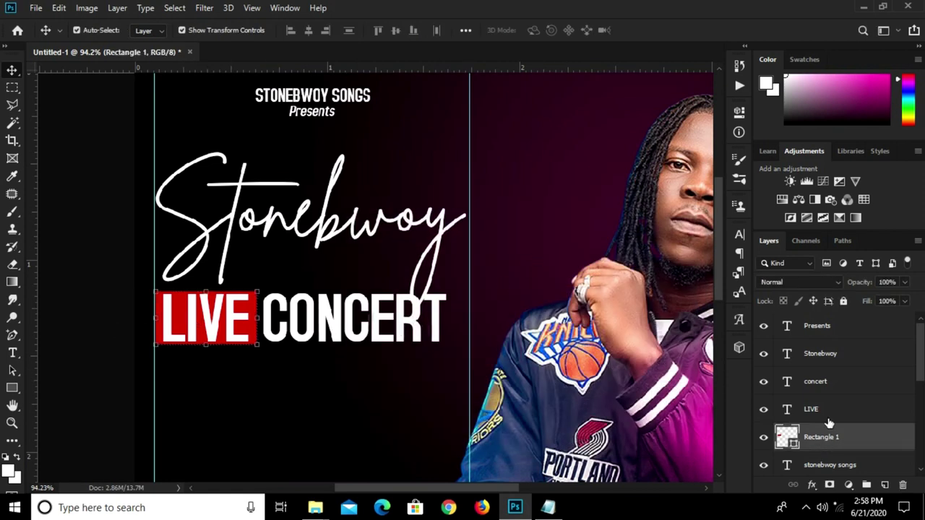
left_click(831, 383, "shift")
key("ctrl+g")
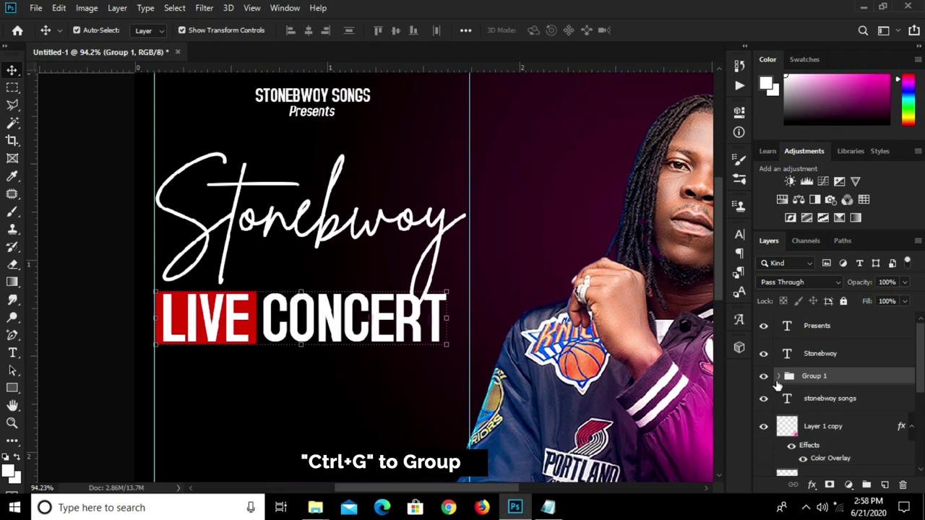
left_click(764, 377)
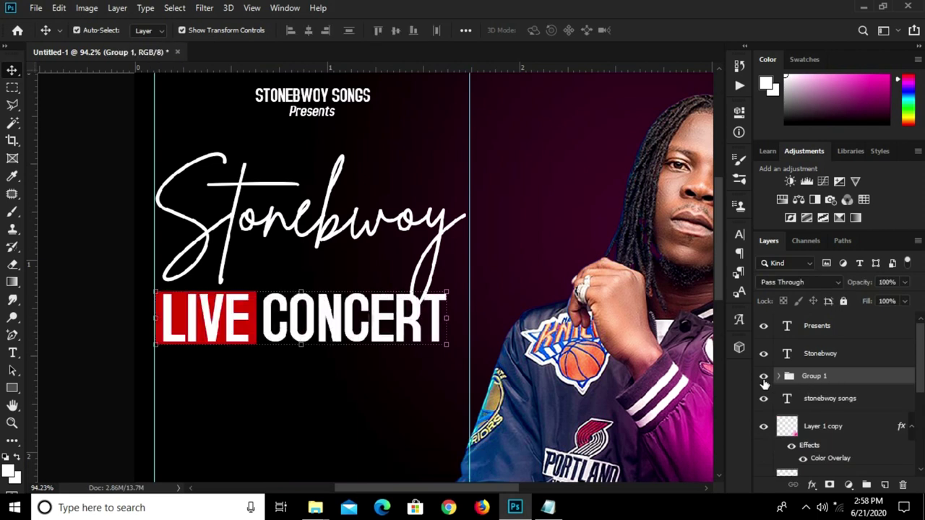
Nudge Group 1 up two steps and move it to the top of the layer stack.
key("Up")
key("Up")
key("Up")
key("Up")
key("Up")
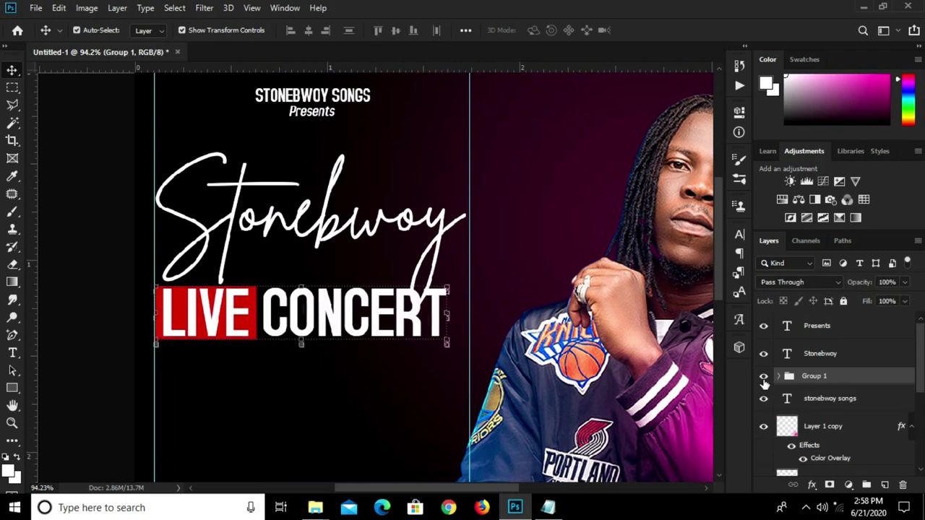
key("Up")
key("Up")
key("Up")
key("Up")
key("Up")
key("Up")
key("Up")
key("Up")
key("Up")
key("Up")
key("Up")
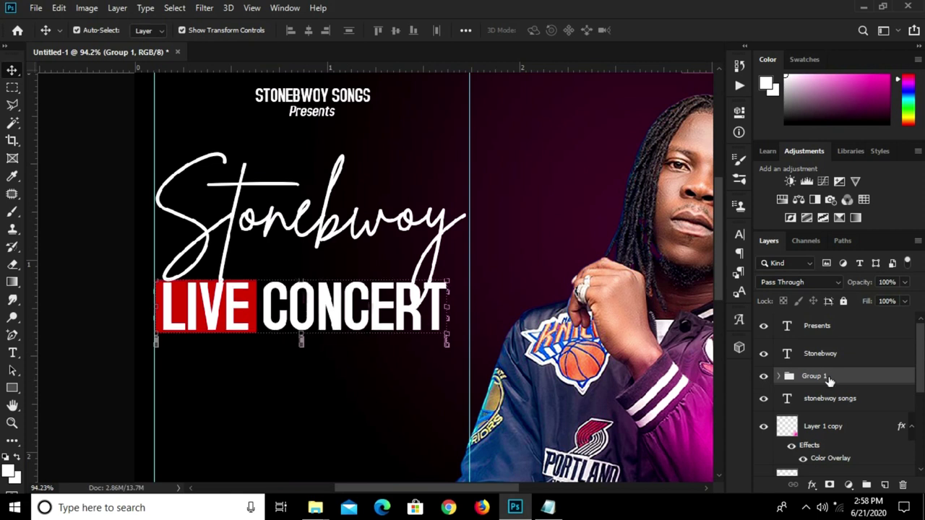
left_click_drag(828, 377, 829, 317)
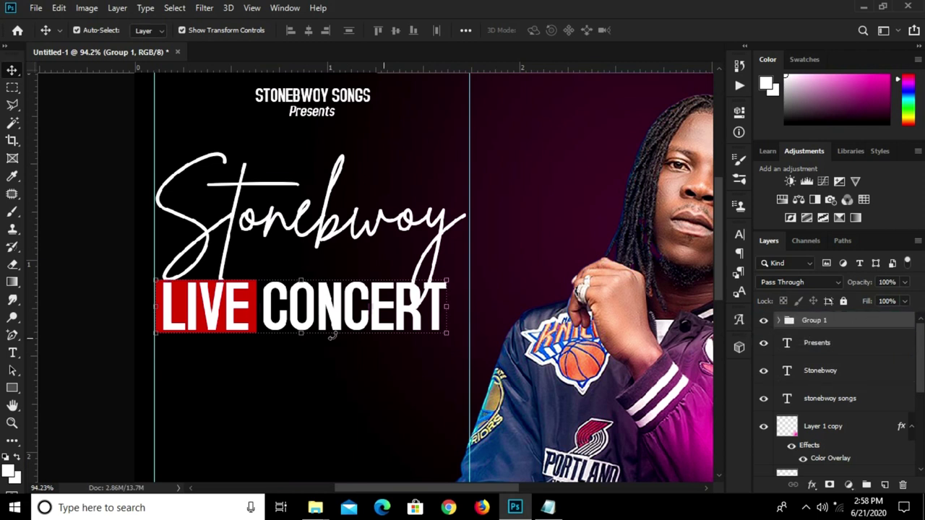
left_click(324, 326)
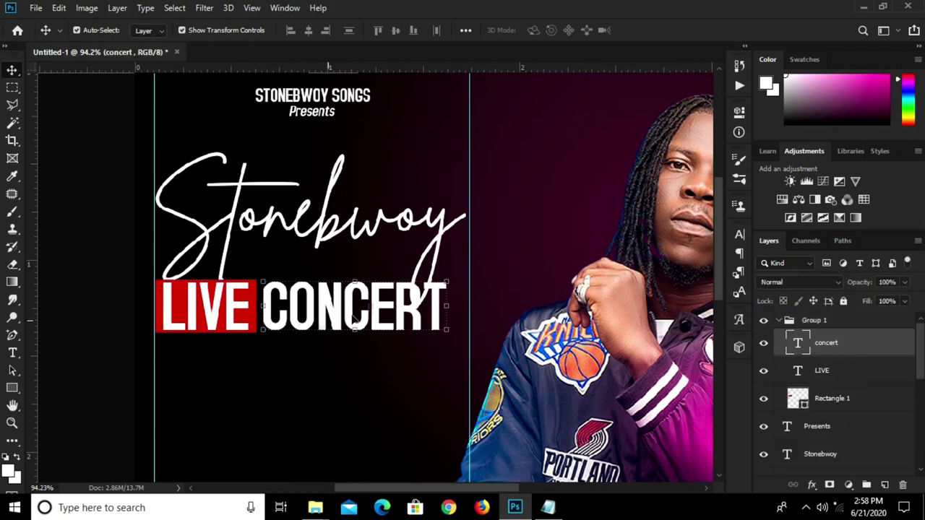
left_click(365, 225)
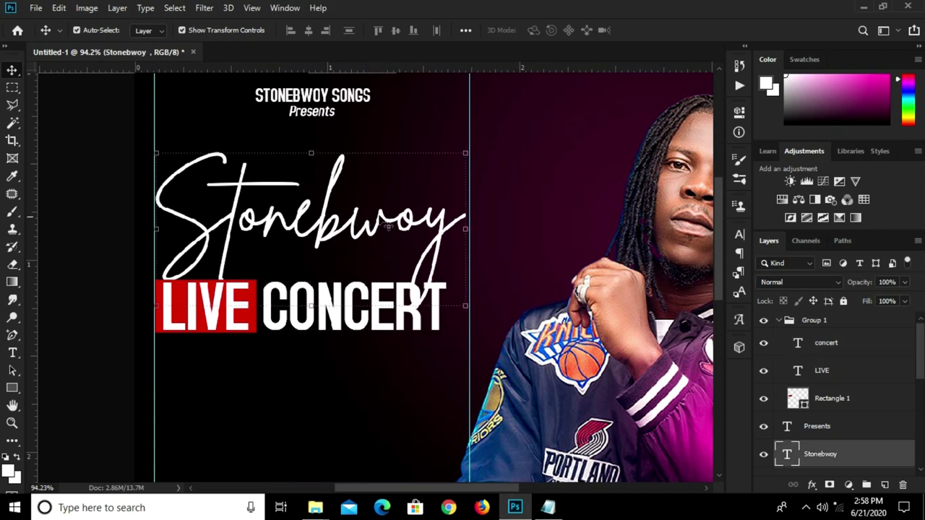
Mask CONCERT with the Stonebwoy selection expanded 5 px and inverted, leaving a gap around the script.
left_click(788, 455, "ctrl")
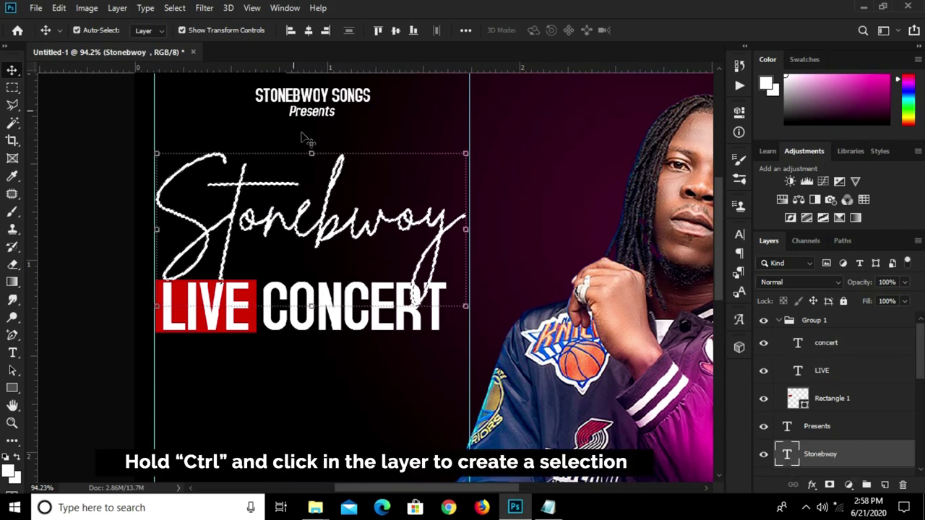
scroll(304, 138, "up", 3)
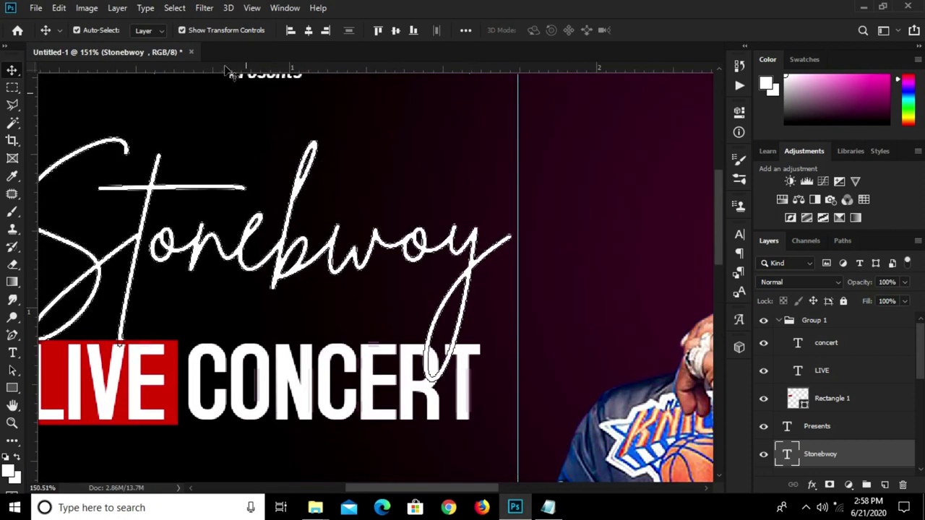
left_click(175, 8)
mouse_move(217, 201)
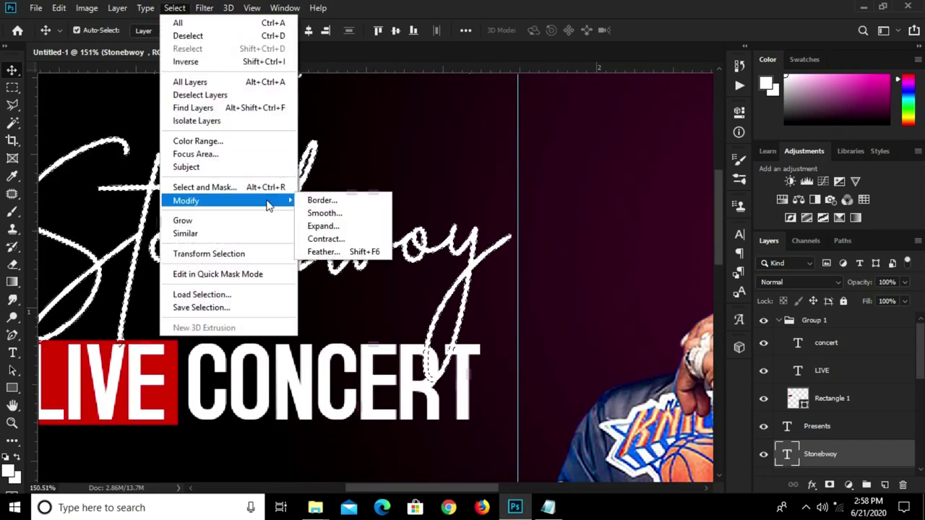
left_click(324, 225)
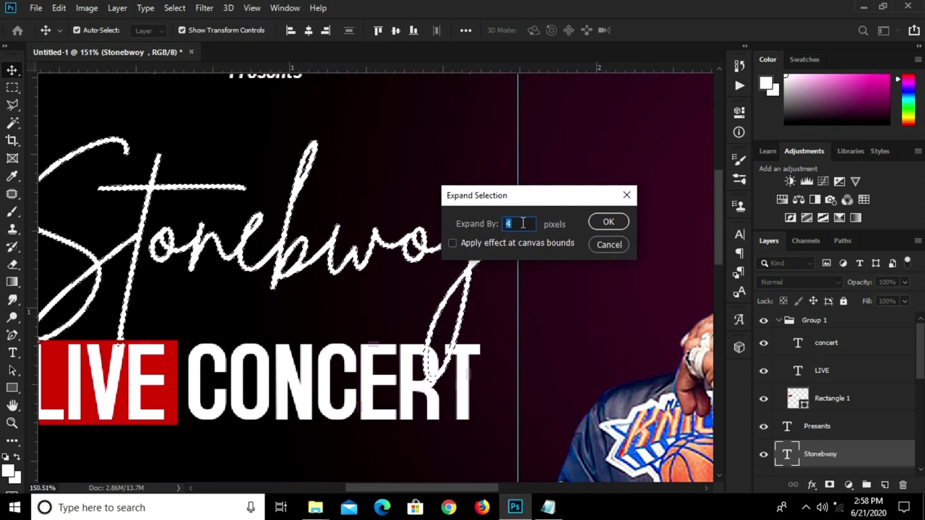
type("5")
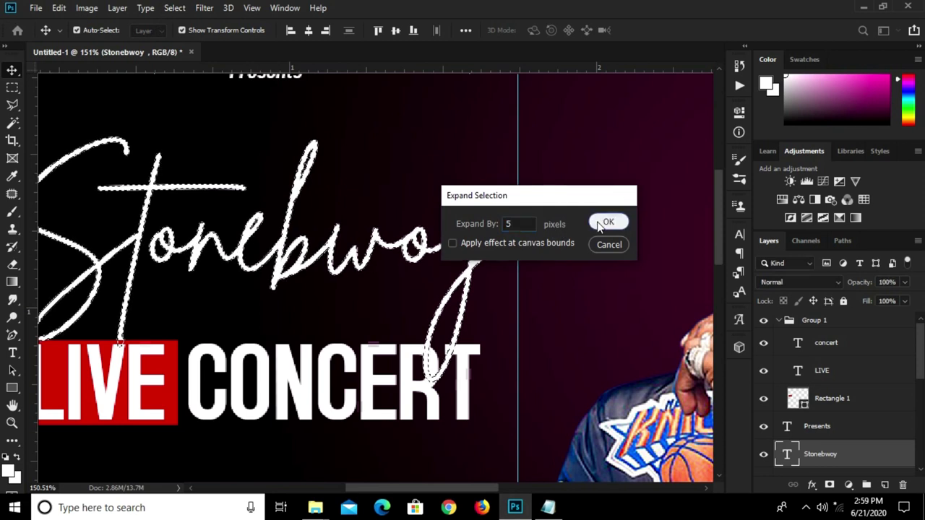
left_click(608, 223)
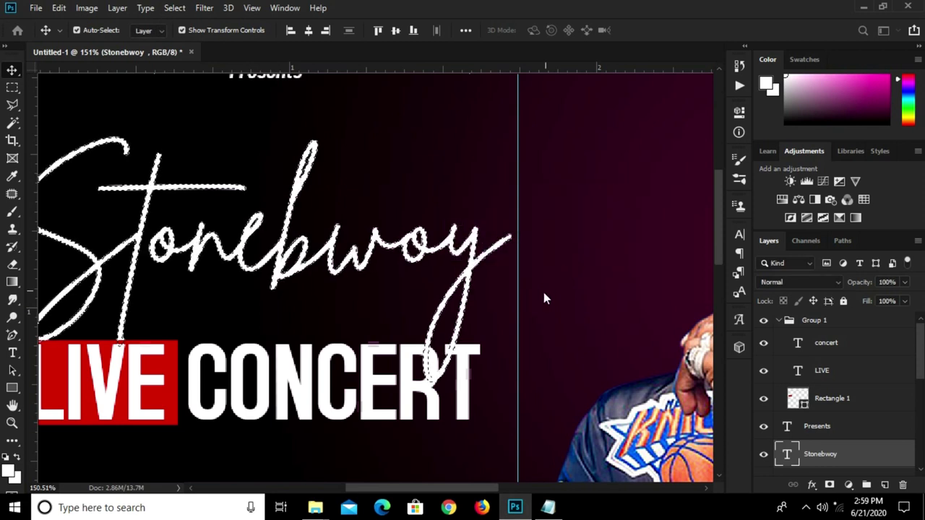
left_click(362, 397)
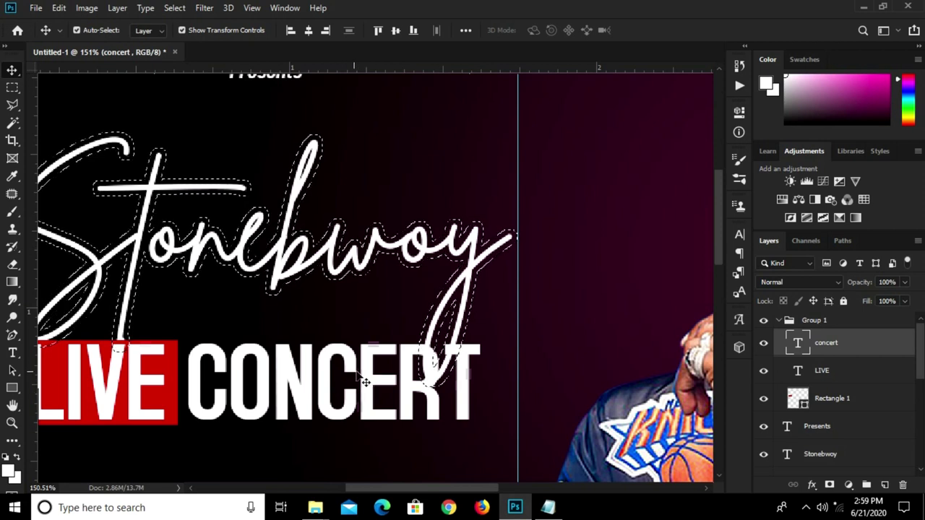
left_click(830, 485)
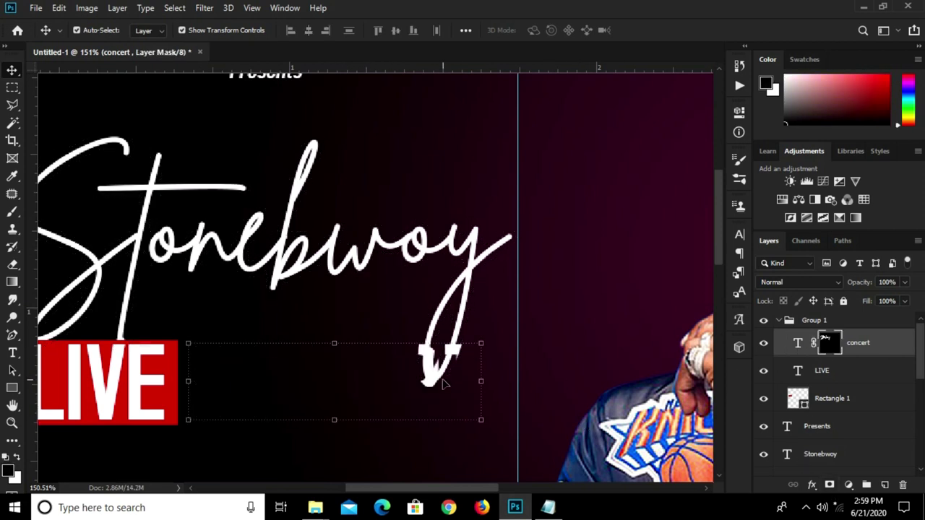
key("ctrl+i")
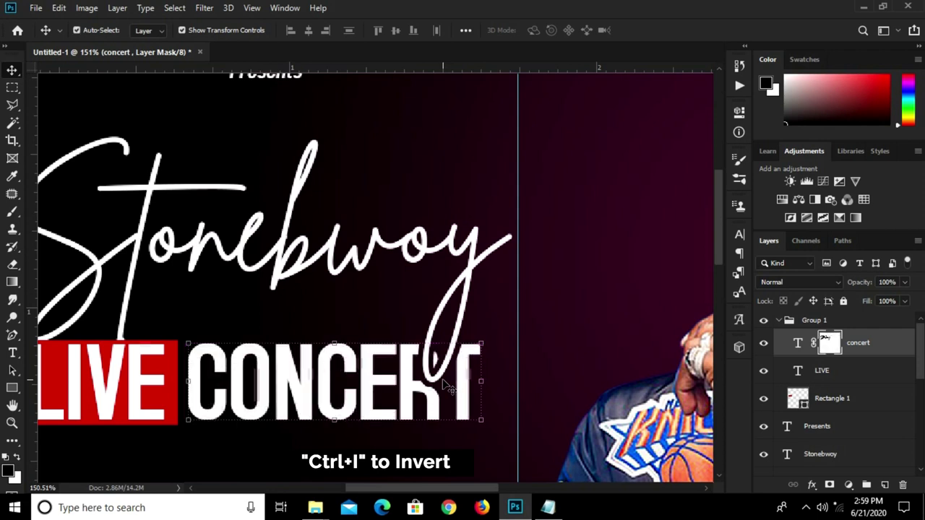
Select concert, Group 1 and Stonebwoy together and nudge the title block slightly down.
key("ctrl+0")
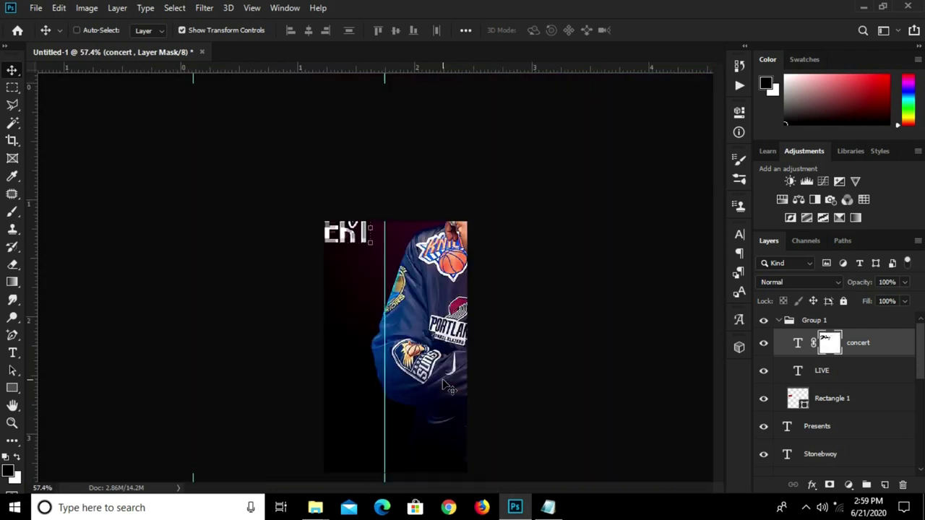
left_click(159, 298, "ctrl")
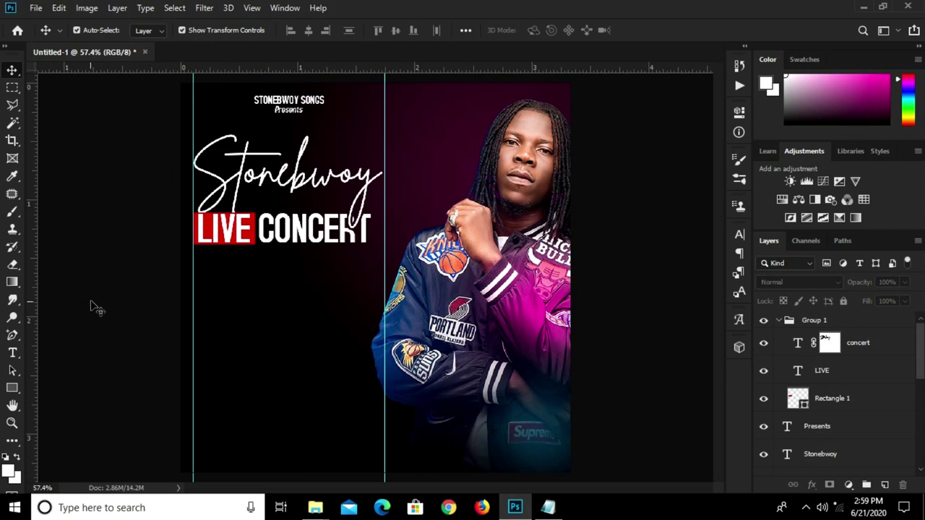
left_click(871, 342)
left_click(860, 325)
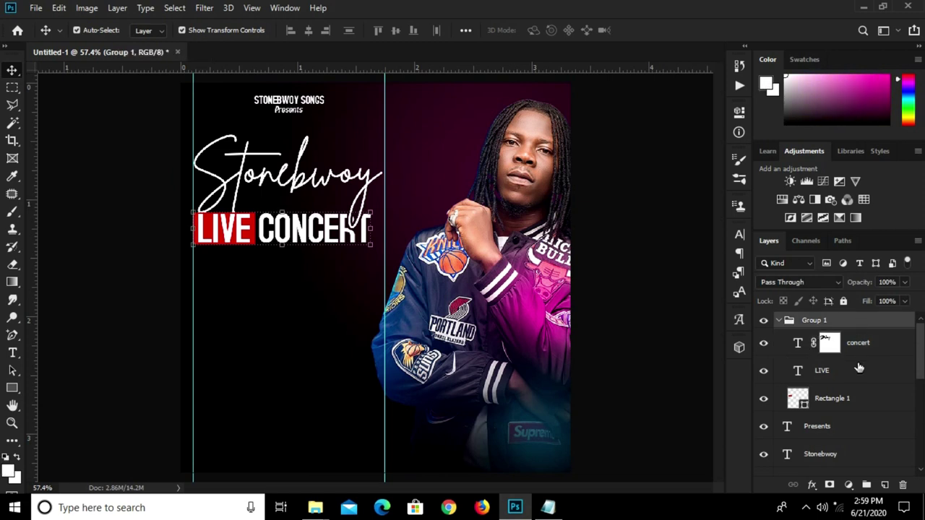
left_click(839, 455, "ctrl")
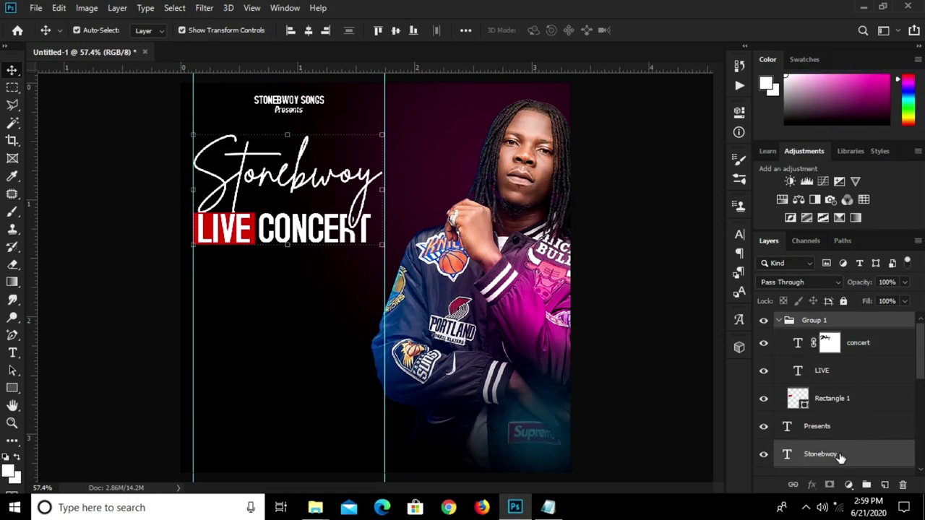
key("Down")
key("Down")
key("Down")
key("Down")
key("Down")
key("Down")
key("Down")
key("Down")
key("Down")
key("Down")
key("Down")
key("Down")
key("Down")
key("Down")
key("Down")
key("Down")
key("Down")
key("Down")
key("Down")
key("Down")
left_click(107, 367)
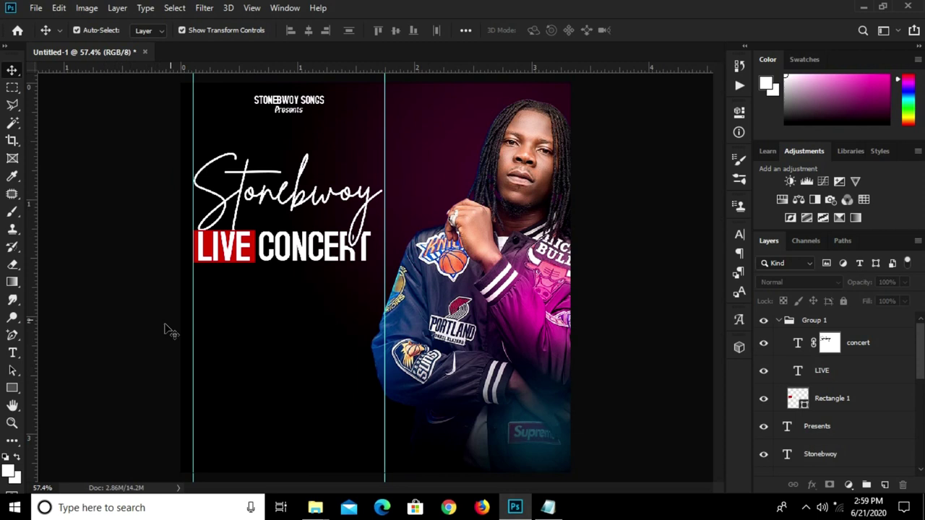
Duplicate the LIVE text below LIVE CONCERT and copy 'makavo night club' from the Notepad notes.
left_click(226, 255)
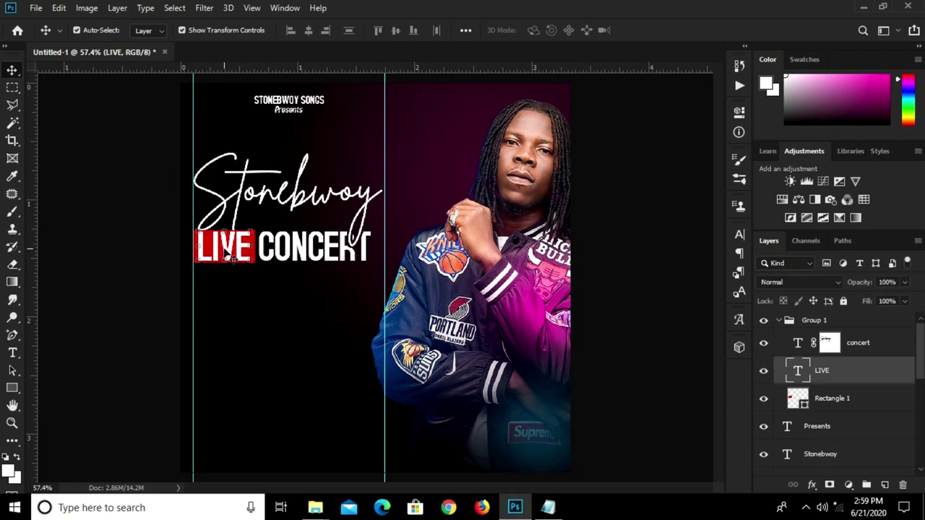
left_click_drag(226, 254, 276, 311)
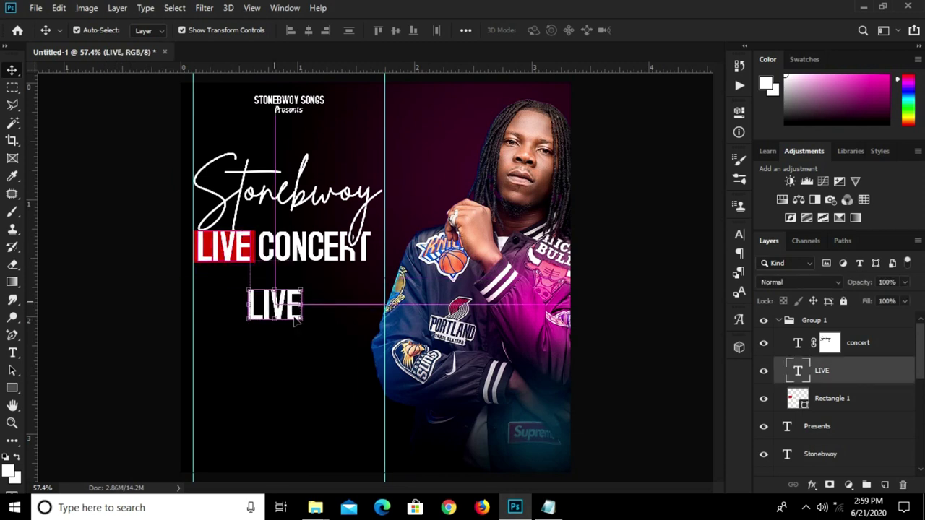
left_click(548, 508)
left_click(495, 193)
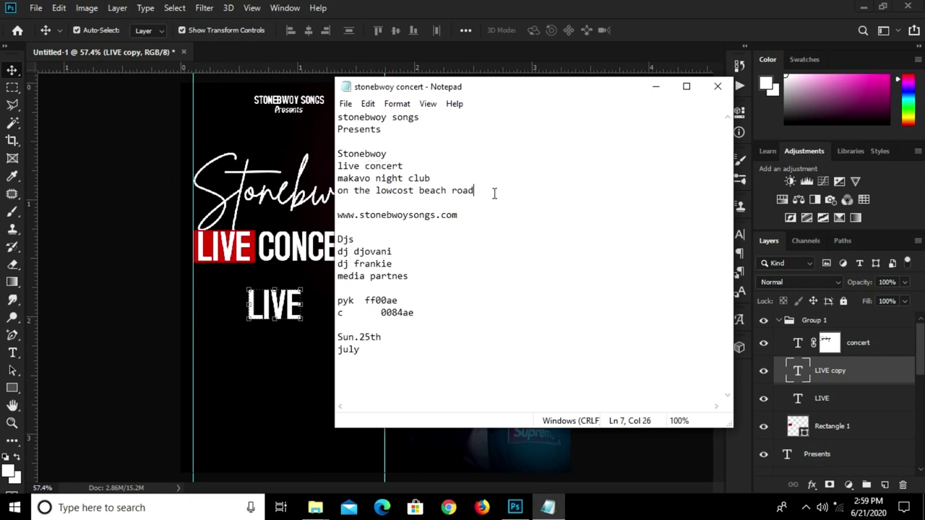
left_click_drag(432, 179, 338, 178)
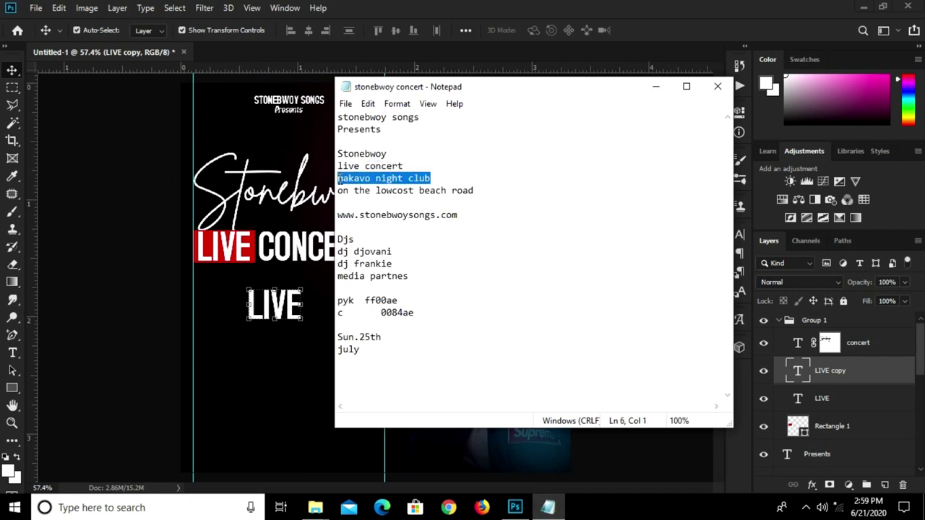
right_click(337, 179)
left_click(400, 223)
Replace the duplicated text with MAKAVO NIGHT CLUB and set it to 12 pt.
left_click(275, 312)
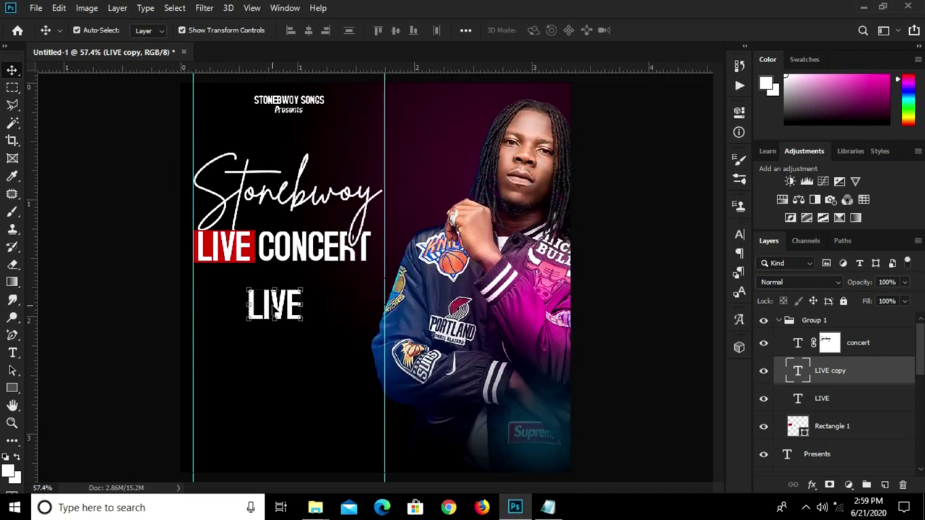
key("t")
left_click(273, 307)
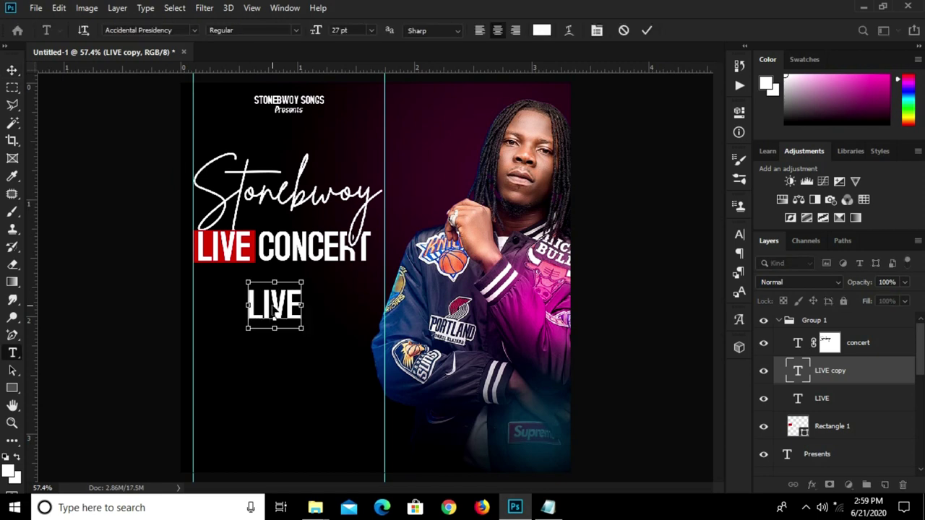
key("ctrl+a")
key("ctrl+v")
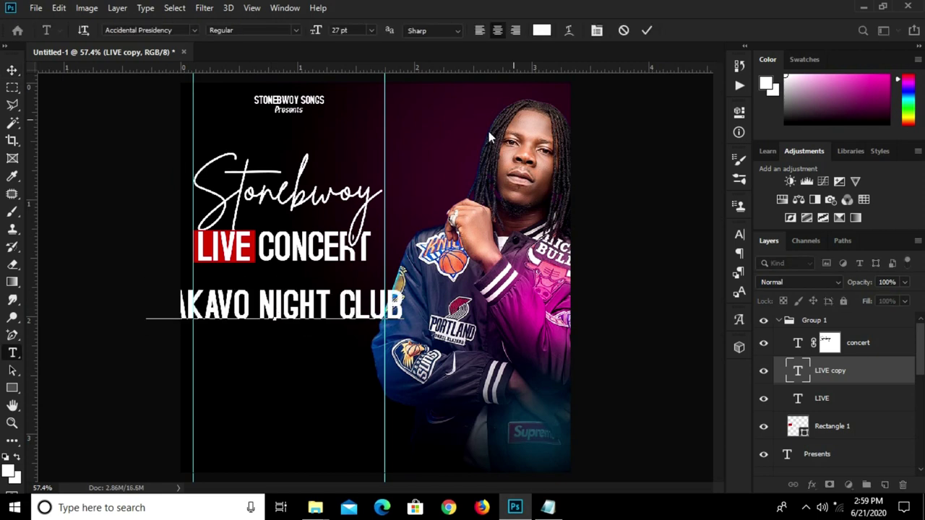
left_click(647, 30)
left_click(740, 234)
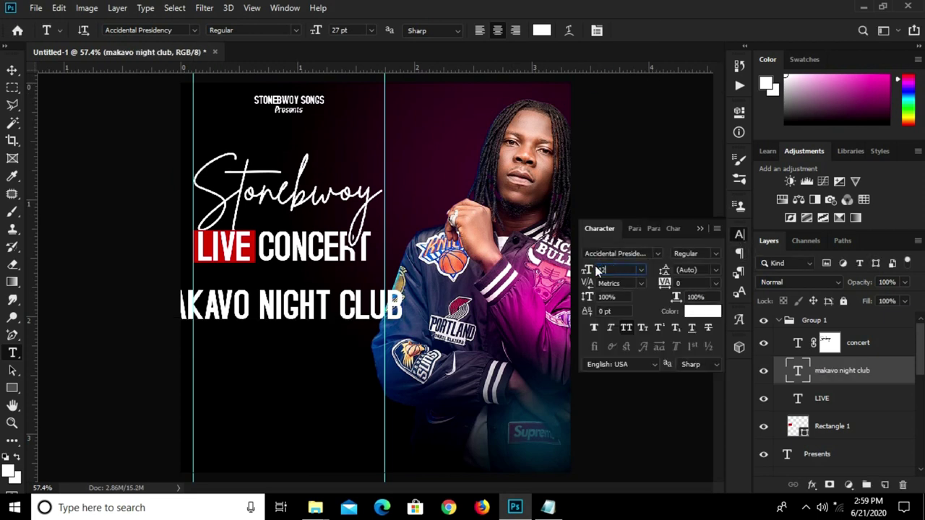
type("12")
key("Return")
left_click(700, 228)
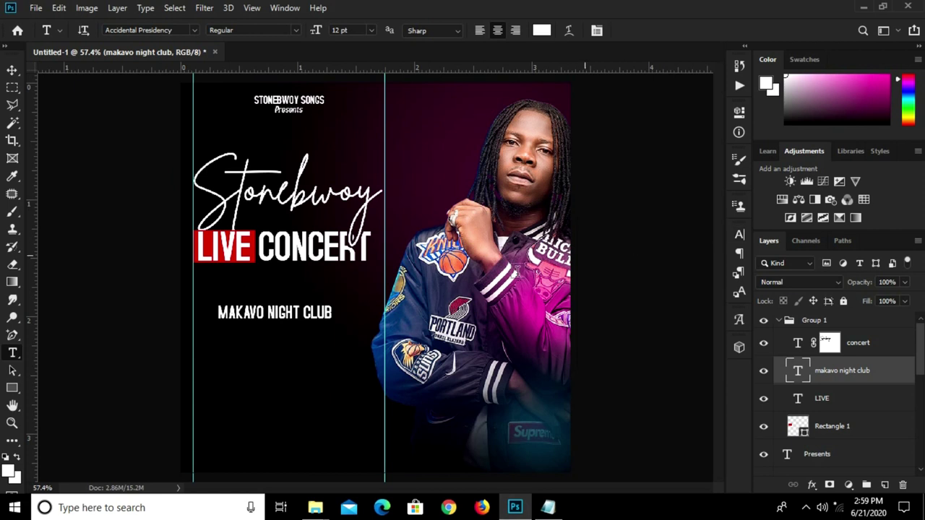
key("v")
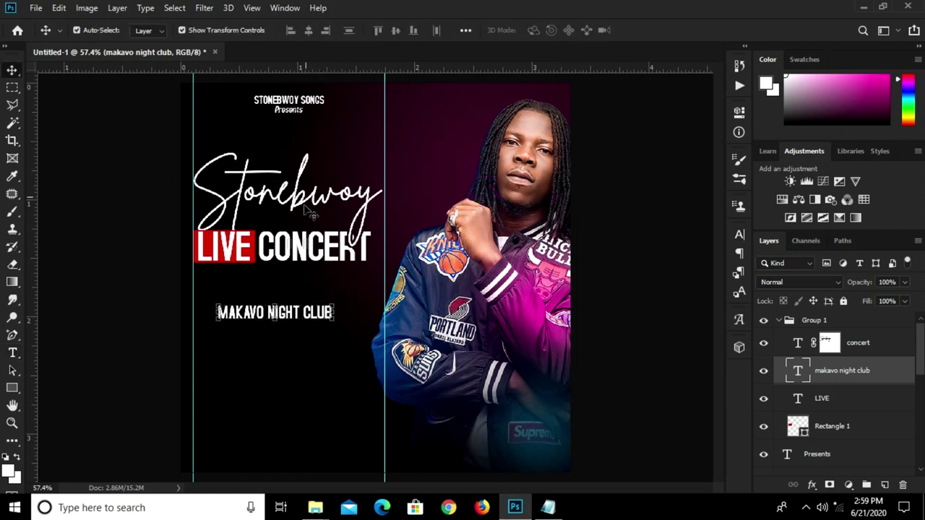
Select concert, Group 1 and the layers down to Stonebwoy, and group them as Group 2.
left_click(860, 344)
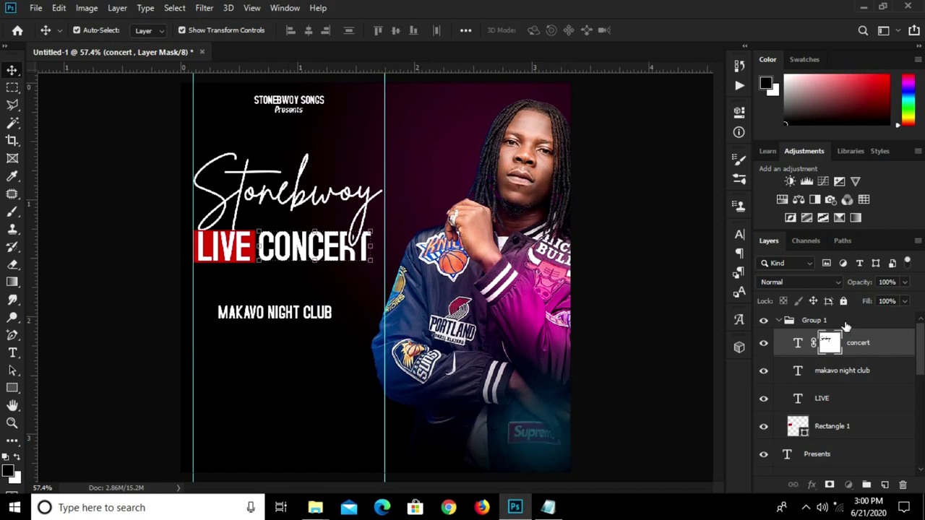
left_click(853, 321)
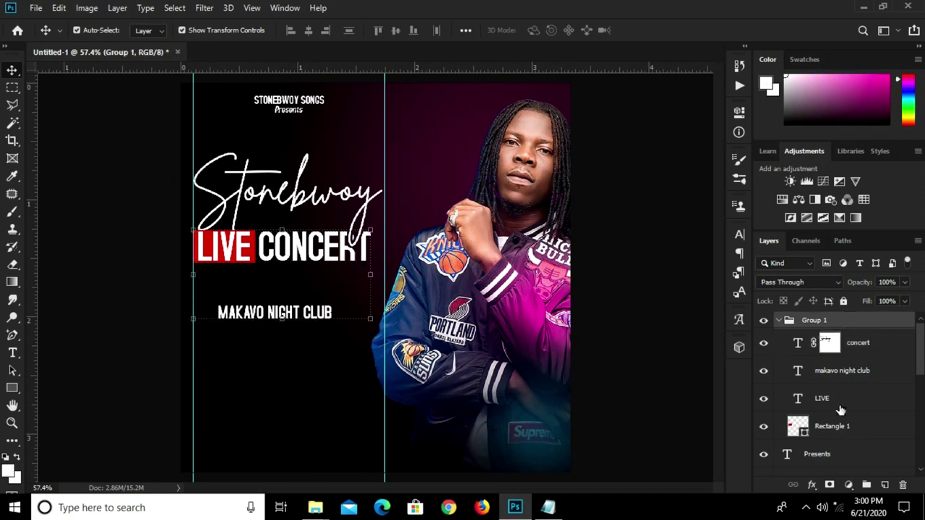
scroll(851, 404, "down", 3)
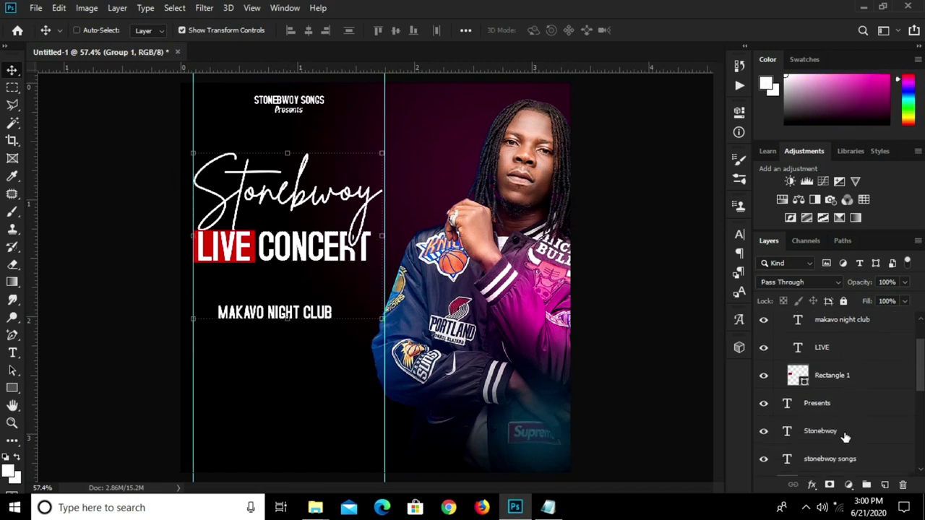
left_click(846, 434)
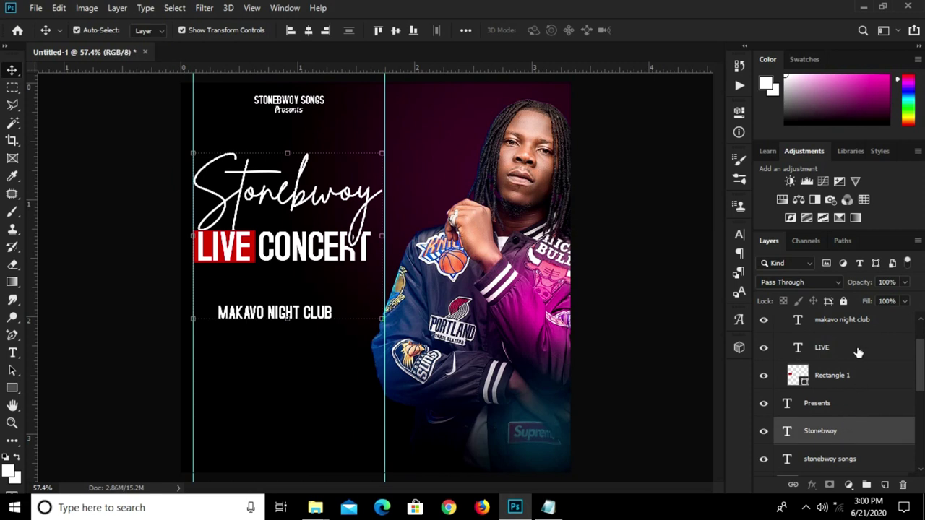
scroll(858, 352, "up", 2)
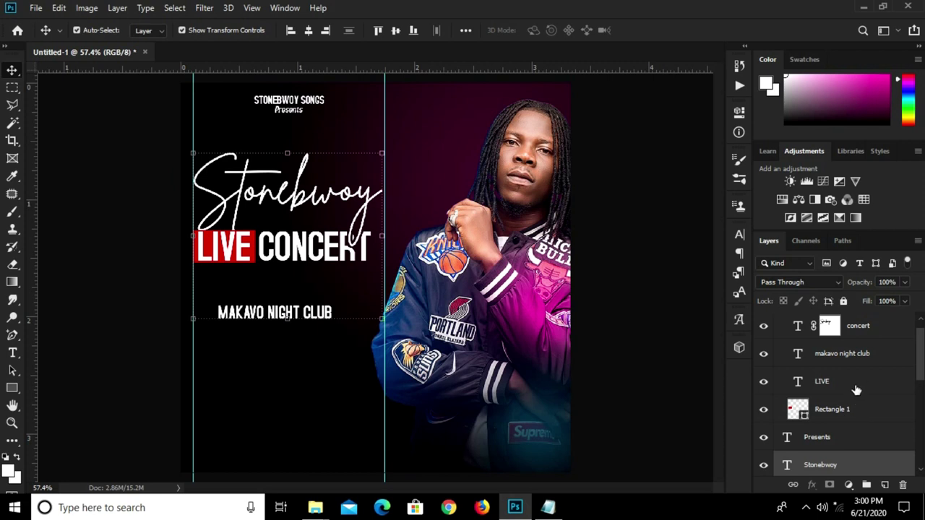
key("ctrl+g")
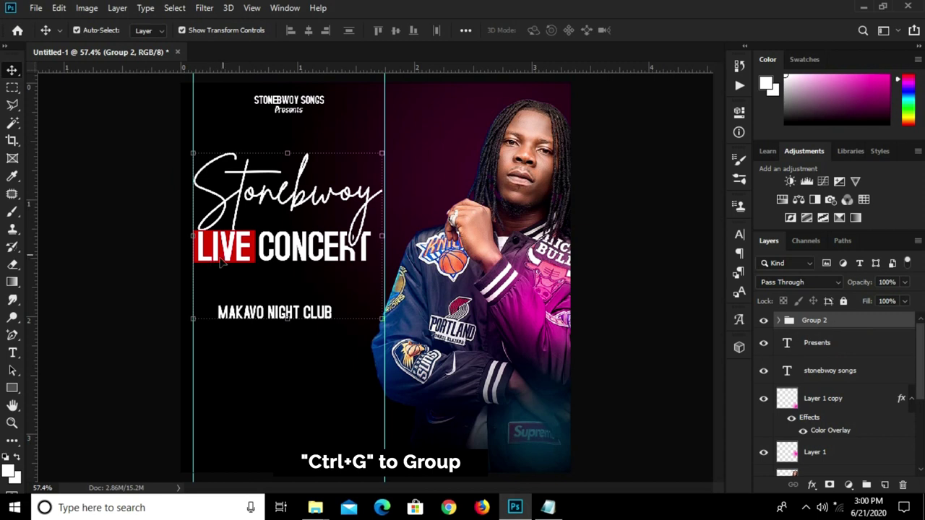
Centre the selected group horizontally within a rectangular marquee drawn between the two guides.
right_click(13, 88)
left_click(63, 88)
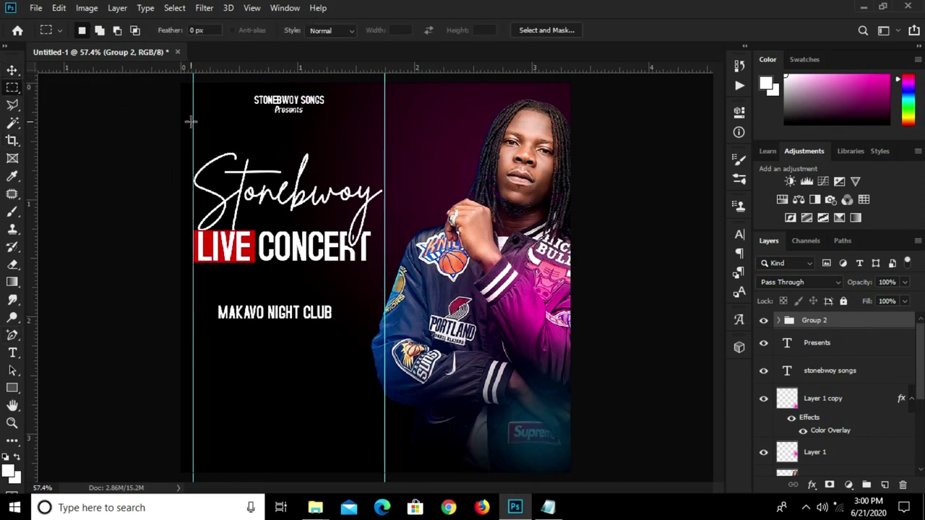
left_click_drag(194, 118, 387, 185)
left_click(11, 70)
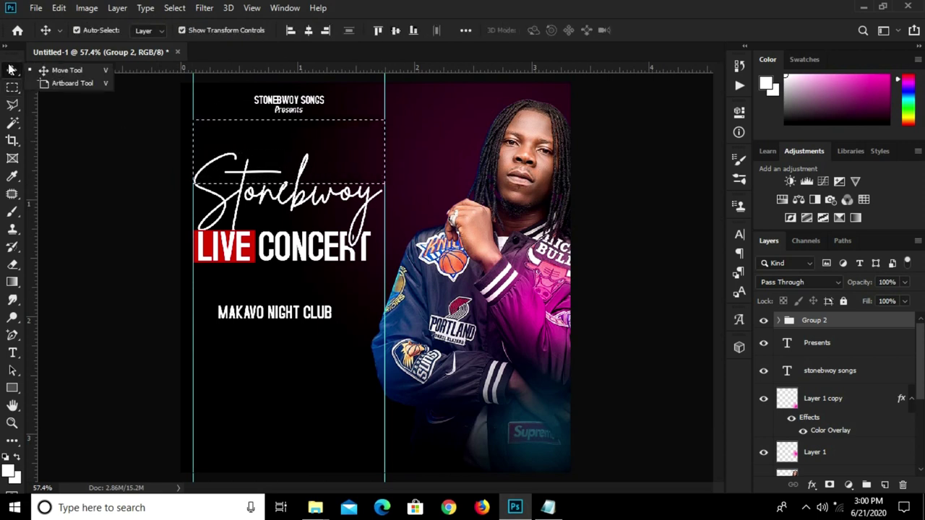
left_click(66, 70)
left_click(309, 31)
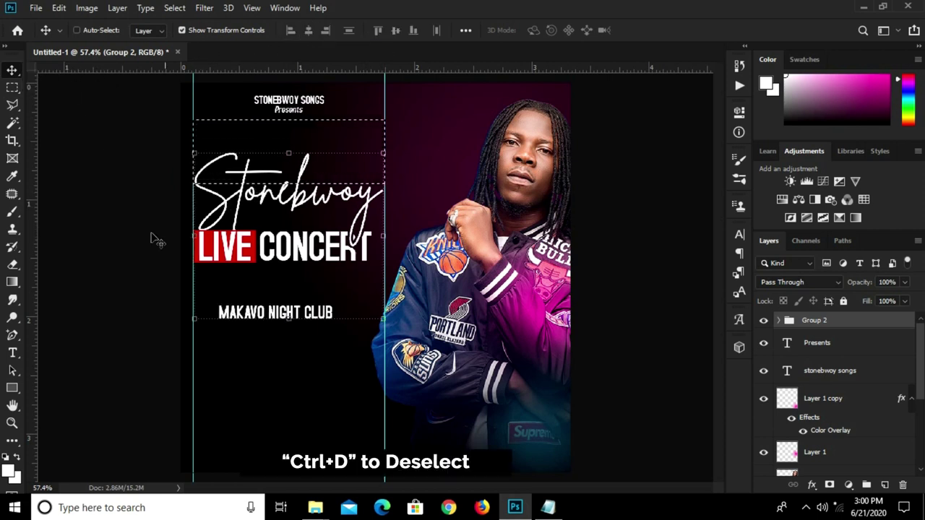
key("ctrl+d")
Centre the MAKAVO NIGHT CLUB line horizontally within a marquee over the left column.
left_click(266, 318, "ctrl")
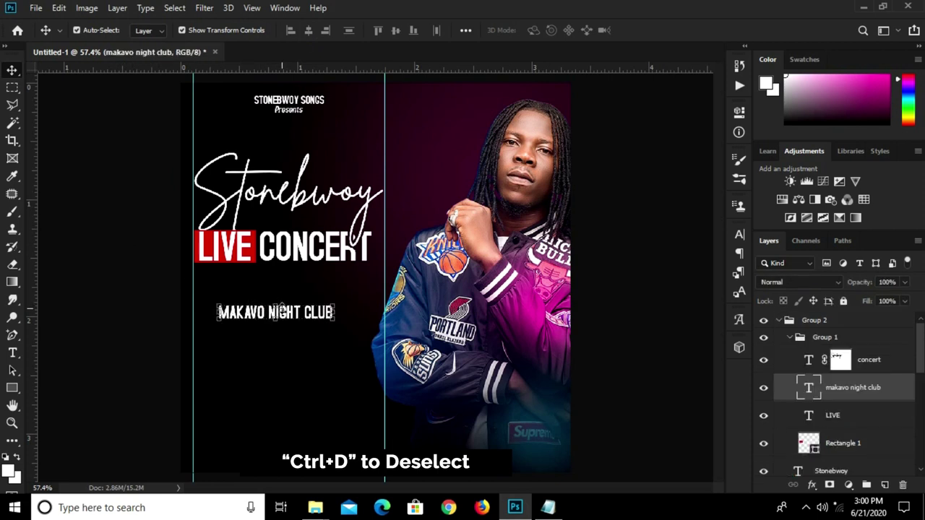
scroll(282, 315, "up", 3, "alt")
left_click(10, 88)
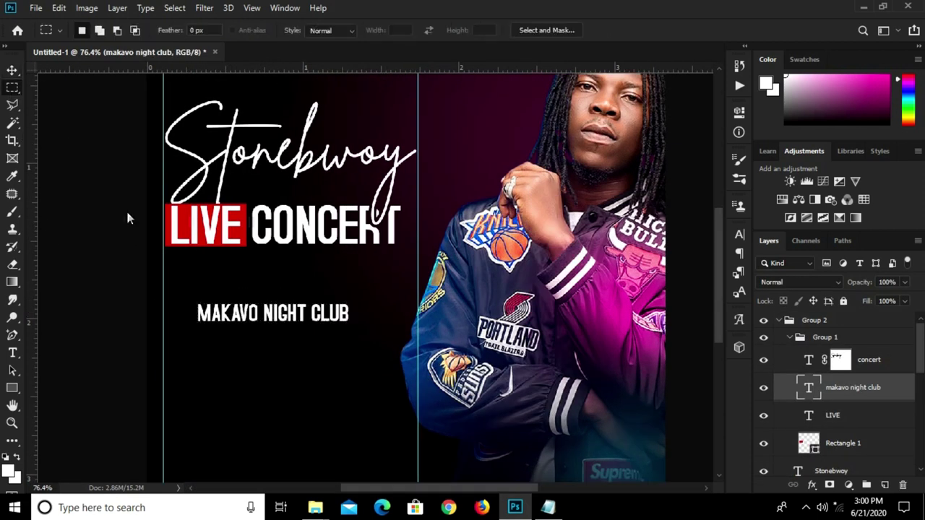
left_click_drag(165, 280, 414, 352)
left_click(11, 70)
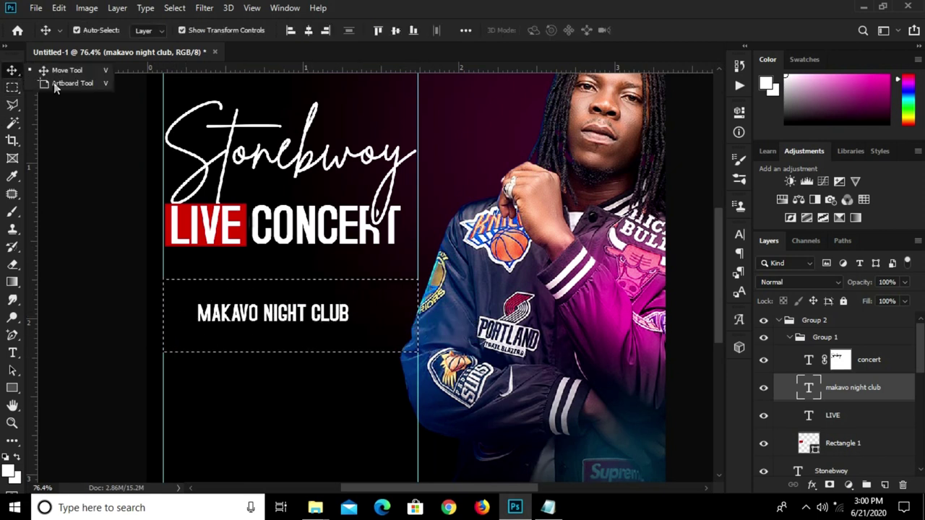
left_click(309, 31)
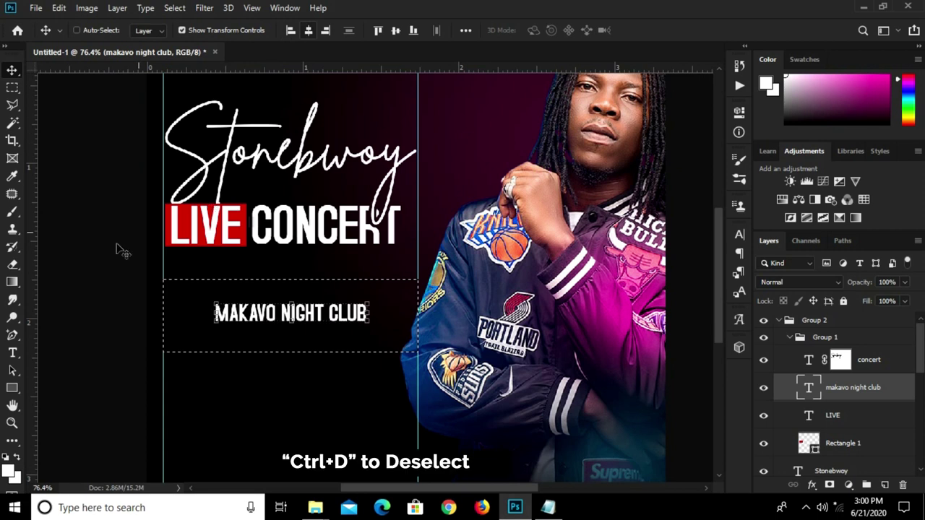
key("ctrl+d")
left_click(93, 277)
left_click(288, 192)
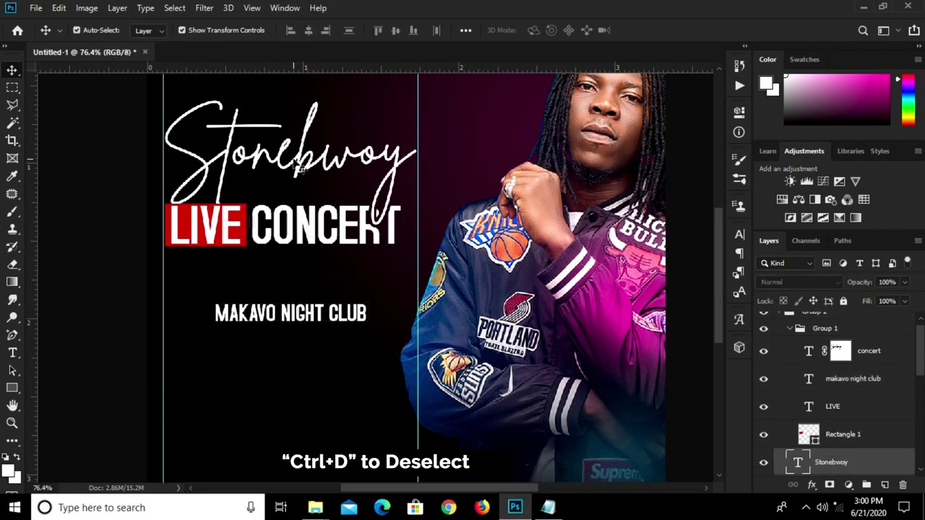
Group the Stonebwoy, Rectangle 1, LIVE and concert layers into Group 3.
left_click(857, 437, "shift")
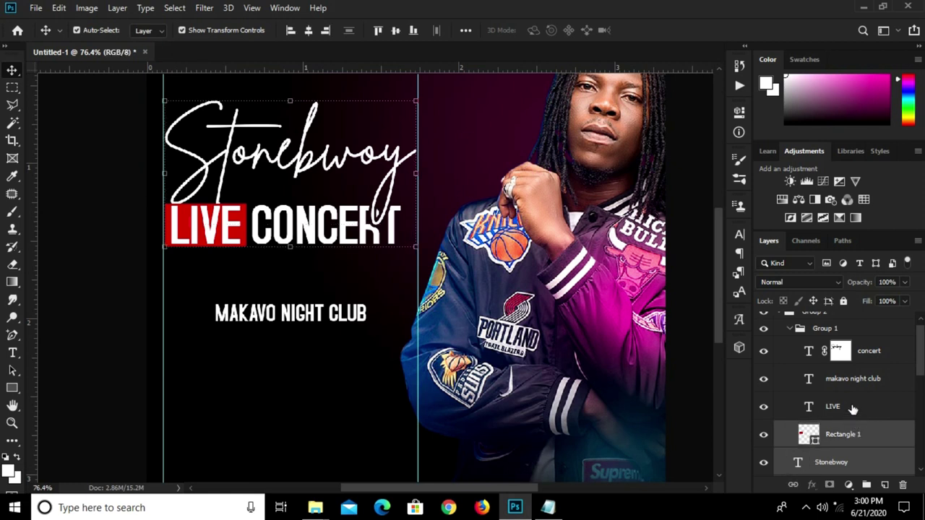
left_click(851, 407, "shift")
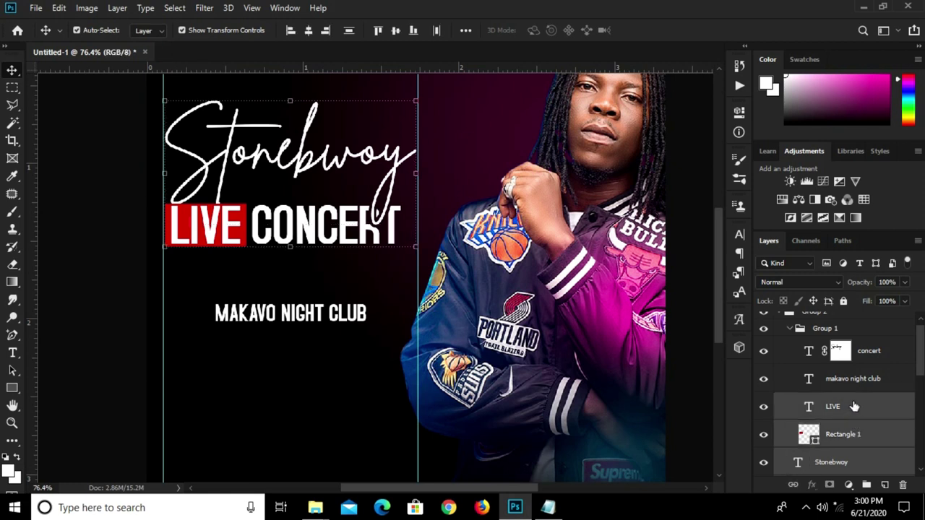
scroll(853, 405, "up", 1)
left_click(875, 362, "shift")
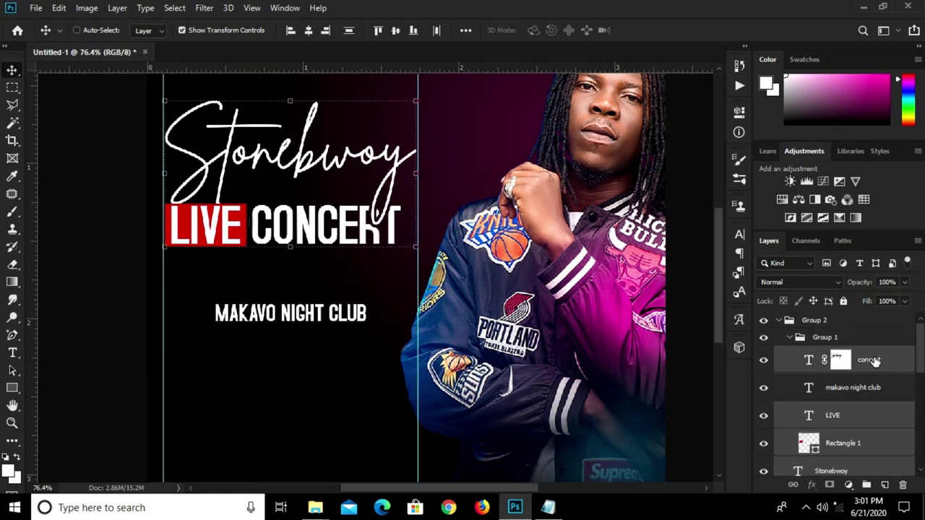
key("ctrl+g")
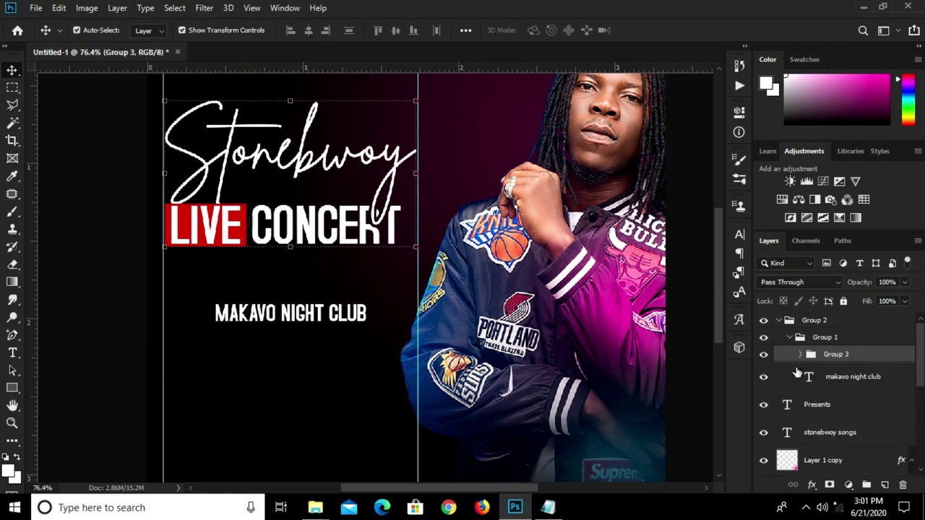
left_click(764, 354)
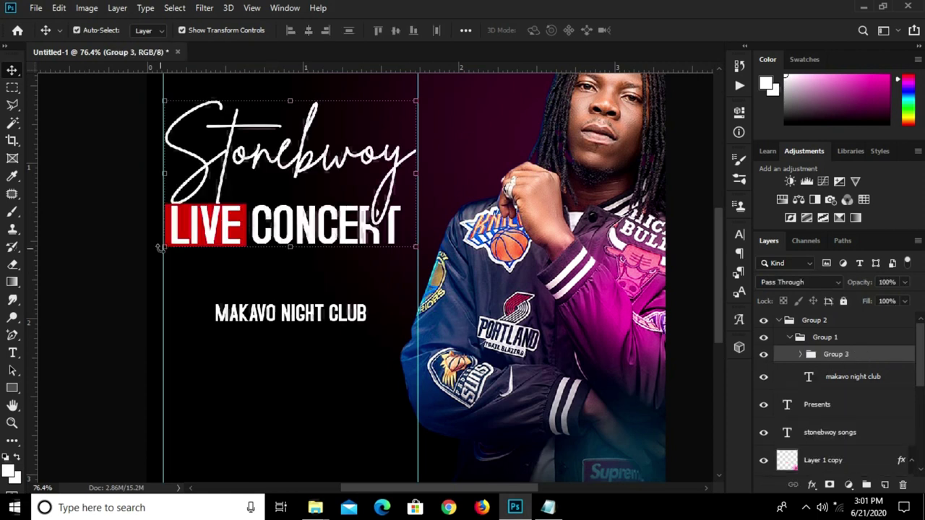
scroll(185, 241, "down", 1)
Centre Group 3 horizontally within a marquee across the left column's title area.
left_click(13, 87)
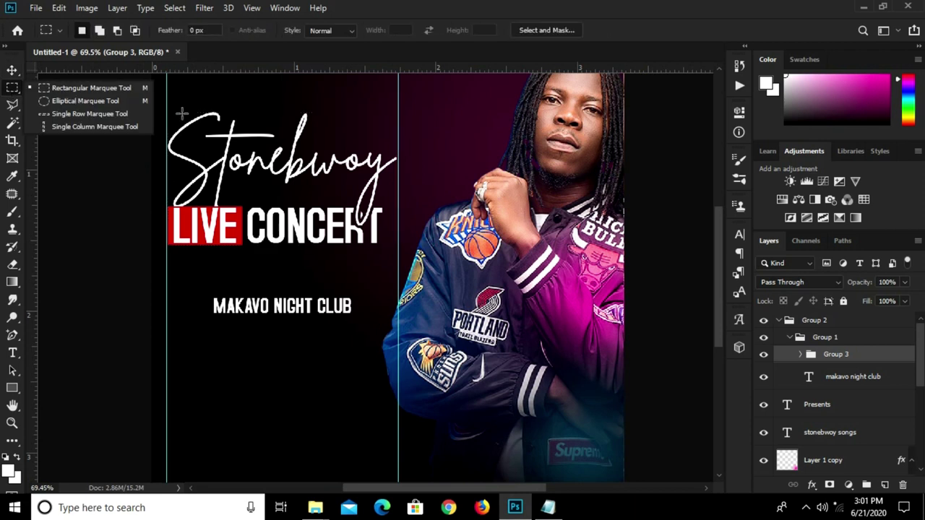
left_click(127, 88)
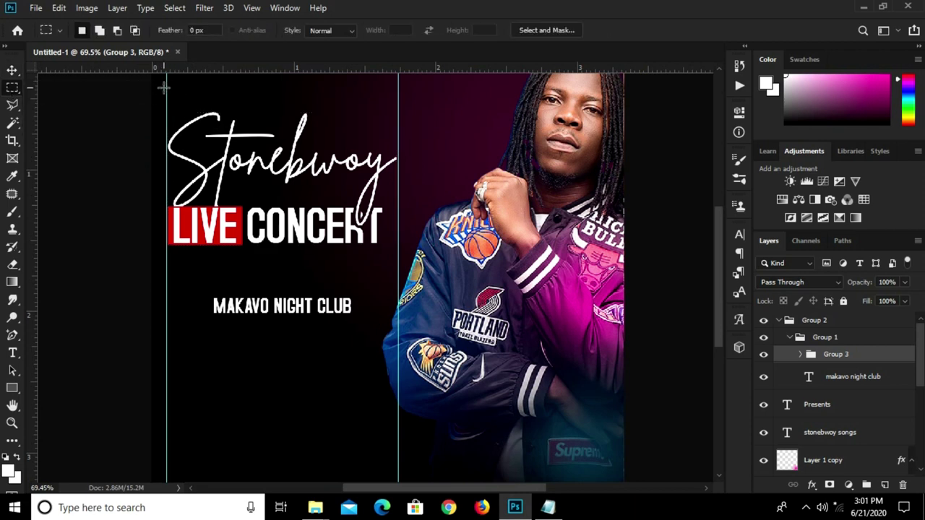
left_click_drag(167, 87, 398, 141)
left_click(12, 70)
left_click(307, 34)
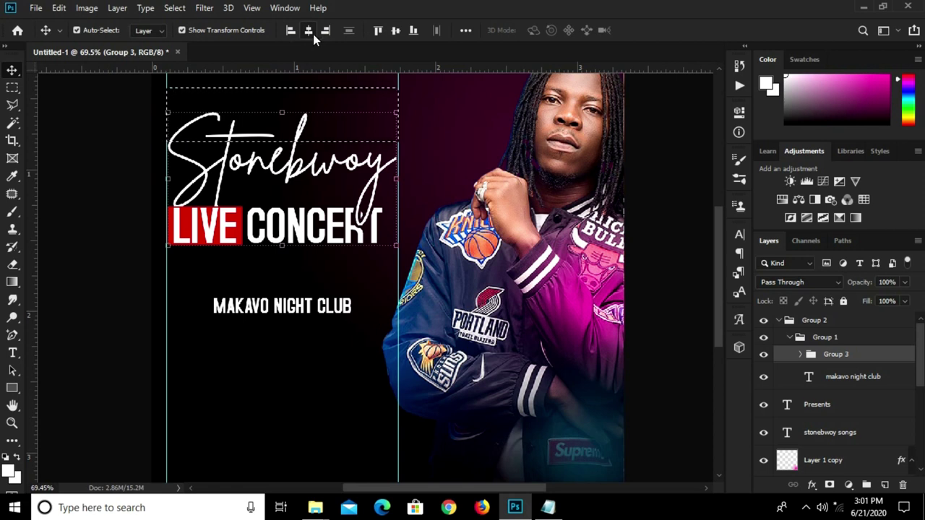
key("ctrl")
left_click(142, 308)
left_click(263, 320)
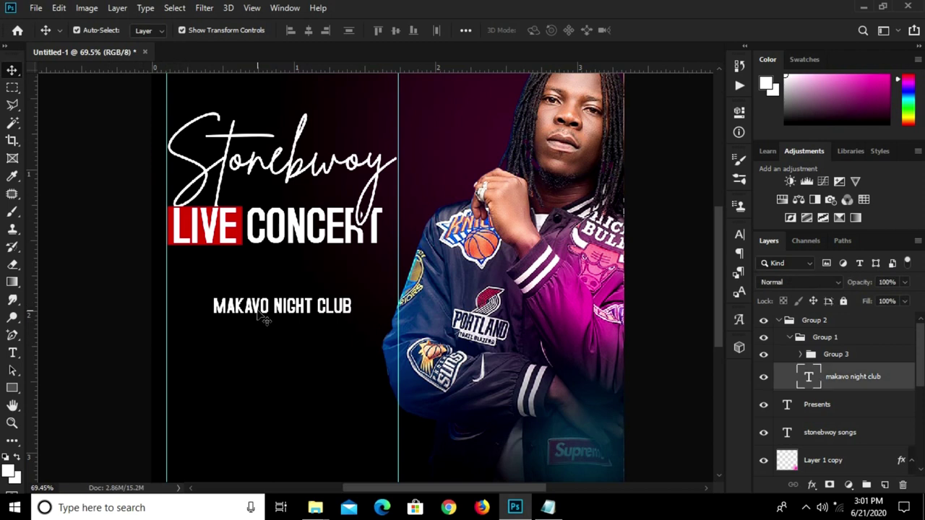
Draw a thin white 368 × 4 px rectangle divider under MAKAVO NIGHT CLUB.
left_click(116, 325)
left_click(12, 388)
left_click(46, 388)
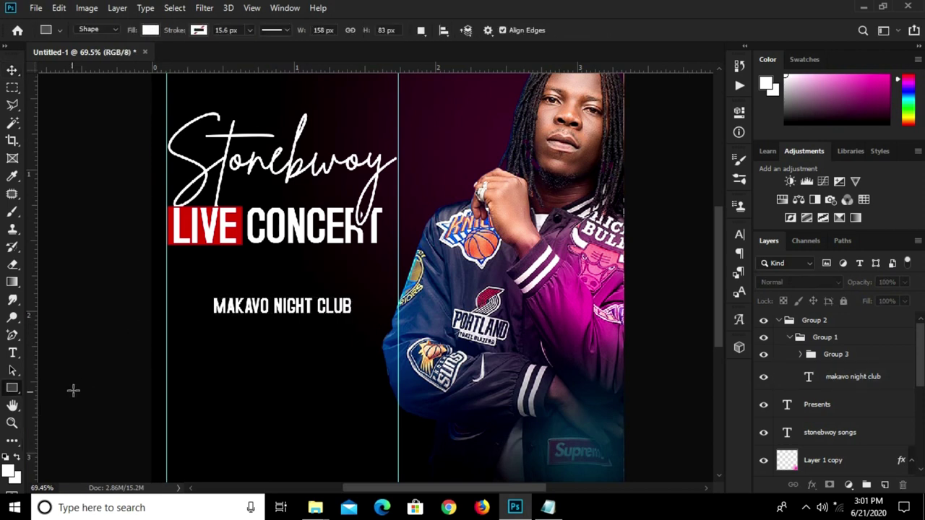
left_click_drag(195, 316, 367, 318)
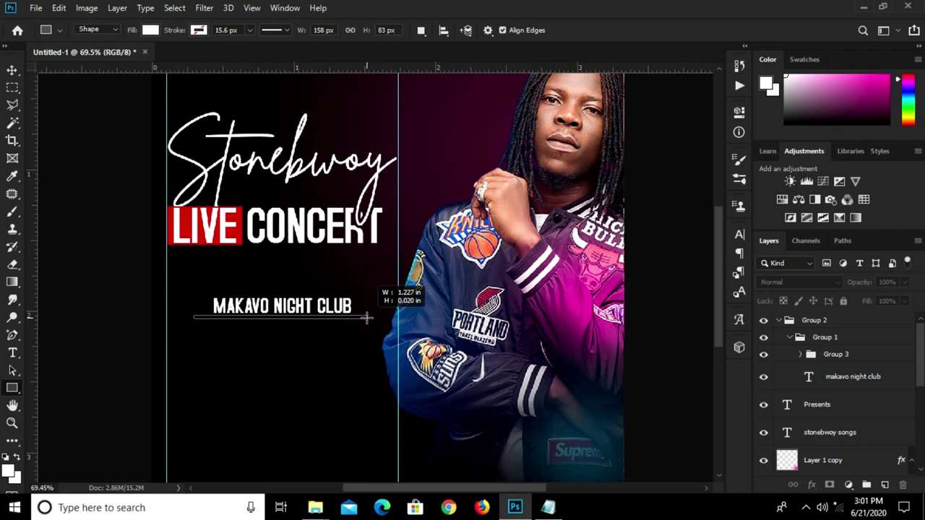
left_click_drag(366, 318, 367, 316)
key("v")
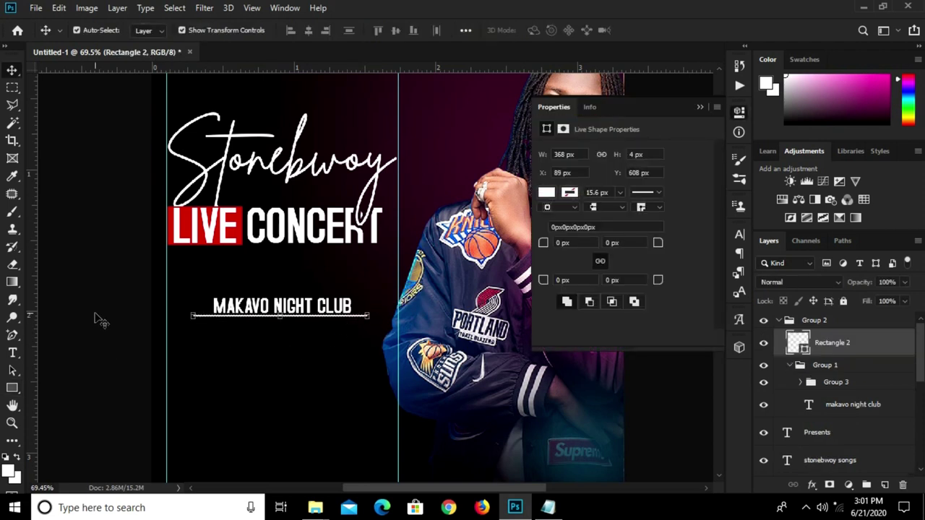
left_click(101, 333)
Copy the 'lowcost beach road' line from the Notepad flyer notes.
left_click(548, 508)
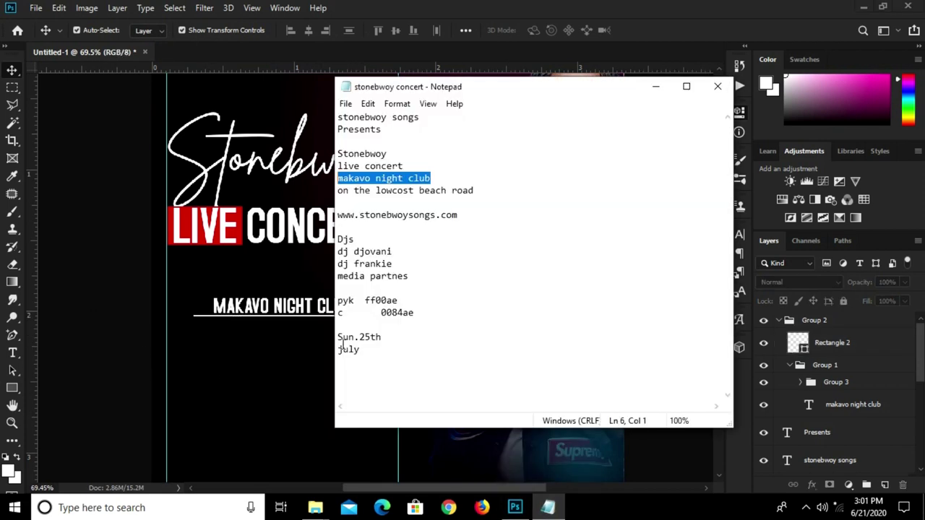
mouse_move(475, 190)
left_mouse_down()
mouse_move(338, 190)
mouse_move(473, 205)
left_mouse_up()
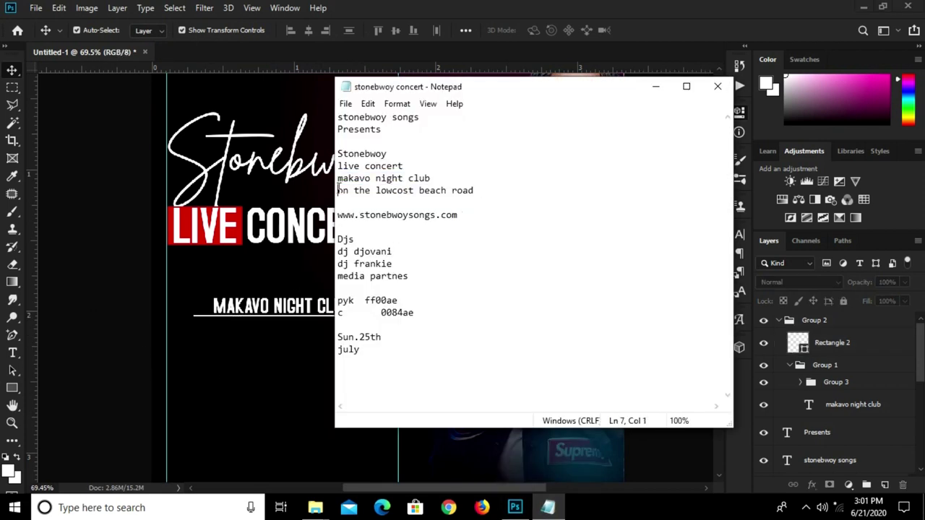
right_click(450, 186)
left_click(502, 231)
left_click(286, 309)
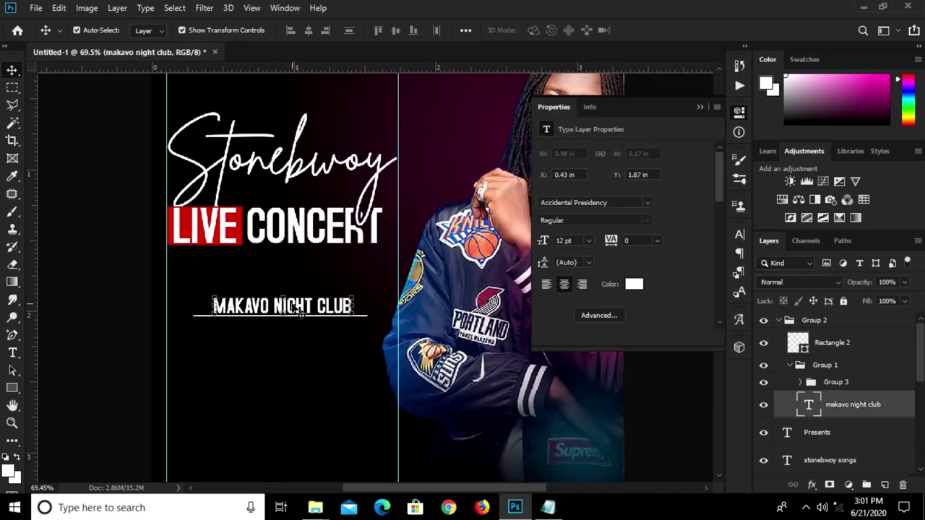
Duplicate MAKAVO NIGHT CLUB below the divider and replace its text with ON THE LOWCOST BEACH ROAD.
left_click_drag(288, 309, 293, 332)
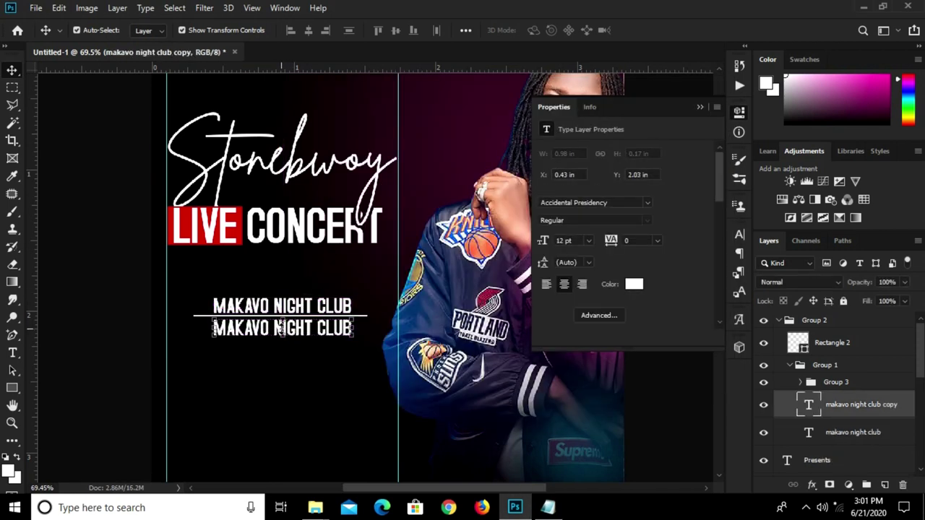
double_click(282, 329)
key("ctrl+a")
key("ctrl+v")
left_click(646, 33)
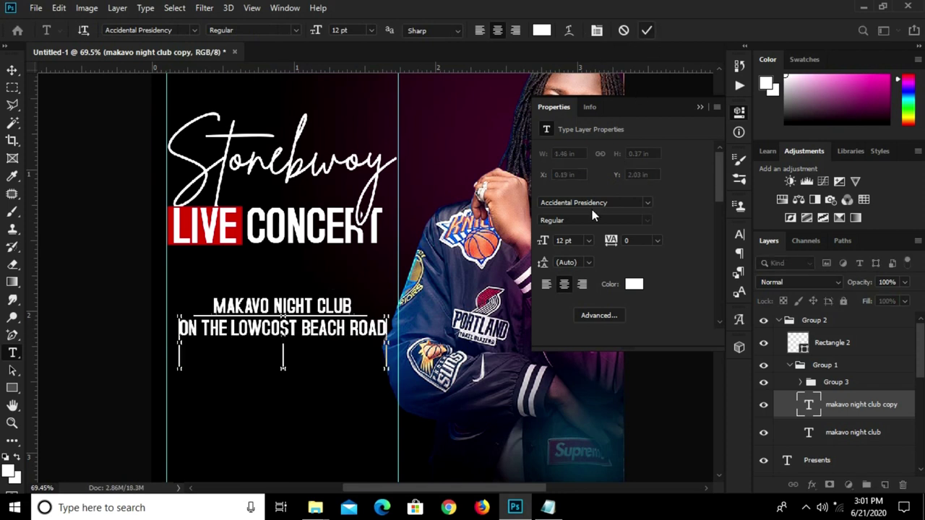
scroll(386, 216, "down", 1)
scroll(386, 217, "down", 2)
key("v")
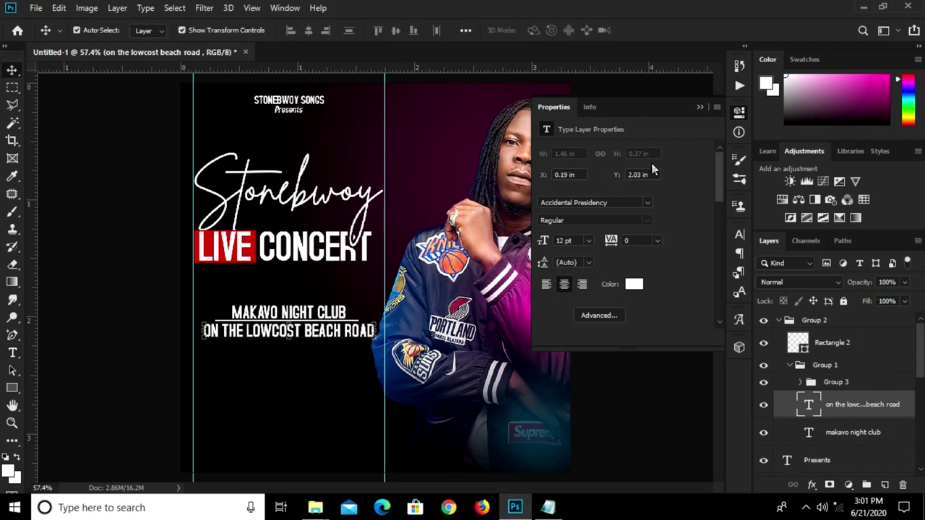
Set the road line to 9 pt and nudge it up and left beneath the divider.
left_click(589, 240)
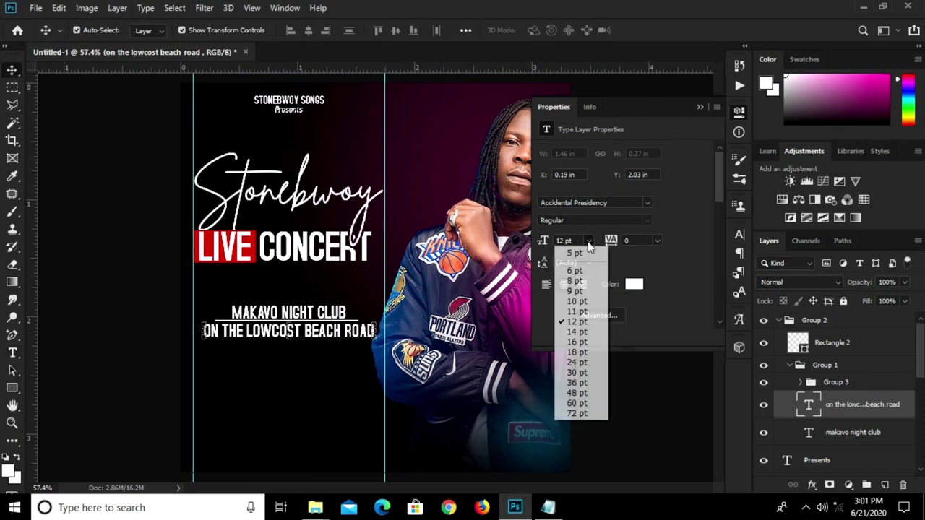
left_click(578, 292)
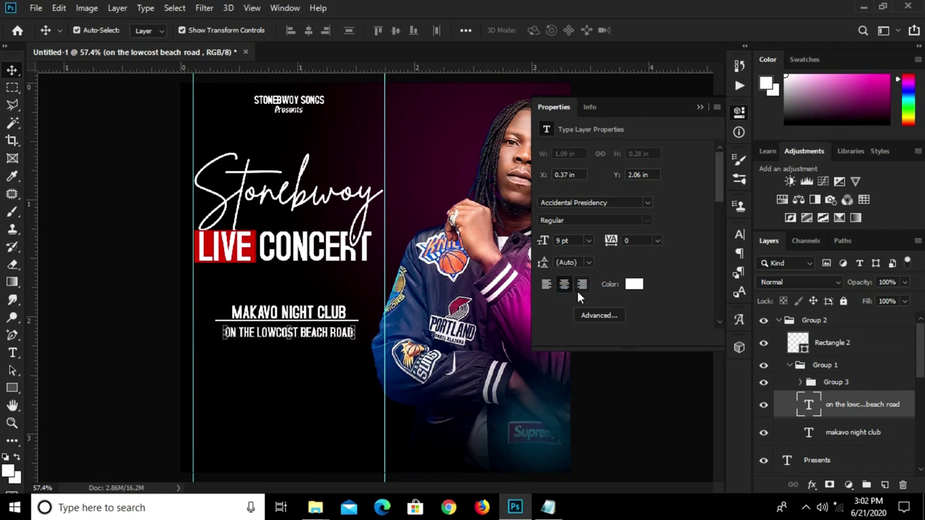
left_click(700, 109)
key("Up")
key("Up")
key("Up")
key("Up")
key("Up")
key("Up")
key("Up")
key("Left")
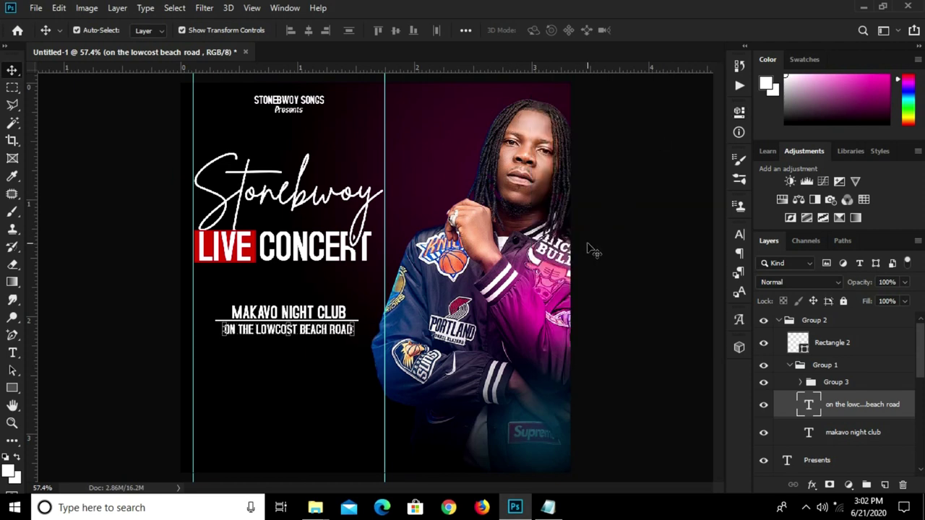
left_click(600, 254)
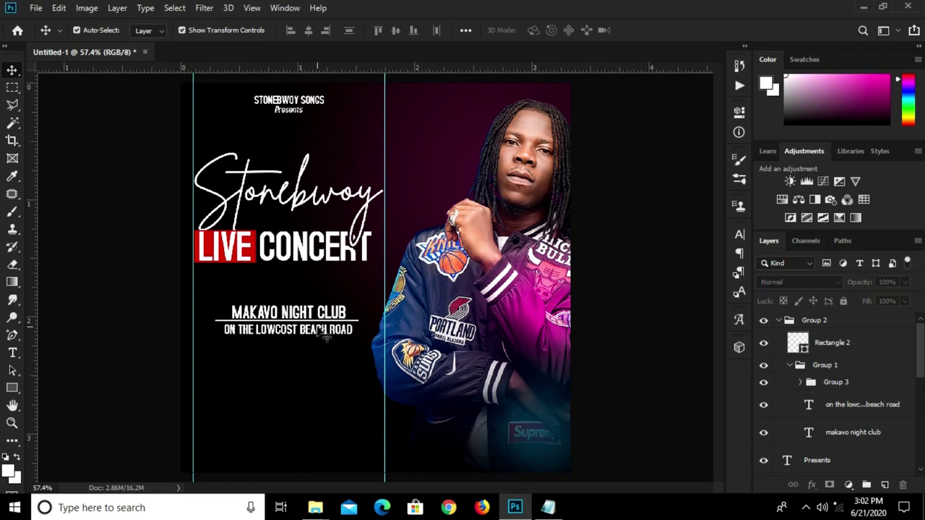
left_click(255, 251)
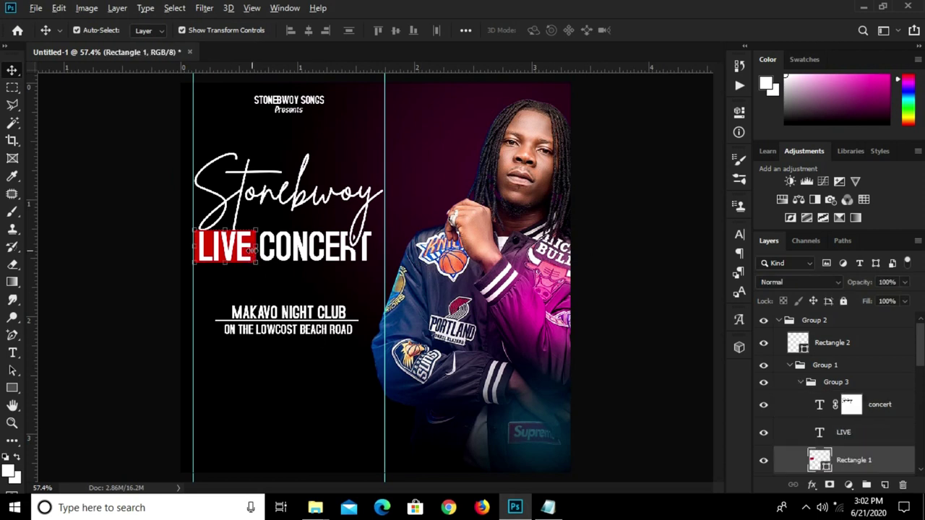
Duplicate the red LIVE label below the club address and retype its word as DJS.
left_click_drag(252, 250, 260, 371)
scroll(257, 361, "up", 3)
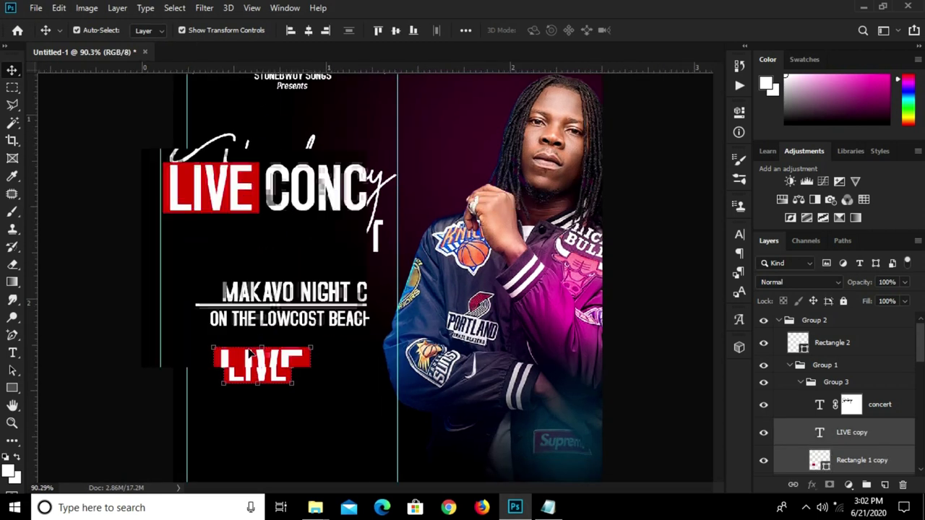
key("t")
left_click(256, 365)
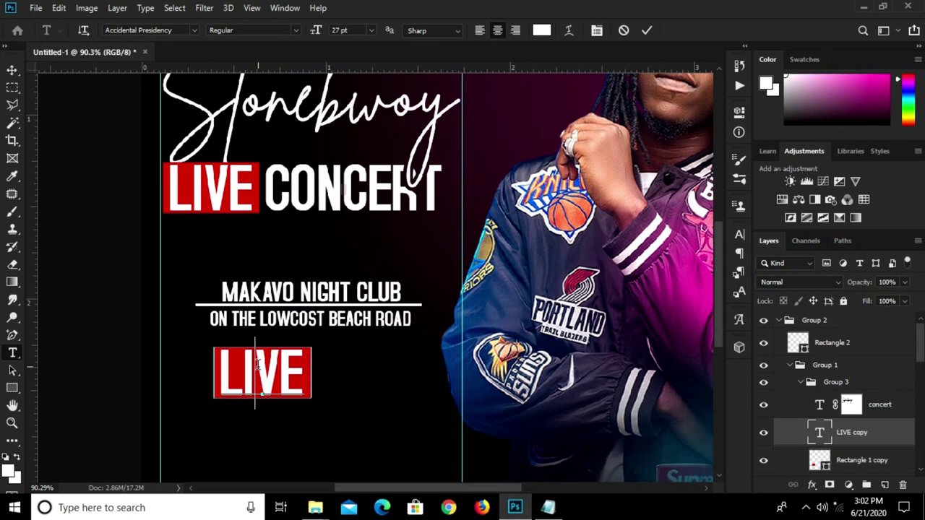
key("ctrl+a")
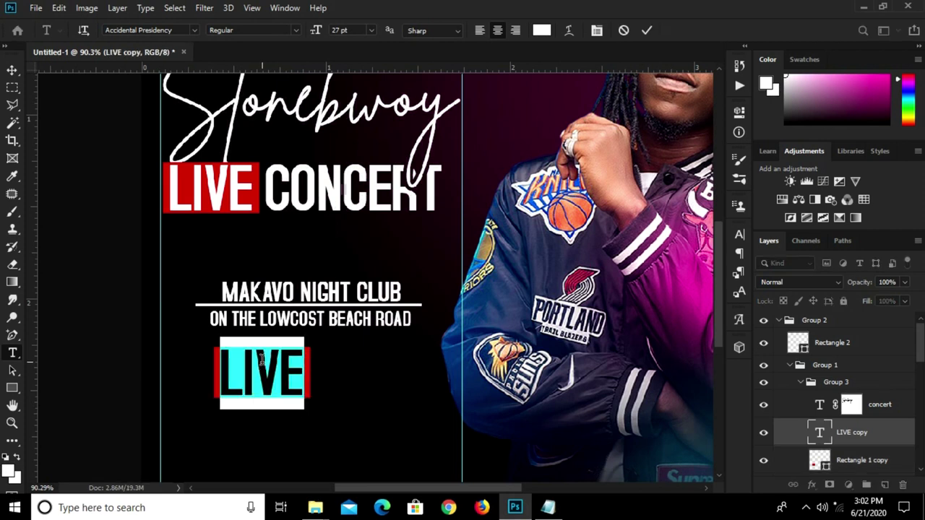
type("DJ")
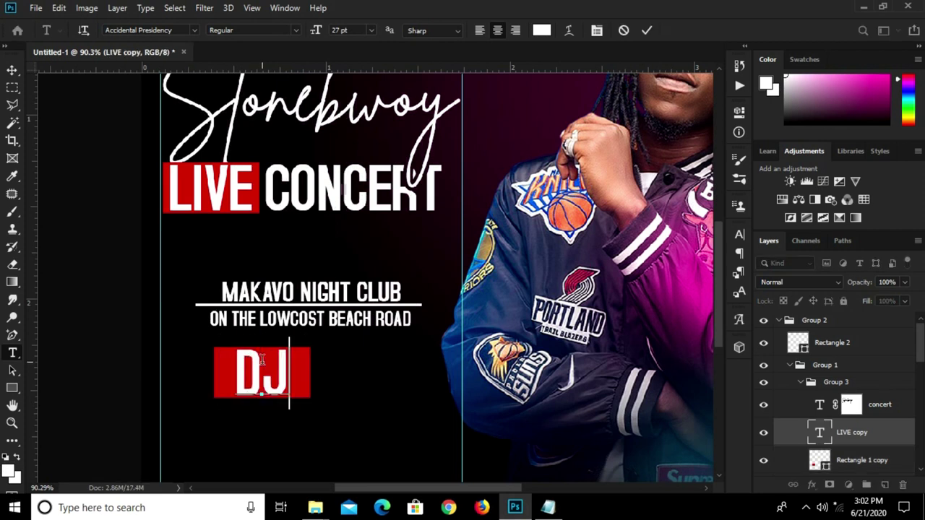
type("S")
key("BackSpace")
type("S")
left_click(652, 33)
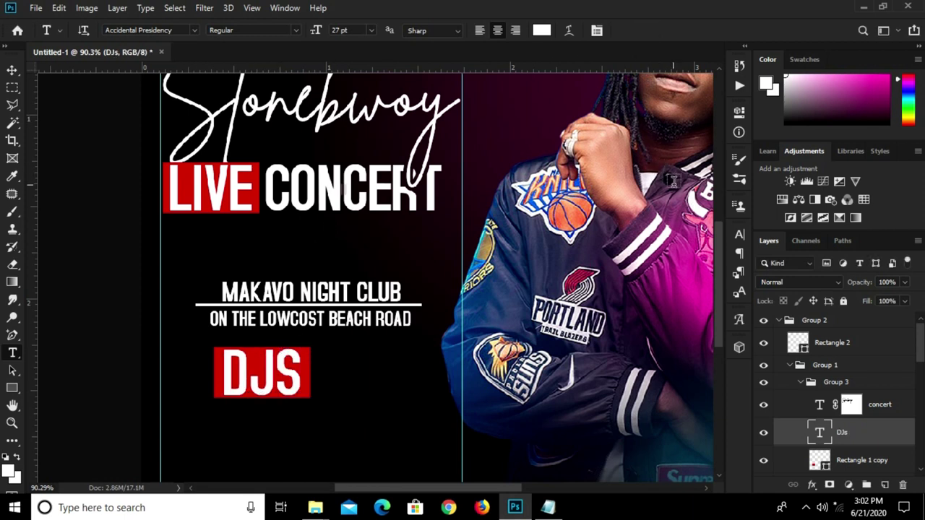
Set the label to Raleway Bold with Faux Bold, and remove All Caps so it reads DJs.
left_click(740, 235)
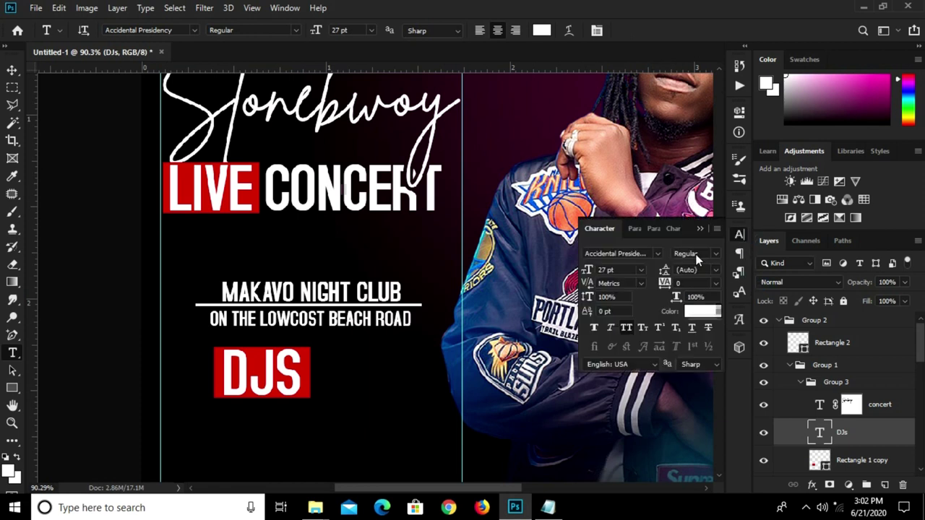
left_click(656, 252)
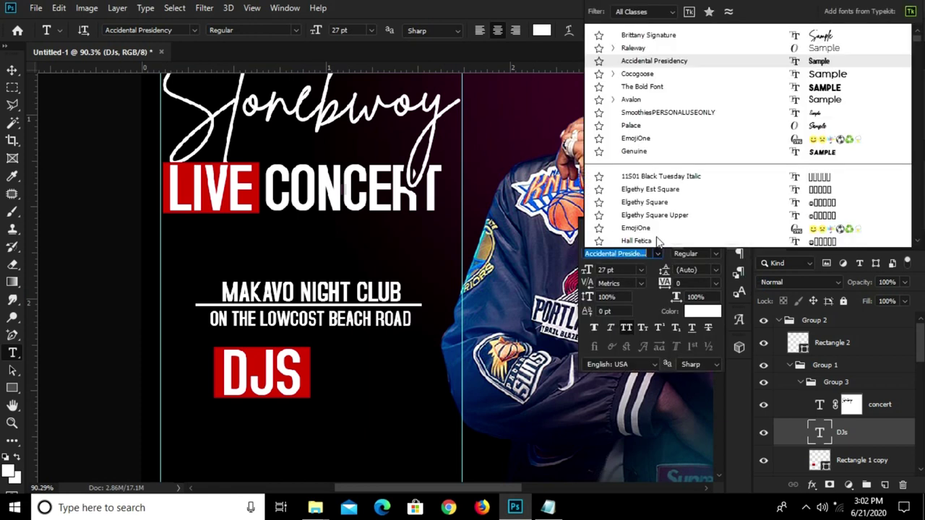
left_click(645, 52)
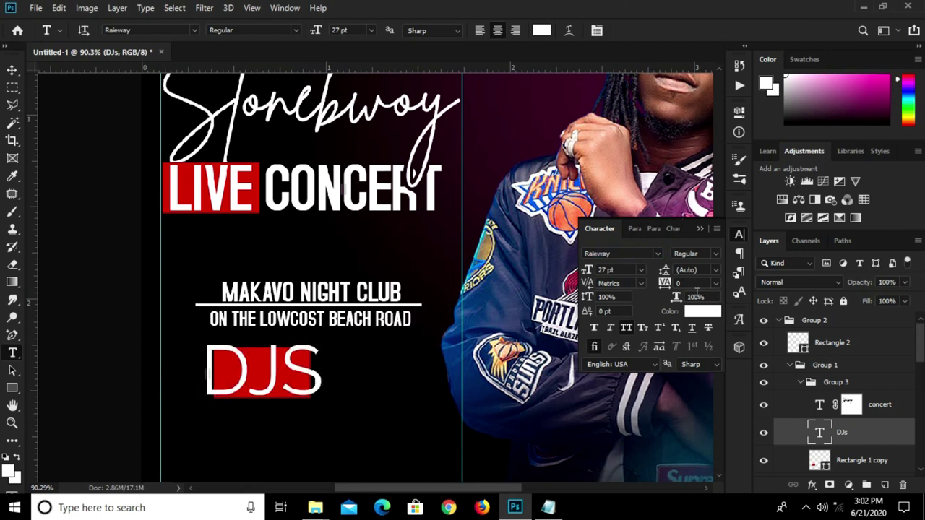
left_click(717, 254)
left_click(716, 397)
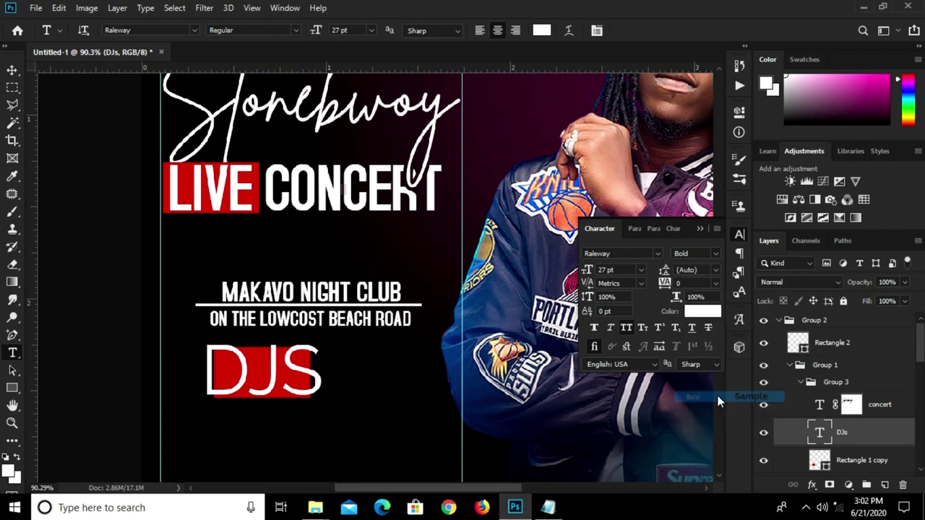
left_click(625, 326)
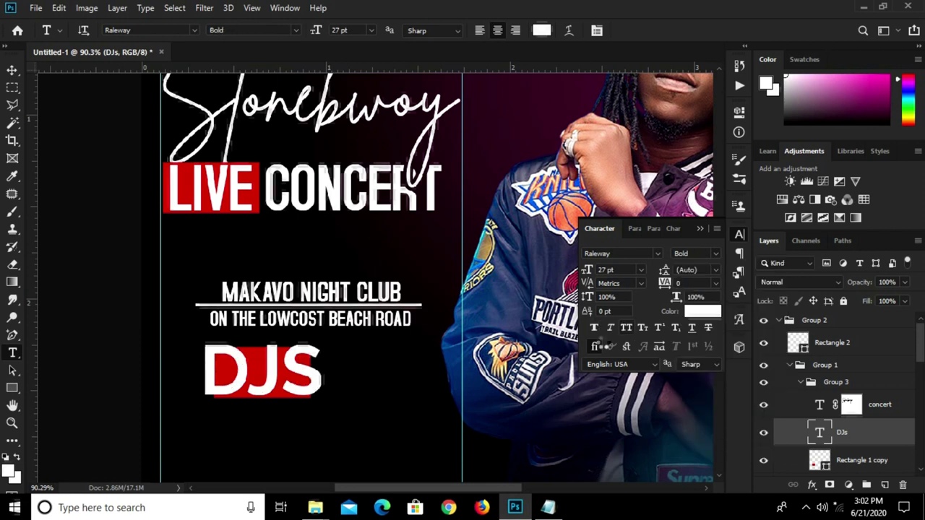
key("ctrl+z")
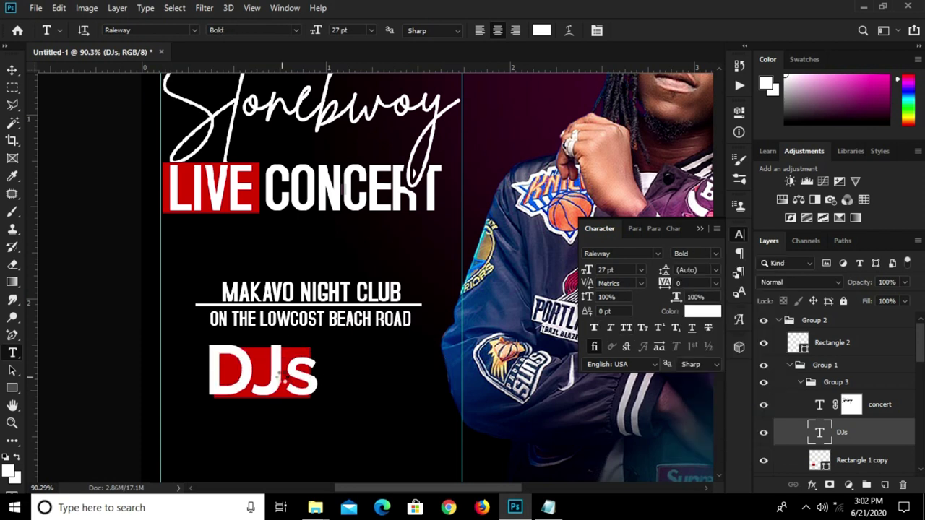
Scale the DJs text down to about 15.49 pt so it fits inside the red box.
key("v")
key("ctrl+t")
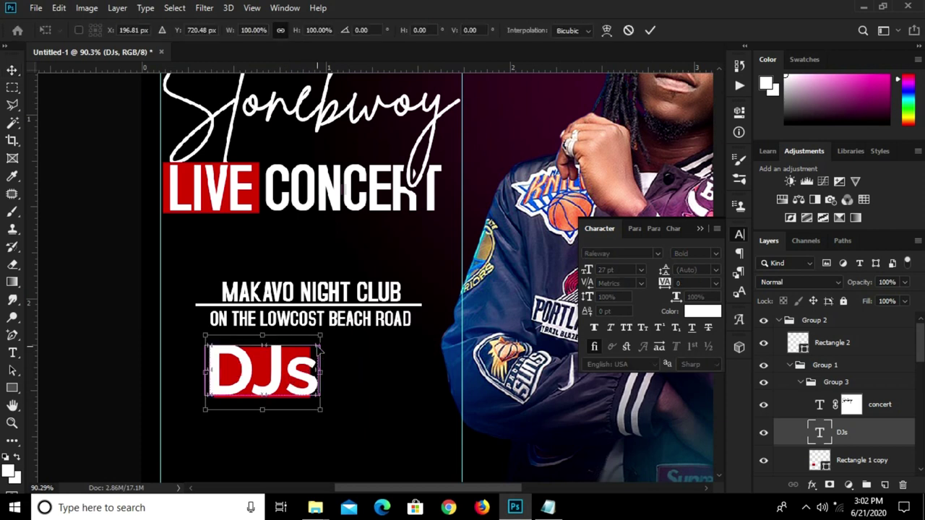
left_click_drag(318, 337, 288, 368)
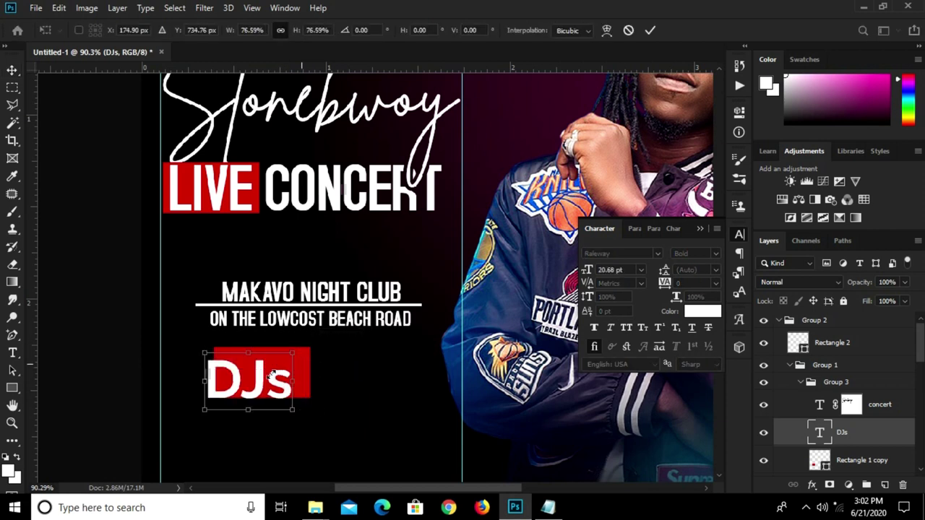
mouse_move(207, 352)
left_mouse_down()
mouse_move(216, 365)
mouse_move(259, 368)
left_mouse_up()
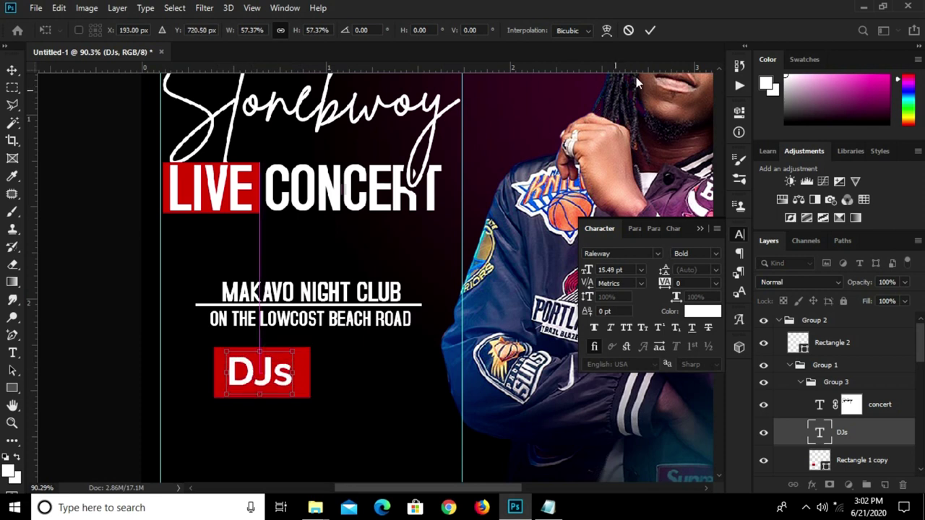
left_click(652, 30)
key("ctrl+t")
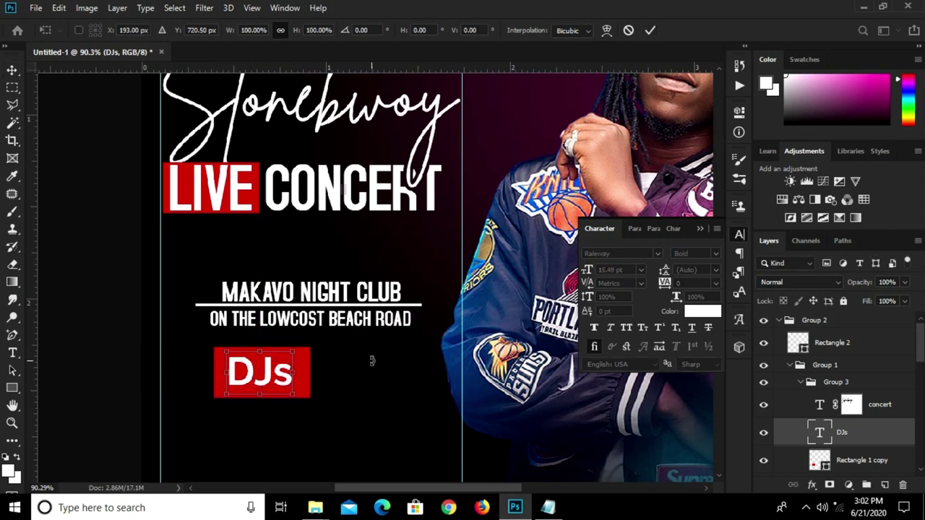
Round the corners of the red box behind DJs using its corner radius.
key("Return")
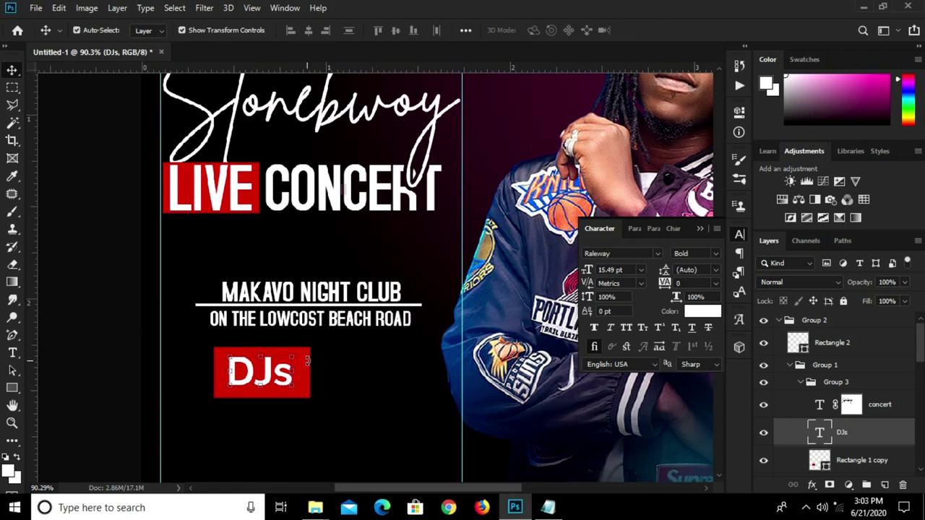
key("ctrl+t")
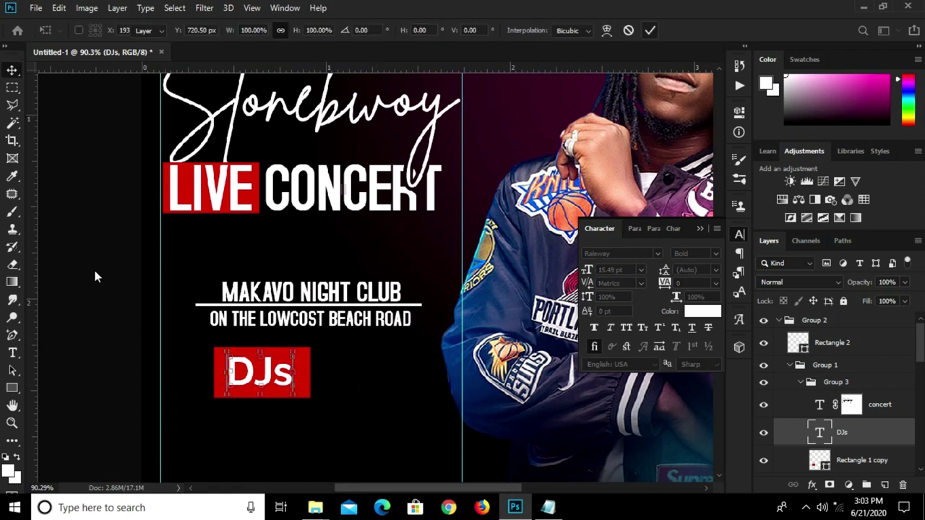
key("Return")
scroll(215, 398, "up", 1)
left_click(215, 398)
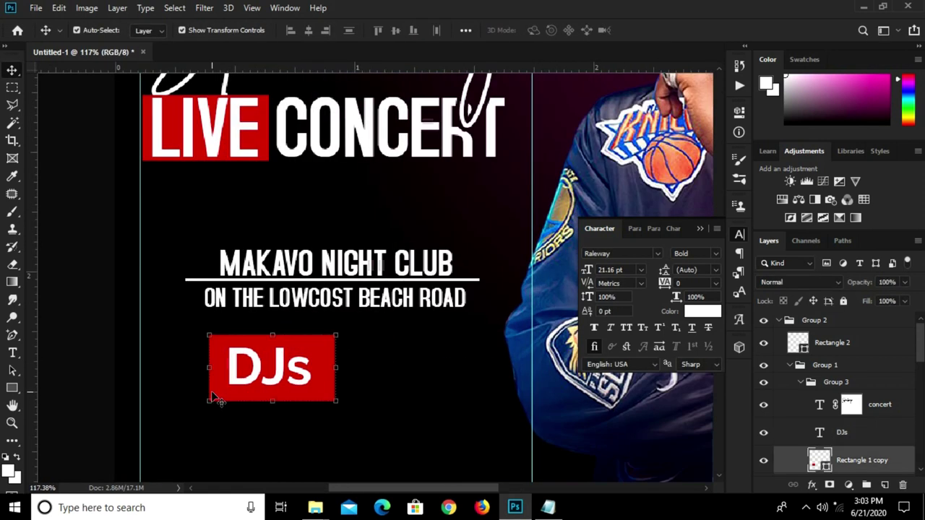
left_click(740, 114)
mouse_move(657, 243)
left_mouse_down()
mouse_move(686, 248)
mouse_move(673, 249)
left_mouse_up()
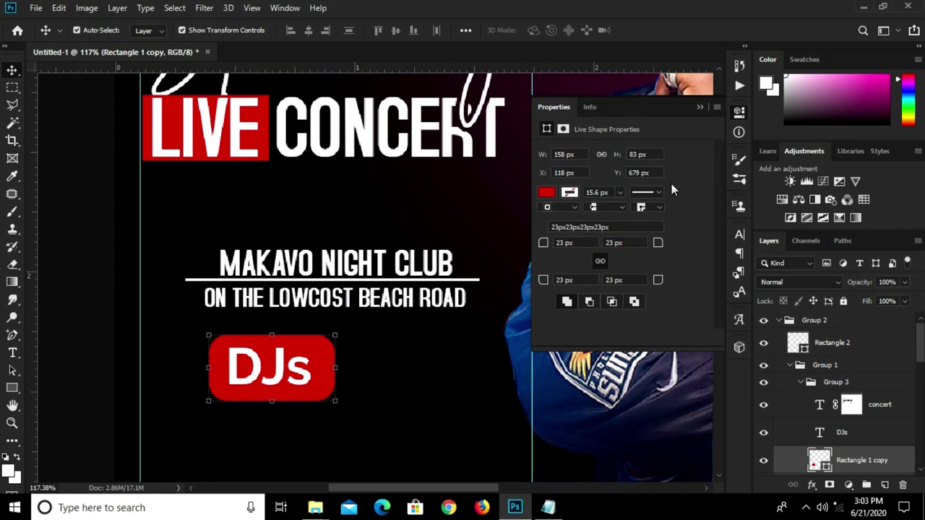
left_click(698, 108)
Group the DJs text with Rectangle 1 copy and nudge the group down slightly.
scroll(851, 442, "down", 1)
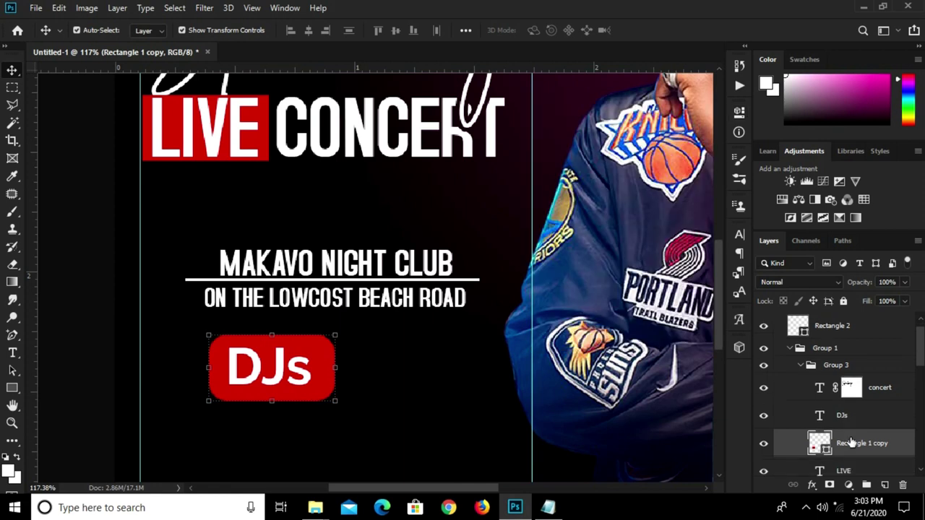
left_click(860, 419, "shift")
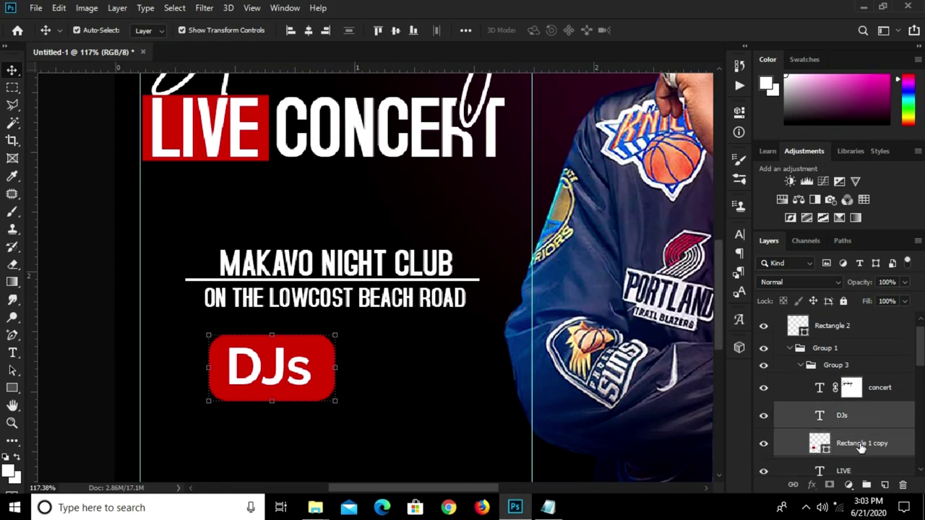
key("ctrl+g")
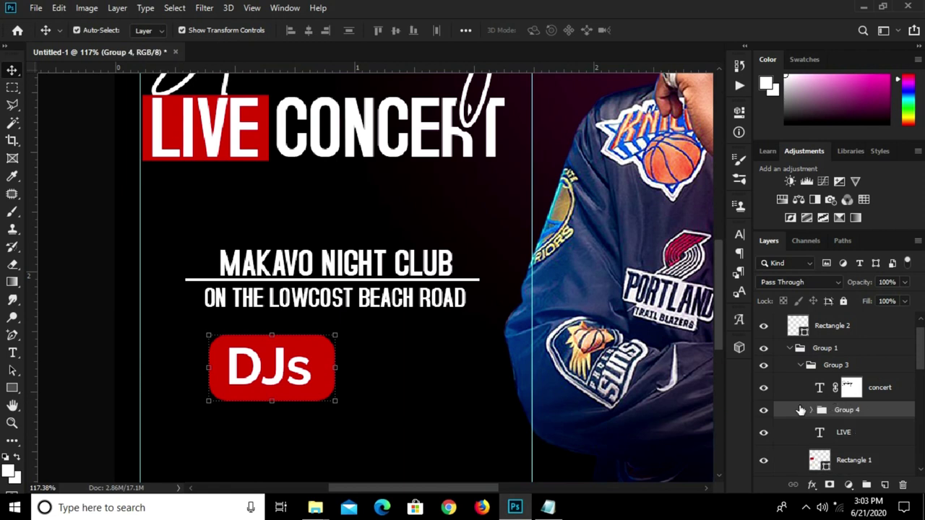
left_click(764, 411)
key("Down")
key("Down")
key("Down")
key("Down")
key("Down")
key("Down")
key("Down")
key("Down")
key("Down")
key("Down")
key("Down")
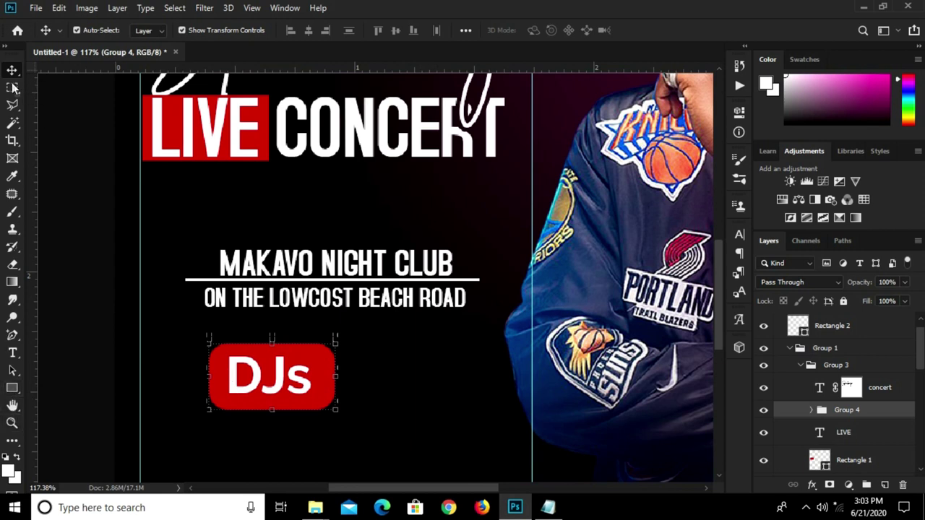
Centre the DJs group horizontally in the column using a marquee and Align Horizontal Centers.
left_click(12, 88)
left_click(80, 87)
left_click_drag(139, 348, 532, 422)
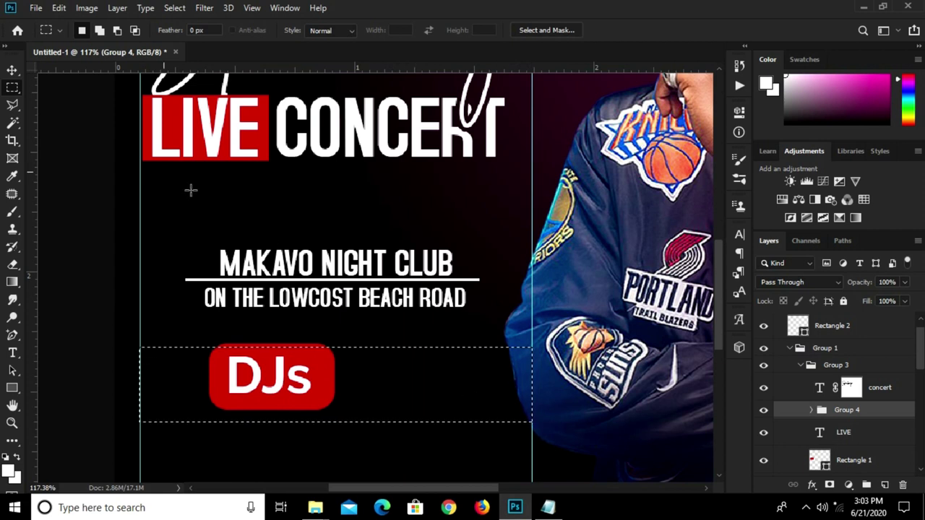
left_click(12, 70)
left_click(310, 30)
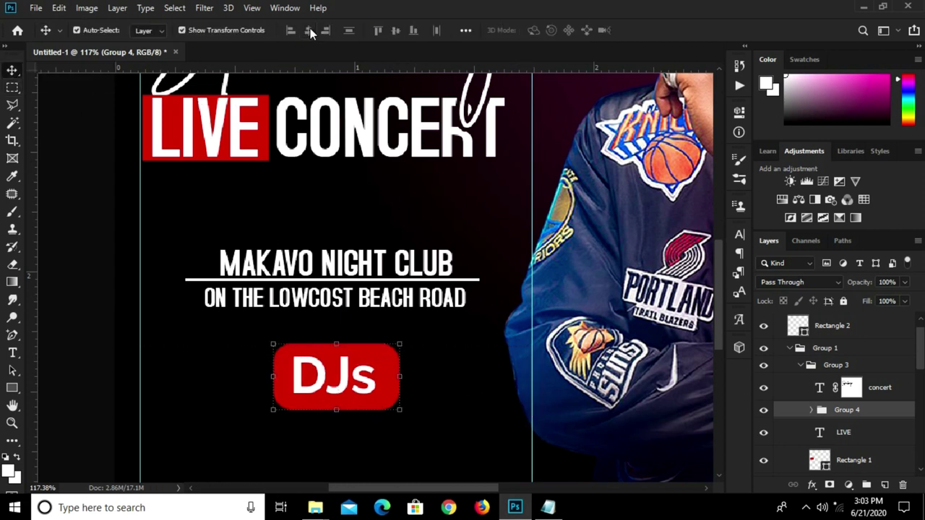
scroll(273, 309, "down", 3)
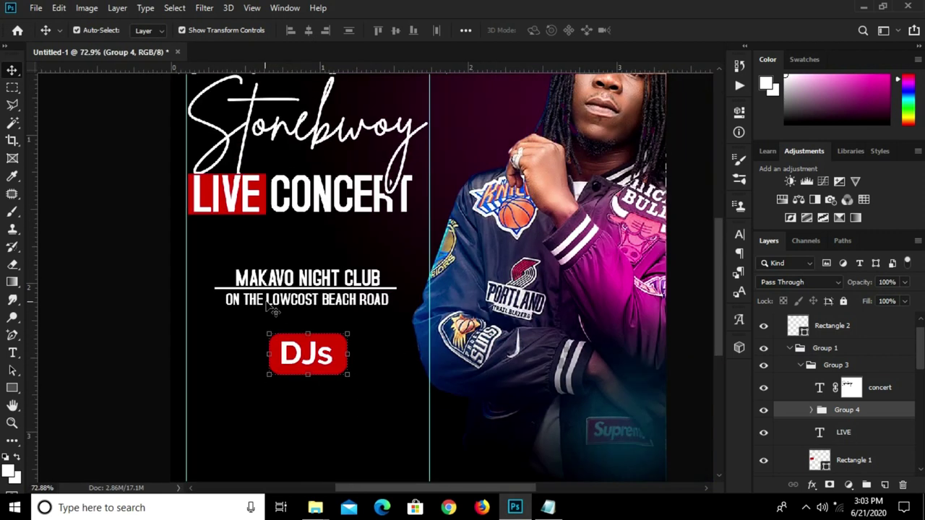
scroll(273, 310, "down", 2)
left_click(186, 373)
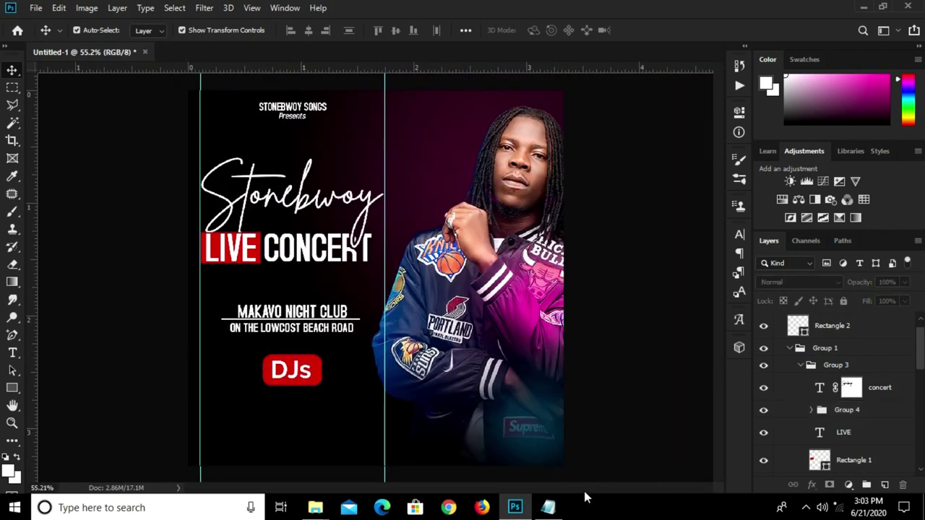
mouse_move(548, 508)
left_click(543, 452)
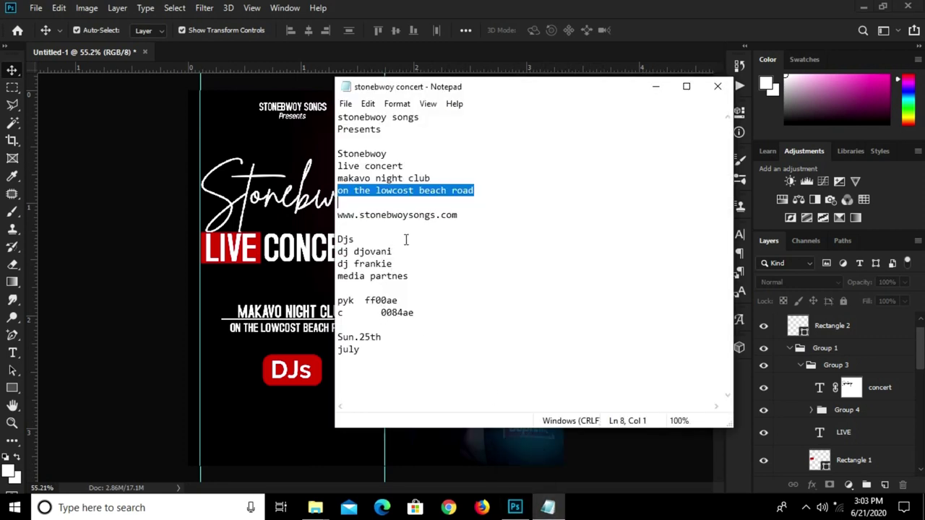
Copy the two DJ name lines from the Notepad concert notes and go back to Photoshop.
left_click_drag(393, 265, 337, 245)
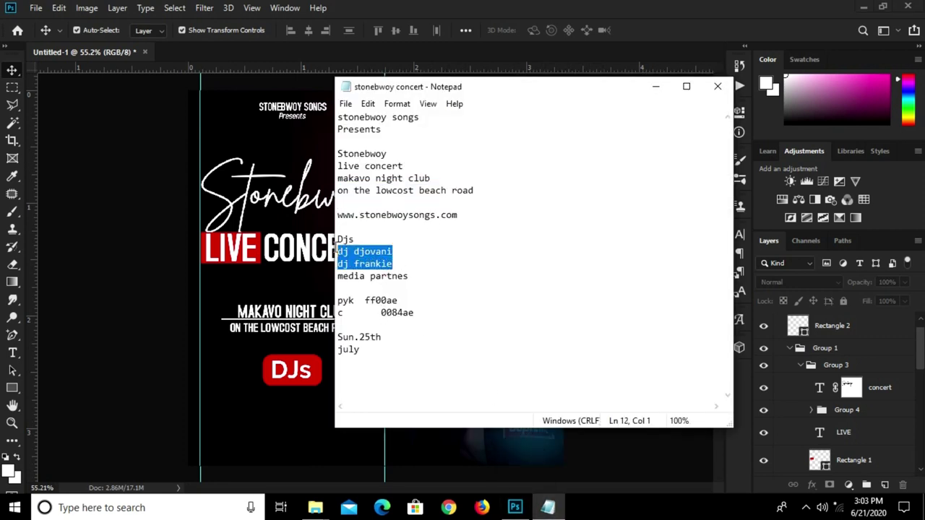
right_click(370, 254)
left_click(427, 305)
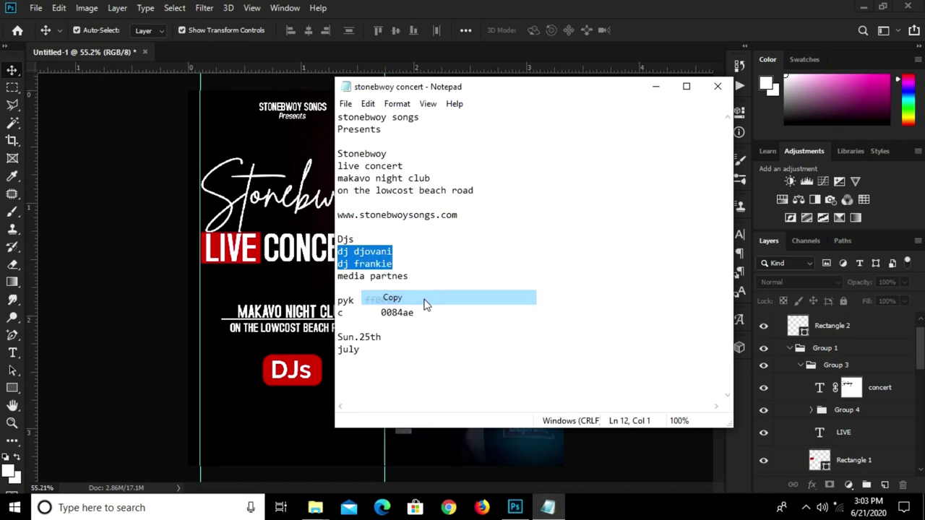
left_click(149, 351)
scroll(312, 315, "up", 3)
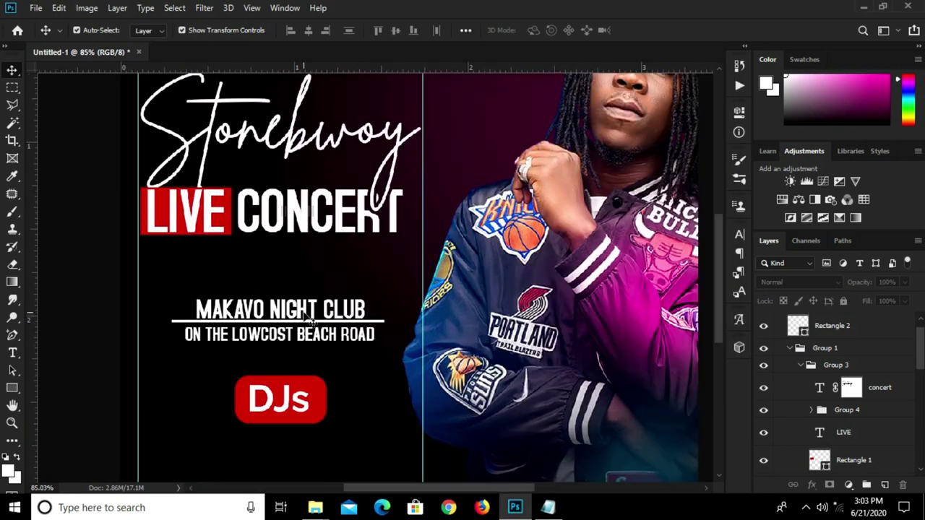
Duplicate the DJs text below the red badge and paste the two DJ names into it.
left_click(285, 403)
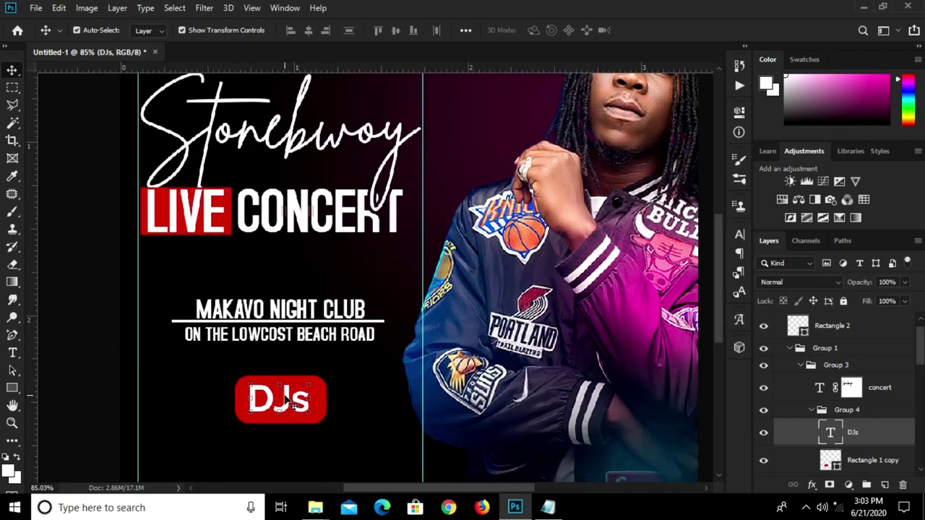
key("t")
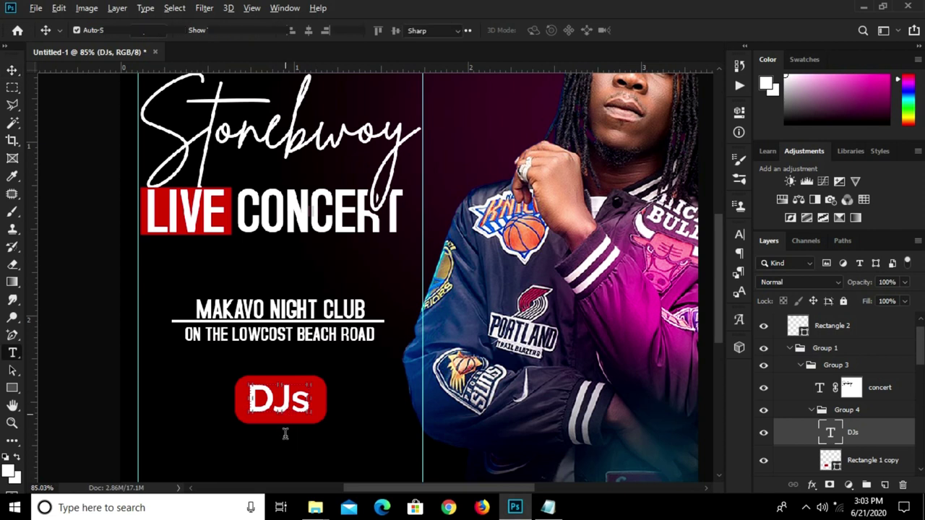
key("Return")
key("ctrl")
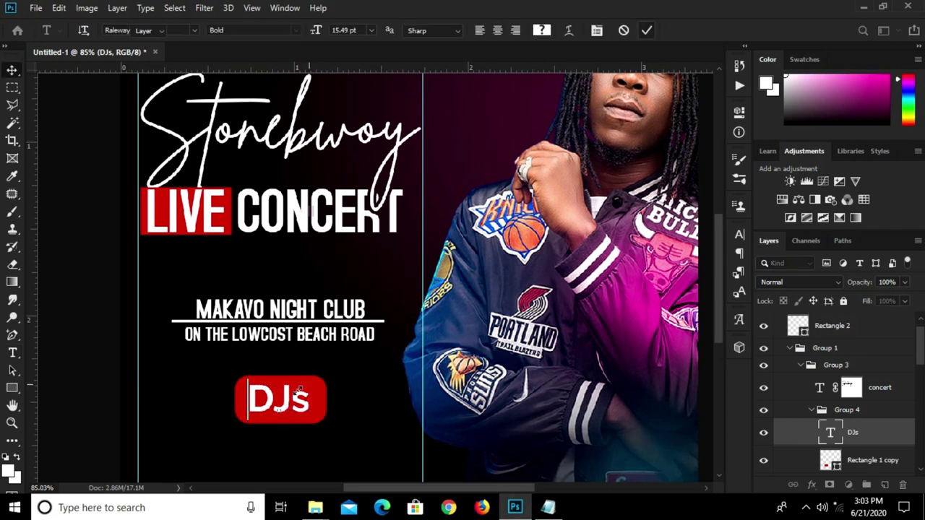
key("ctrl+Return")
left_click_drag(288, 402, 283, 453)
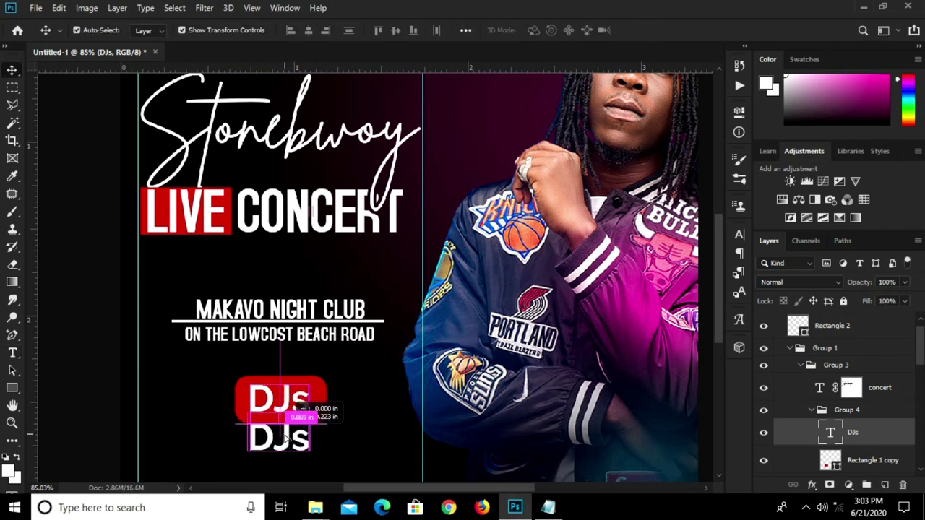
key("t")
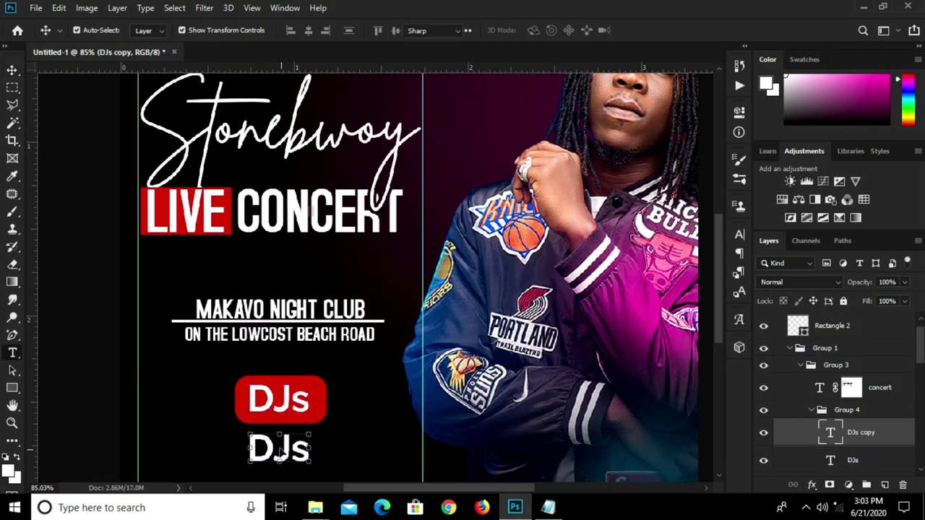
left_click(279, 446)
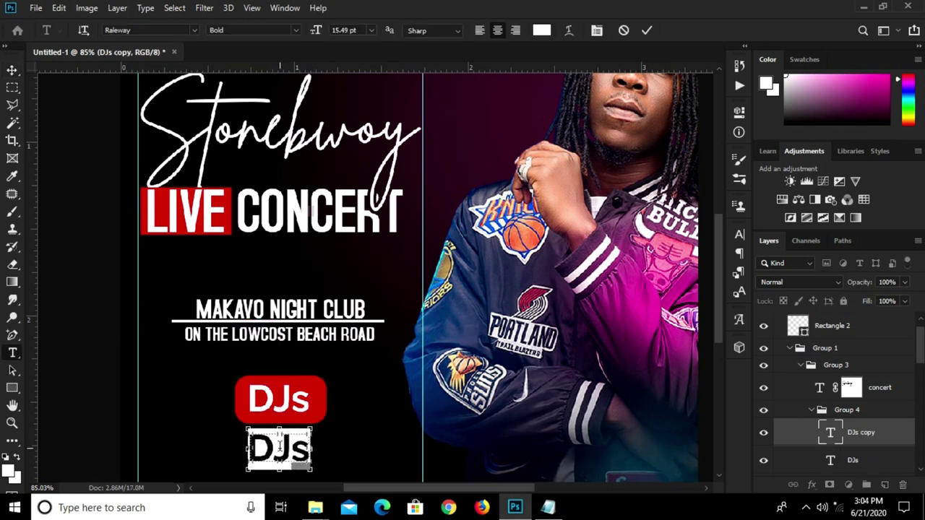
key("ctrl+v")
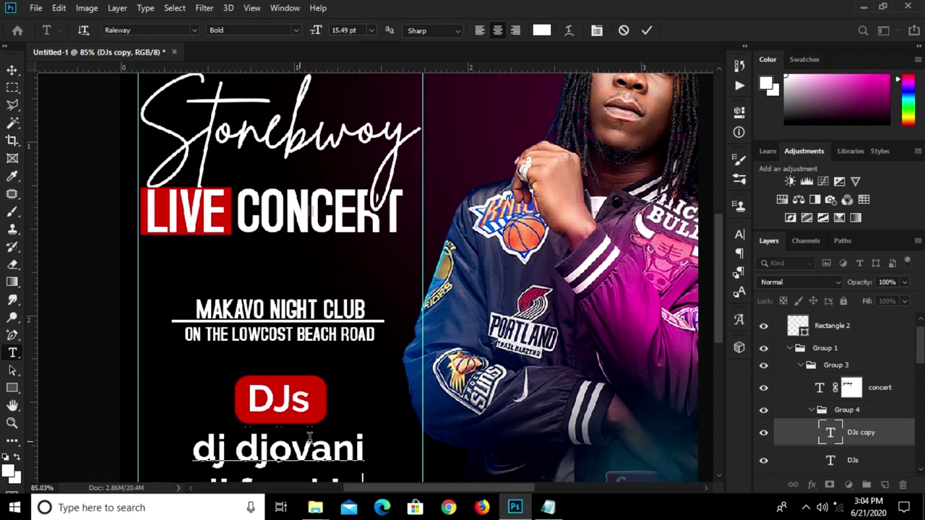
Set the DJ names to 8 pt with All Caps.
left_click(738, 242)
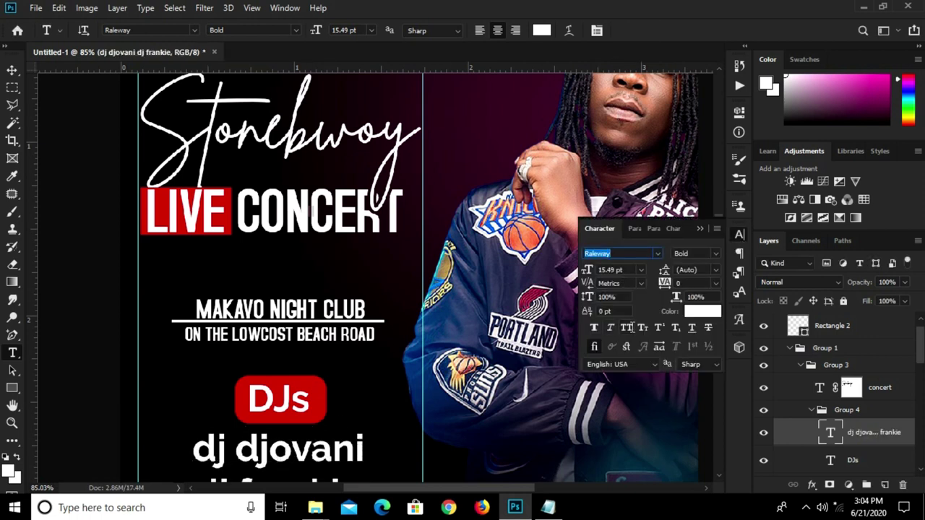
left_click(627, 327)
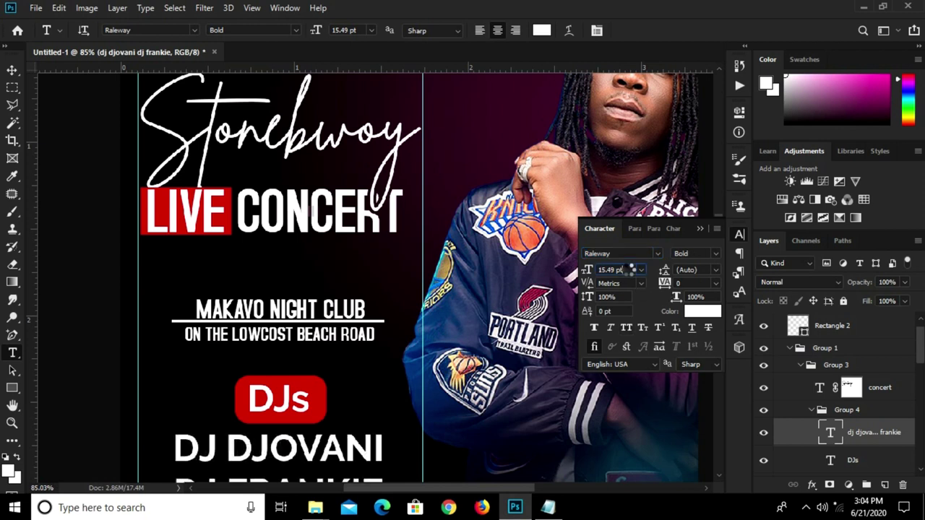
left_click(627, 327)
left_click(630, 268)
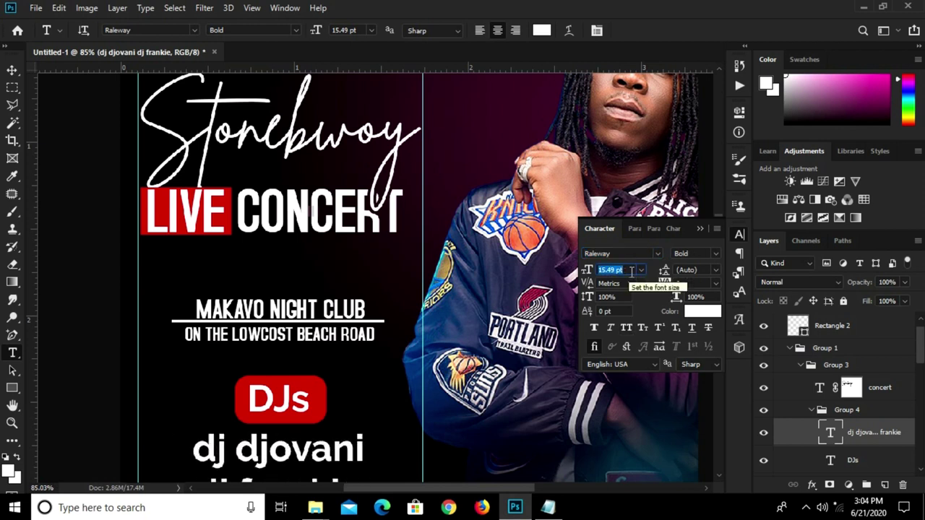
type("8")
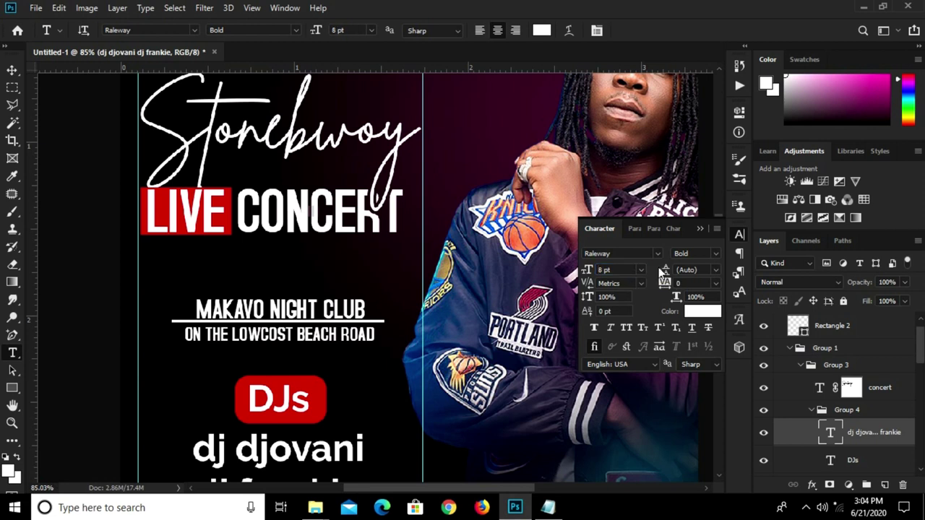
key("Return")
left_click(623, 326)
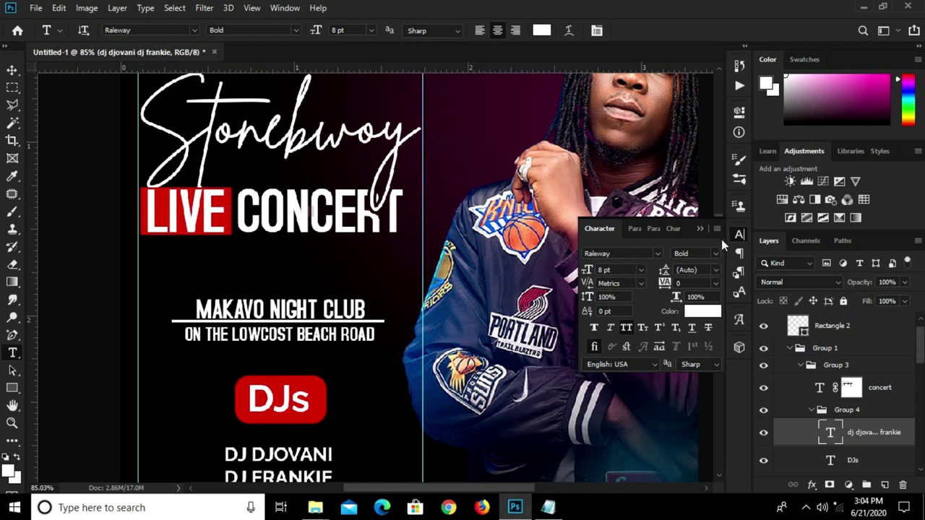
left_click(700, 228)
Nudge the DJ names into place centred under the red DJs box.
key("b")
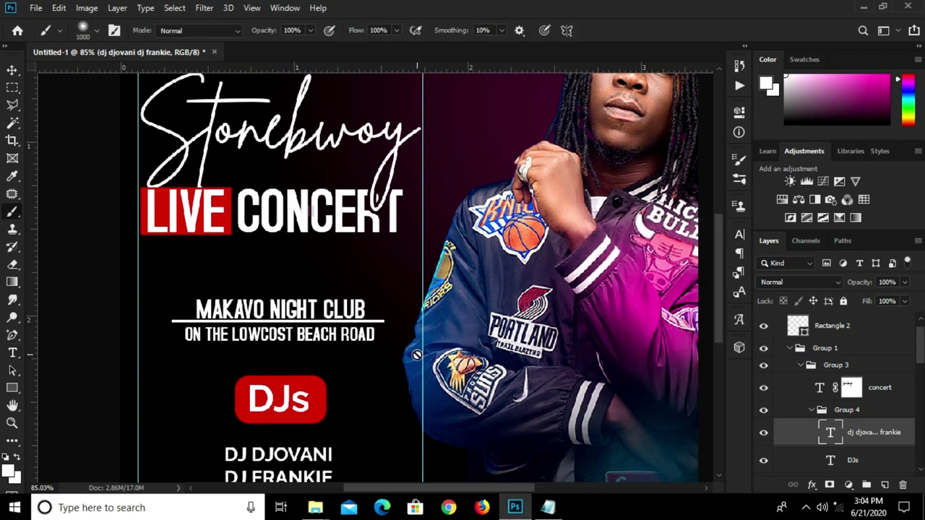
key("v")
scroll(391, 351, "down", 1)
key("Up")
key("Up")
key("Up")
key("Up")
key("Up")
key("Up")
key("Up")
key("Up")
key("Up")
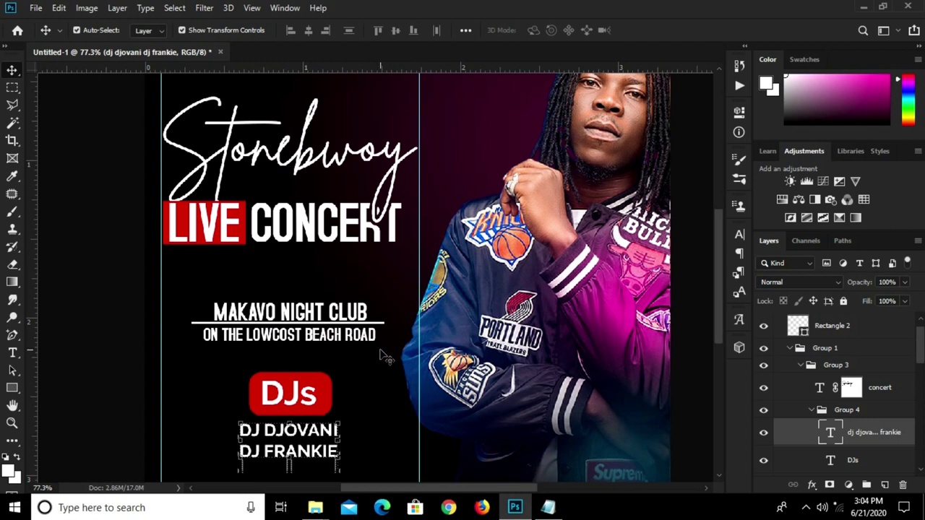
scroll(387, 356, "down", 3)
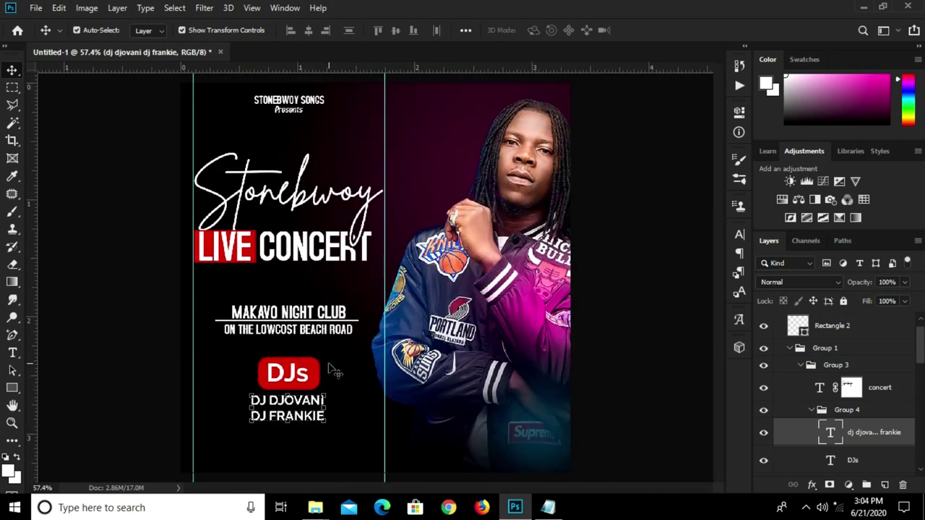
key("Up")
key("Up")
key("Up")
key("Up")
key("Down")
key("Down")
key("Down")
key("Down")
key("Down")
key("Down")
left_click(621, 322)
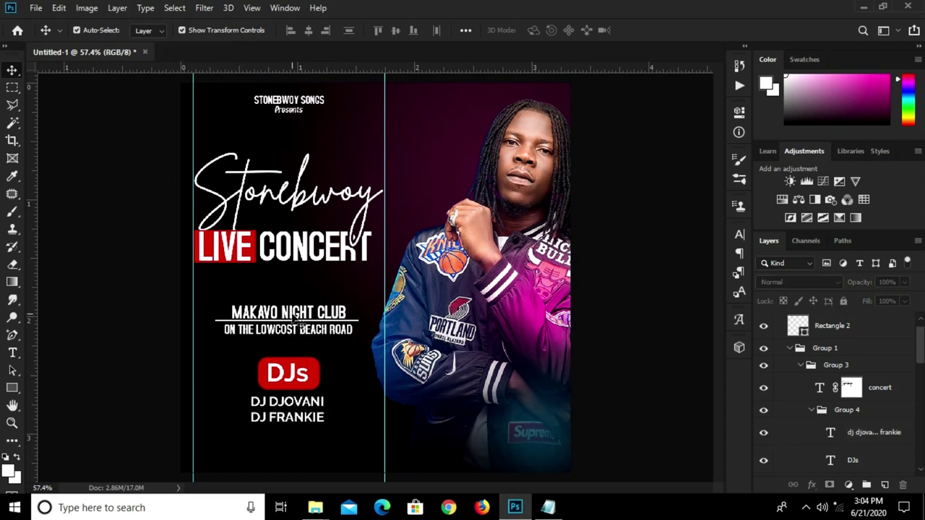
Group the MAKAVO NIGHT CLUB heading, its white underline and the beach road line.
scroll(291, 321, "up", 1)
left_click(290, 318)
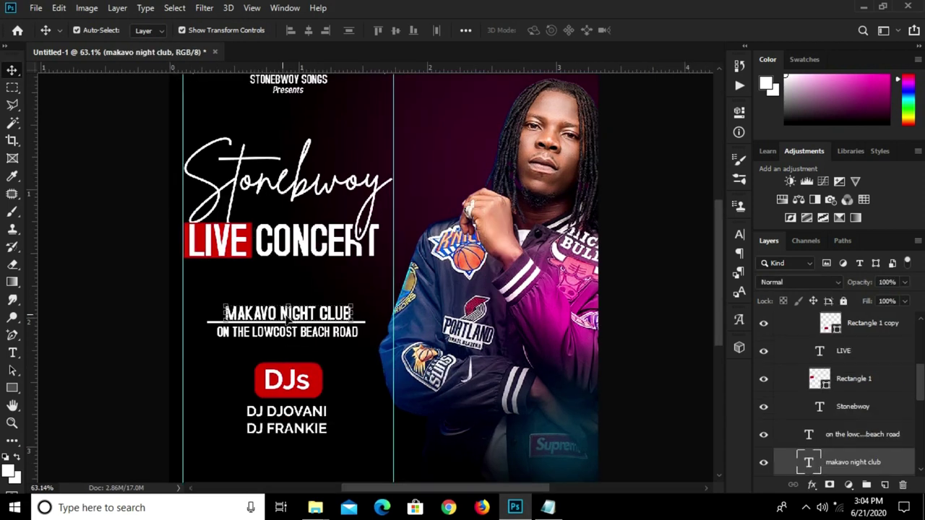
scroll(883, 421, "down", 1)
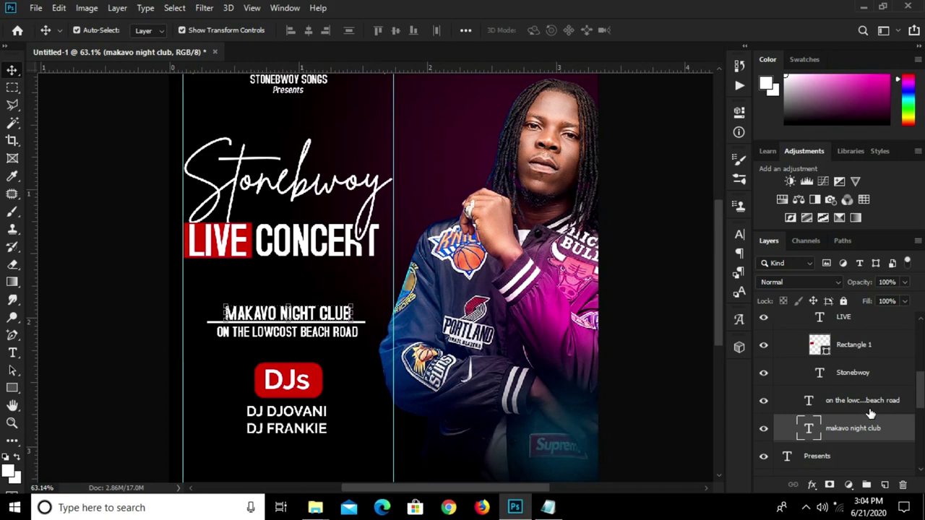
scroll(871, 414, "down", 3)
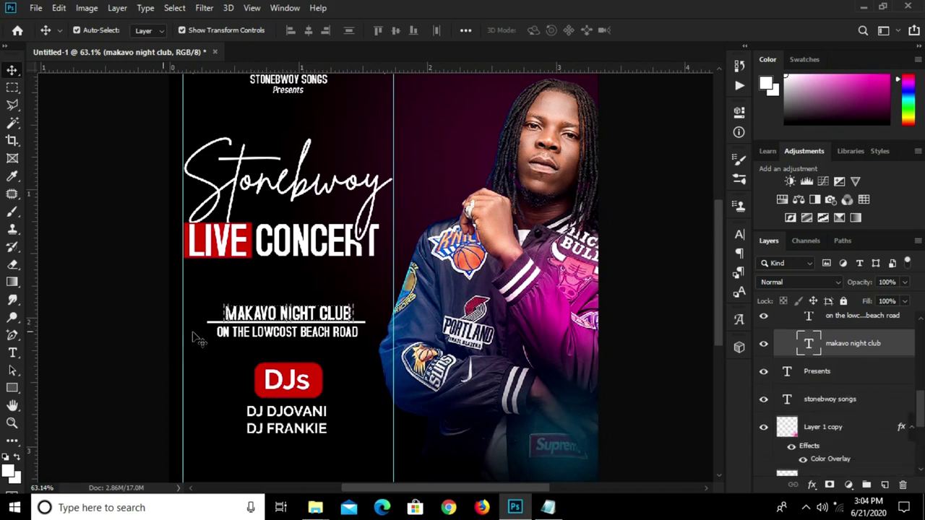
left_click(128, 334)
scroll(224, 331, "up", 5)
left_click(224, 315)
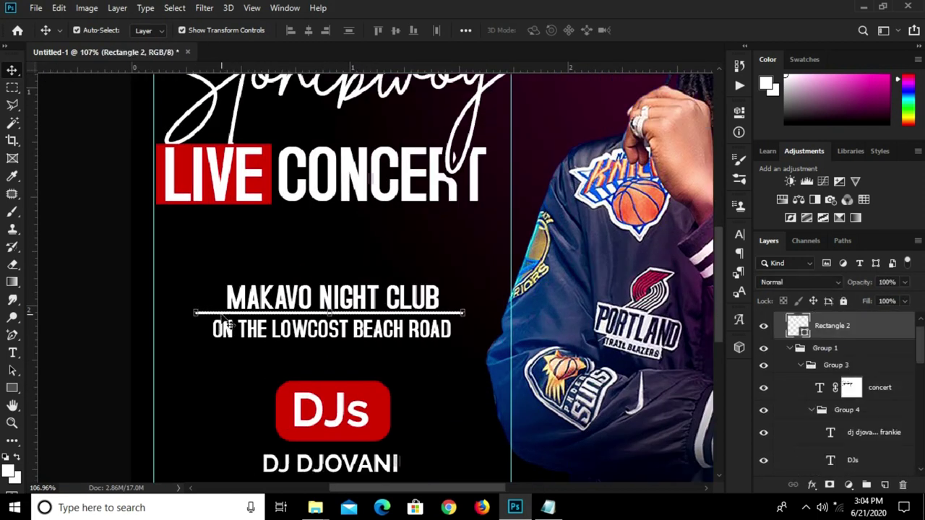
scroll(887, 356, "down", 1)
scroll(883, 365, "down", 2)
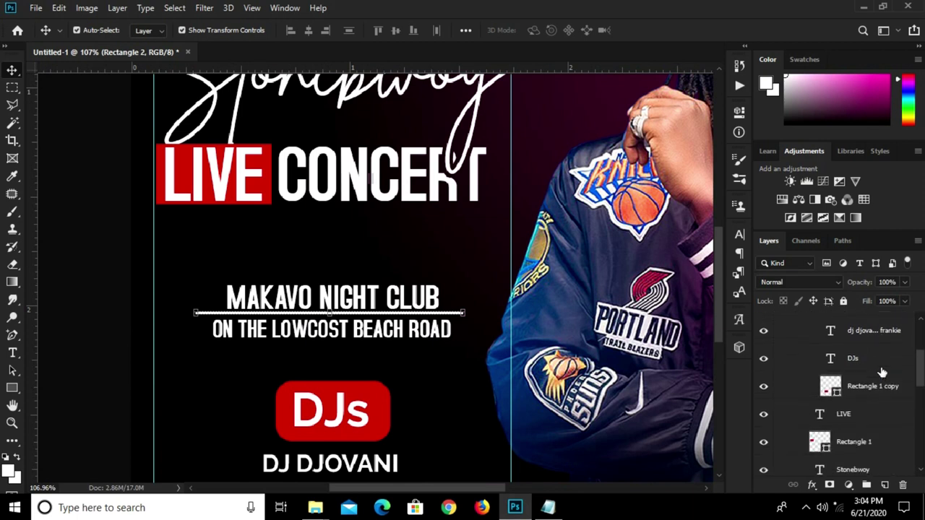
scroll(313, 300, "up", 5)
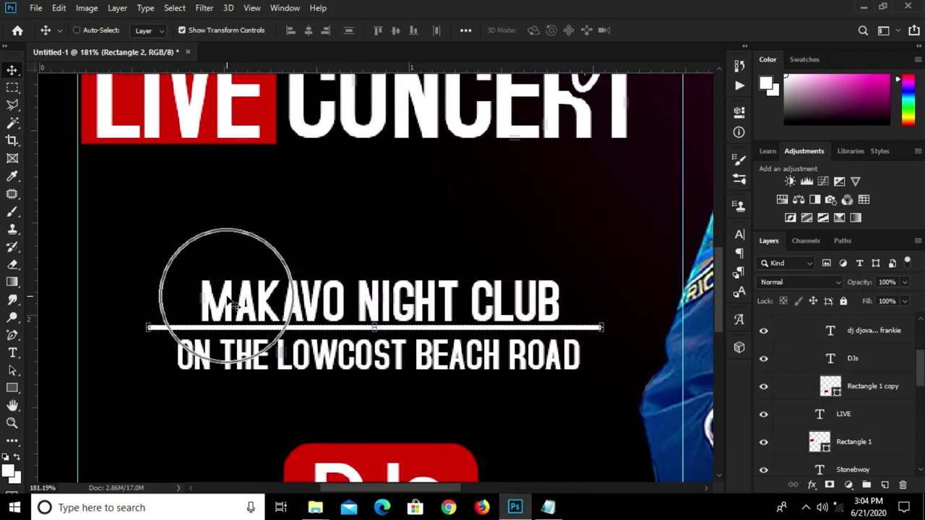
left_click(235, 308, "shift")
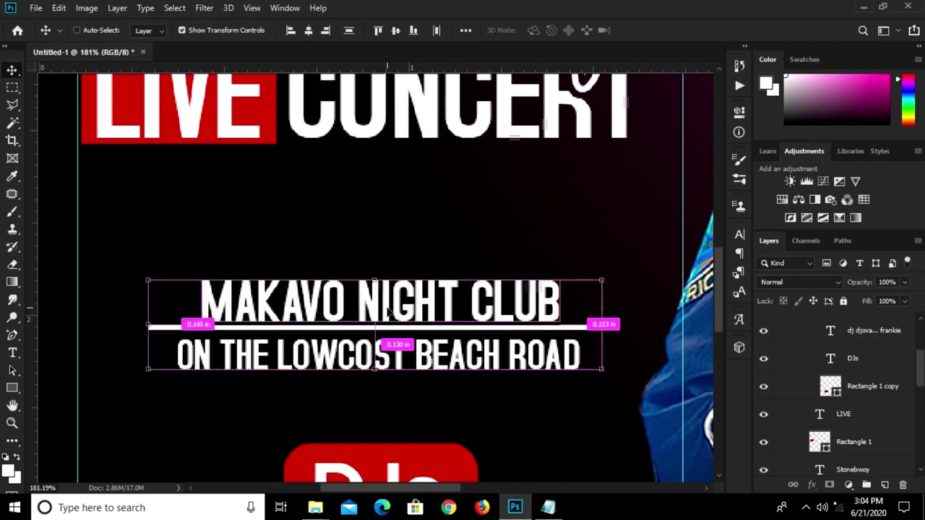
key("ctrl+g")
Move the grouped venue block up slightly.
left_click(764, 320)
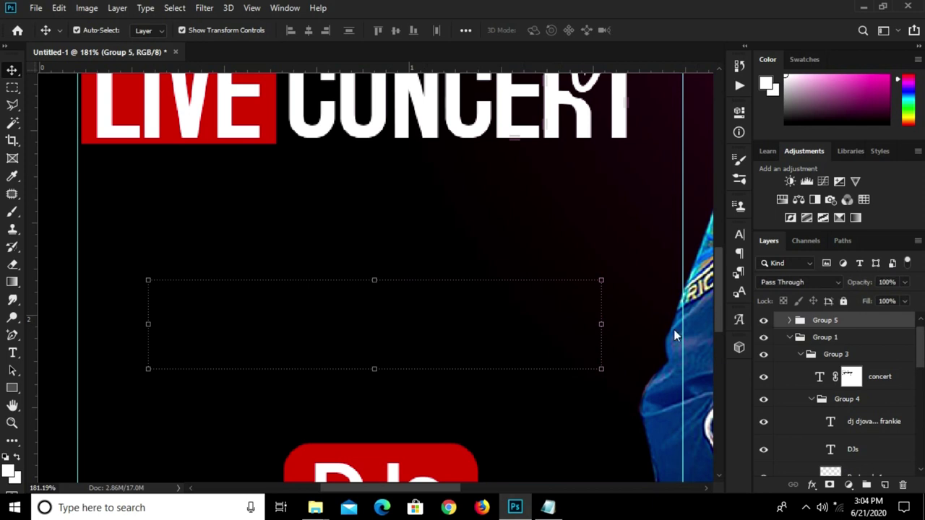
key("Up")
key("Up")
key("Up")
key("Up")
key("Up")
key("Up")
key("Up")
key("Up")
key("Up")
key("Up")
key("Up")
key("Up")
key("Up")
key("Up")
key("Up")
key("Up")
key("Up")
key("Up")
key("Up")
key("Up")
key("Up")
key("Up")
key("Up")
key("Up")
key("Up")
key("Up")
key("Up")
key("Up")
key("ctrl+0")
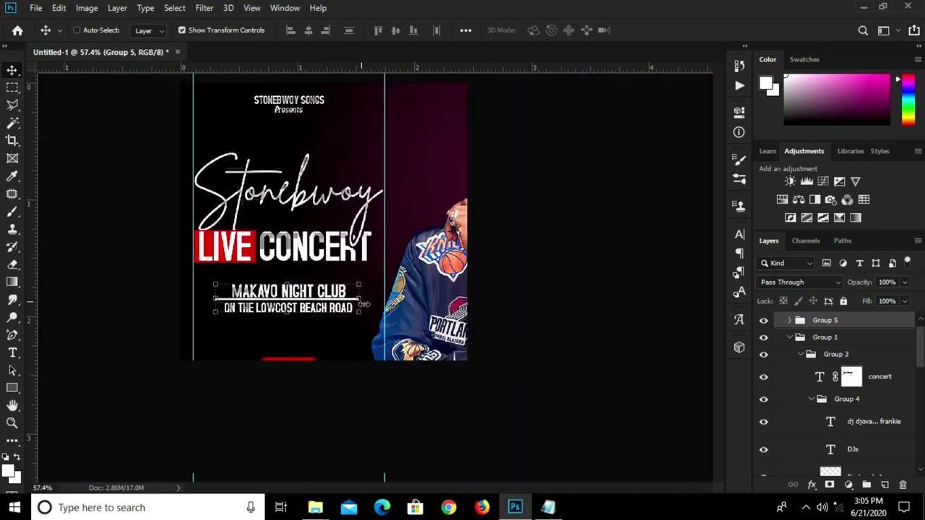
left_click(655, 346, "ctrl")
key("alt+Tab")
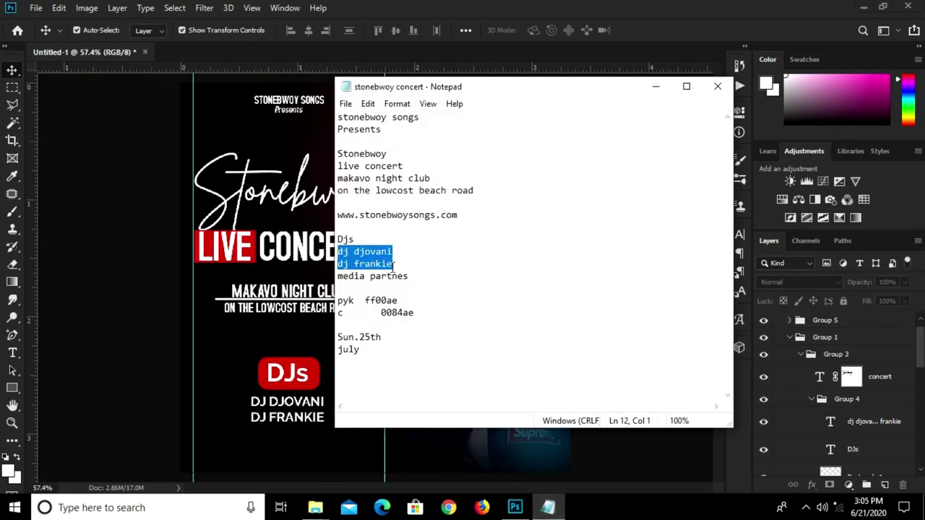
left_click_drag(471, 224, 388, 218)
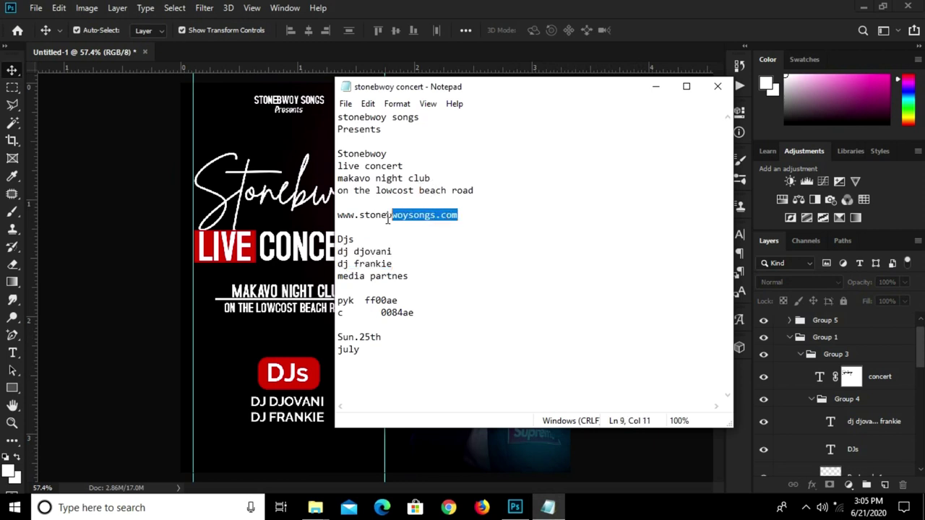
left_click_drag(462, 214, 305, 215)
right_click(353, 209)
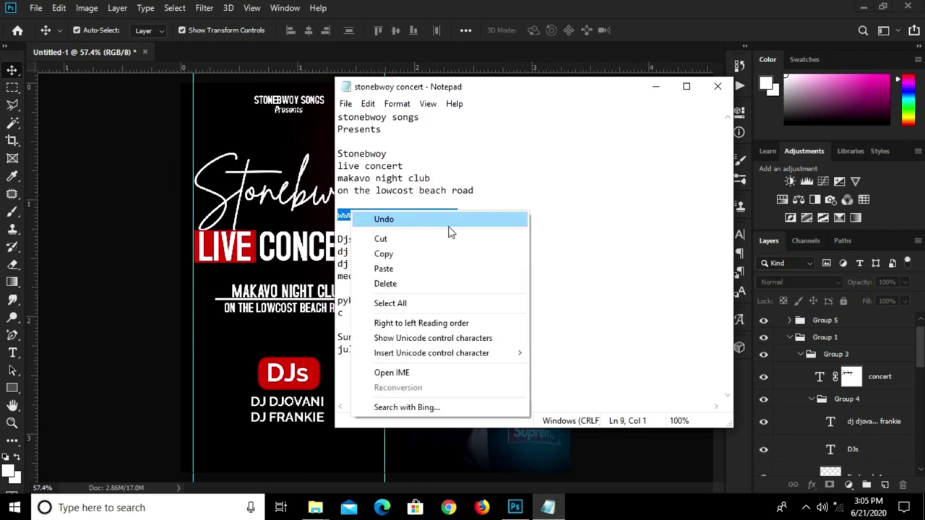
left_click(429, 247)
left_click(135, 351)
left_click(282, 379)
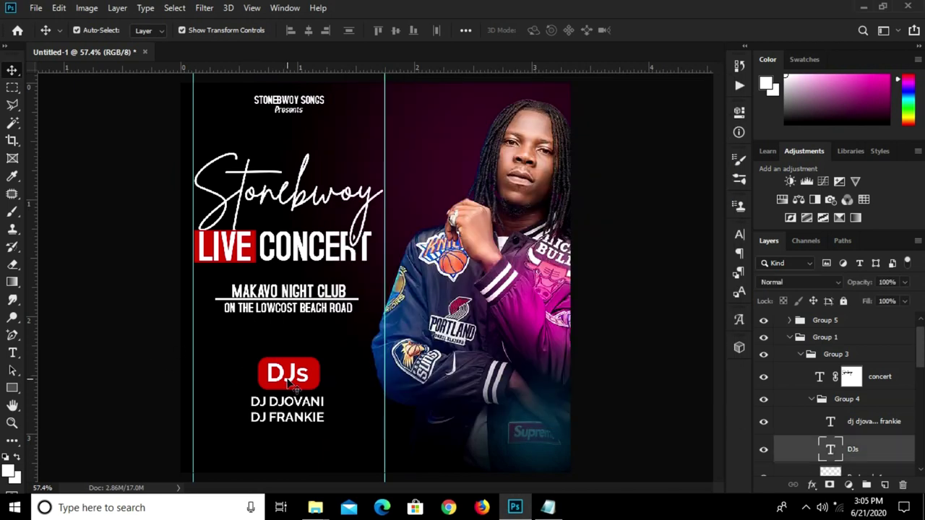
Duplicate the DJs text above the badge and retype it as the stonebwoysongs.com web address.
scroll(282, 380, "up", 3)
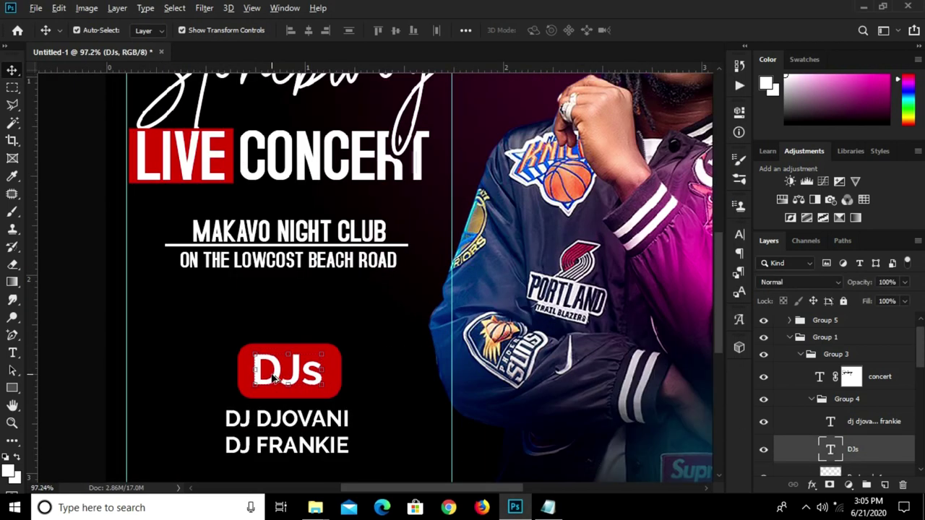
left_click_drag(273, 378, 260, 308)
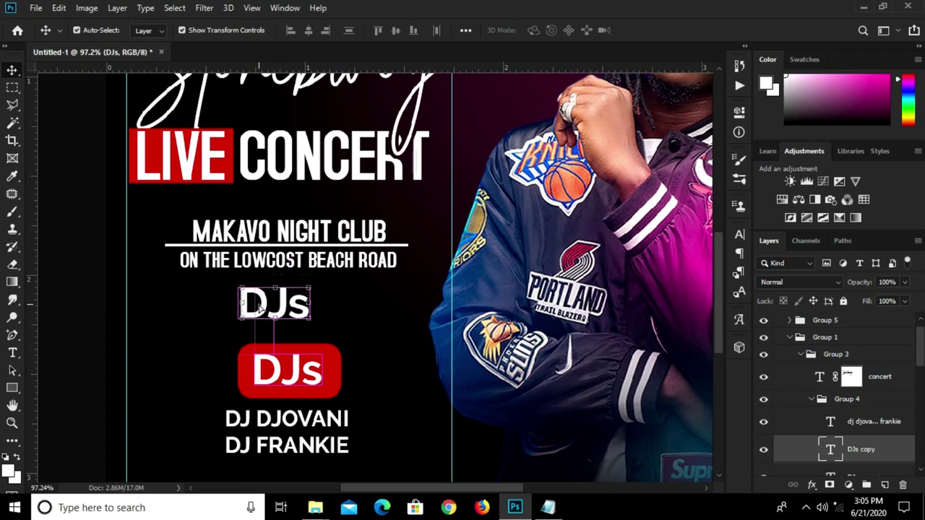
key("t")
left_click(268, 304)
key("ctrl+a")
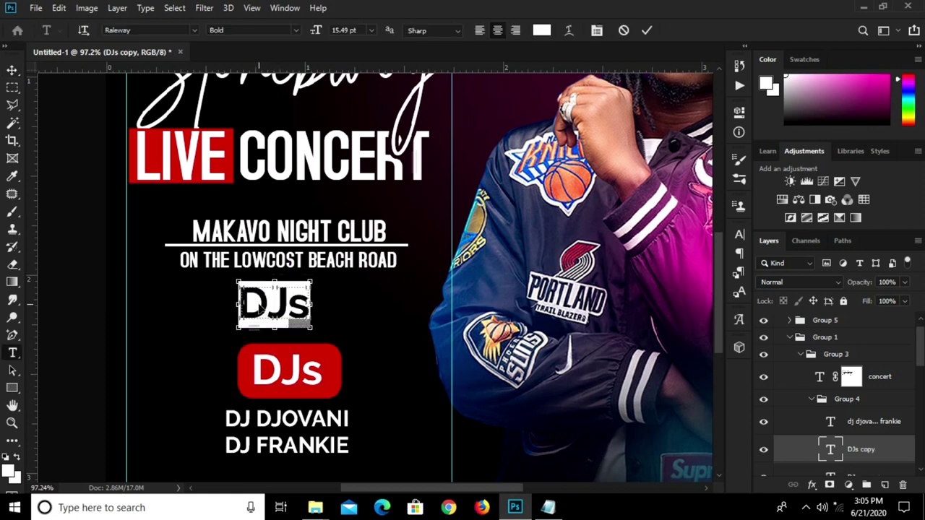
type("stonebwoysongs.com")
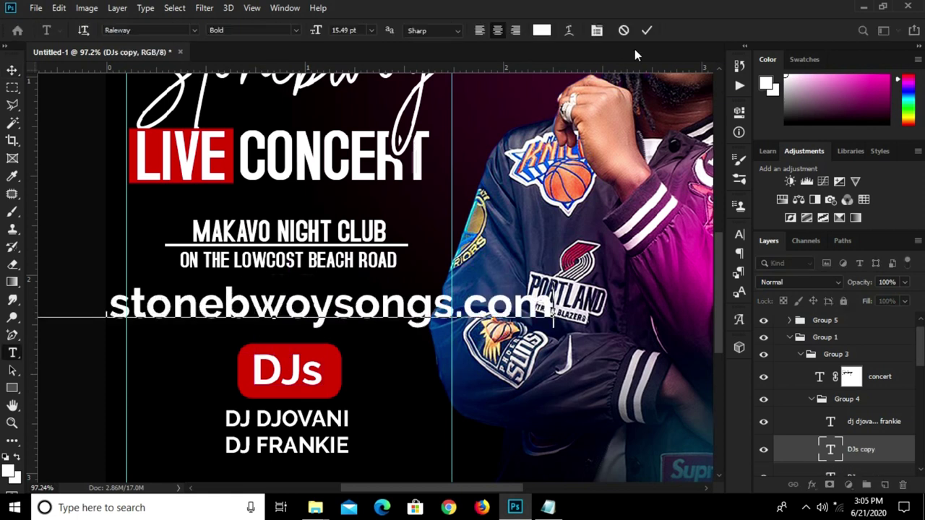
left_click(647, 30)
key("v")
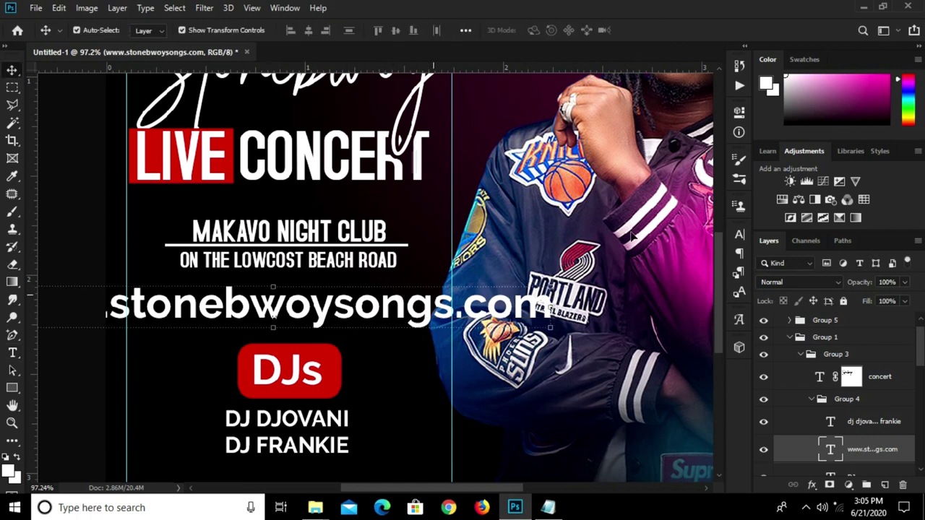
Make the web address 6 pt Regular and move it up under the beach road line.
left_click(739, 233)
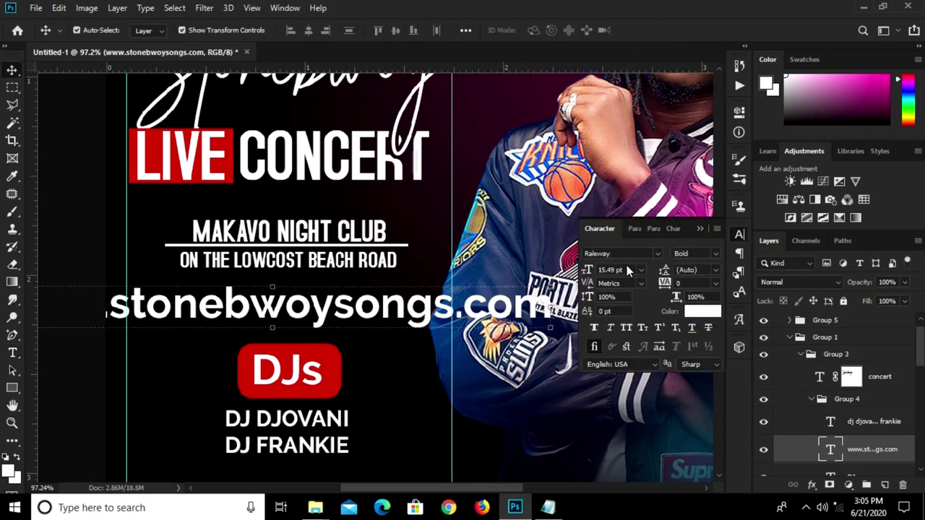
left_click(624, 270)
type("6")
key("Return")
left_click(714, 253)
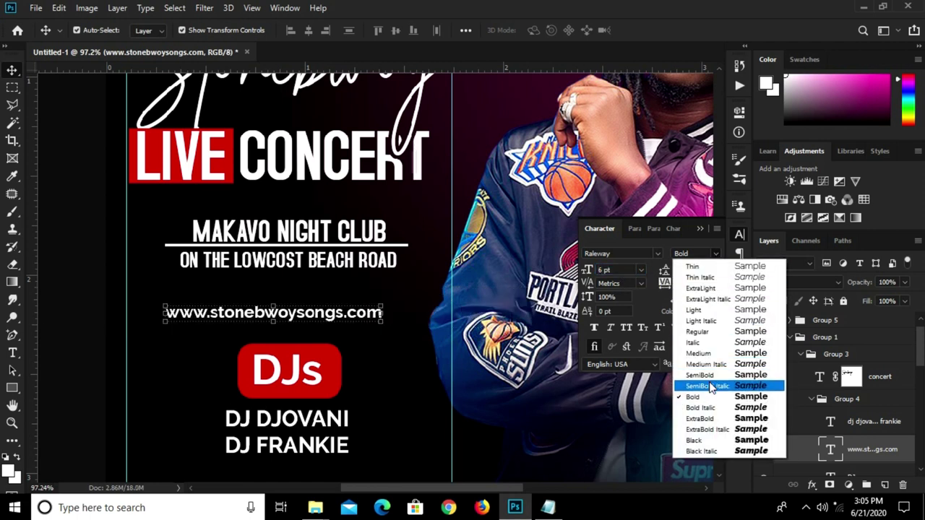
left_click(705, 332)
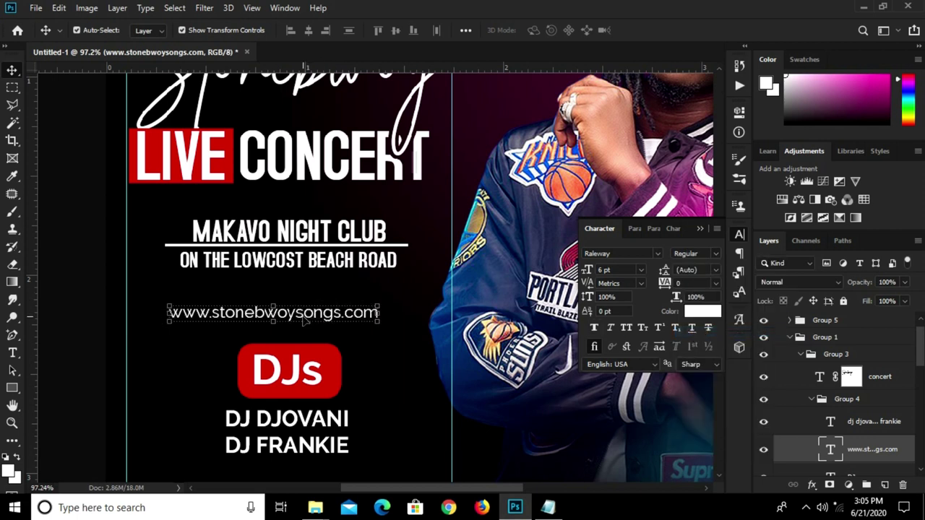
left_click_drag(305, 318, 305, 293)
left_click(11, 88)
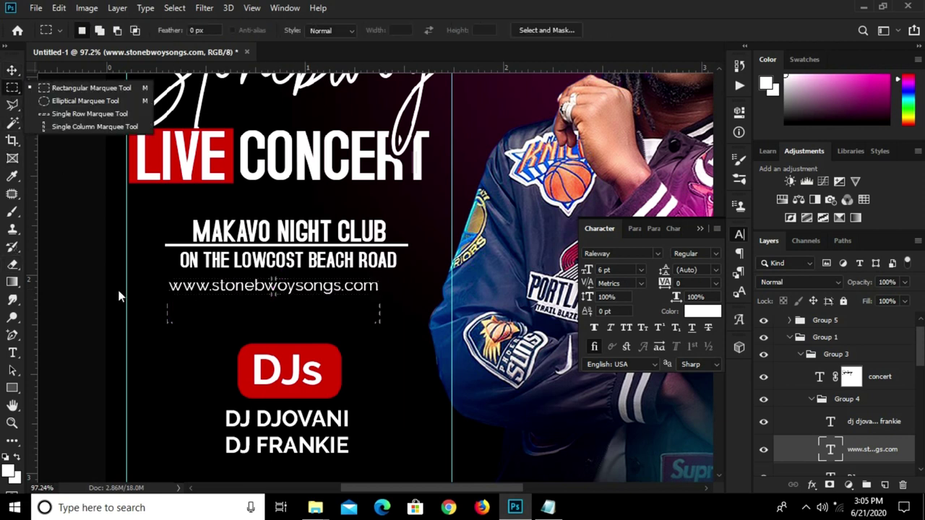
Centre the web address horizontally within a marquee across the text column.
mouse_move(126, 291)
left_mouse_down()
mouse_move(458, 347)
mouse_move(448, 348)
left_mouse_up()
left_click(421, 330)
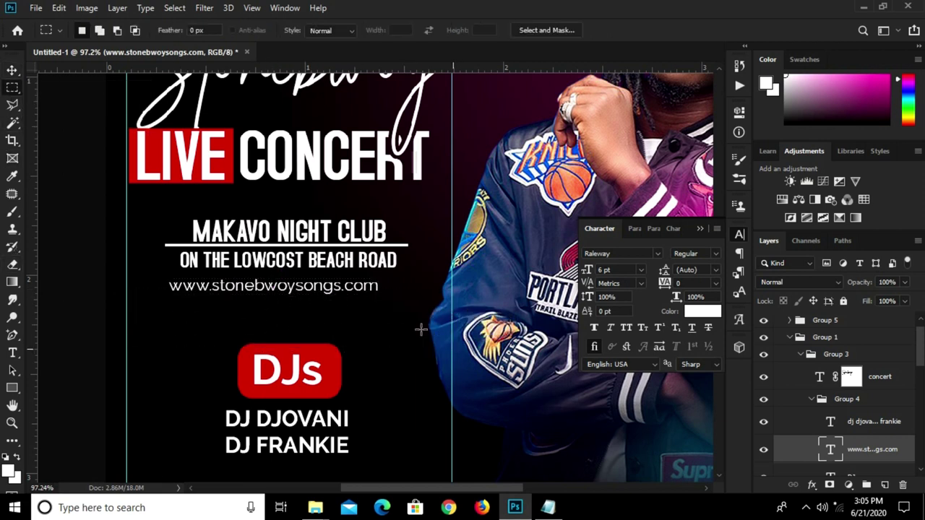
left_click(11, 70)
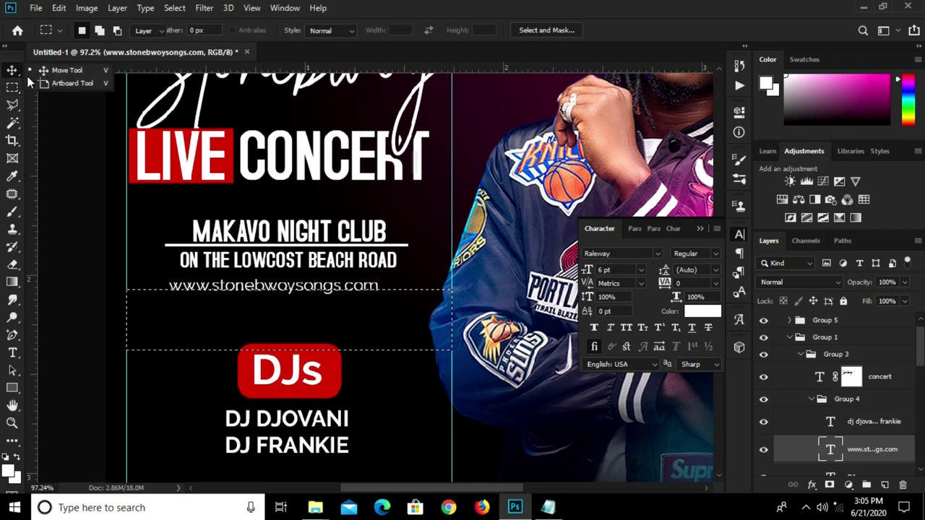
left_click(73, 75)
scroll(829, 430, "down", 1)
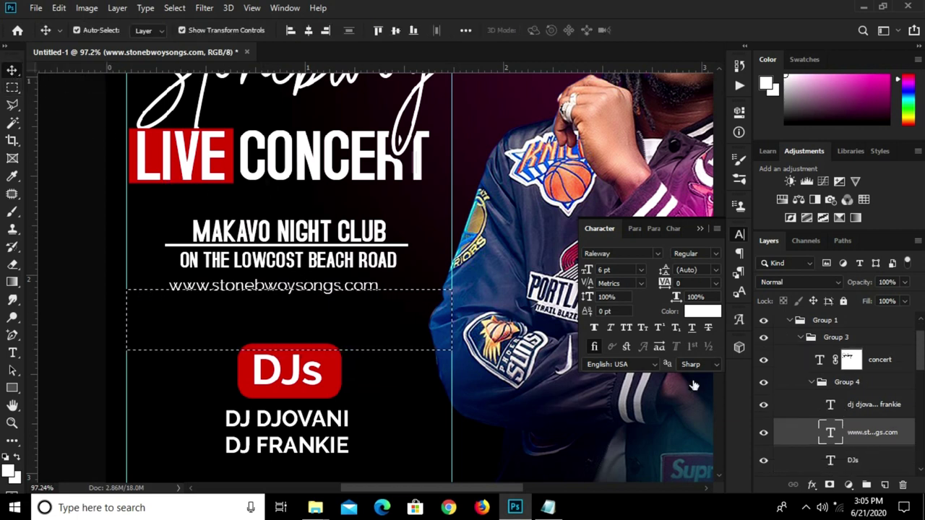
left_click(309, 31)
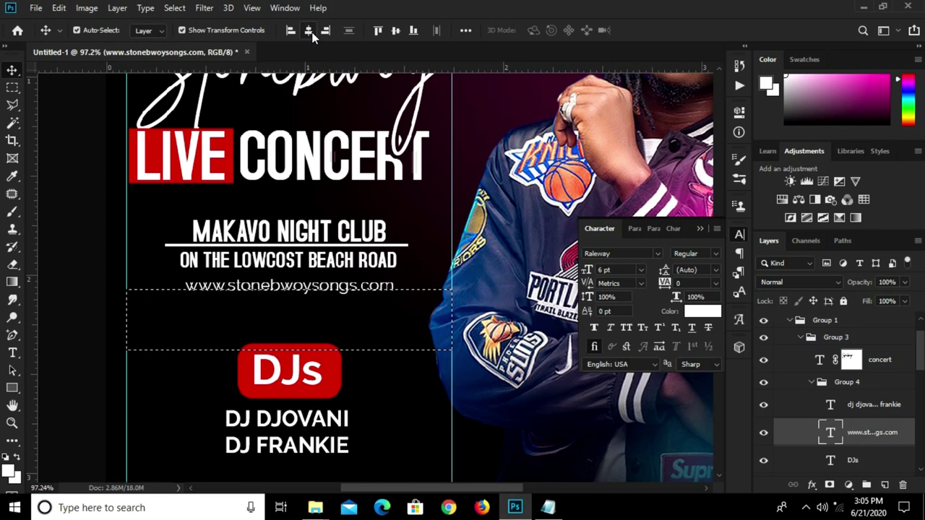
key("ctrl+d")
key("ctrl+0")
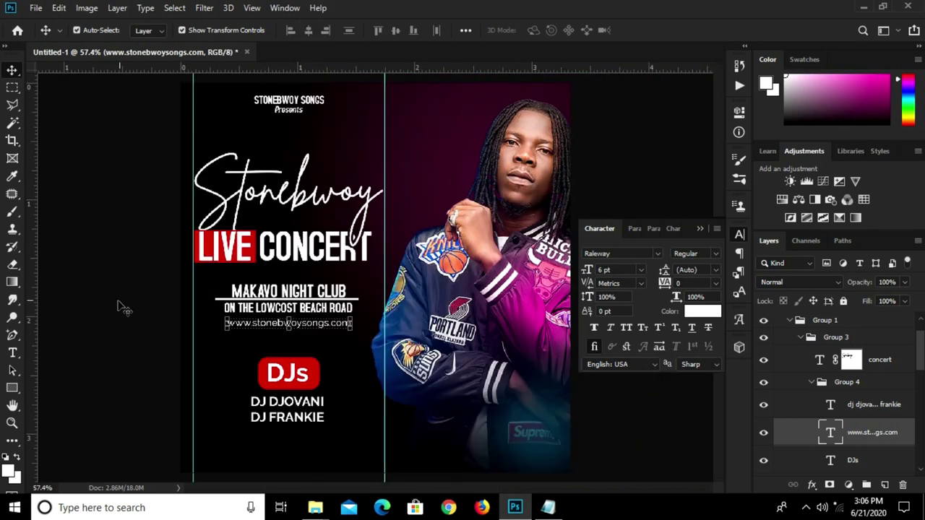
left_click(129, 302)
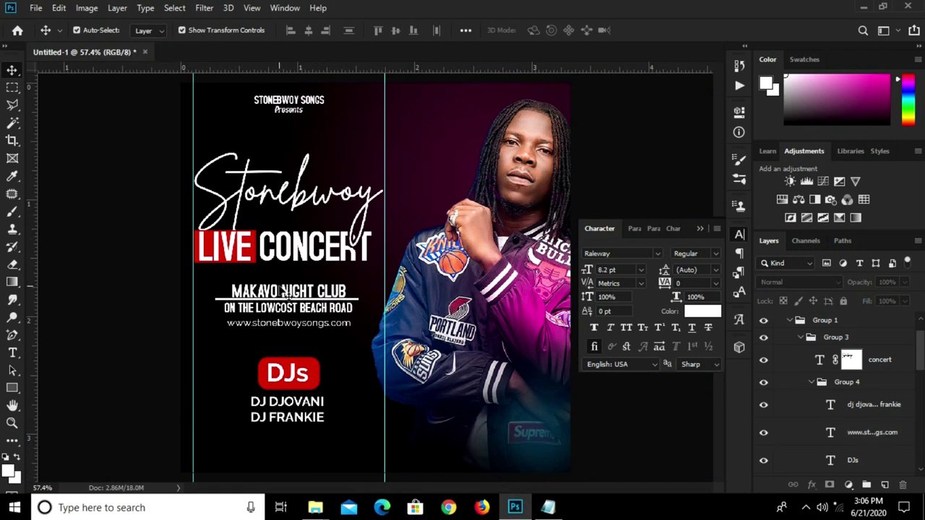
Scale the white underline under MAKAVO NIGHT CLUB to 50% height.
scroll(285, 293, "up", 2)
scroll(285, 293, "up", 2)
scroll(286, 293, "up", 1)
left_click(287, 314)
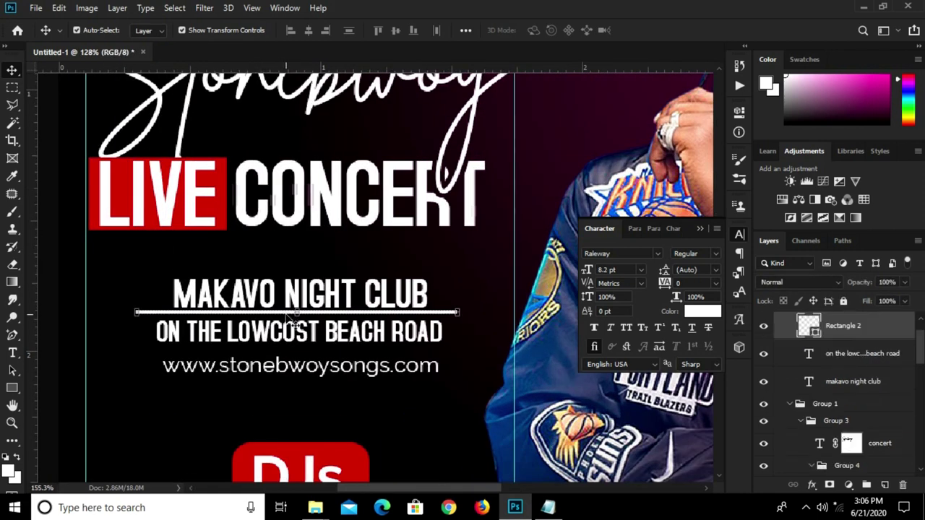
scroll(291, 316, "up", 2)
scroll(310, 307, "up", 3)
scroll(336, 296, "up", 1)
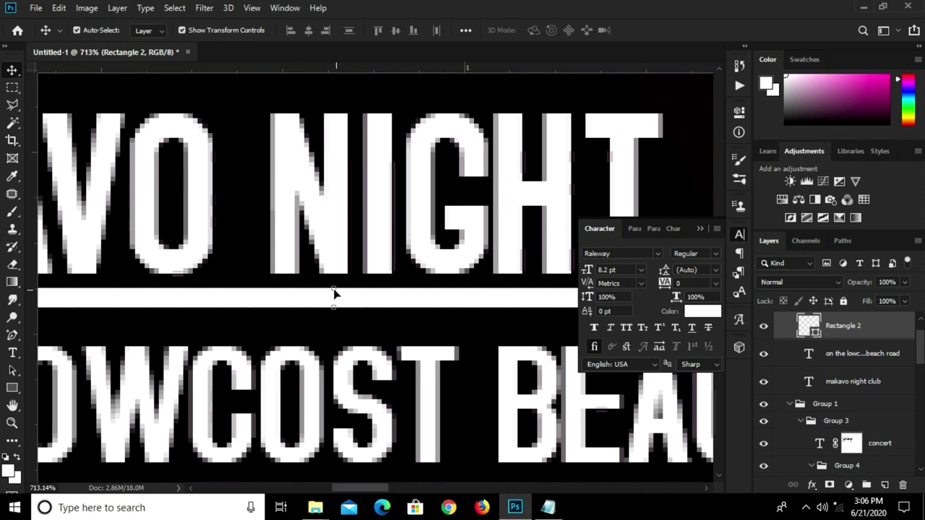
left_click_drag(331, 288, 339, 299)
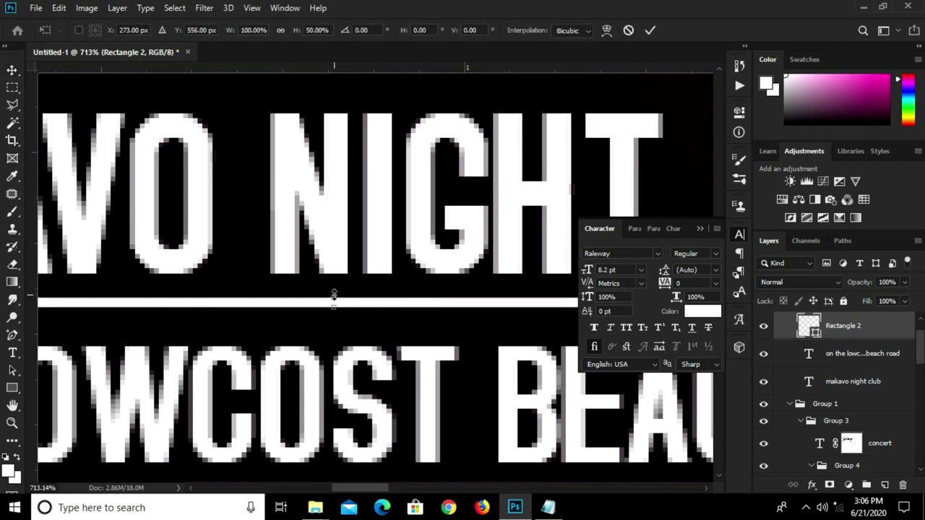
key("Return")
key("ctrl+0")
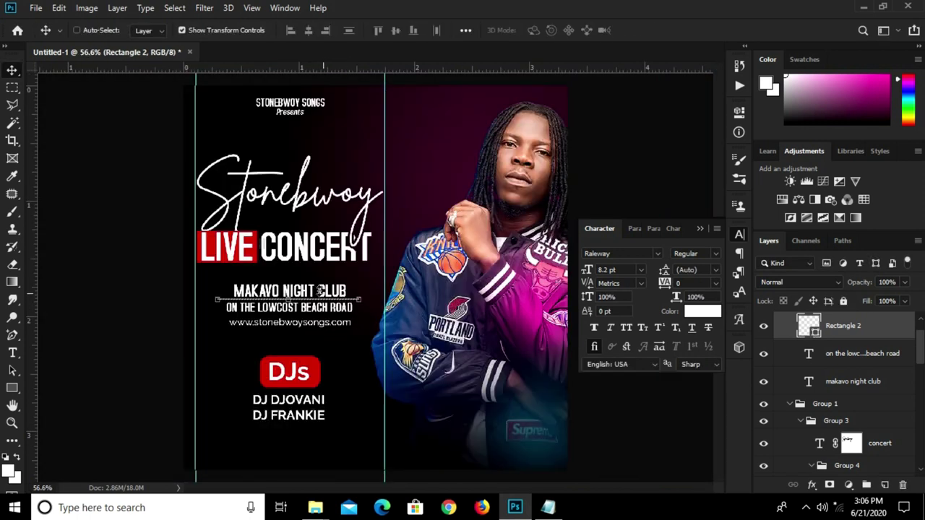
left_click(153, 331)
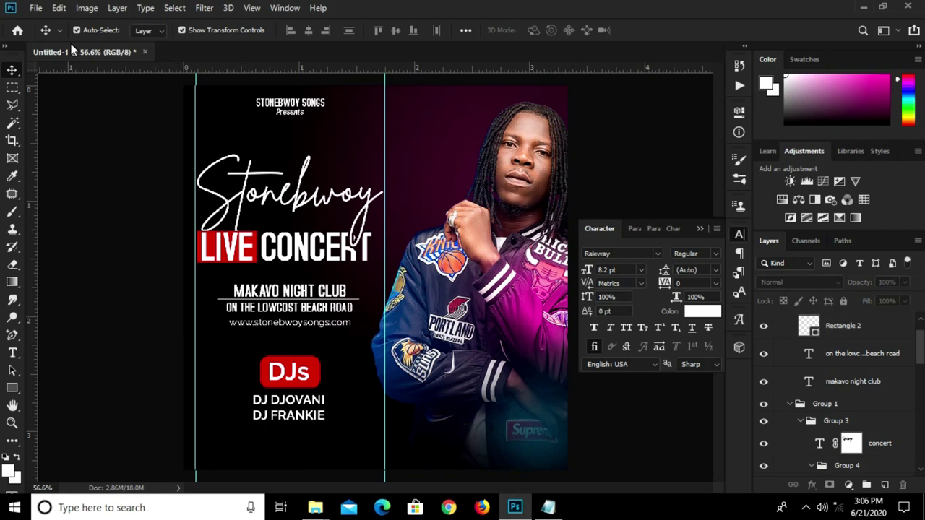
left_click(36, 8)
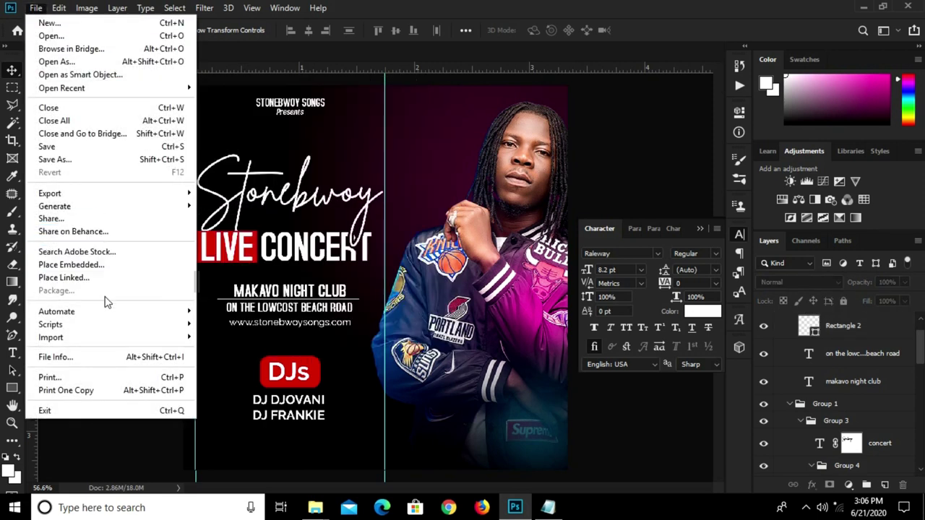
Place the media-partners image as an embedded layer on the flyer.
left_click(102, 264)
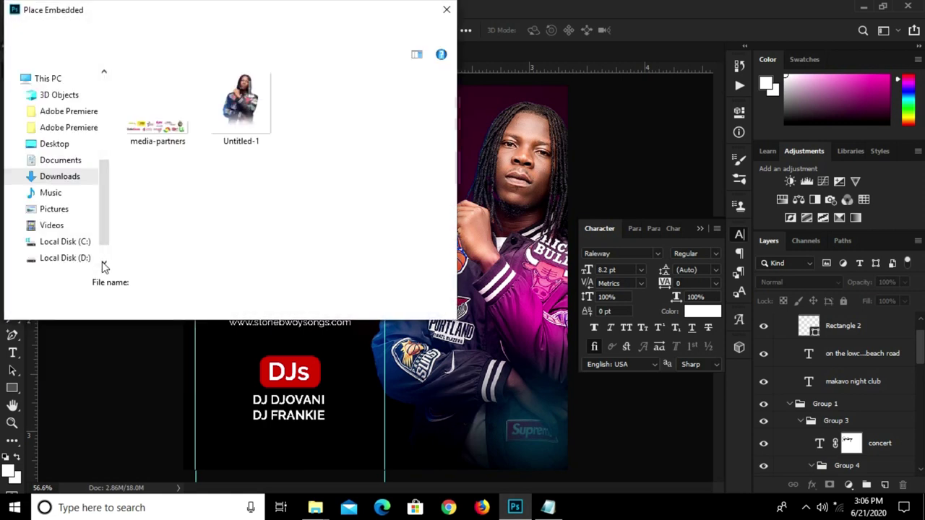
left_click(148, 138)
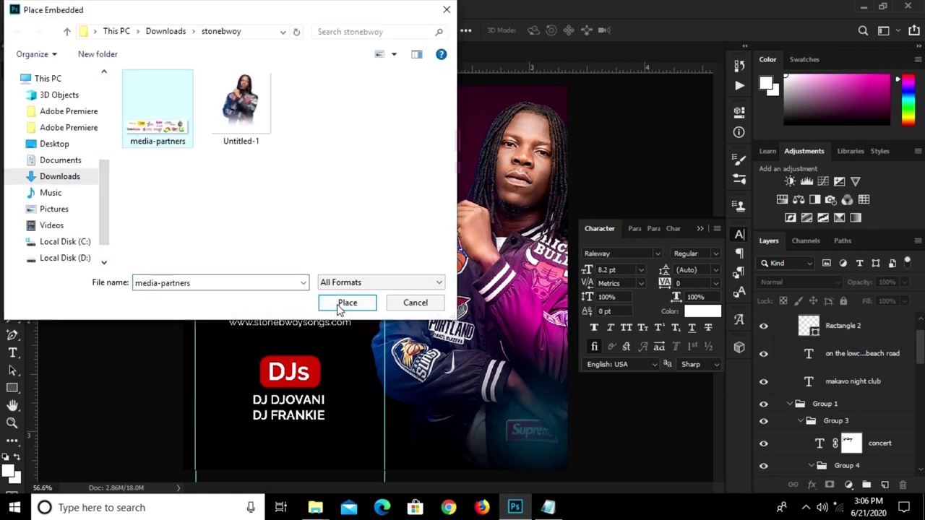
left_click(342, 307)
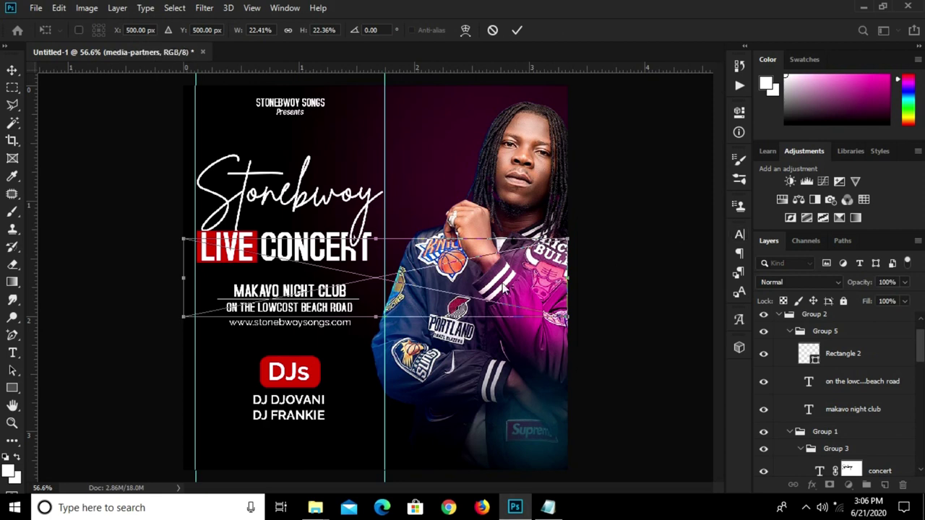
key("shift+Down")
key("shift+Down")
key("shift+Down")
key("shift+Down")
key("shift+Down")
key("shift+Down")
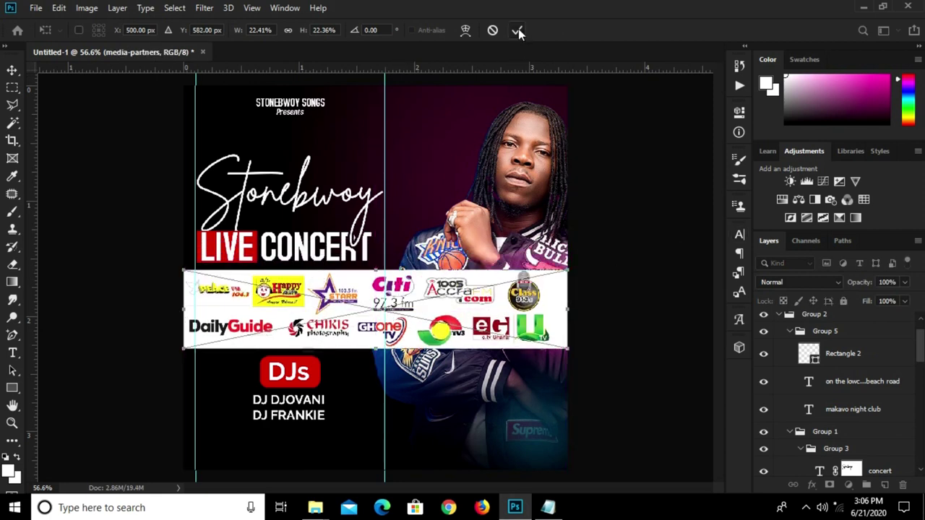
left_click(517, 30)
Position the logo strip over the lower DJs area.
left_click_drag(289, 311, 289, 325)
left_click_drag(412, 455, 413, 469)
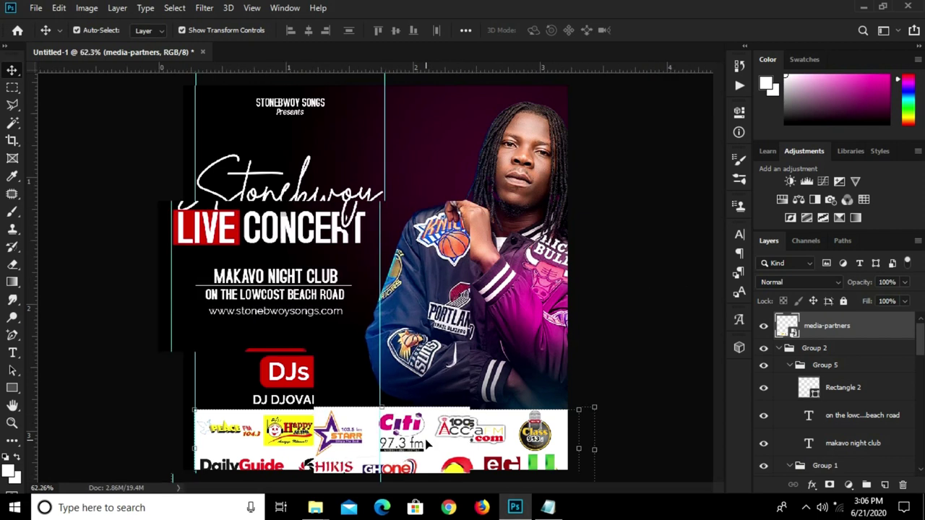
scroll(530, 327, "up", 5)
scroll(720, 334, "down", 3)
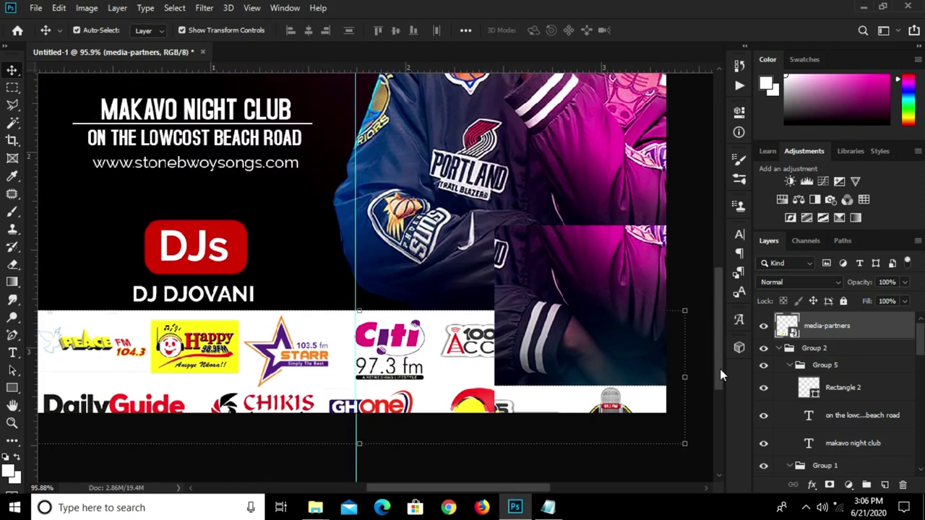
scroll(720, 369, "down", 2)
scroll(436, 318, "down", 3)
left_click_drag(436, 318, 436, 270)
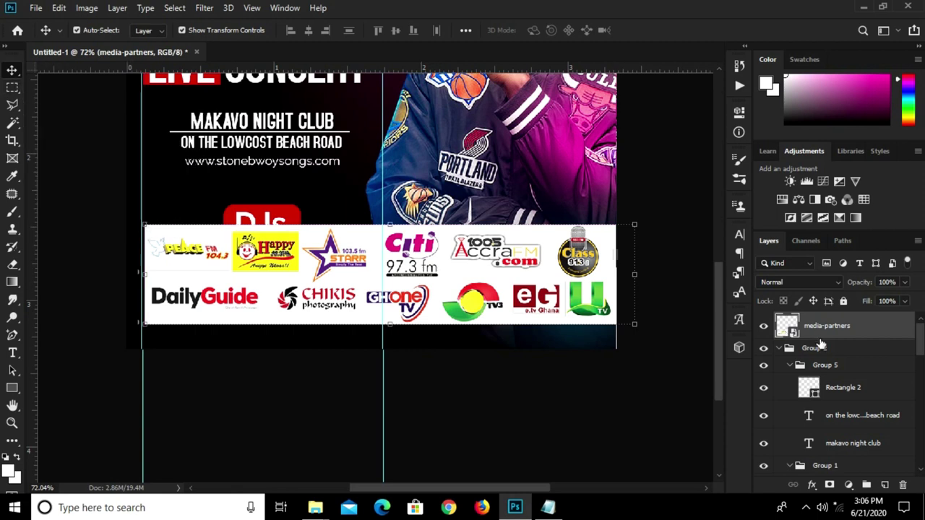
Rasterize the media-partners layer.
right_click(853, 328)
left_click(700, 240)
right_click(12, 89)
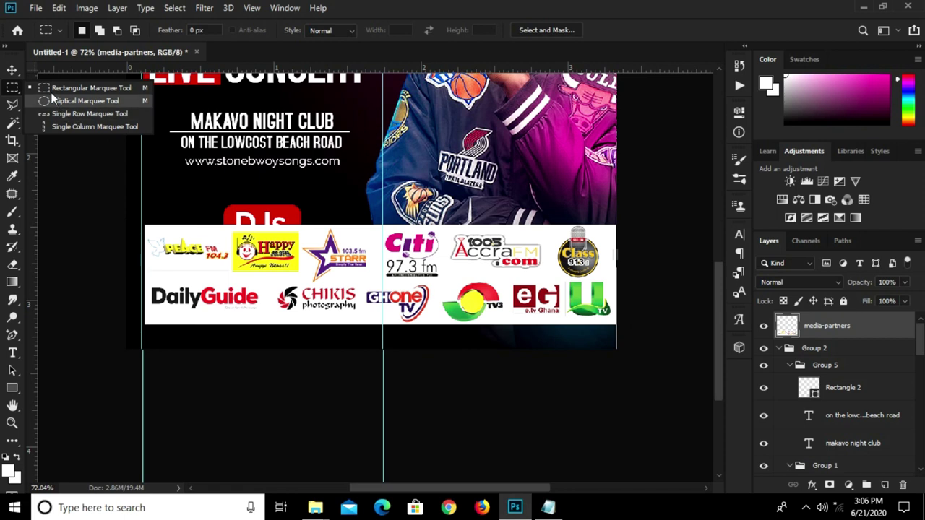
Copy the lower logo row to a new layer and delete the original media-partners layer.
left_click(80, 83)
left_click_drag(141, 274, 619, 327)
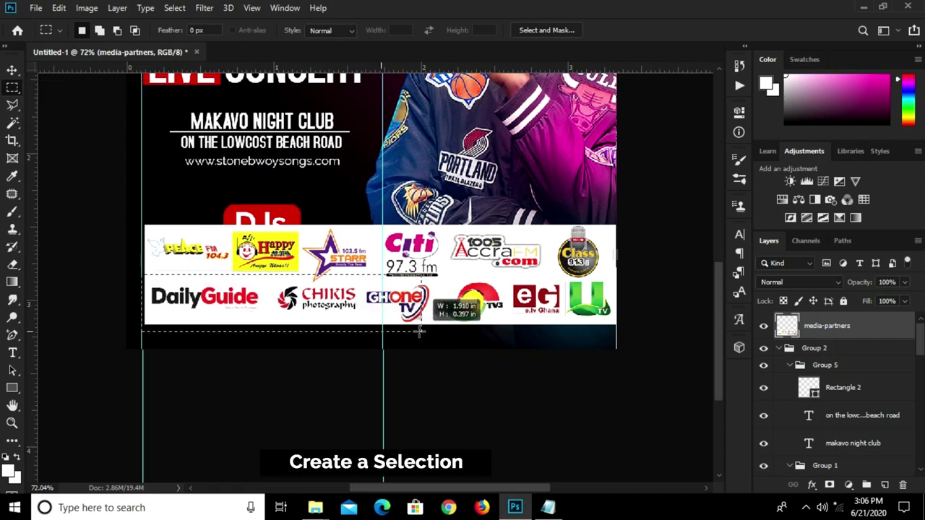
left_click_drag(620, 327, 626, 326)
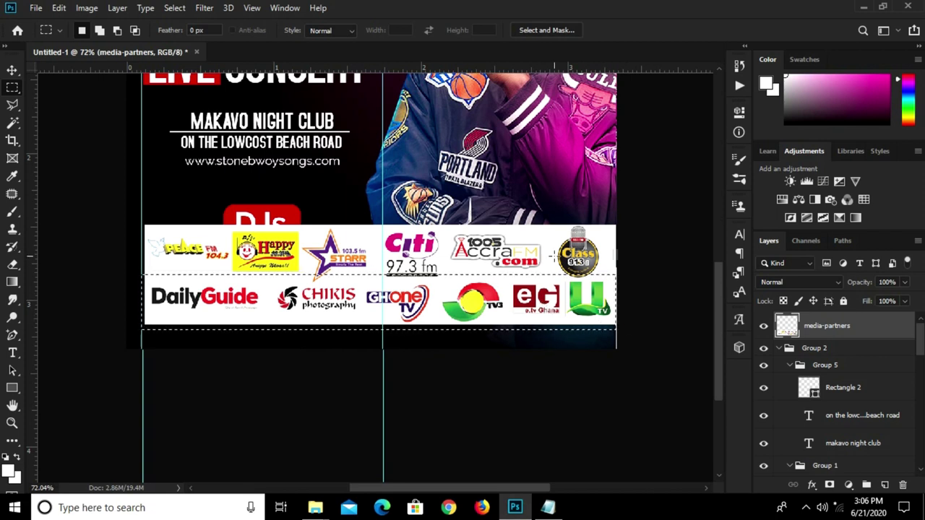
key("ctrl+j")
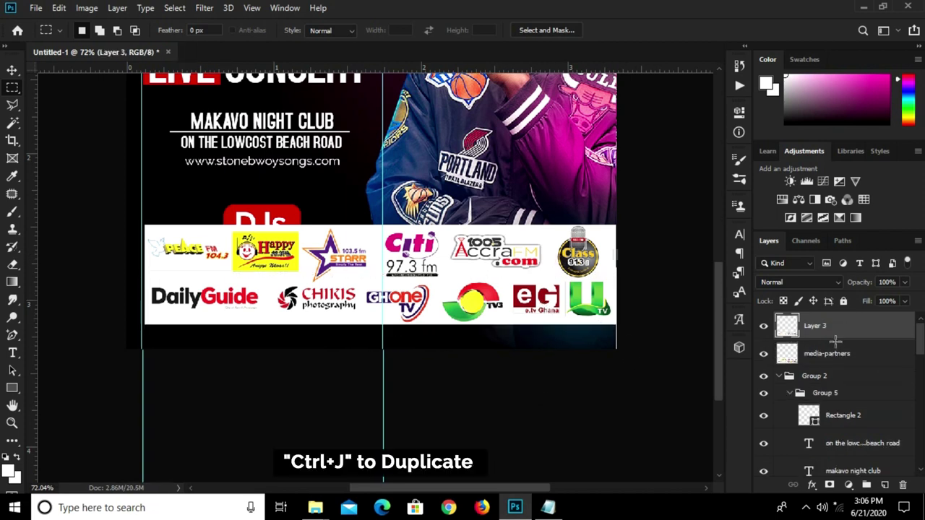
left_click(842, 356)
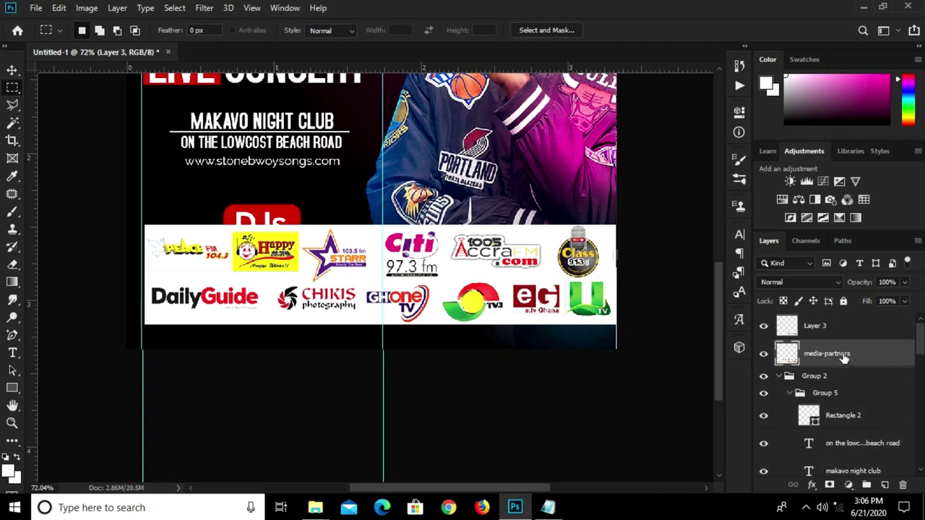
key("Delete")
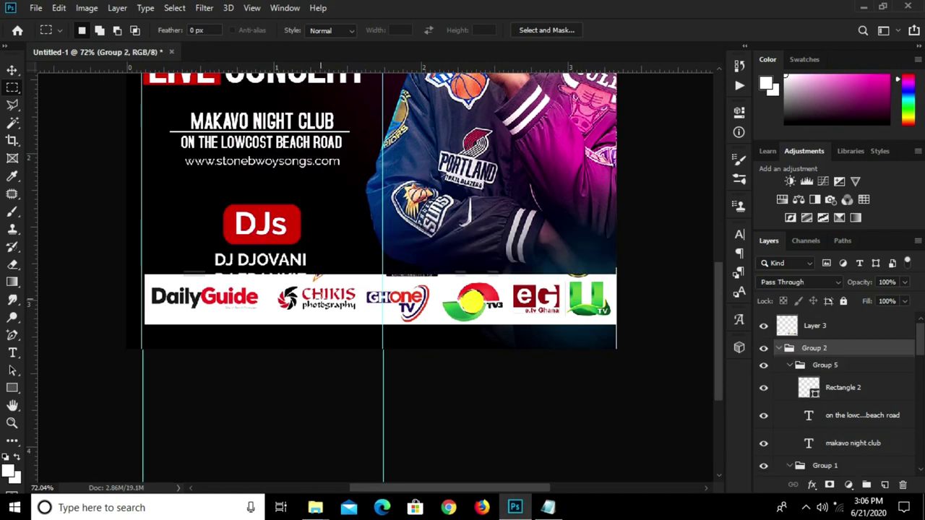
Move the Layer 3 logo strip down below DJ FRANKIE.
key("v")
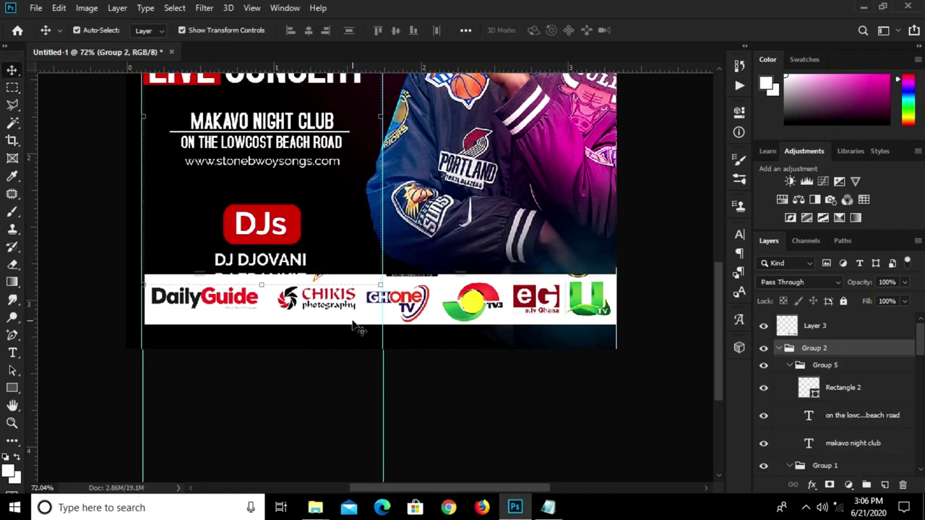
left_click(353, 322)
scroll(355, 321, "up", 2)
left_click_drag(358, 313, 336, 345)
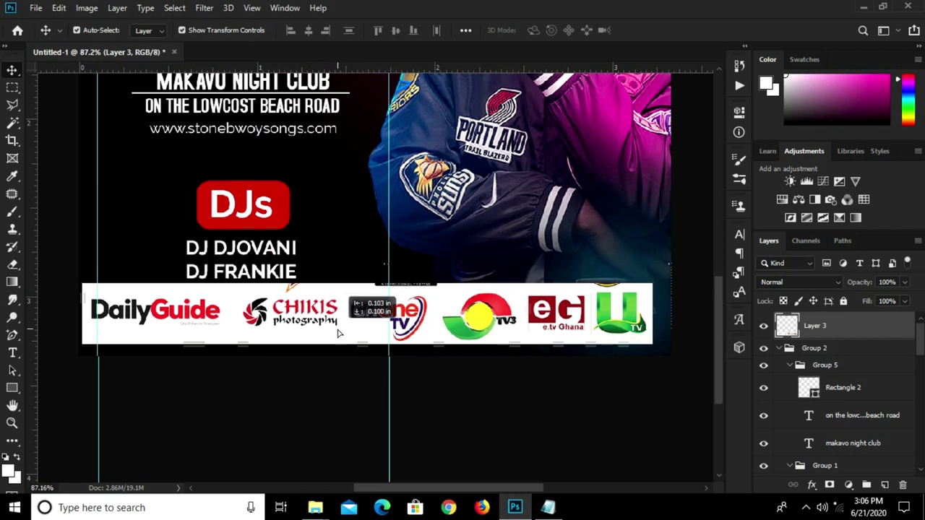
key("ctrl")
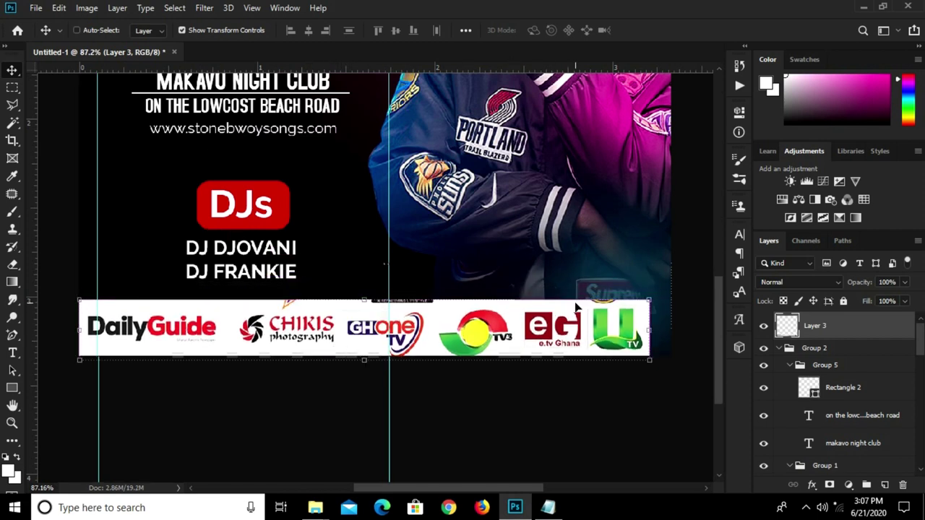
Enlarge the logo strip to about 105% so it spans the flyer width.
key("ctrl+t")
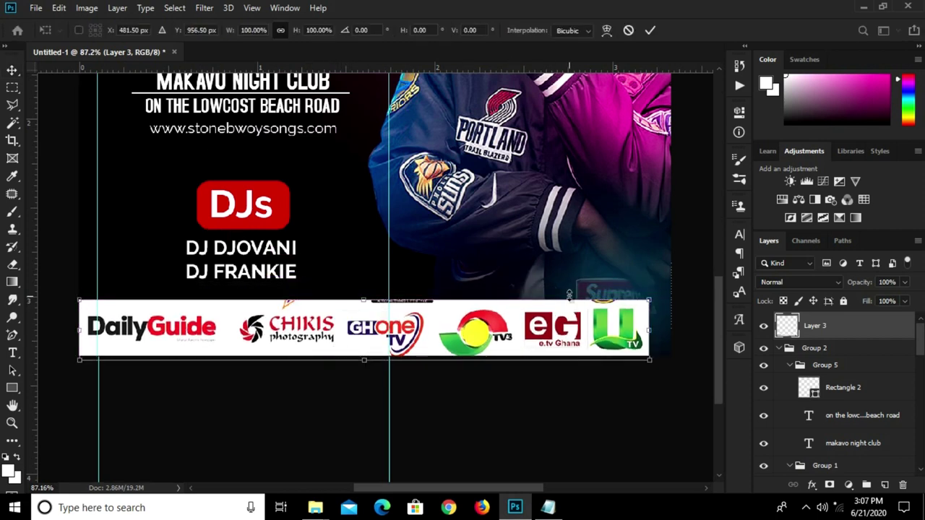
left_click_drag(642, 298, 680, 295)
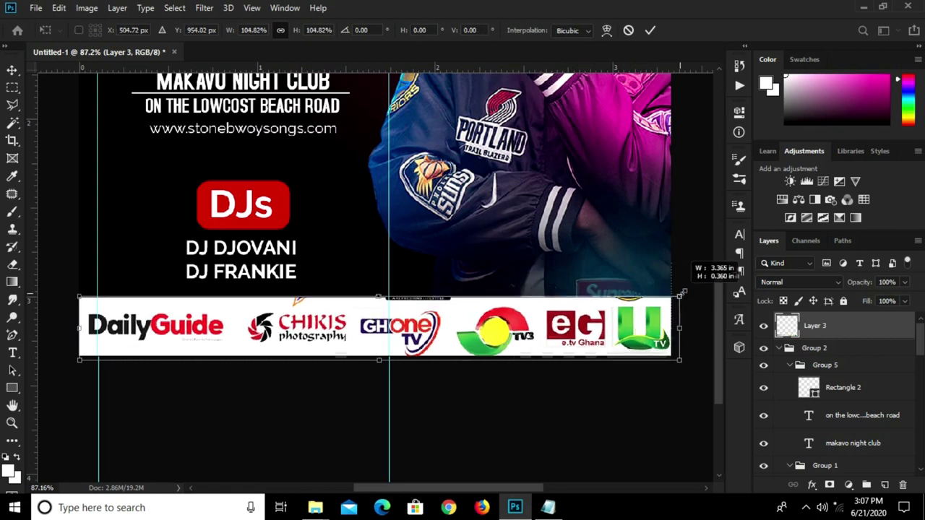
left_click(650, 32)
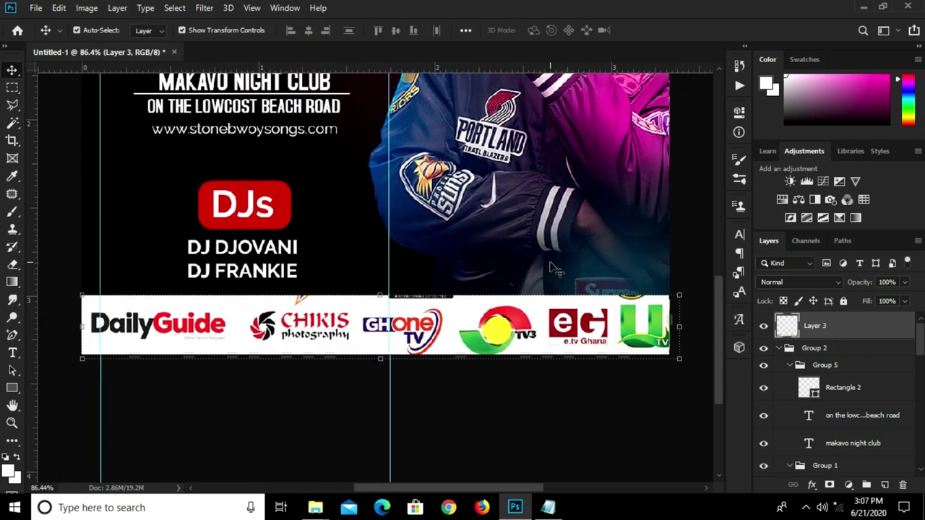
key("m")
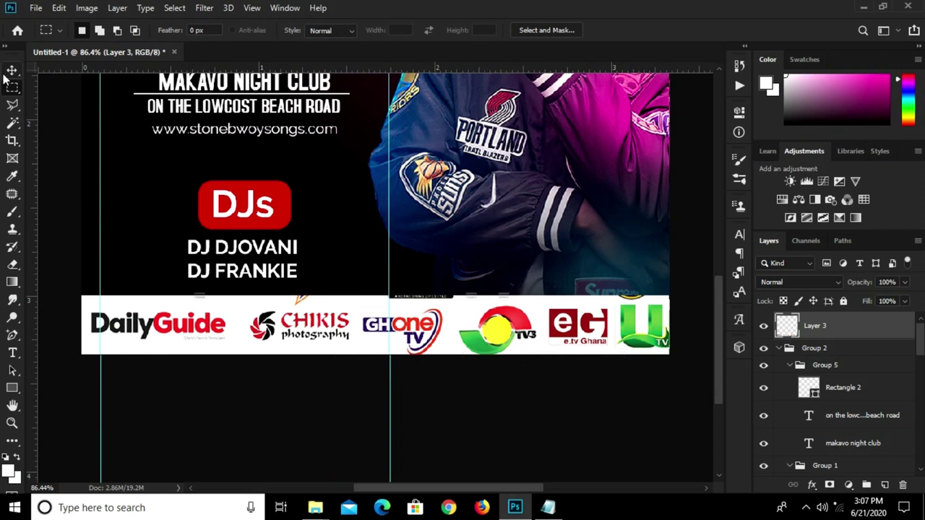
Select a thin band along the logo strip's top edge and adjust it with Transform Selection.
left_click_drag(80, 290, 689, 302)
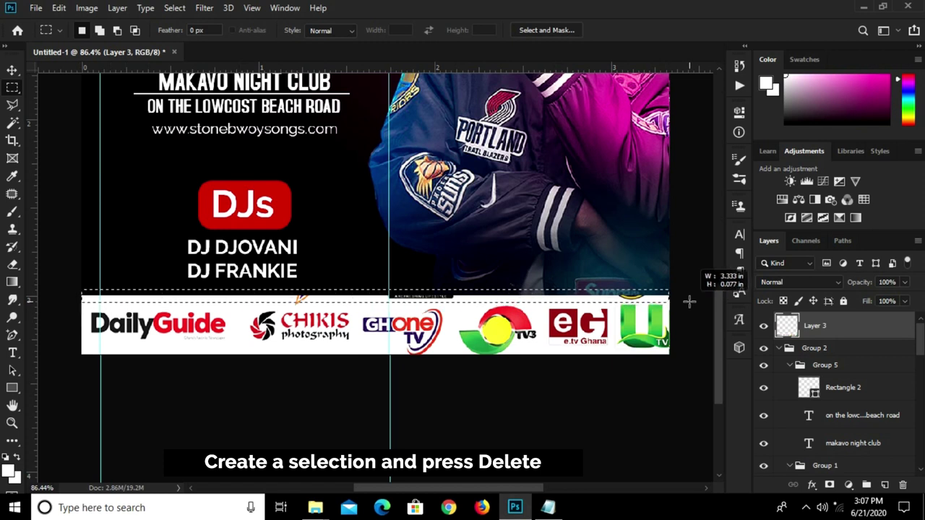
left_click_drag(689, 302, 689, 302)
right_click(375, 295)
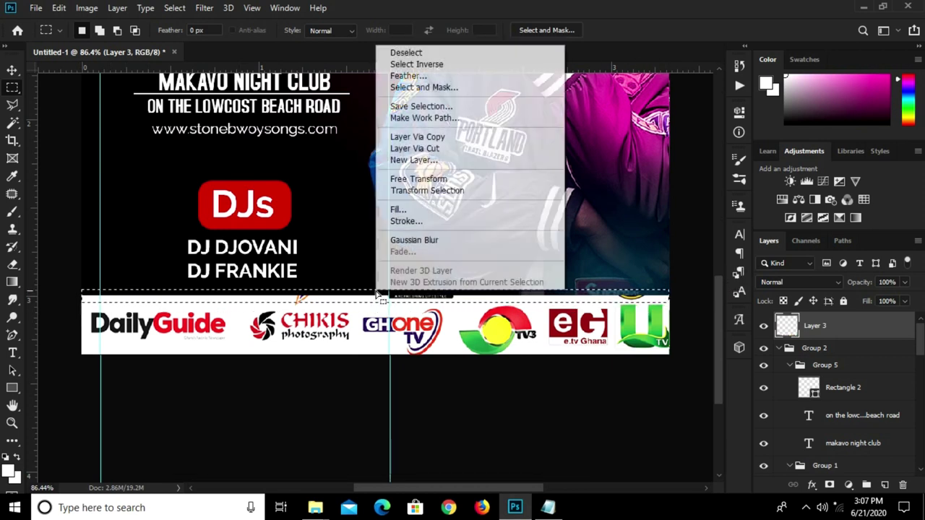
left_click(416, 190)
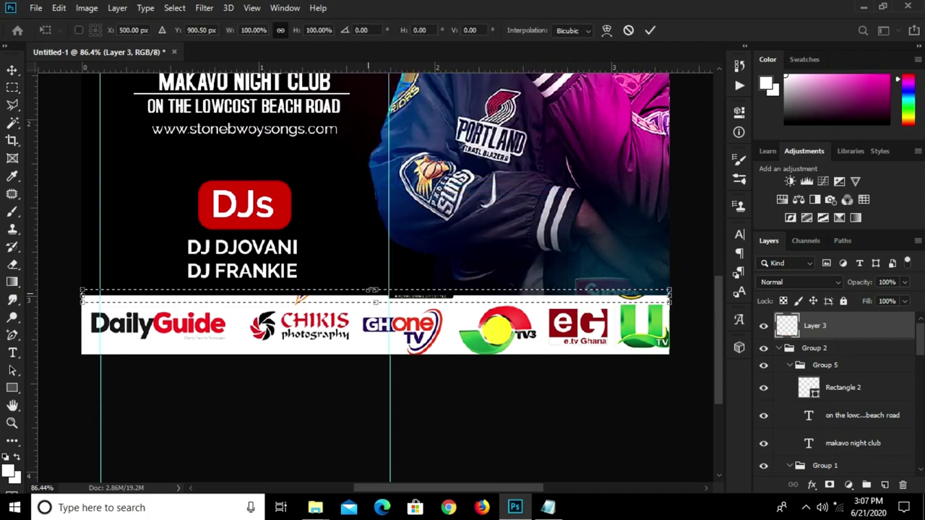
scroll(374, 310, "up", 1)
scroll(374, 310, "up", 1)
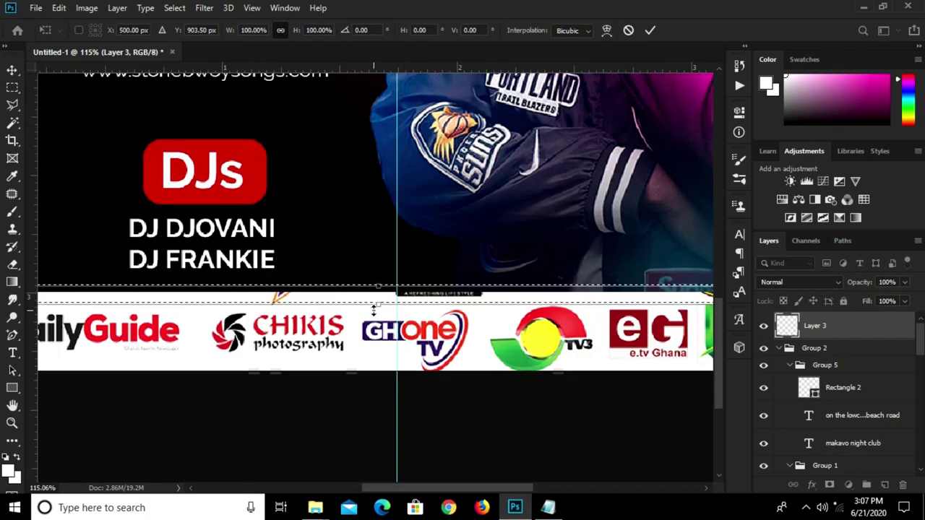
scroll(373, 310, "down", 1)
scroll(373, 310, "down", 1)
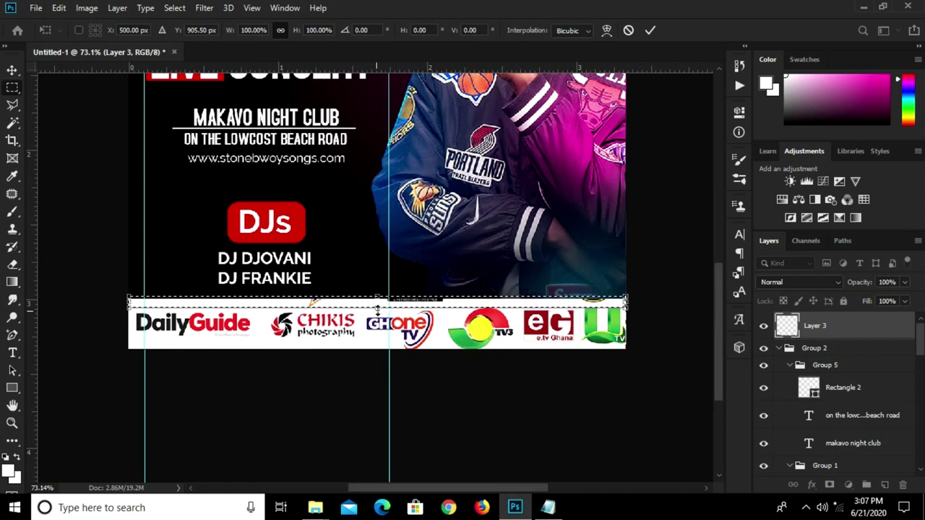
key("Return")
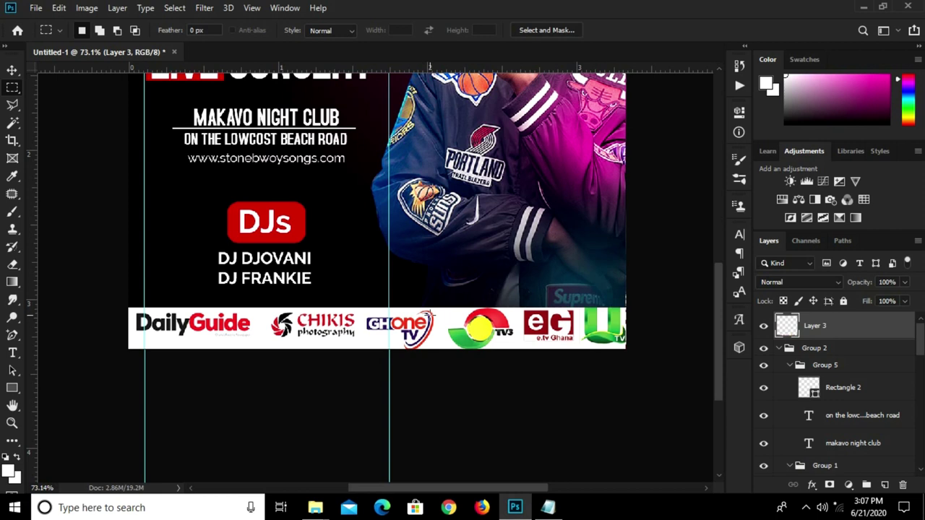
Nudge the logo strip down to Y 905.50 px and bring the concert notes forward.
key("v")
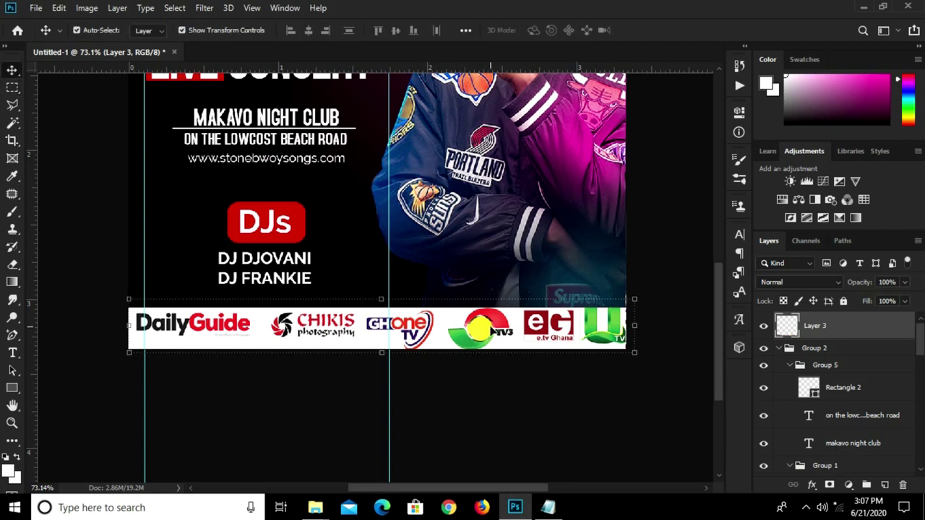
key("Down")
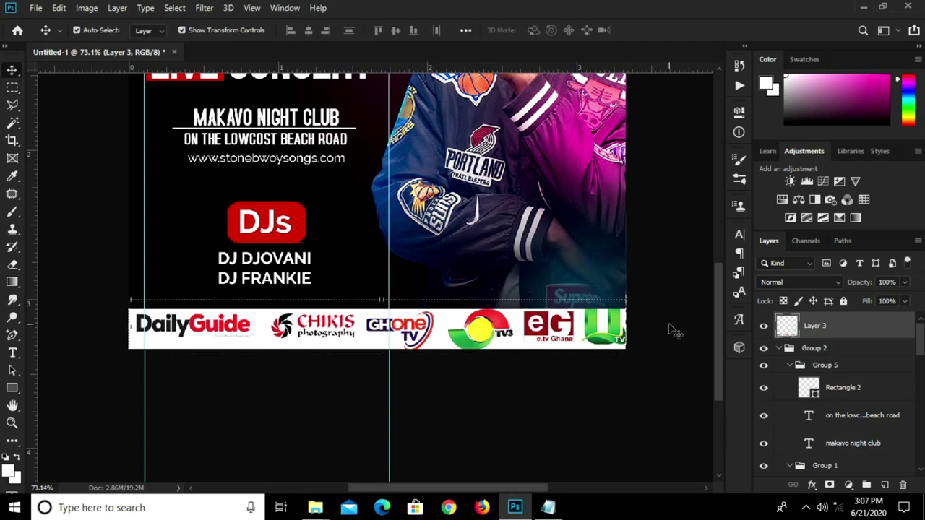
left_click(670, 331)
left_click(550, 507)
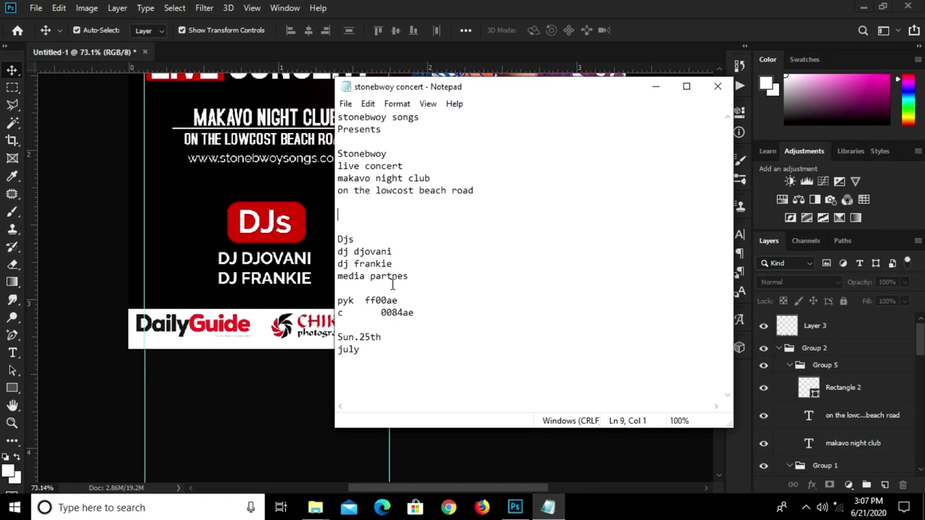
Copy the media partnes line from the concert notes.
left_click_drag(416, 282, 346, 280)
right_click(355, 281)
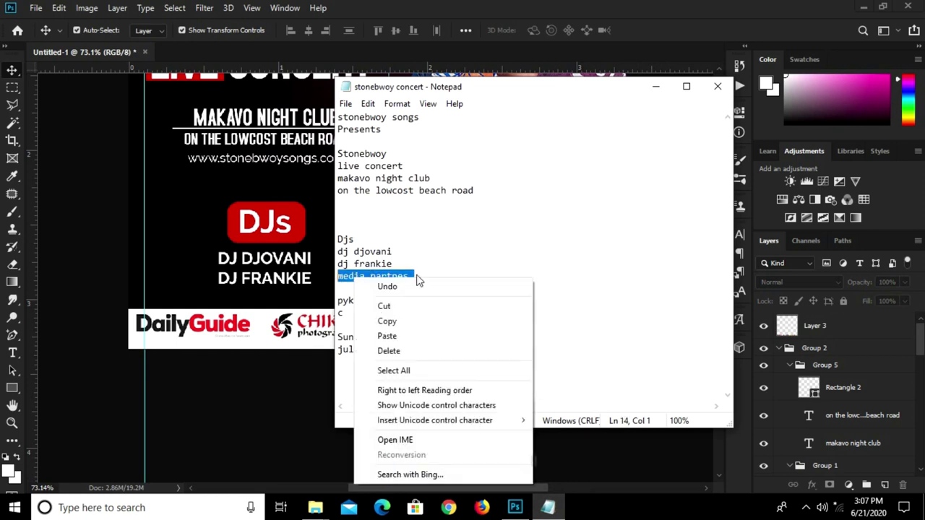
left_click(405, 317)
left_click(282, 303)
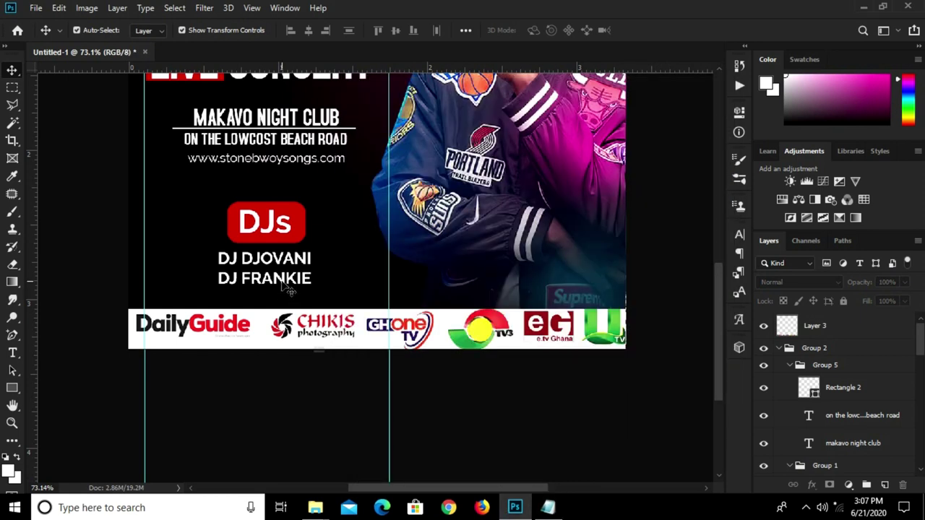
Duplicate the beach road text layer to just above the logo strip.
left_click(282, 283)
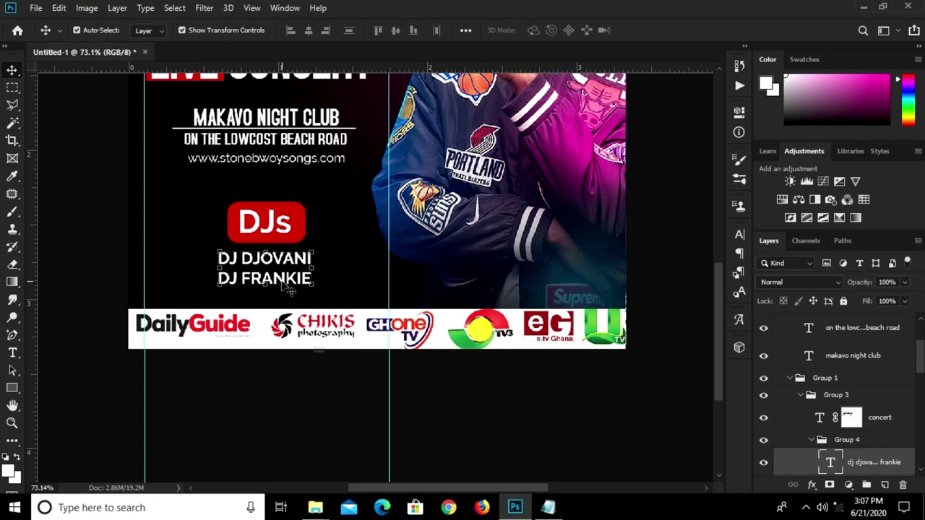
left_click(279, 143)
left_click_drag(286, 144, 426, 301)
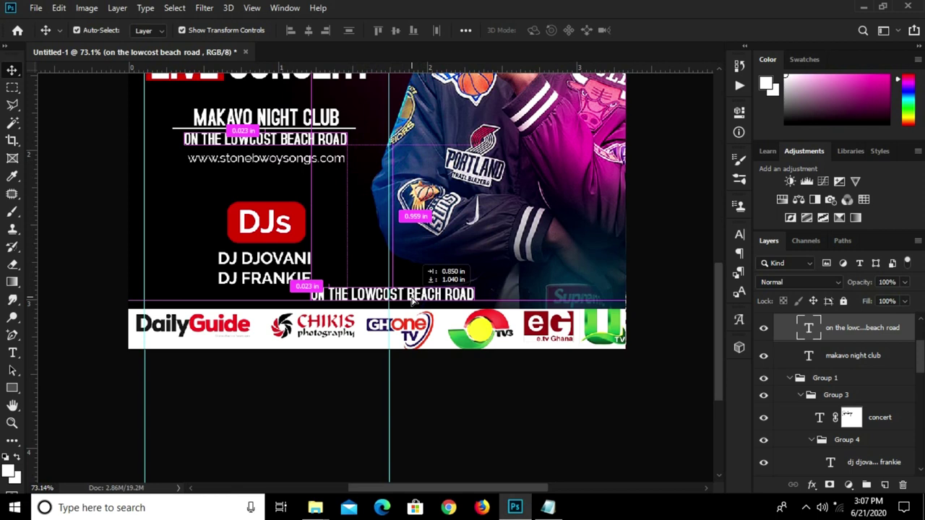
left_click_drag(425, 300, 413, 309)
Retype the copied line as 'MEDIA PARTNES'.
key("t")
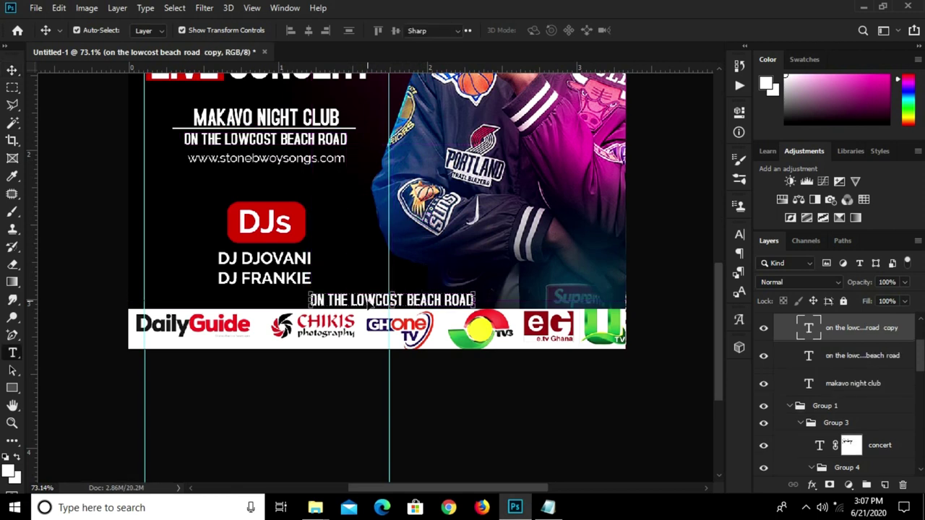
left_click(368, 303)
key("ctrl+a")
type("MEDIA PARTNES")
left_click(572, 179)
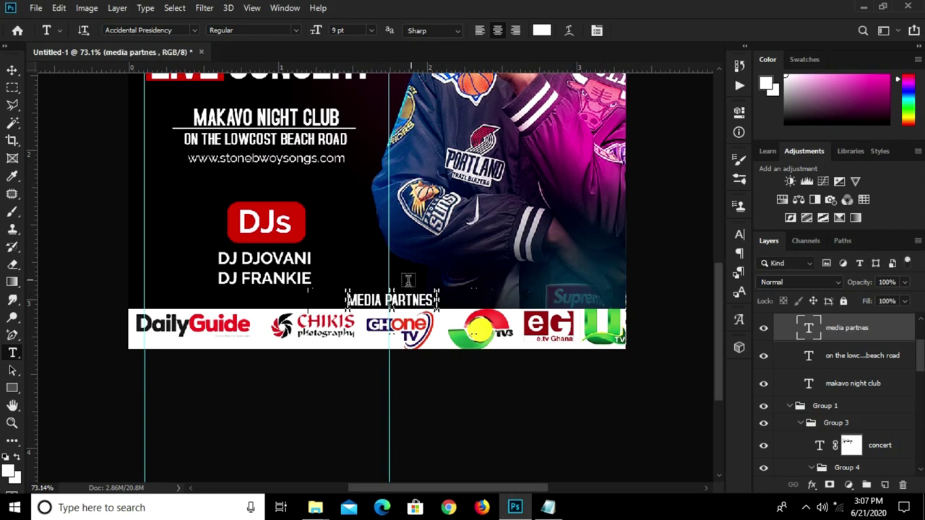
Turn off All Caps for the partners heading in the Character panel.
key("v")
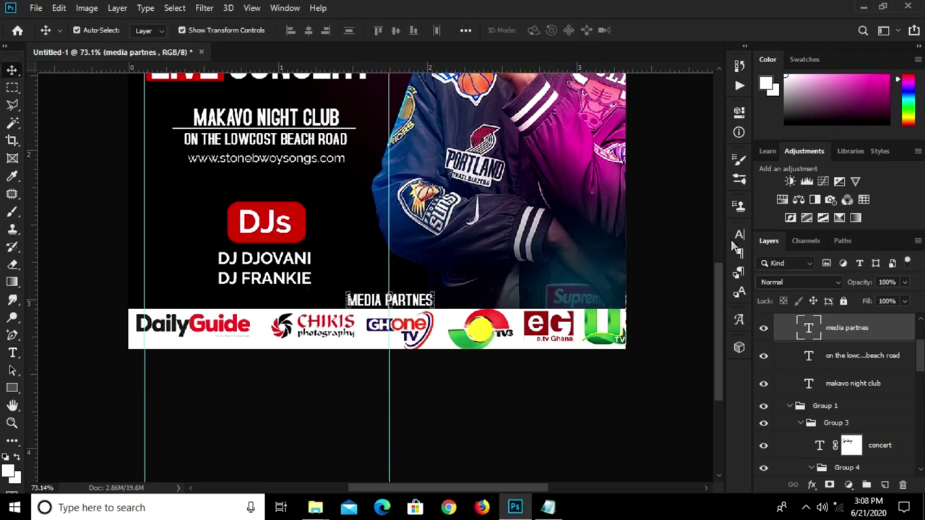
left_click(740, 235)
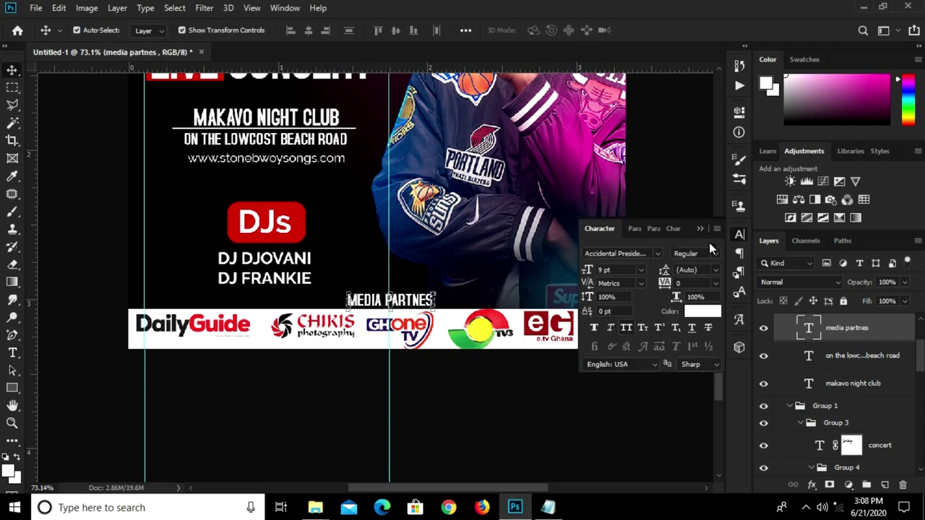
key("ctrl+shift+k")
left_click(700, 228)
scroll(365, 302, "up", 1)
scroll(365, 302, "up", 2)
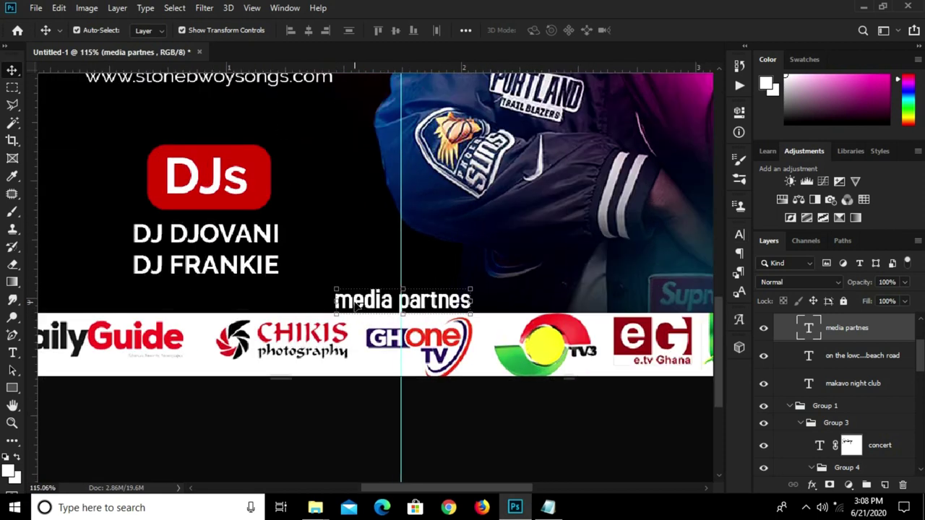
Capitalize the M and P so the heading reads 'Media Partnes', then deselect it.
key("t")
double_click(358, 301)
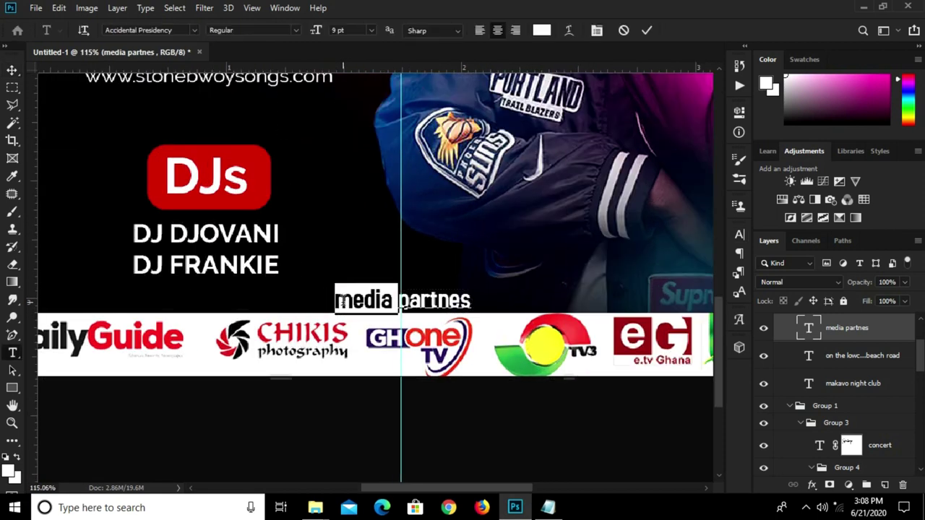
left_click_drag(355, 300, 331, 299)
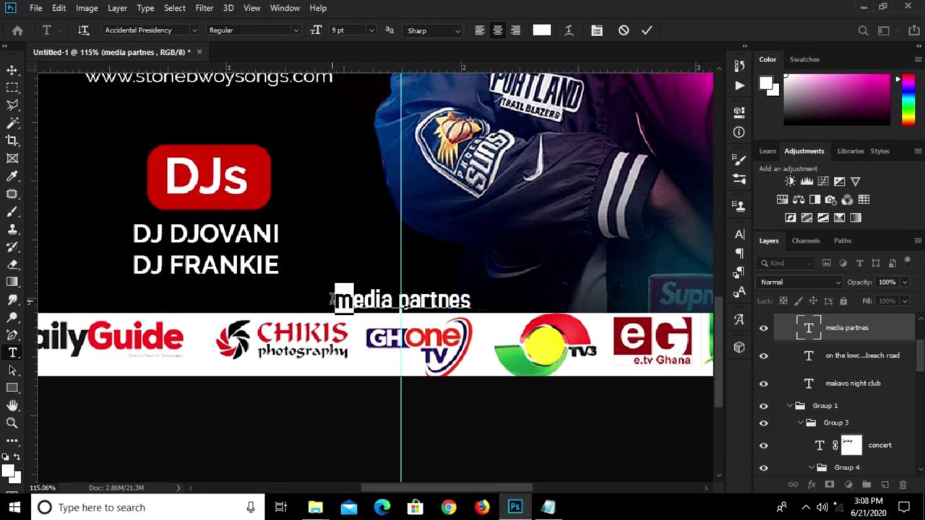
type("M")
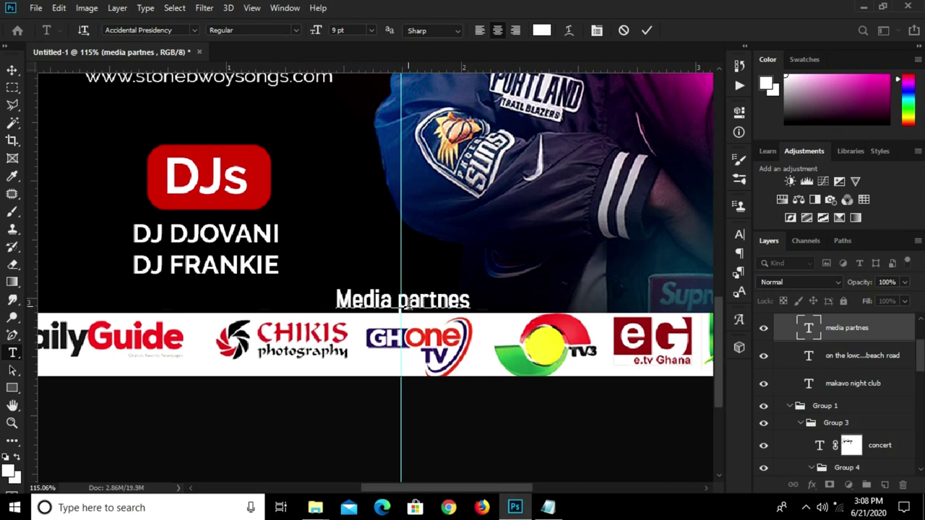
key("shift+Right")
type("P")
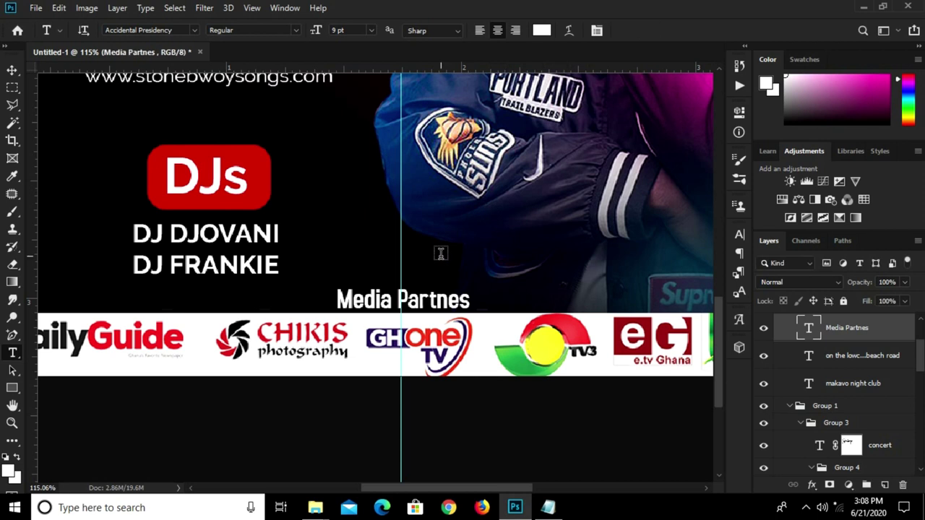
key("ctrl+Return")
scroll(427, 266, "down", 3)
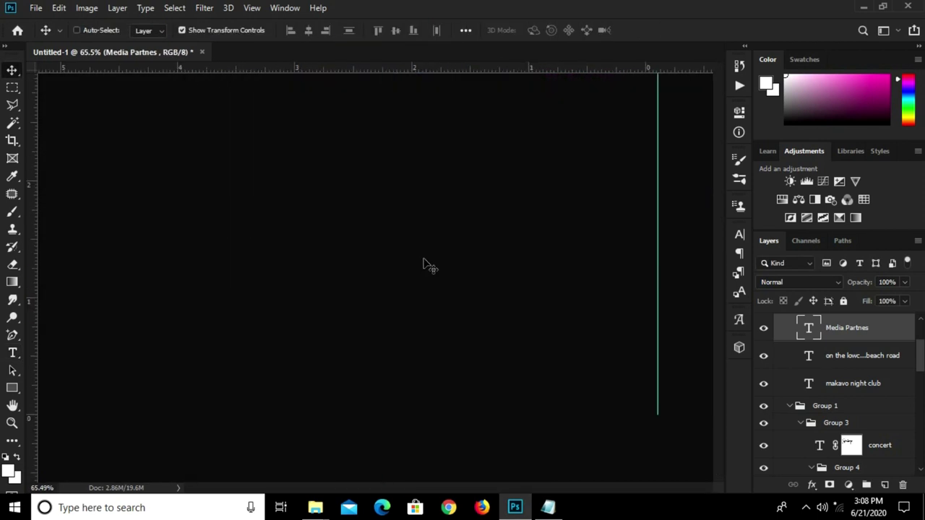
scroll(427, 266, "down", 2)
left_click(629, 278)
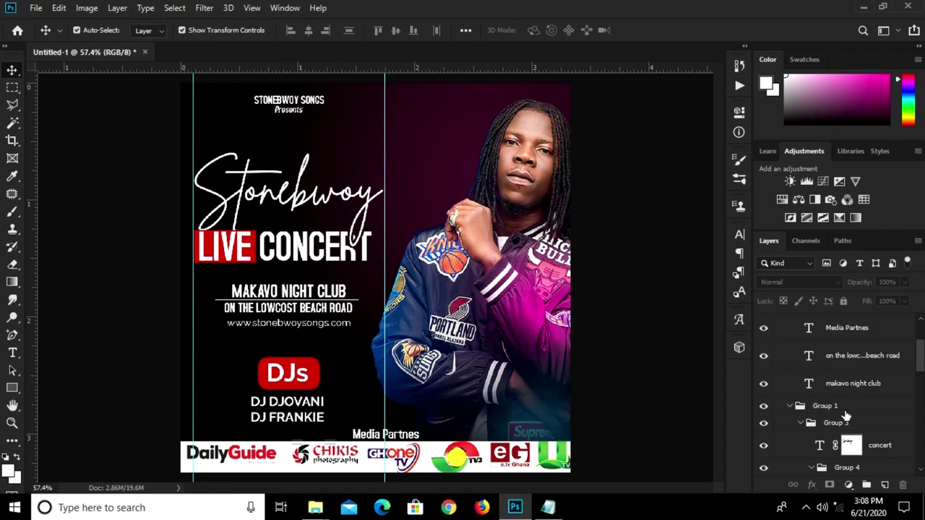
scroll(846, 417, "down", 3)
scroll(846, 418, "down", 3)
scroll(846, 419, "down", 3)
scroll(845, 422, "down", 3)
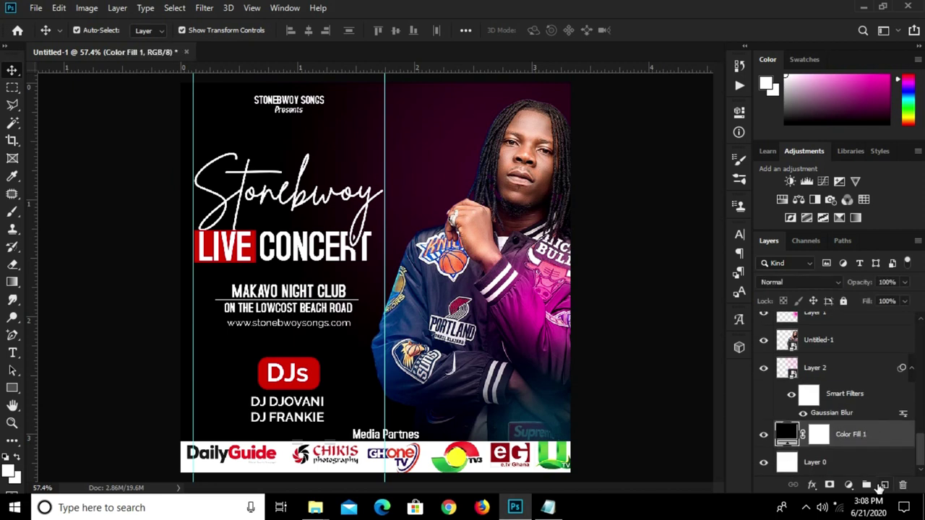
Add empty Layer 4, select the Brush Tool, open the foreground Color Picker, then show Notepad.
left_click(883, 485)
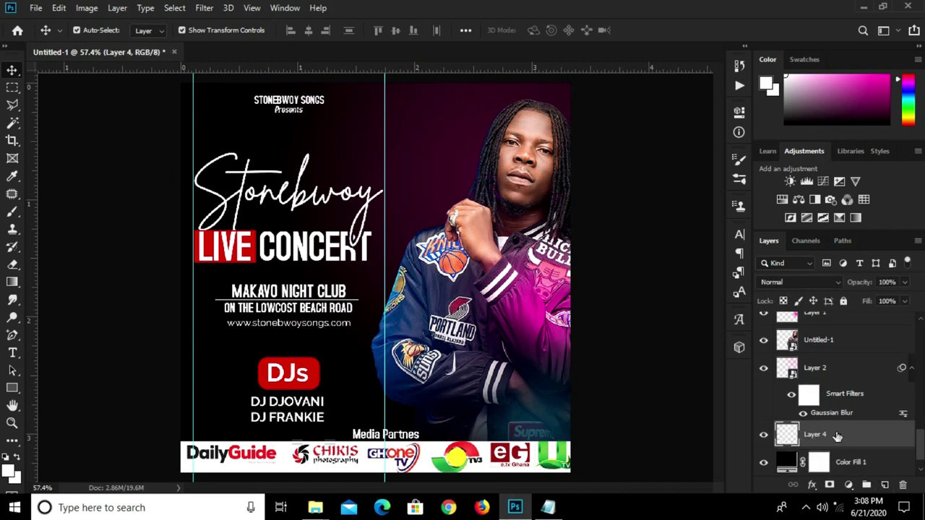
left_click(12, 211)
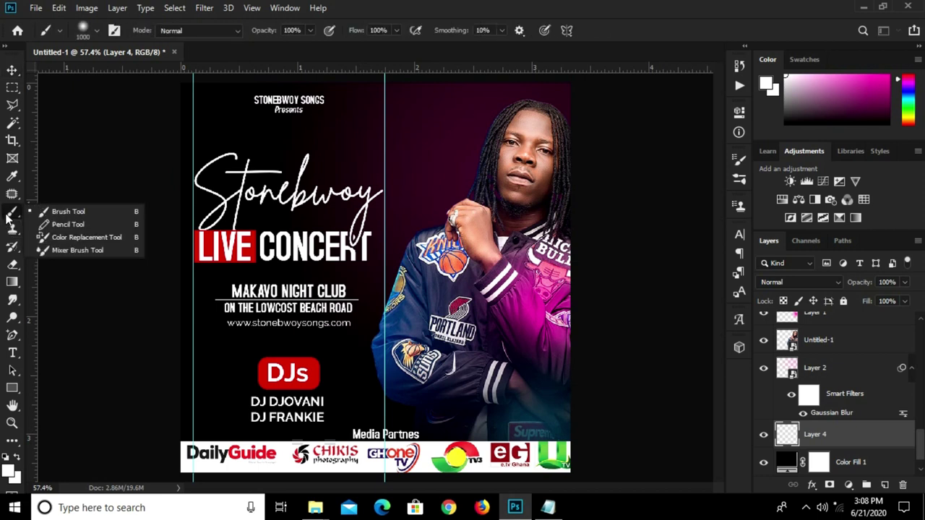
left_click(62, 210)
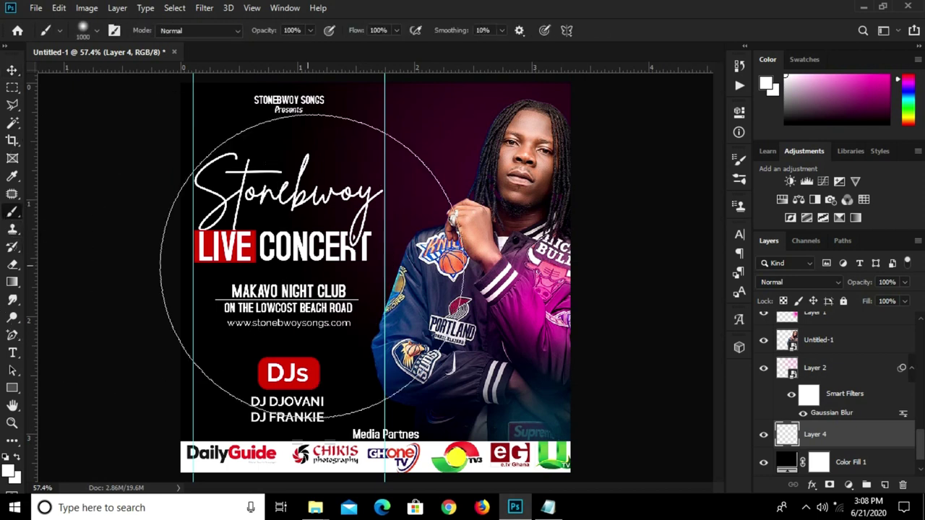
left_click(11, 471)
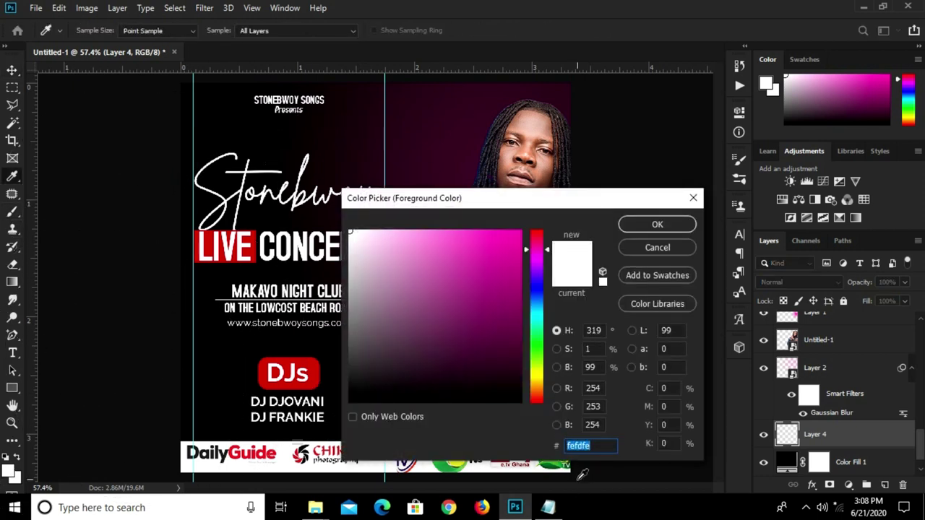
left_click(548, 507)
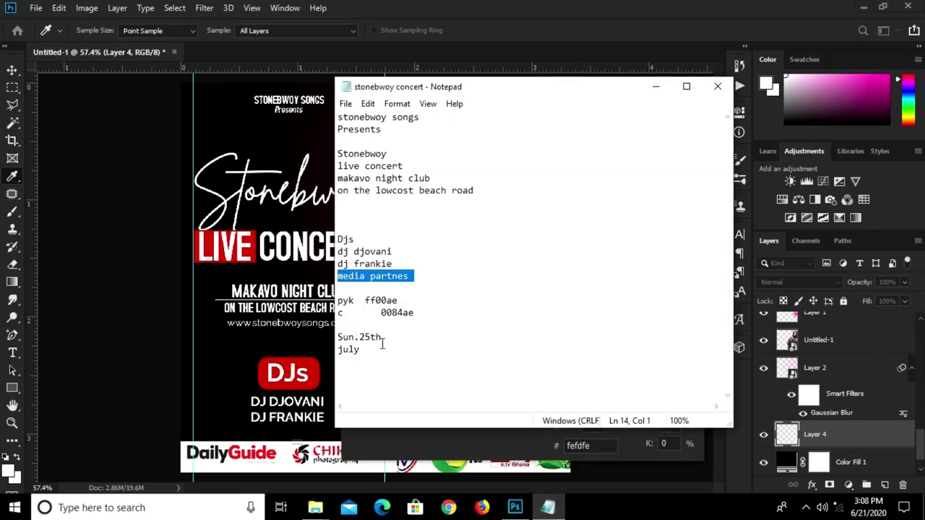
Copy colour code 0084ae from the notes and select the picker's hex value fefdfe.
mouse_move(338, 312)
left_mouse_down()
mouse_move(413, 313)
mouse_move(383, 313)
left_mouse_up()
right_click(394, 312)
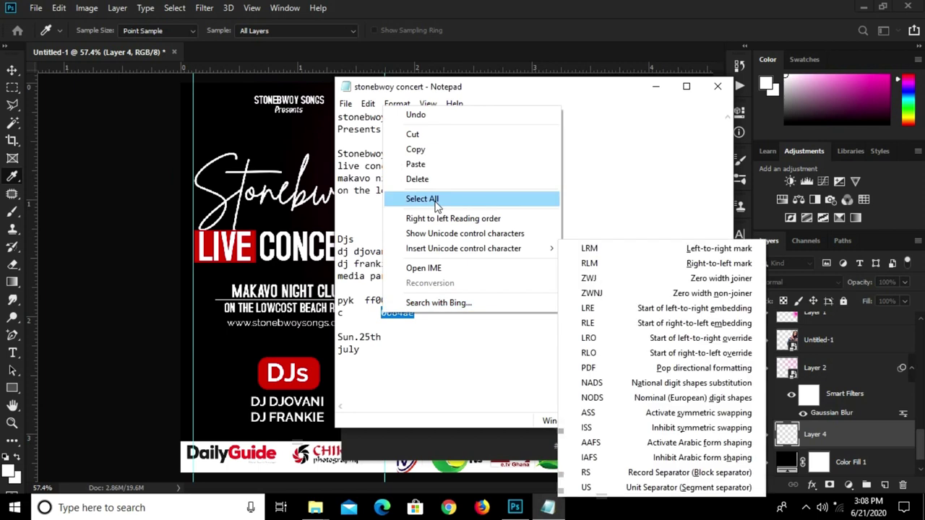
left_click(444, 151)
left_click(582, 6)
left_click(594, 446)
double_click(593, 446)
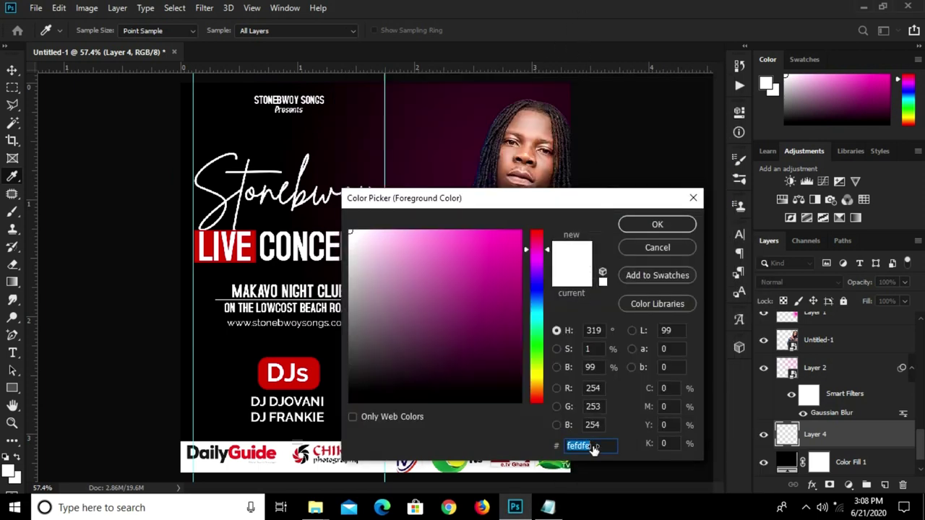
Set the foreground to 0084ae and paint an 800 px soft glow over the upper left.
key("ctrl+v")
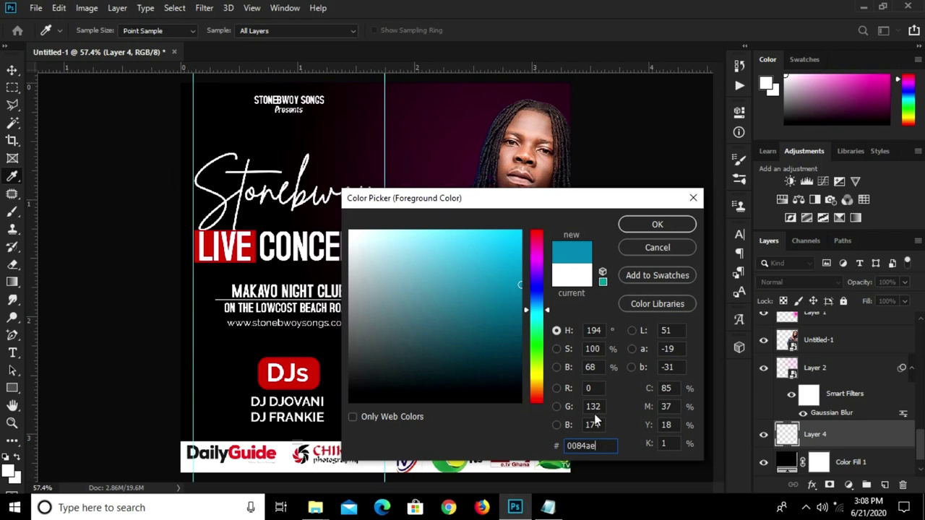
left_click(657, 224)
key("b")
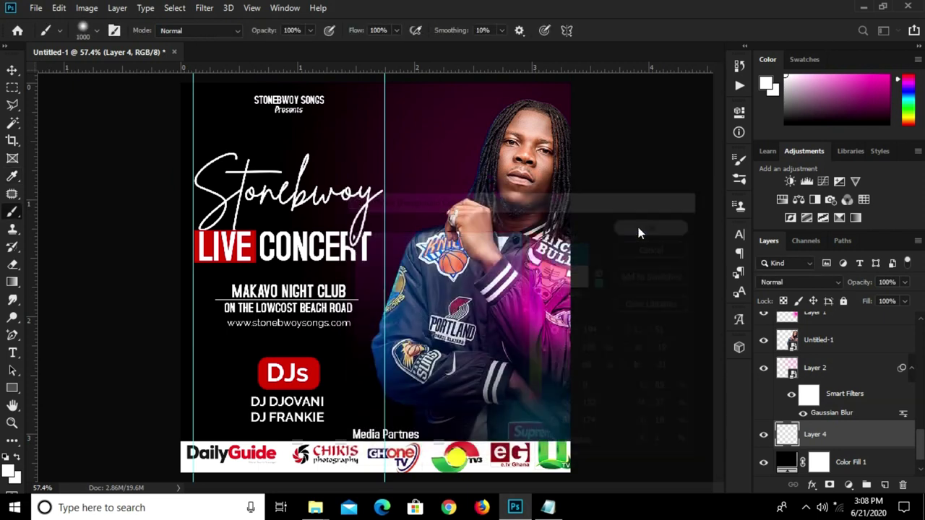
key("bracketleft")
key("bracketleft")
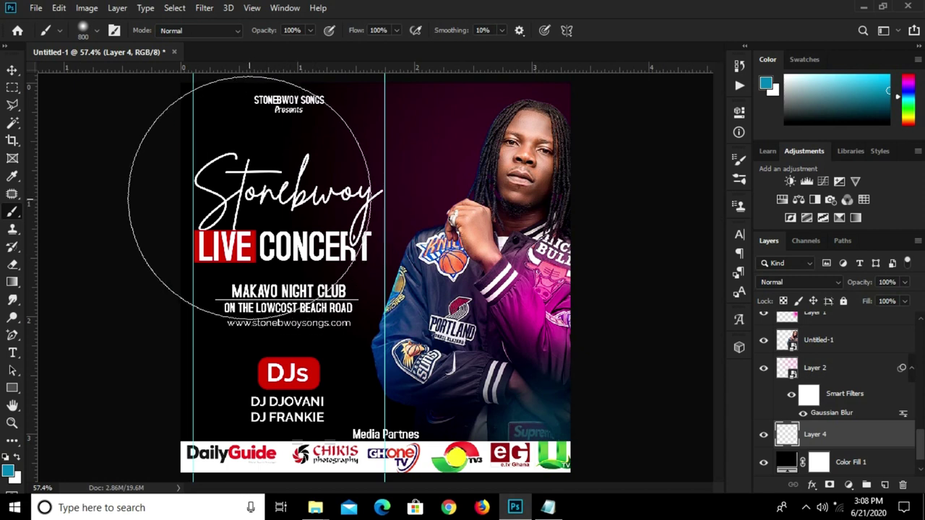
left_click_drag(250, 190, 243, 239)
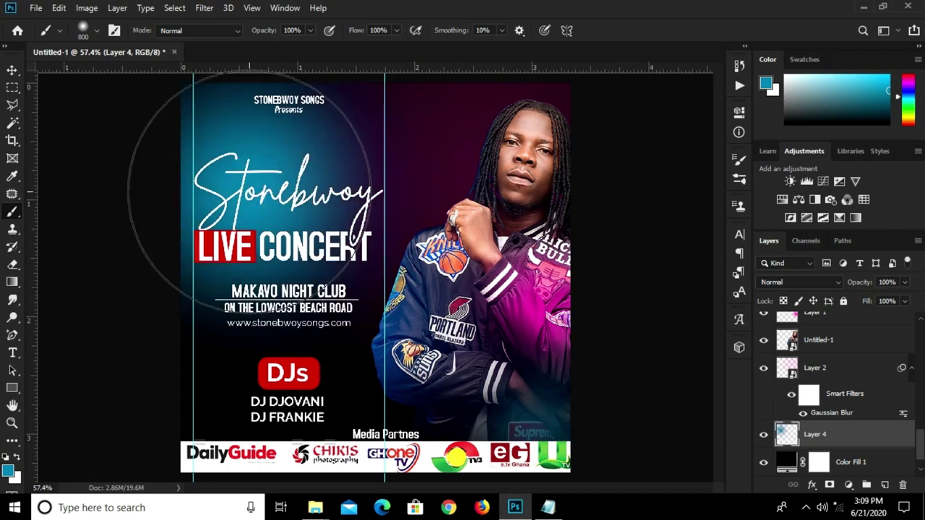
Blend the glow layer as Linear Dodge (Add) at 35% opacity.
left_click(783, 283)
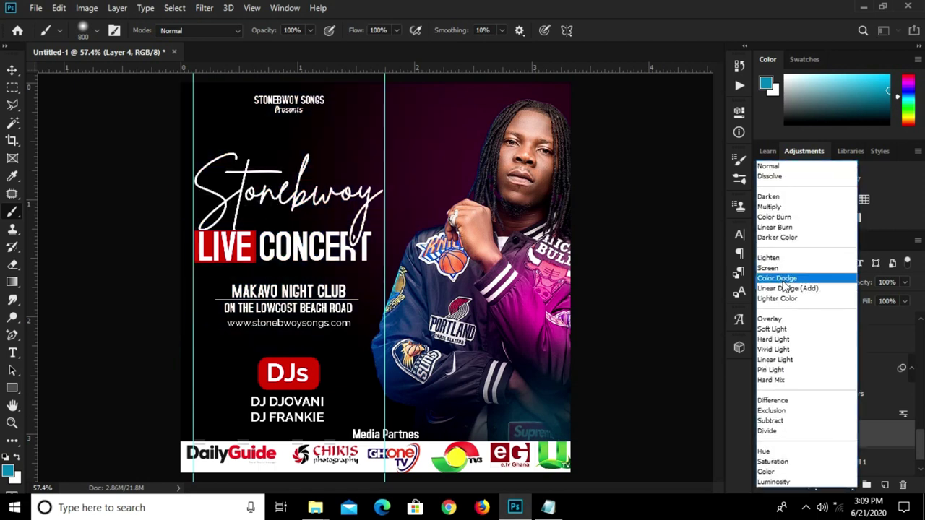
left_click(786, 290)
left_click(903, 282)
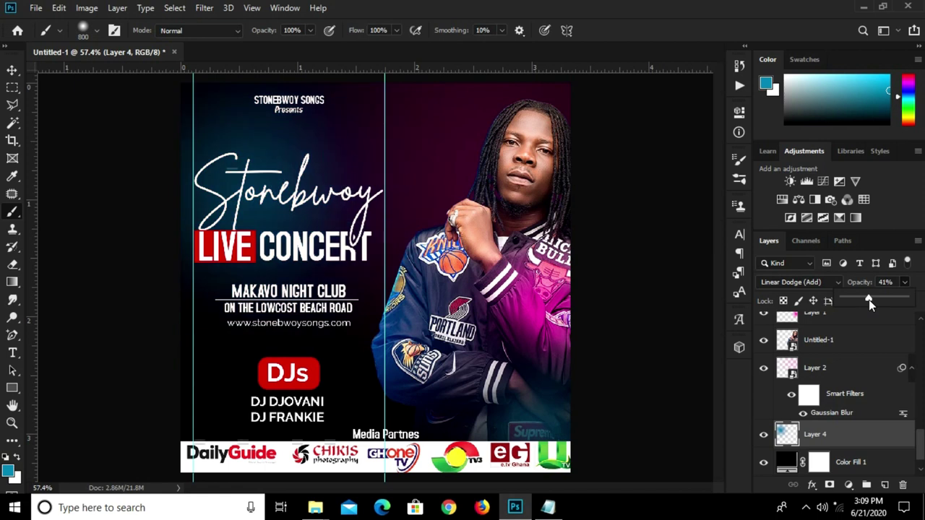
left_click(886, 282)
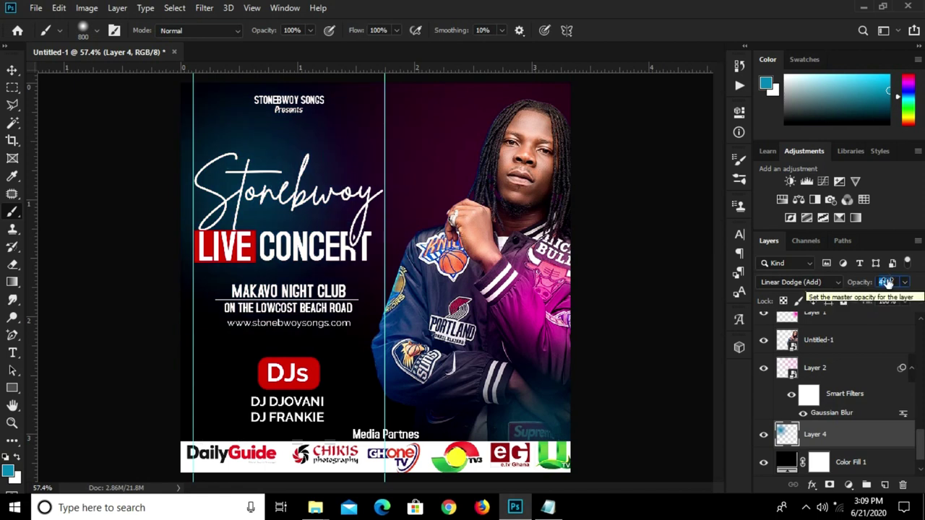
type("35")
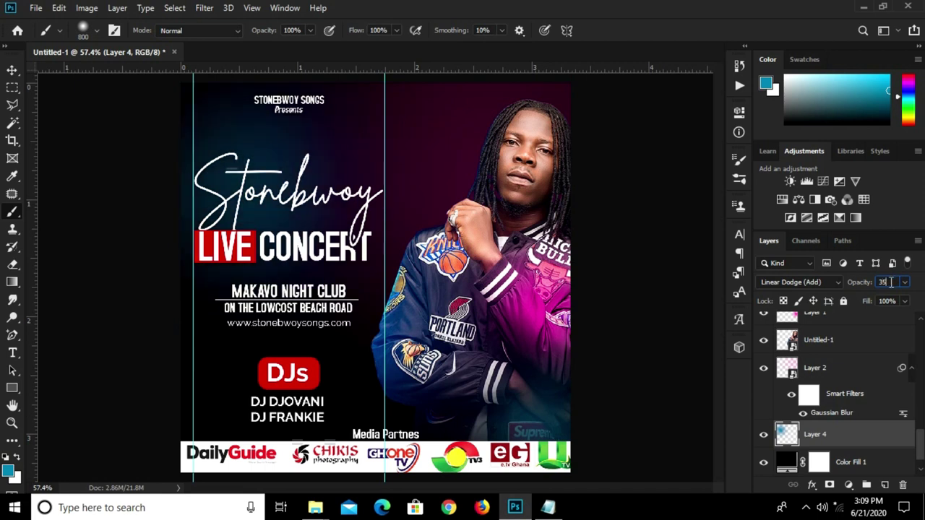
type("v")
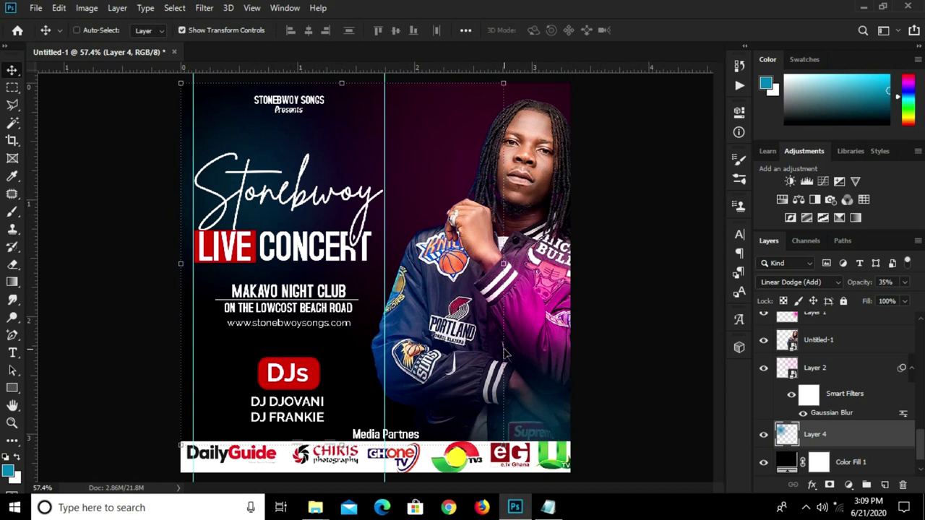
Scale the blue glow on Layer 4 up to about 110%.
key("ctrl")
key("ctrl+t")
key("ctrl+minus")
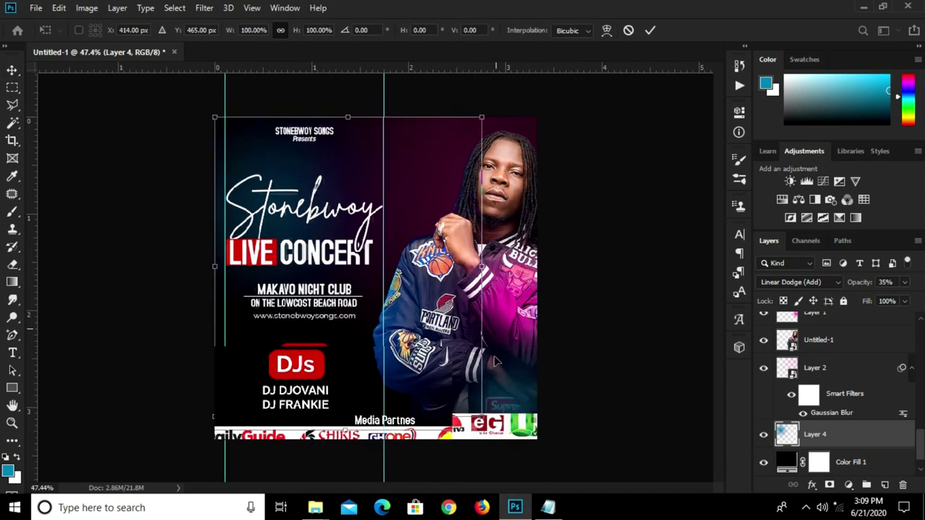
left_click_drag(482, 410, 494, 404)
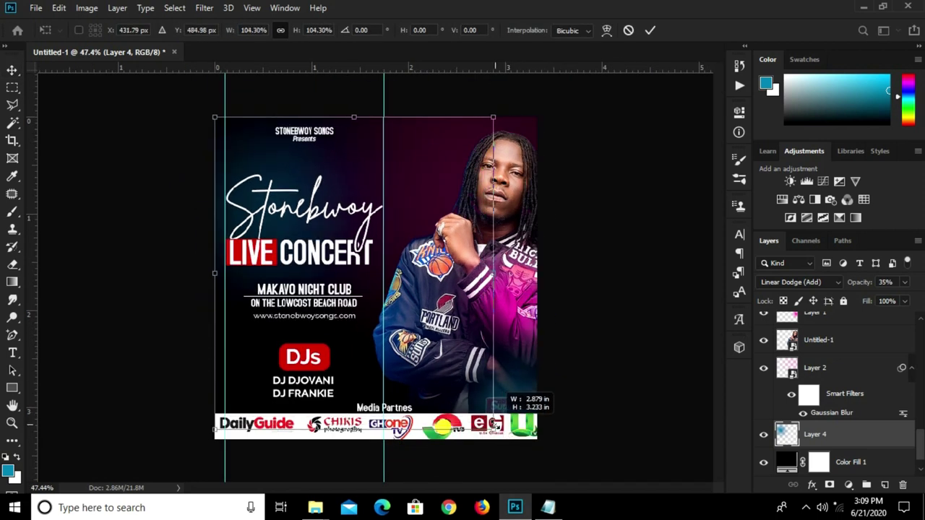
left_click_drag(315, 177, 265, 167)
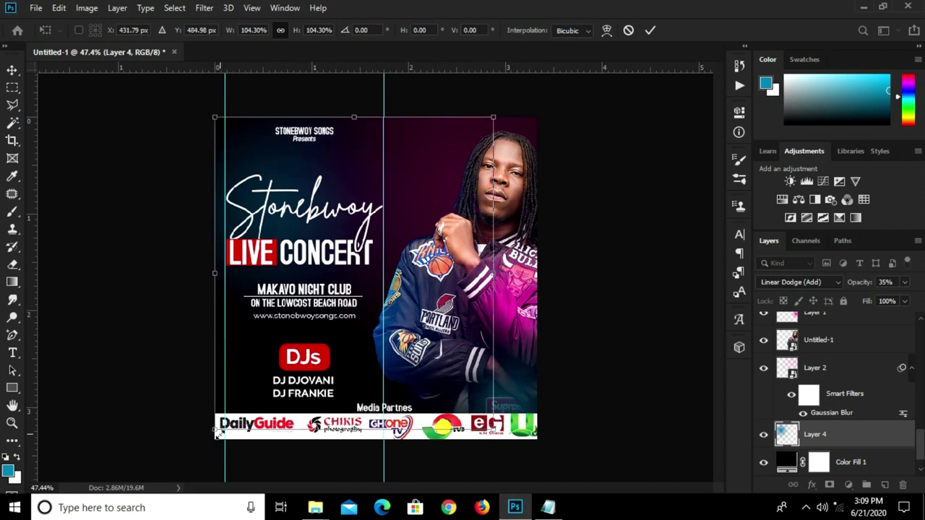
left_click_drag(216, 430, 200, 446)
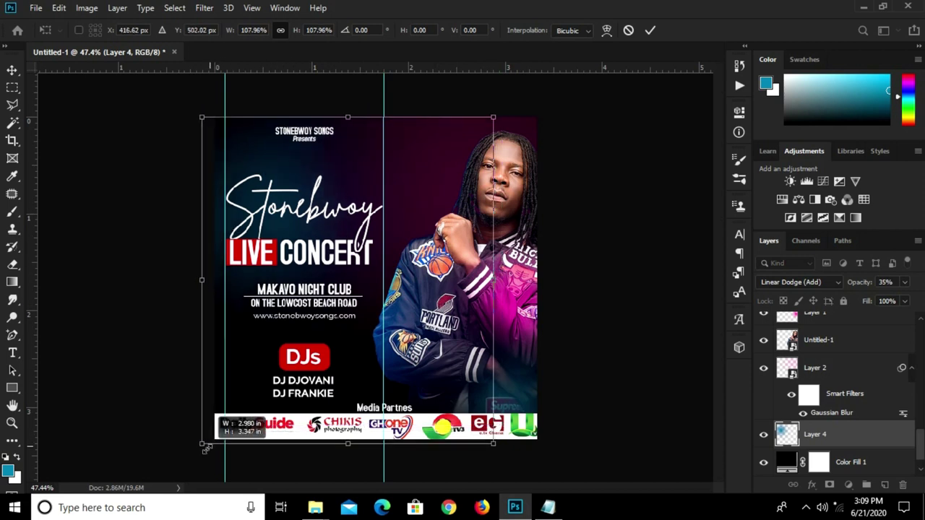
left_click(650, 31)
left_click(653, 216)
Lower Layer 2's opacity to 55% and reselect Layer 4.
left_click(448, 179)
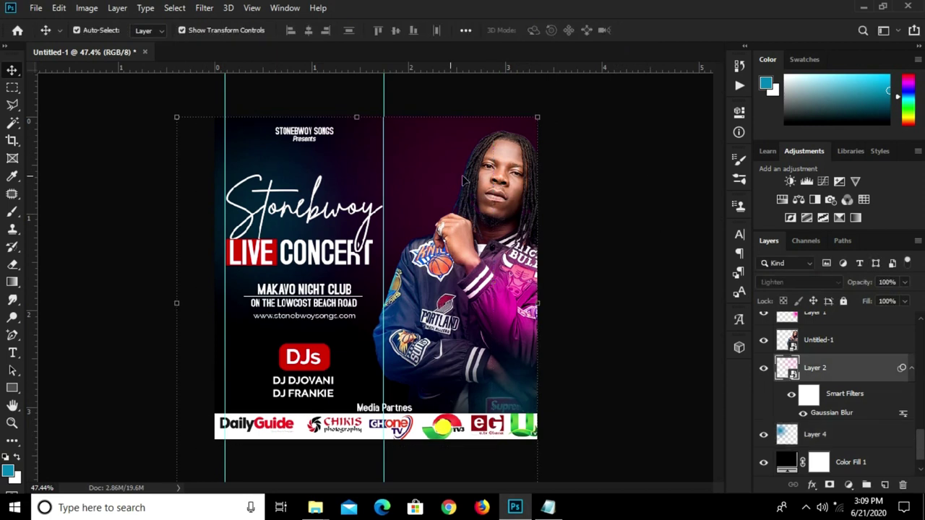
left_click(903, 283)
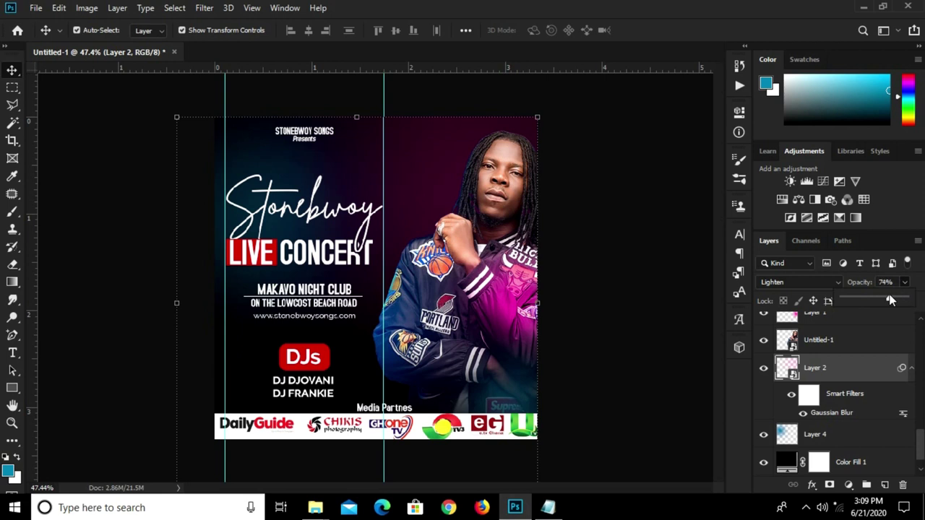
left_click(891, 285)
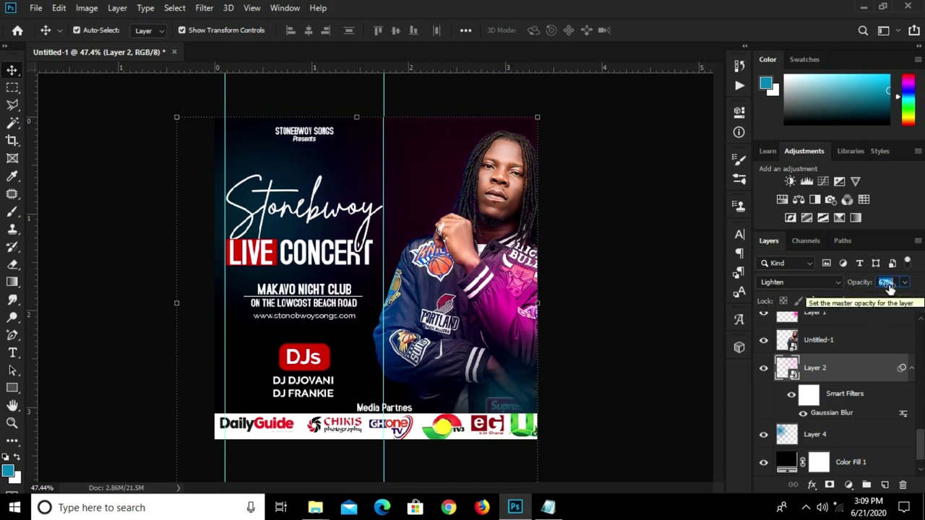
type("55")
key("Return")
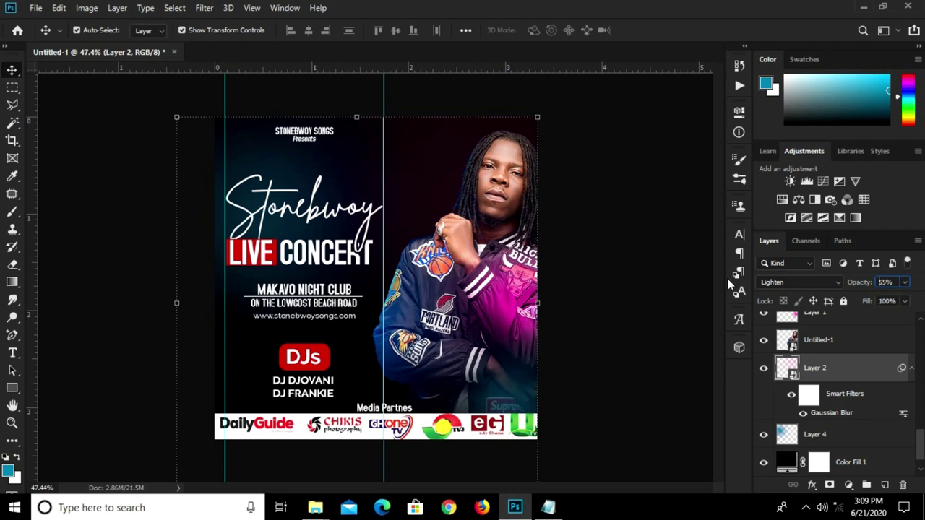
left_click(294, 176)
left_click(242, 157)
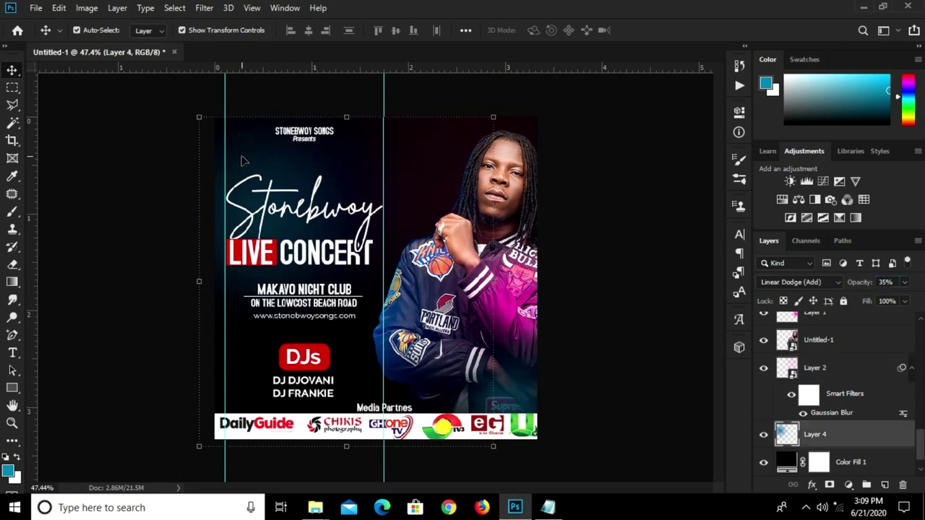
Duplicate the glow layer, flip the copy vertically and move it lower.
key("ctrl+j")
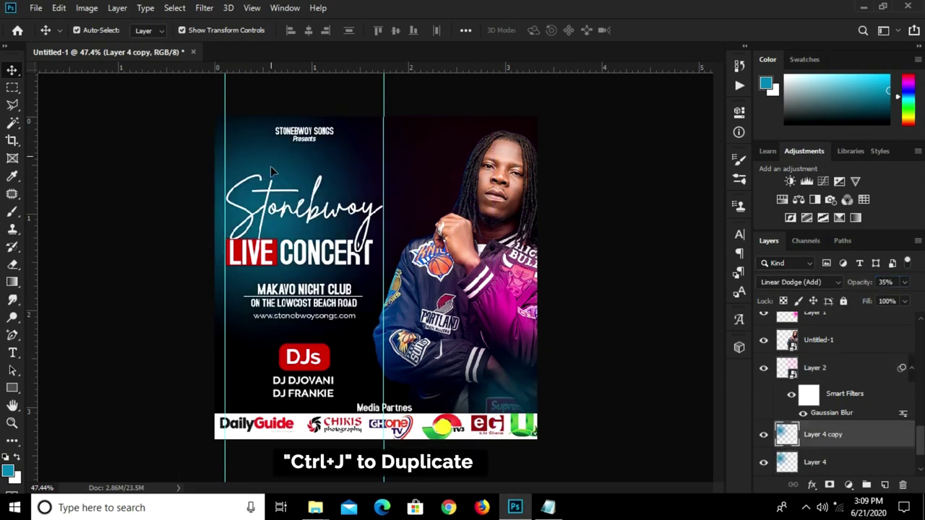
left_click_drag(273, 181, 273, 240)
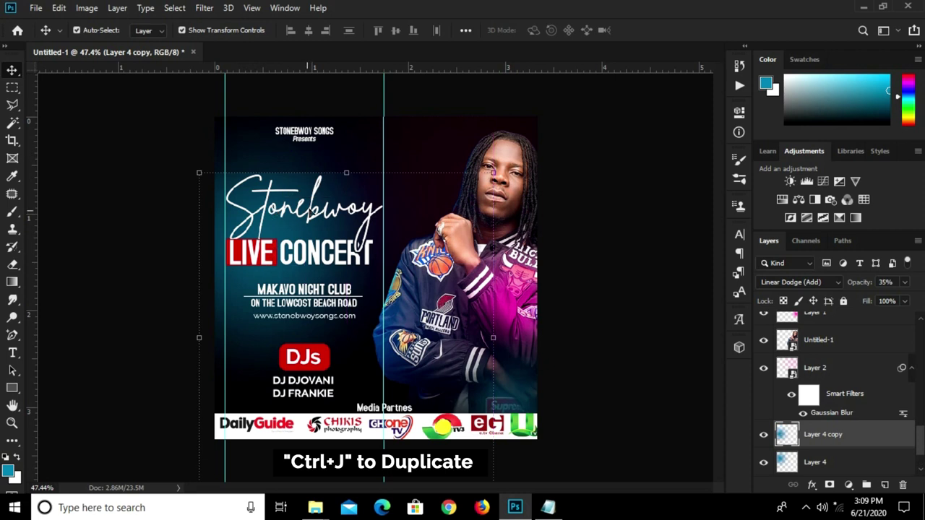
key("ctrl+t")
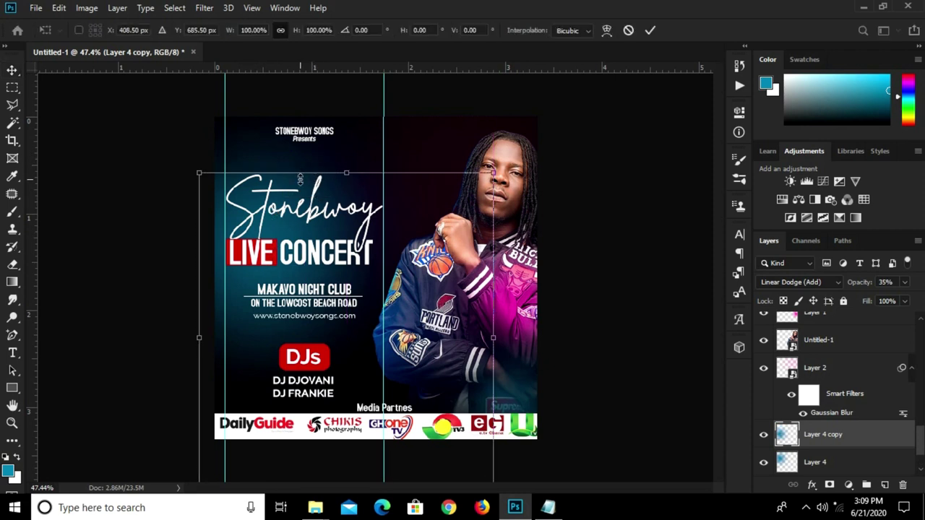
right_click(300, 182)
left_click(336, 361)
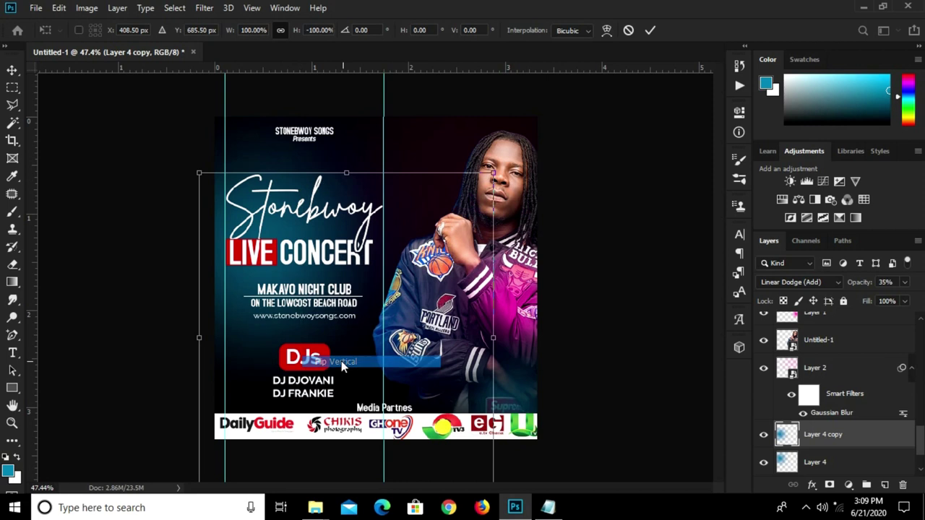
left_click_drag(267, 358, 267, 417)
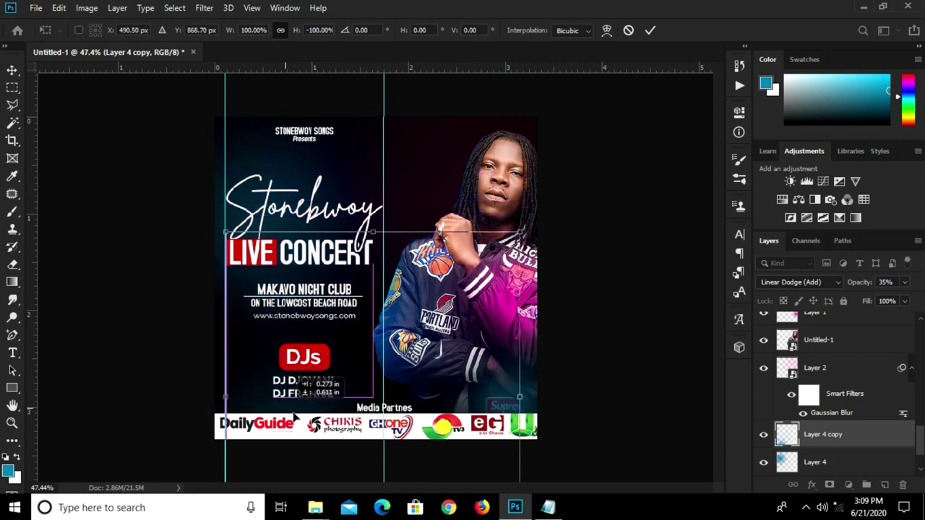
Rotate the glow copy about 159° and shift it toward the lower left.
key("ctrl+minus")
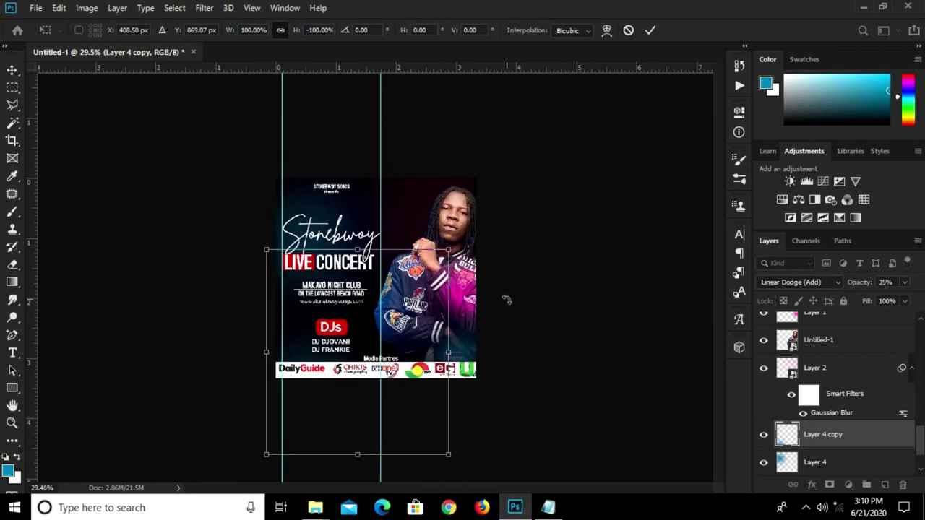
left_click_drag(512, 295, 309, 337)
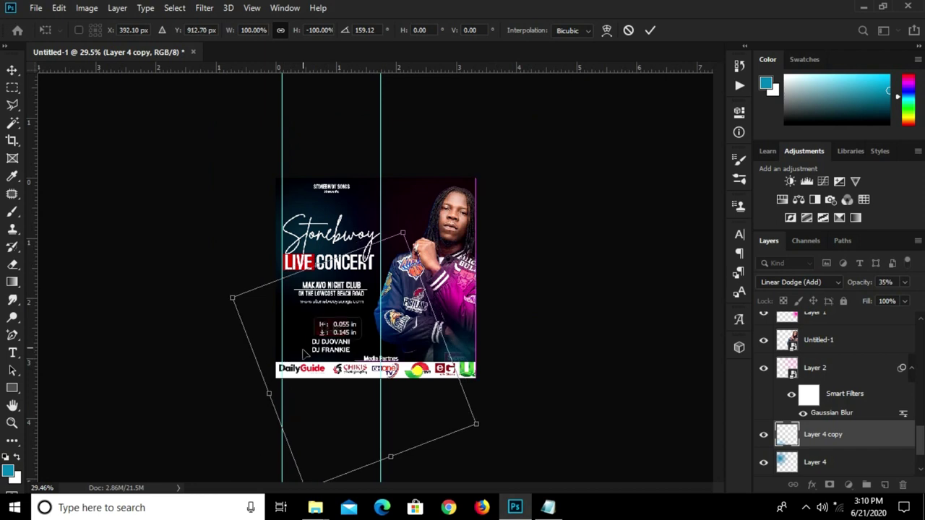
key("ctrl+plus")
left_click_drag(275, 378, 258, 346)
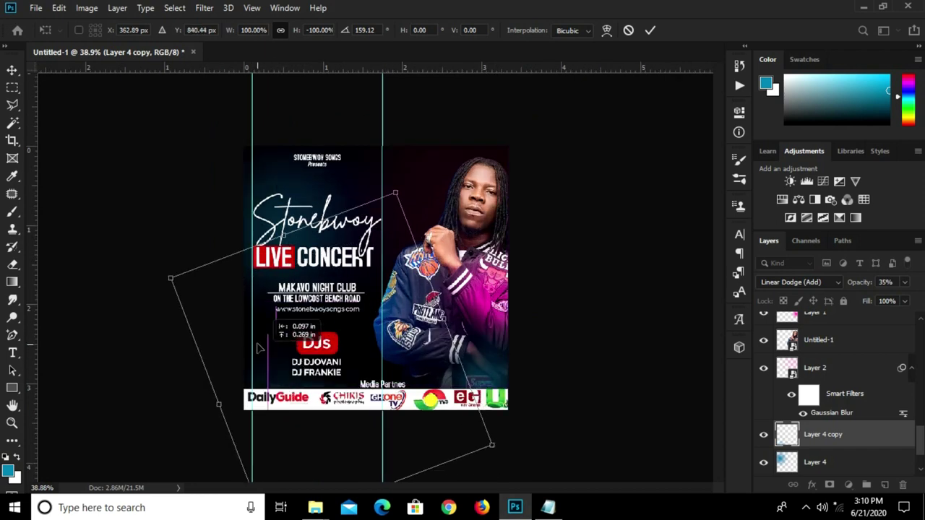
left_click(649, 31)
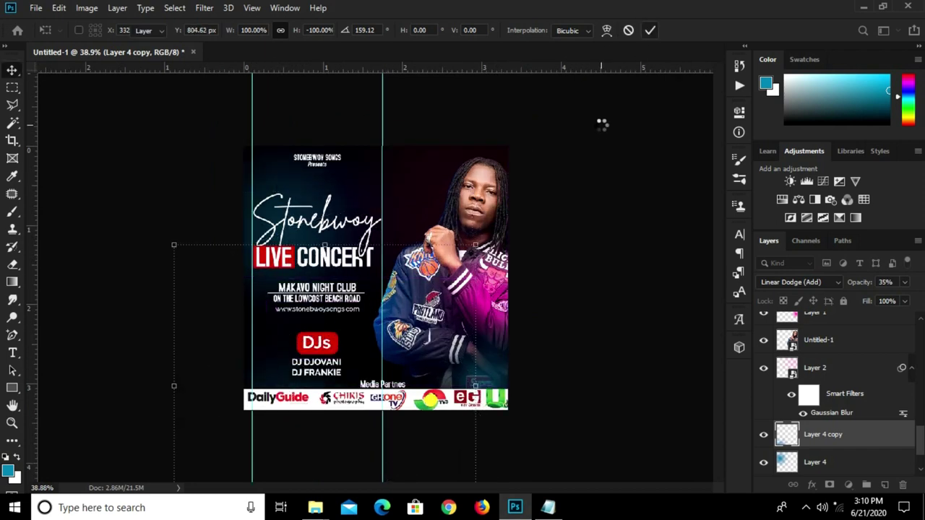
key("ctrl+minus")
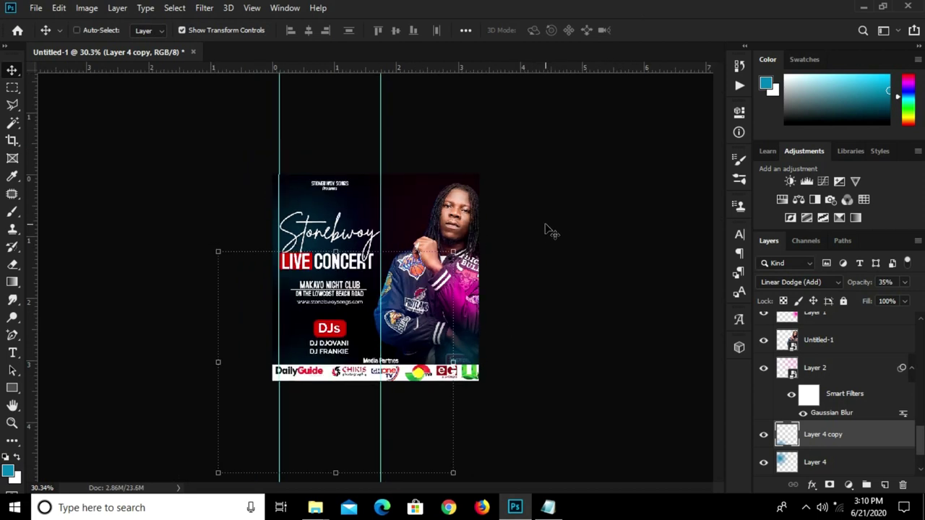
left_click(543, 233)
Fit the flyer on screen and clear both guides.
key("ctrl+0")
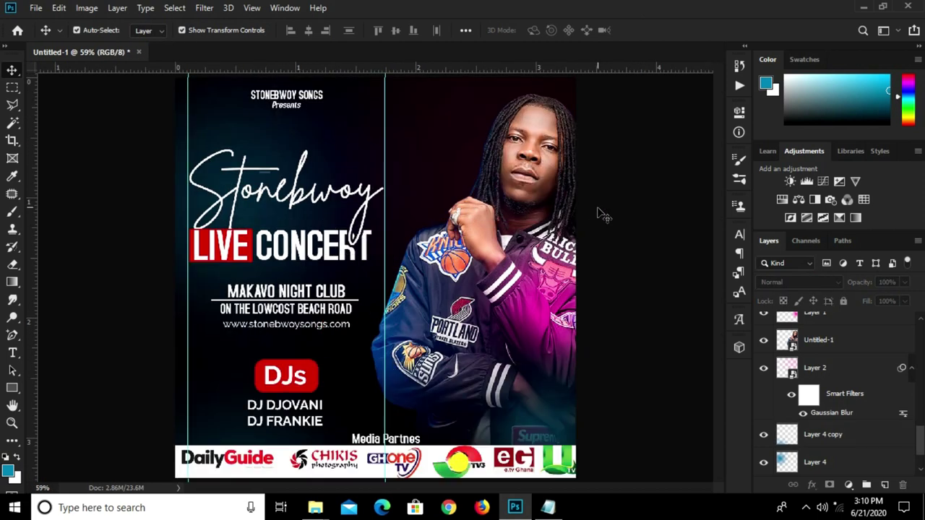
scroll(610, 214, "down", 1)
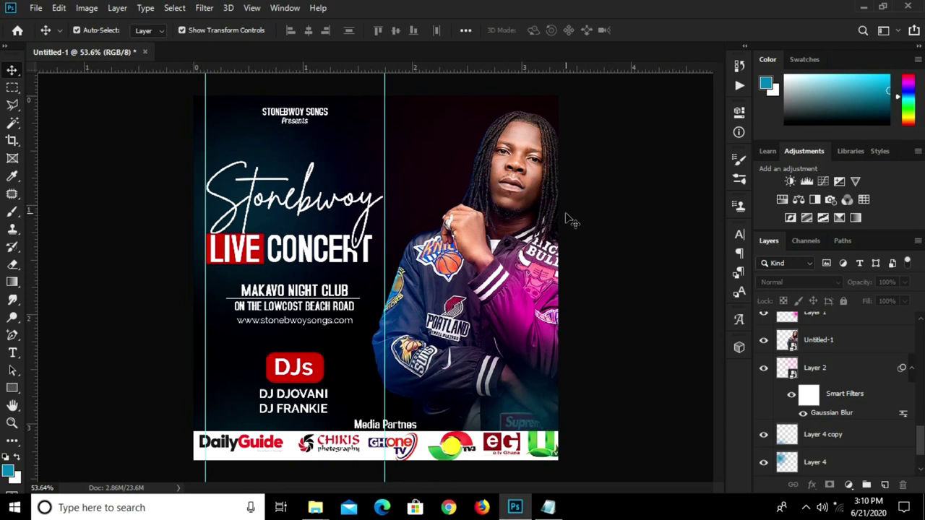
left_click(251, 7)
left_click(300, 337)
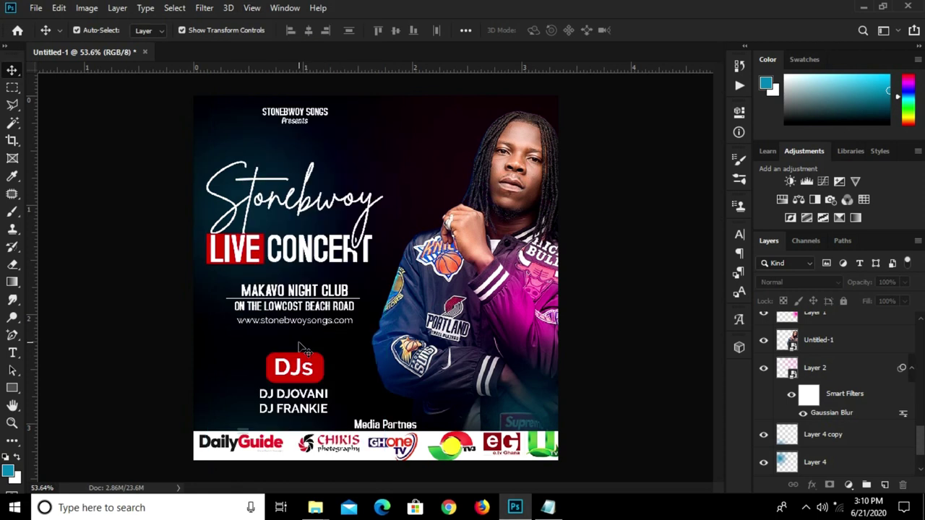
Draw a circle with the Ellipse Tool beside the DJs section.
right_click(11, 388)
left_click(59, 400)
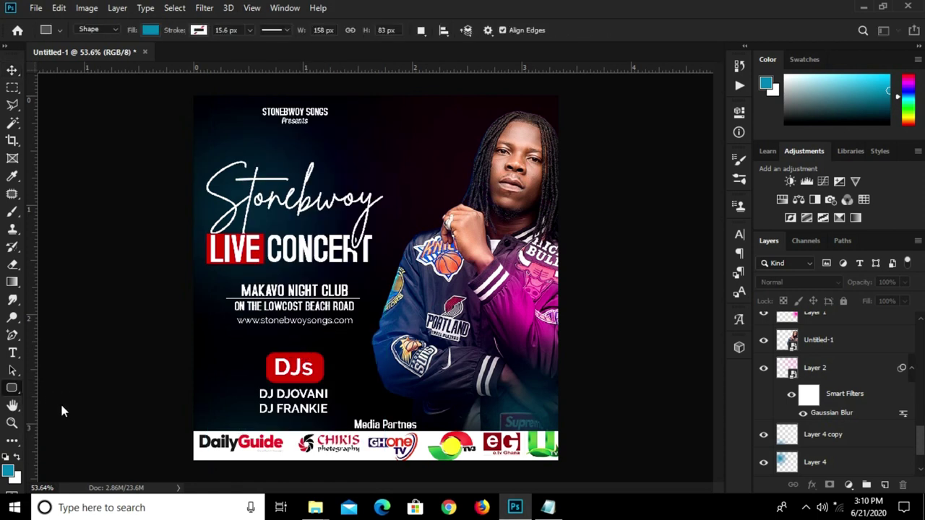
right_click(13, 390)
left_click(36, 388)
right_click(11, 389)
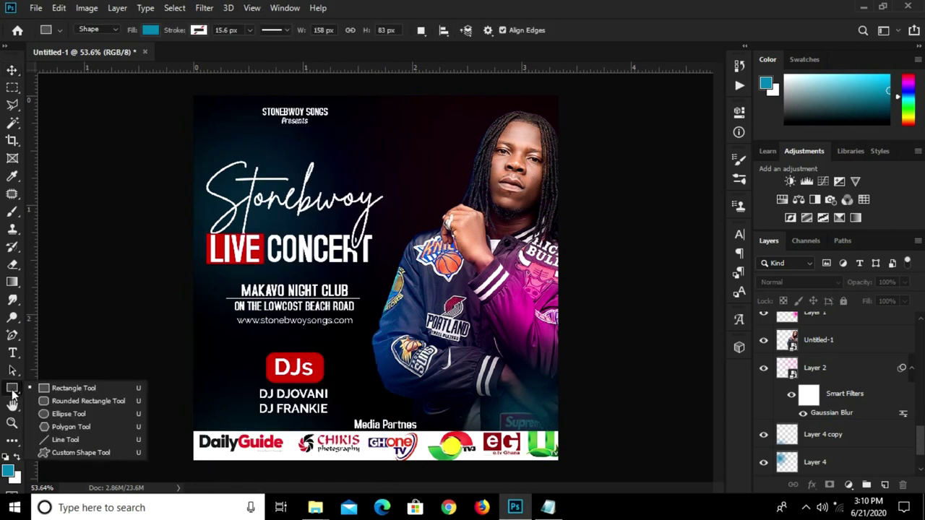
left_click(65, 415)
scroll(392, 315, "up", 3)
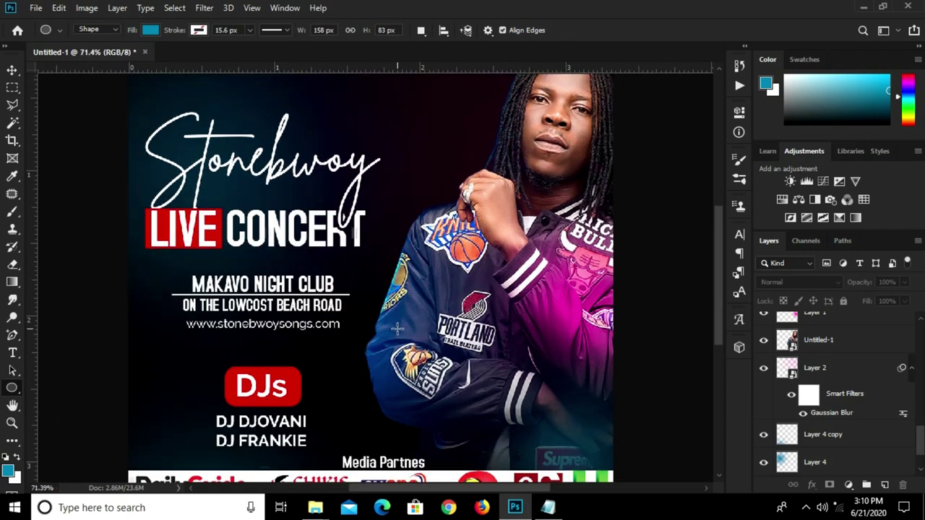
left_click_drag(434, 322, 339, 445)
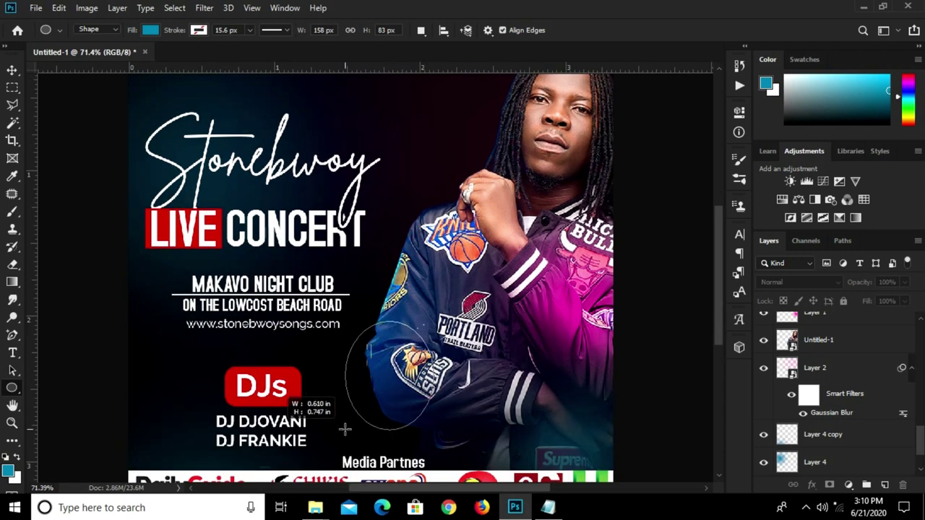
left_click_drag(340, 444, 335, 420)
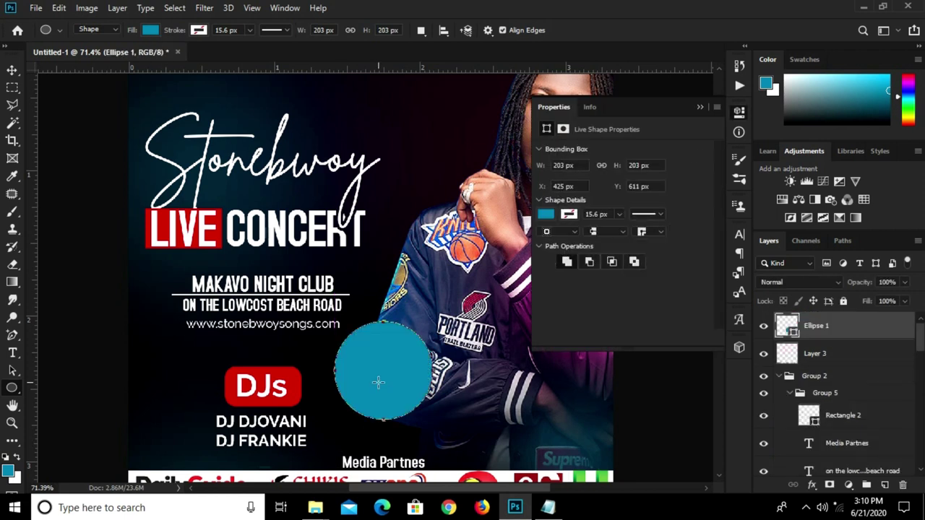
Fill the circle white and nudge it into place beside the DJs badge.
key("v")
left_click_drag(379, 367, 390, 379)
left_click(545, 214)
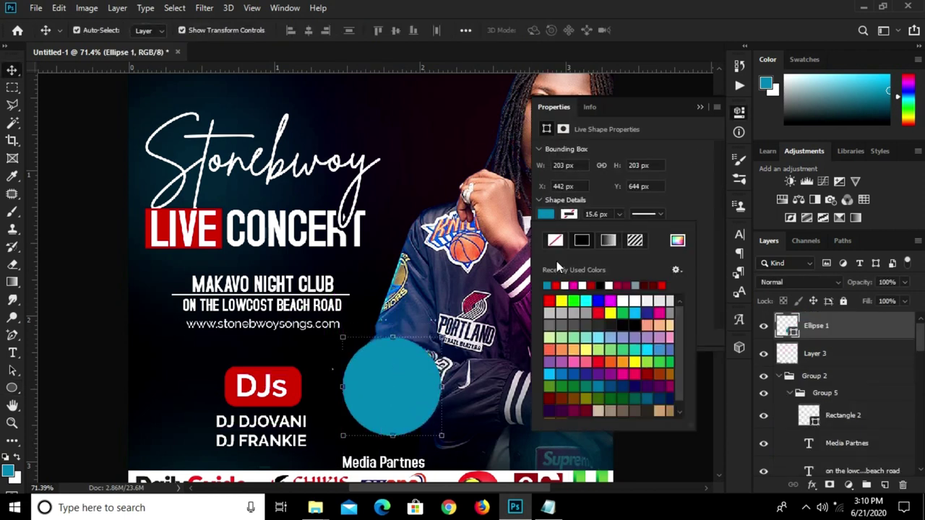
left_click(582, 286)
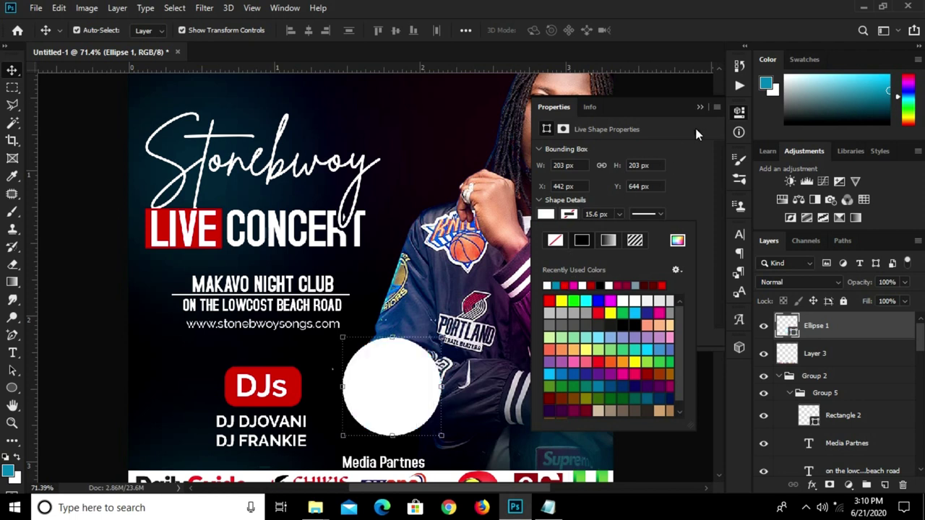
left_click(702, 108)
left_click_drag(385, 402, 377, 392)
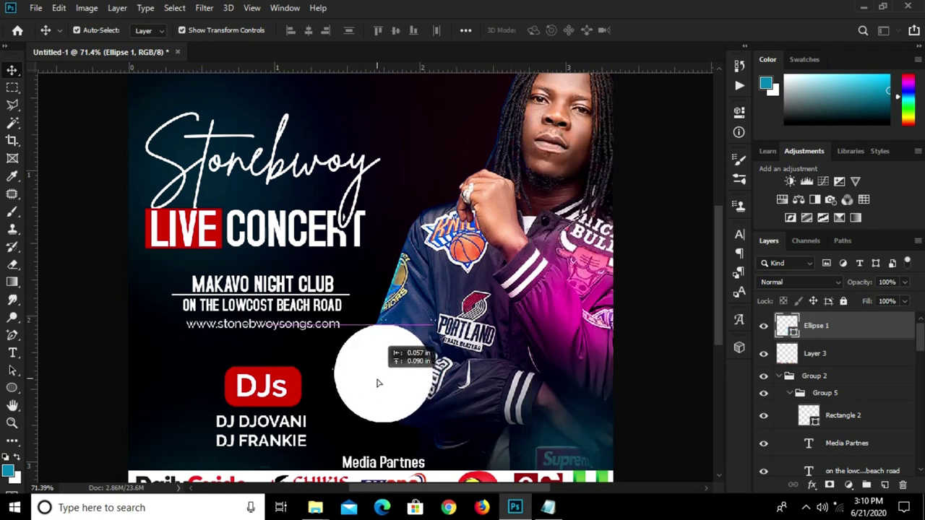
scroll(383, 383, "down", 3)
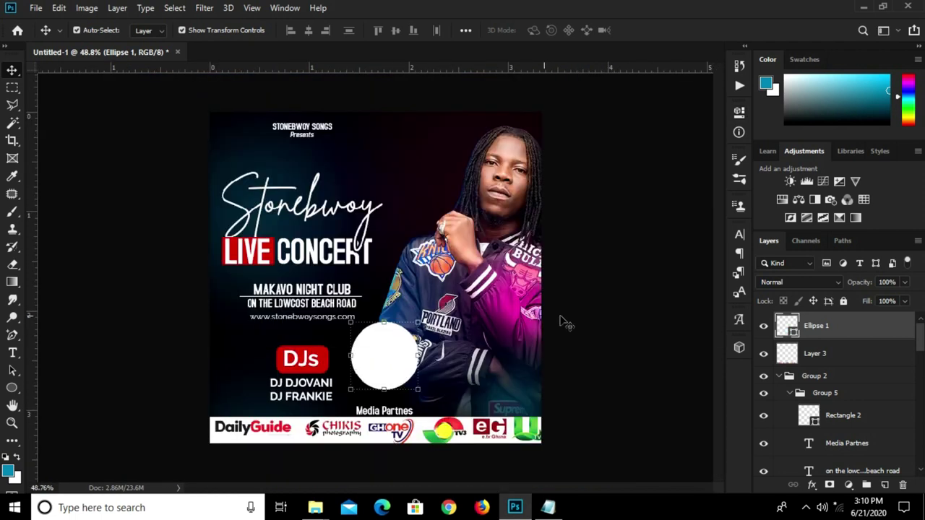
left_click(584, 324)
scroll(383, 361, "up", 1)
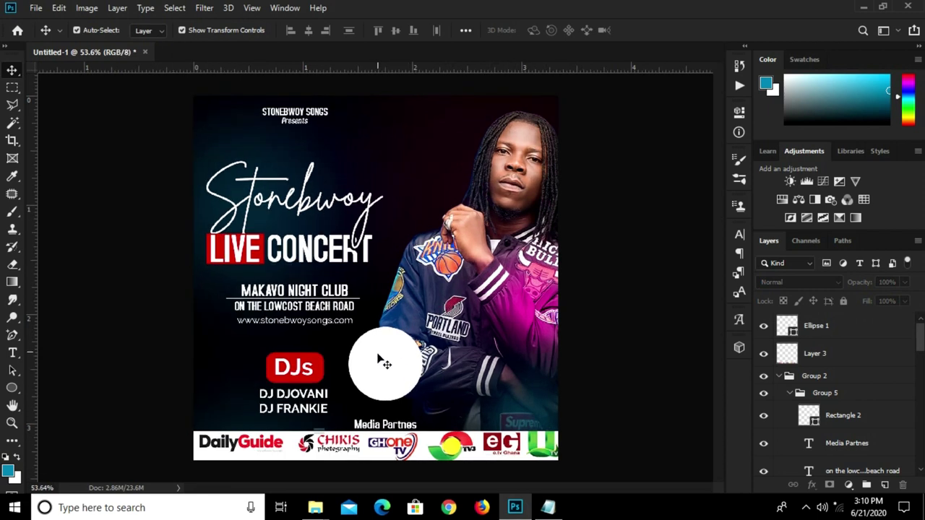
scroll(380, 359, "up", 1)
left_click(382, 367)
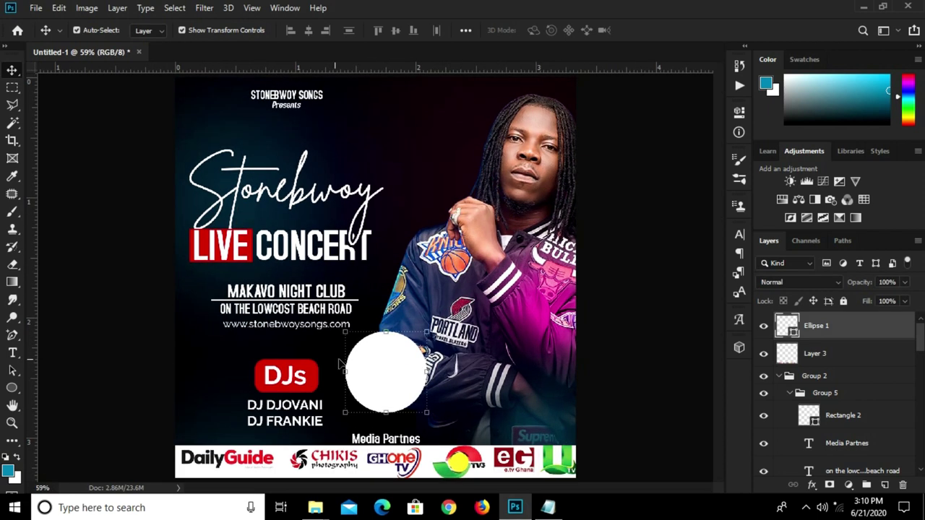
left_click(10, 346)
left_click(58, 375)
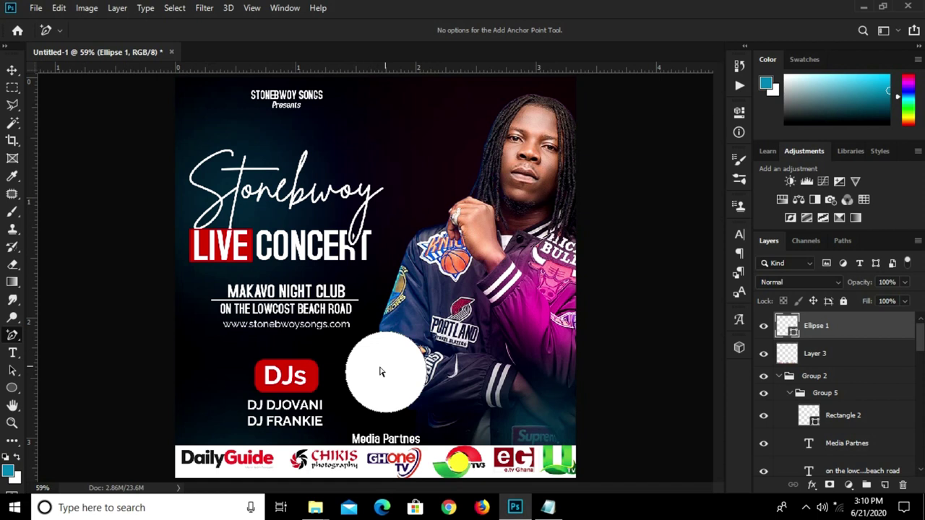
Pull the circle's top point, accepting conversion of the live shape to a path.
scroll(383, 372, "up", 2)
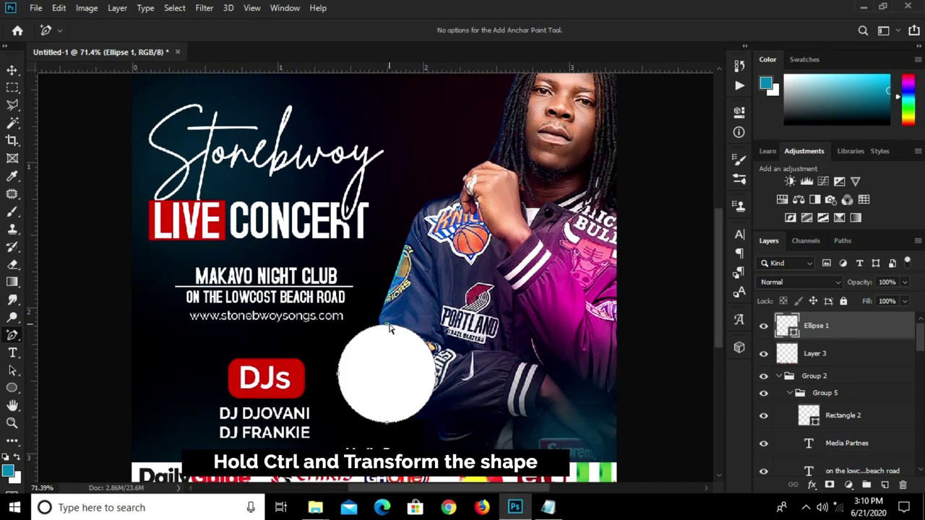
scroll(389, 329, "up", 1)
scroll(389, 328, "up", 2)
left_click(389, 322, "ctrl")
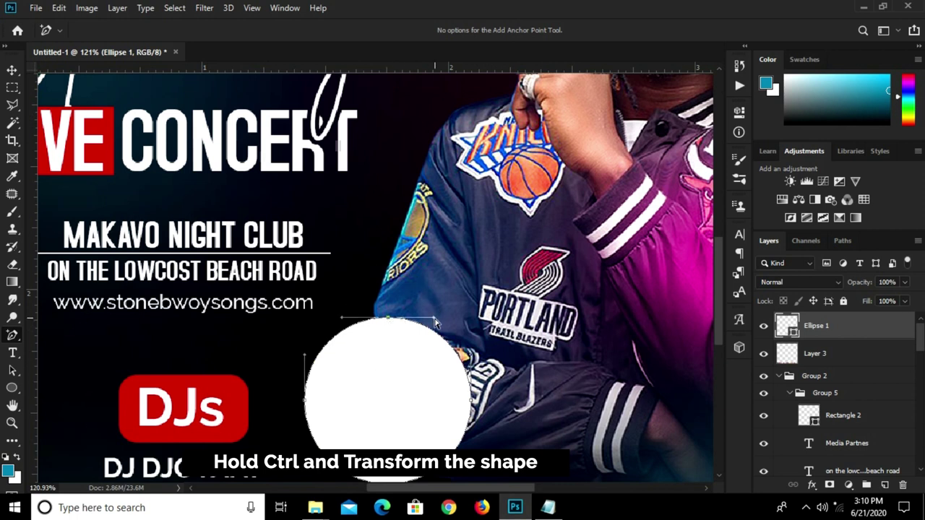
left_click_drag(436, 323, 436, 331)
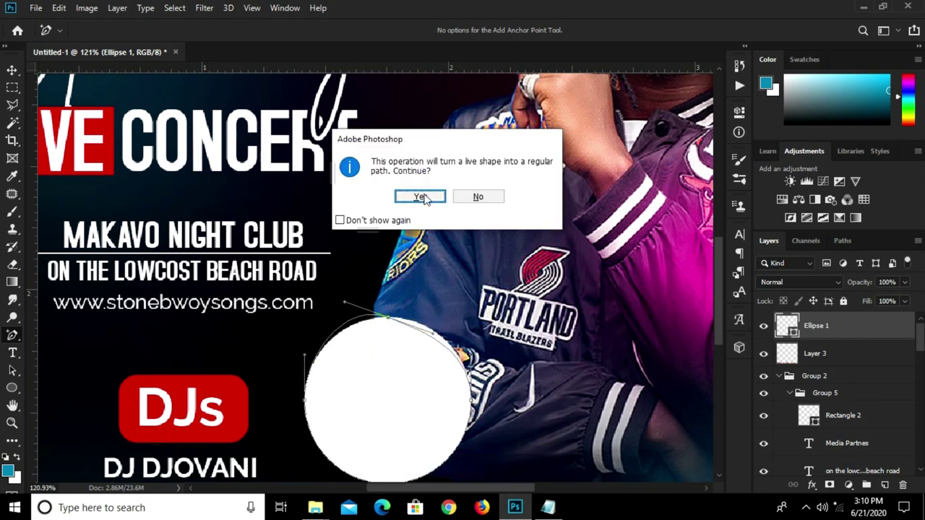
left_click(420, 196)
scroll(440, 297, "down", 1)
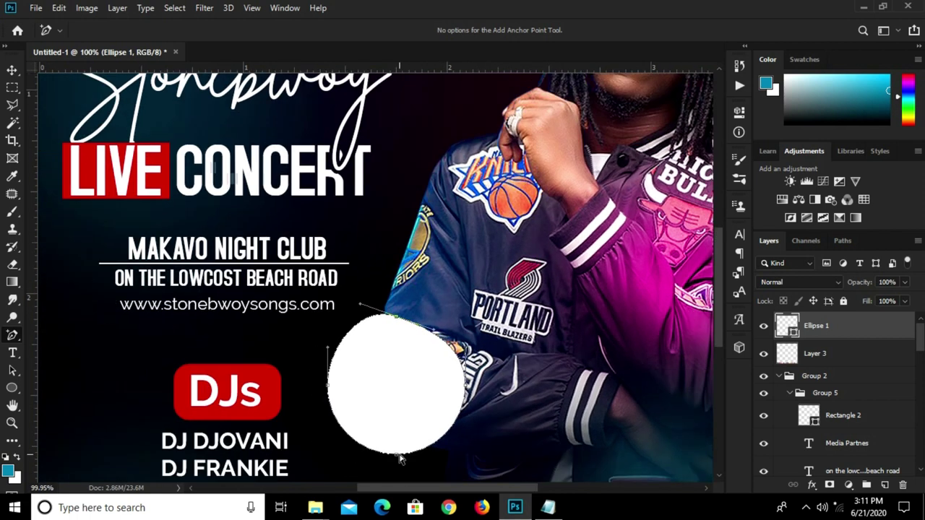
Sculpt the bottom, lower-right, top and left outline into a lopsided rounded blob.
left_click(396, 457, "ctrl")
left_click_drag(436, 457, 434, 443)
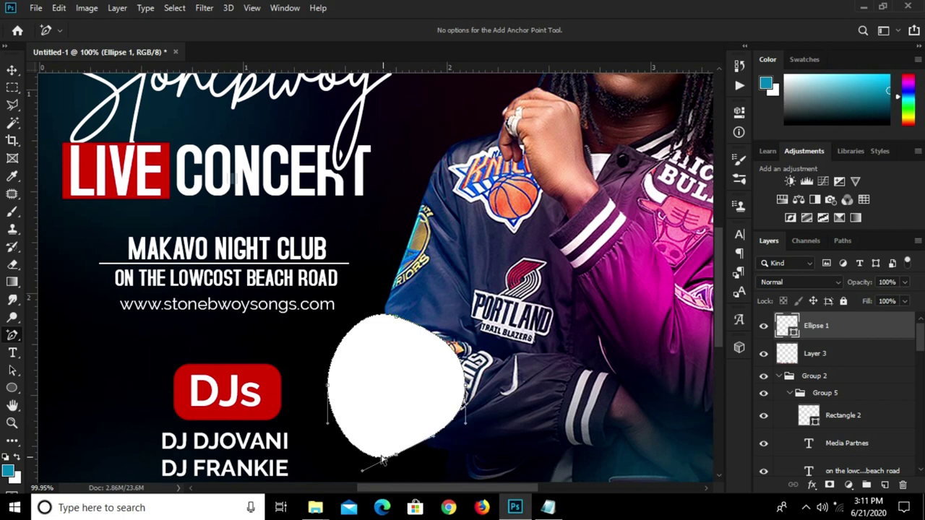
left_click_drag(396, 461, 412, 444)
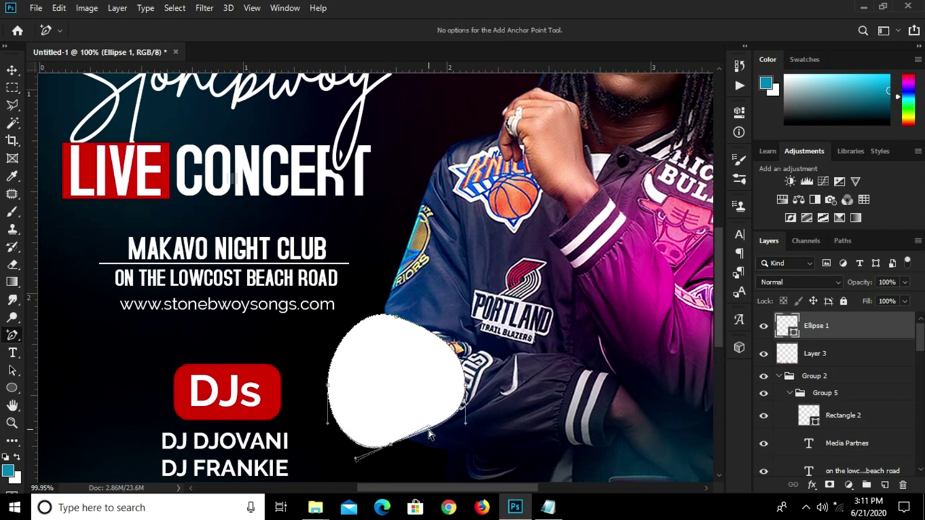
left_click_drag(430, 429, 430, 434)
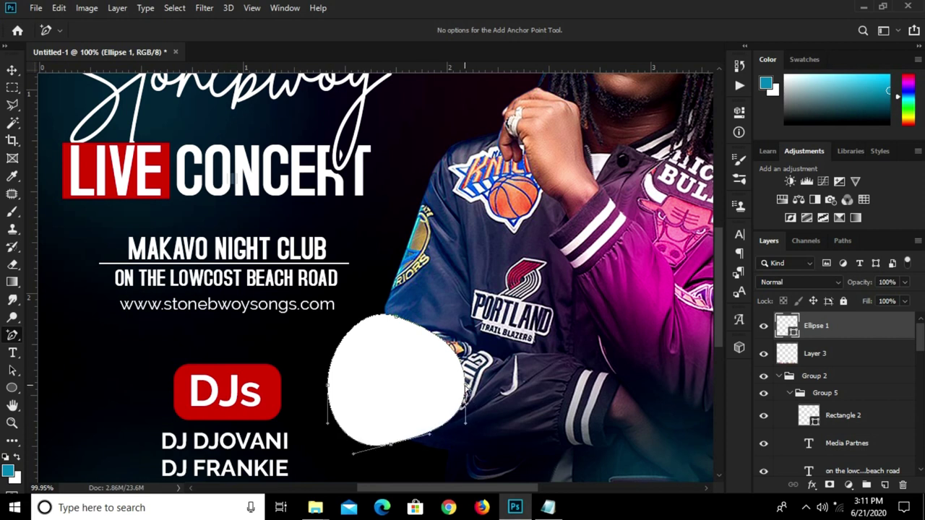
left_click_drag(465, 394, 468, 403)
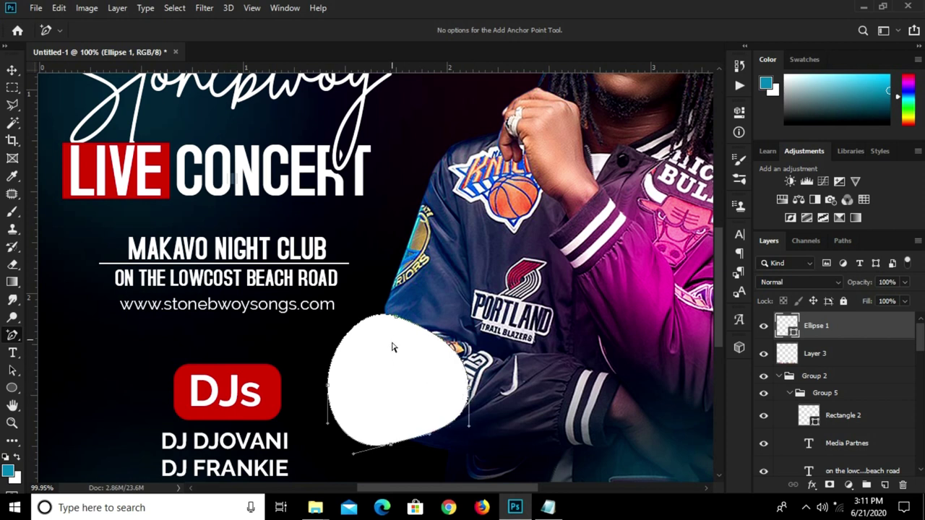
left_click_drag(394, 322, 395, 329)
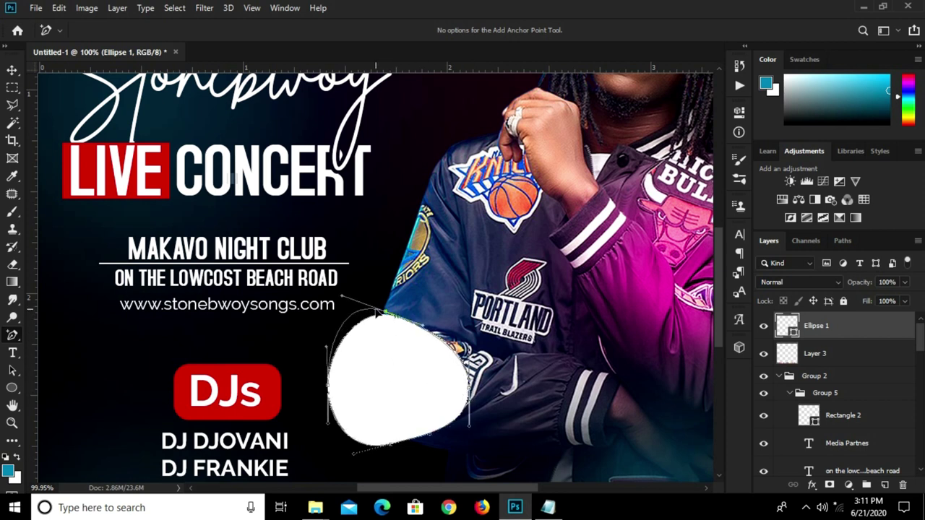
left_click_drag(329, 390, 321, 390)
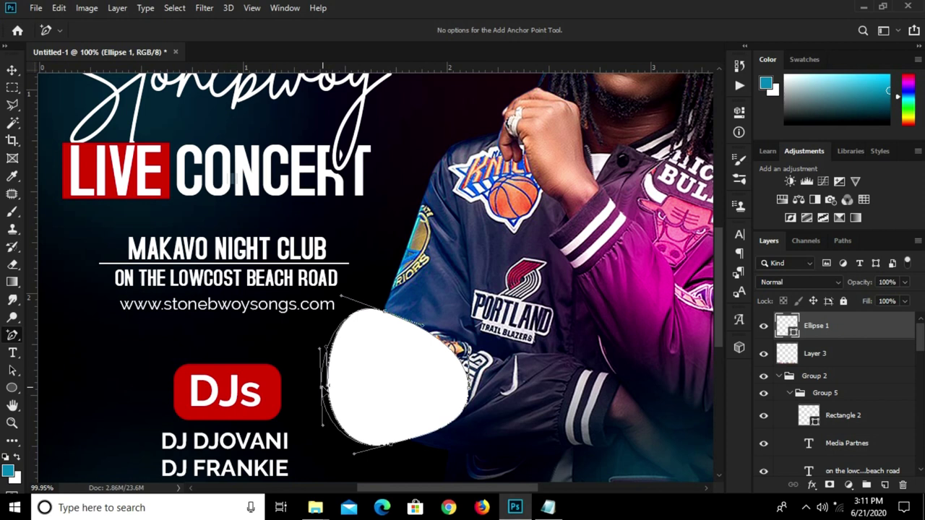
left_click_drag(385, 318, 394, 324)
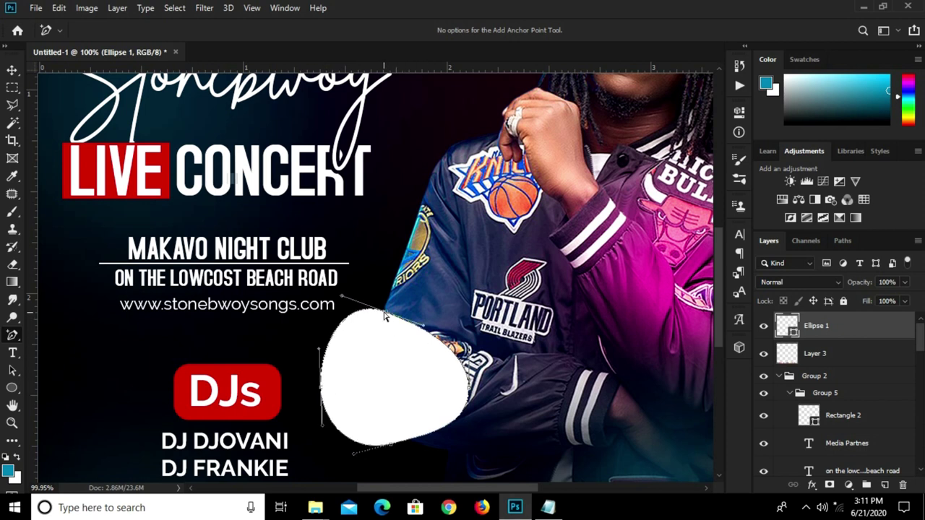
left_click_drag(395, 323, 386, 321)
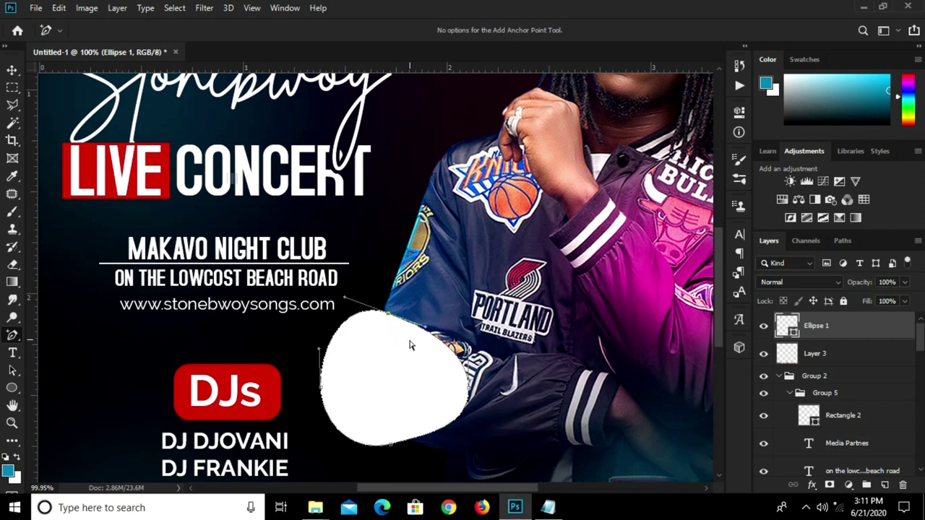
key("v")
left_click(532, 332)
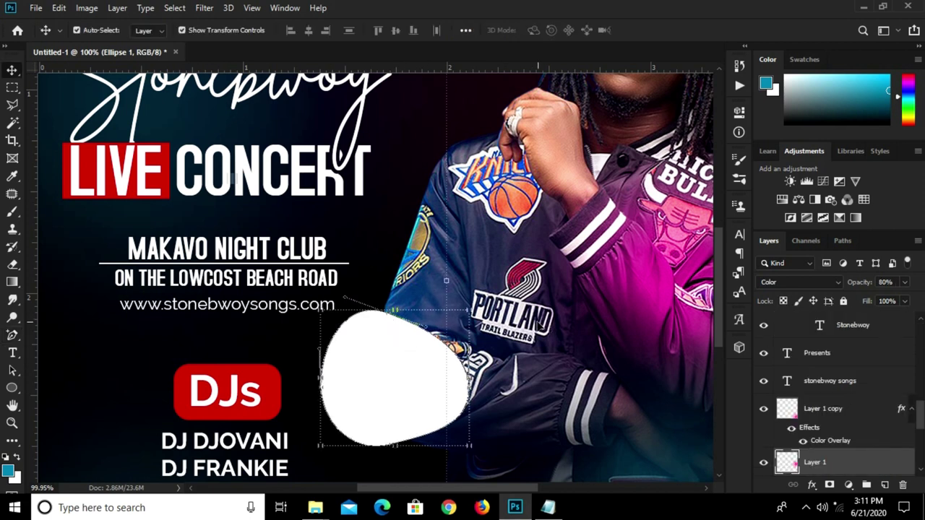
Add an anchor on the blob's bottom edge and bend its bottom-right curve.
scroll(526, 329, "down", 3)
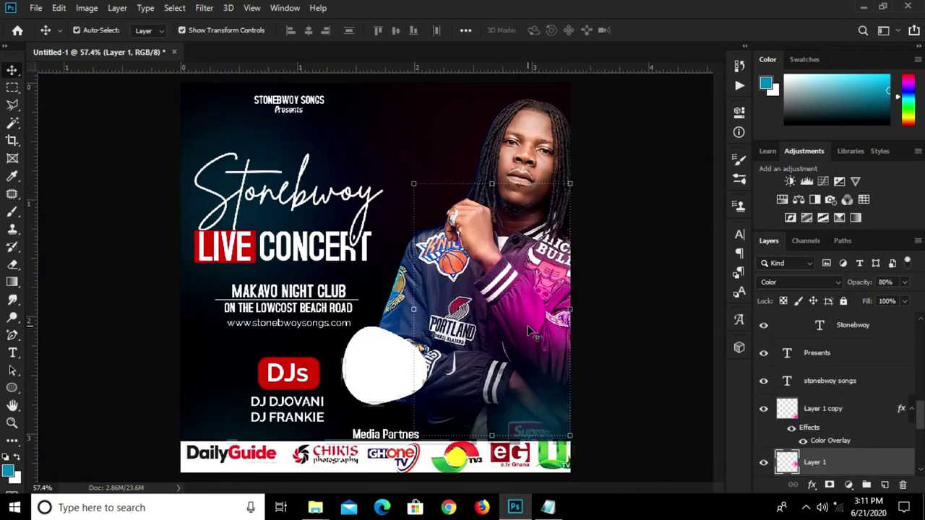
left_click(641, 338)
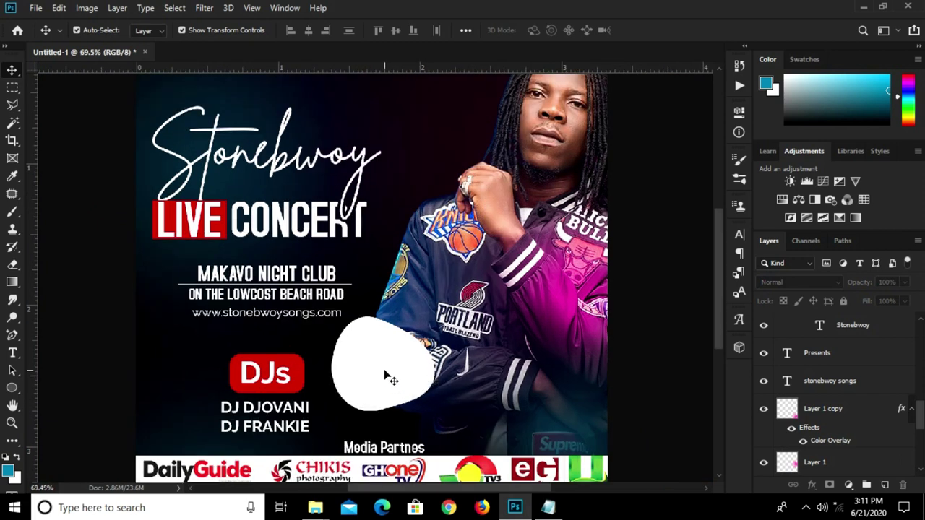
left_click(384, 375)
scroll(384, 374, "up", 1)
scroll(385, 374, "up", 1)
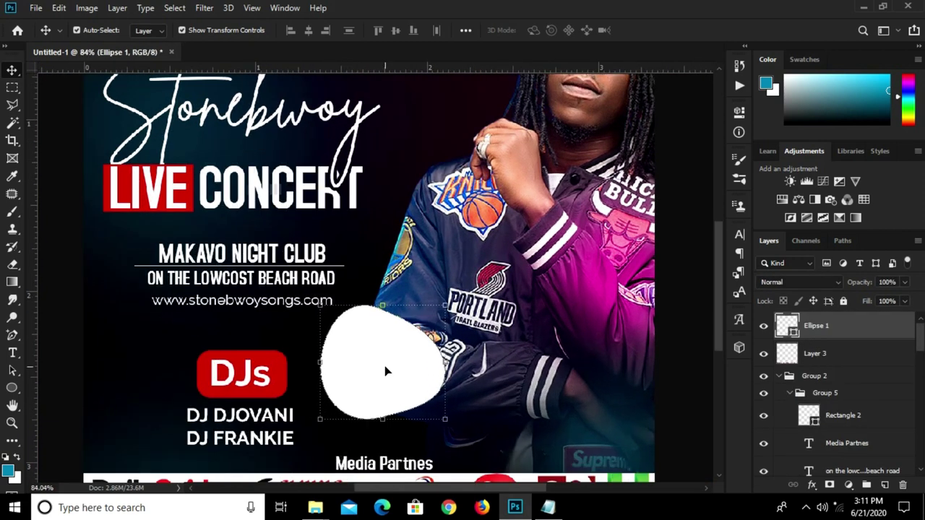
left_click(11, 338)
left_click(68, 372)
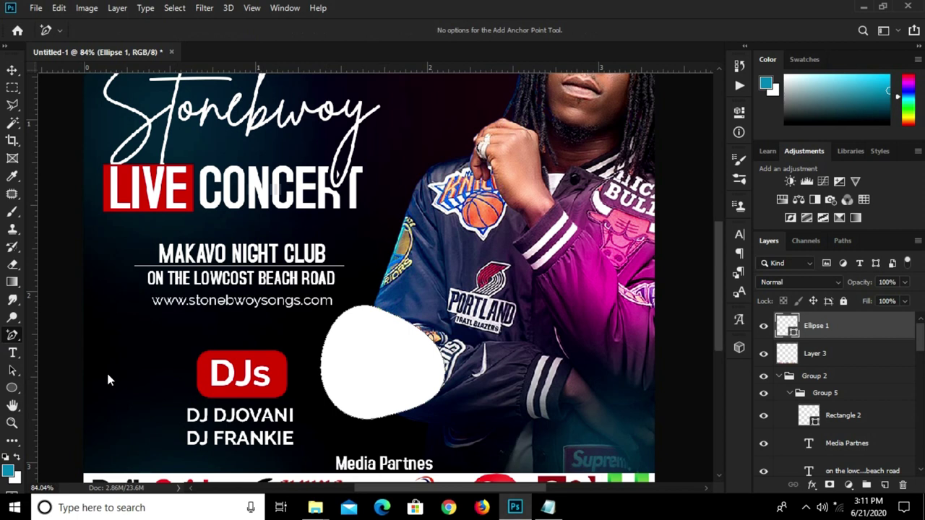
scroll(382, 397, "up", 1)
scroll(382, 396, "up", 1)
left_click(378, 425)
left_click_drag(418, 416, 422, 393)
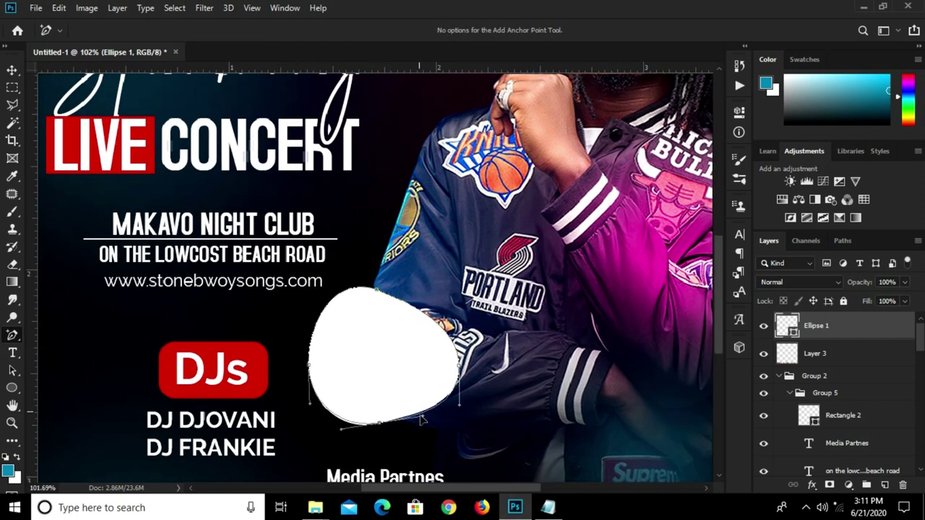
left_click(460, 366)
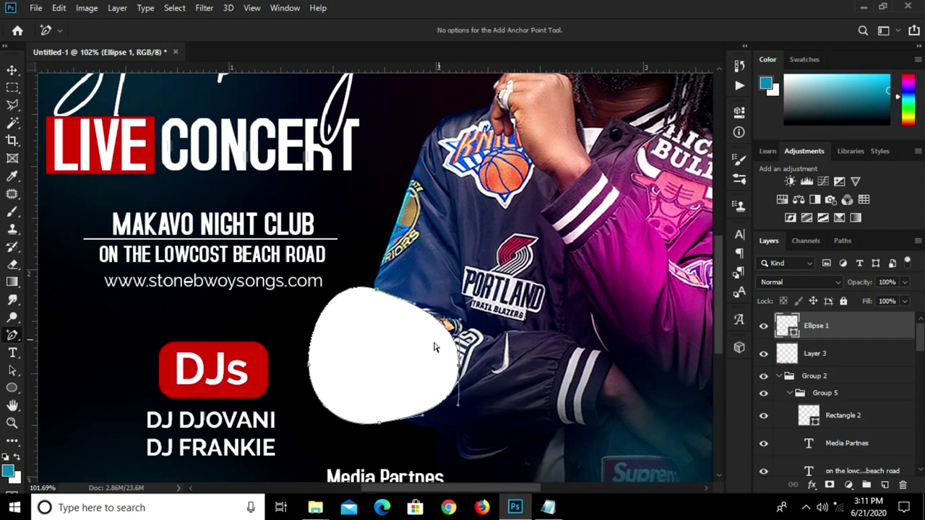
Add a top anchor and refine the blob's upper curve and left side.
left_click(368, 289)
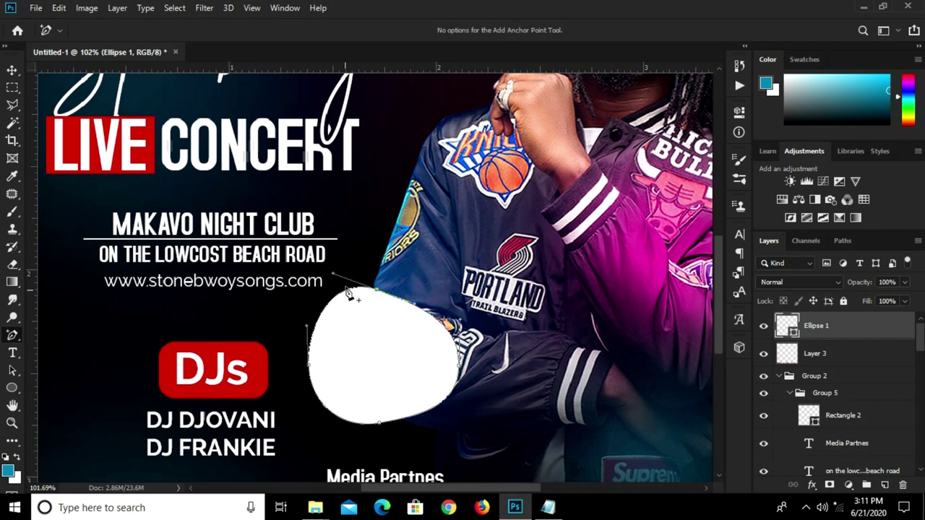
left_click_drag(333, 274, 327, 271)
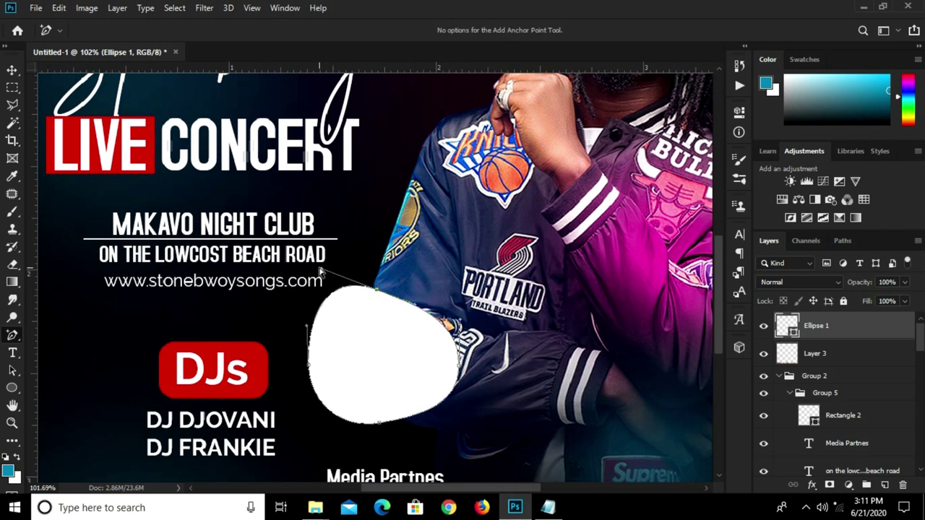
left_click_drag(322, 272, 329, 277)
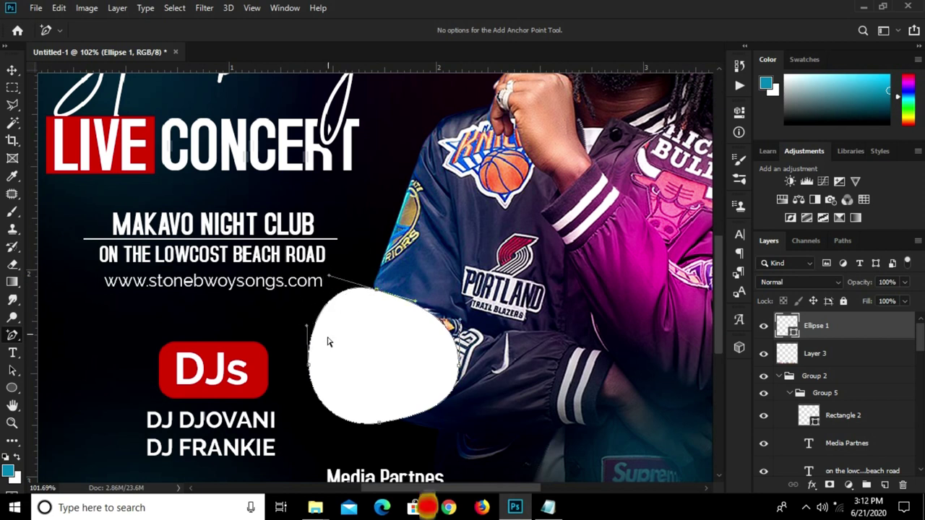
left_click_drag(307, 326, 302, 320)
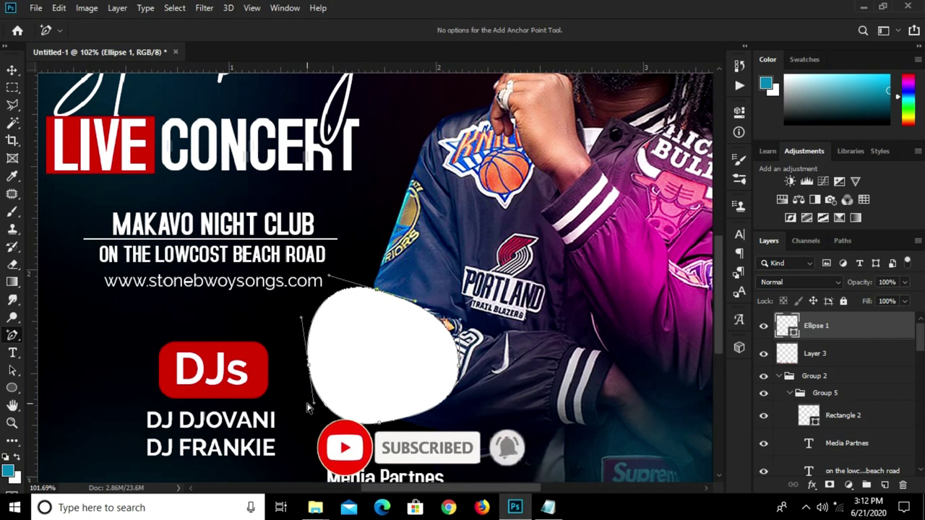
left_click_drag(312, 406, 307, 410)
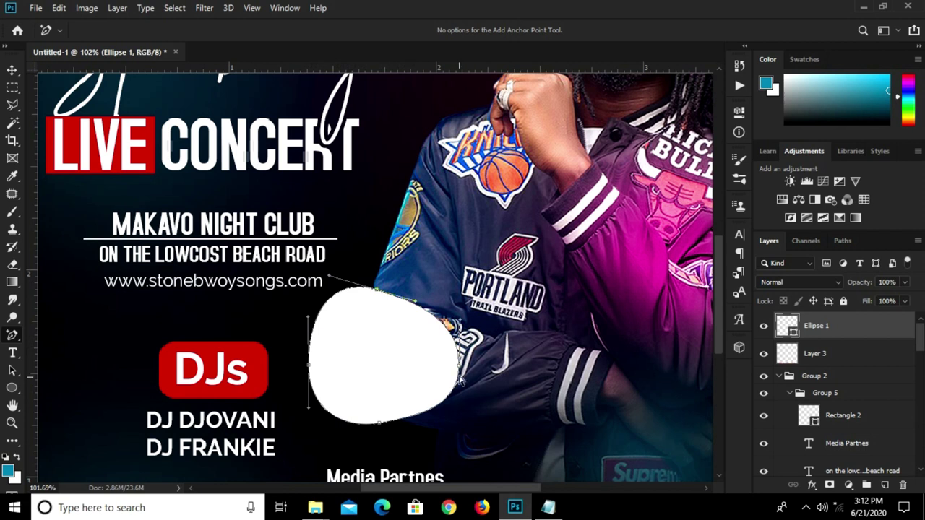
left_click(458, 369)
Taper the blob's lower-right and upper-right edges into an egg-like shape.
left_click_drag(457, 408, 434, 377)
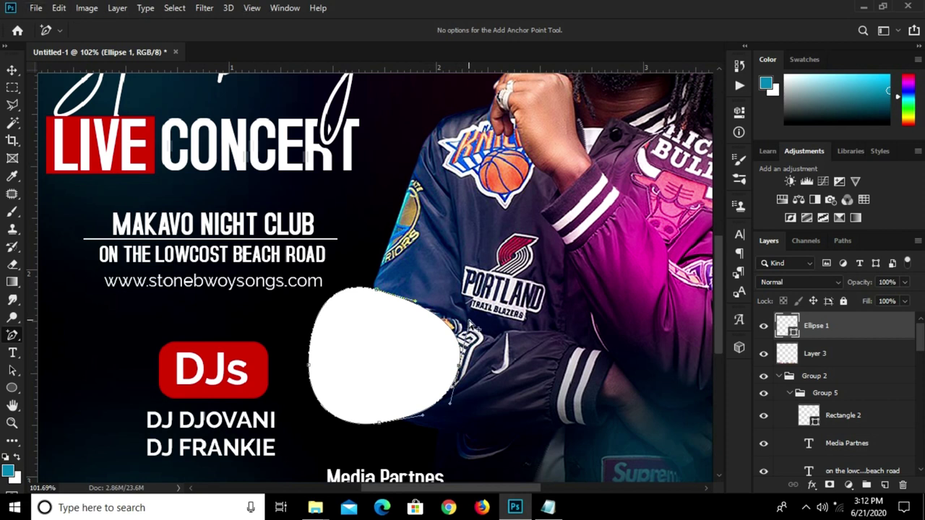
left_click_drag(468, 323, 465, 333)
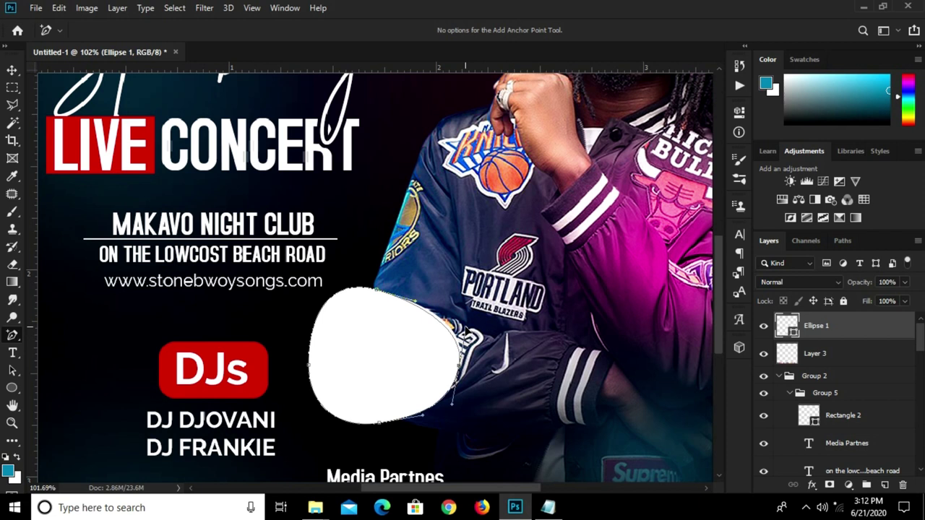
scroll(413, 355, "down", 1)
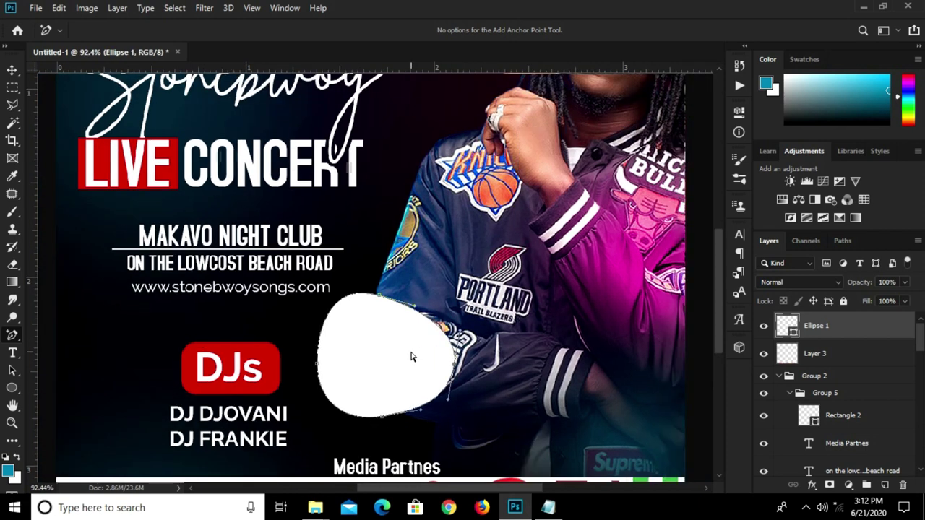
key("v")
scroll(413, 352, "down", 5)
Add a Gradient Overlay layer style to the Ellipse 1 blob.
left_click(411, 388)
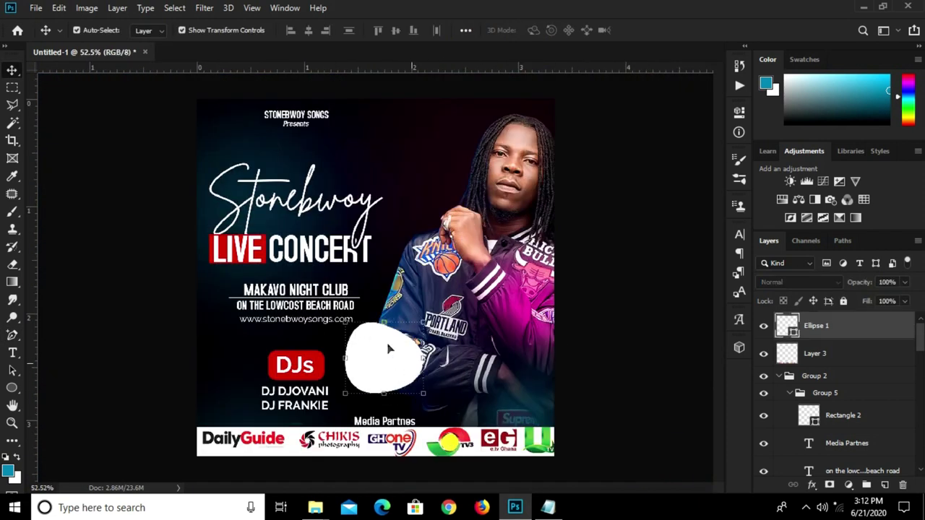
left_click(813, 486)
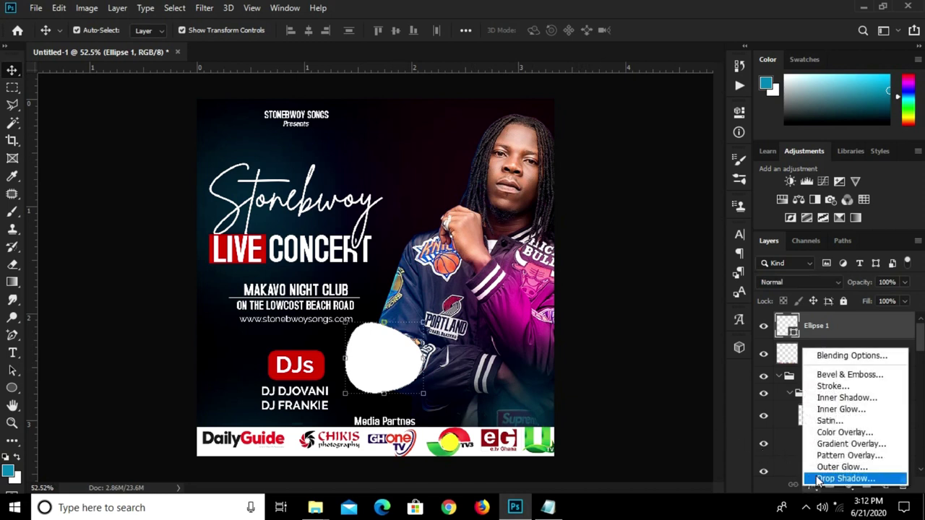
left_click(856, 444)
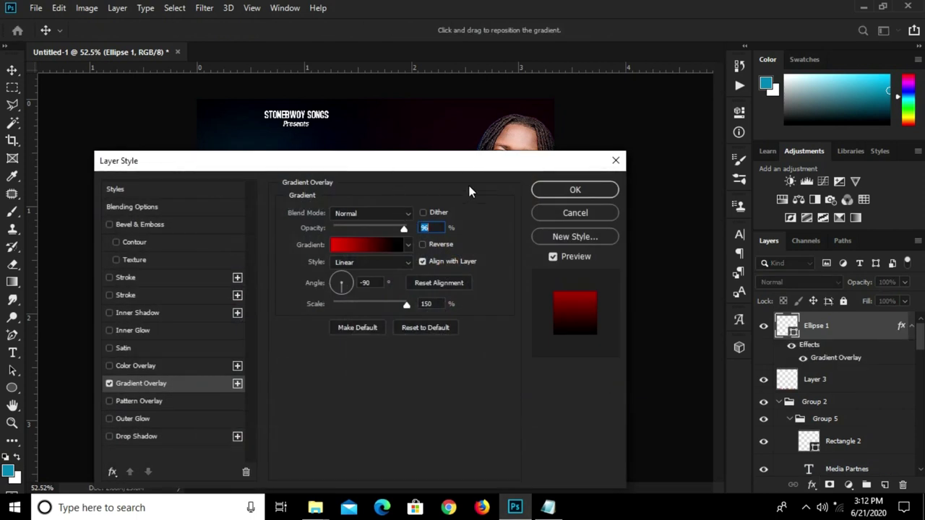
left_click_drag(428, 171, 524, 177)
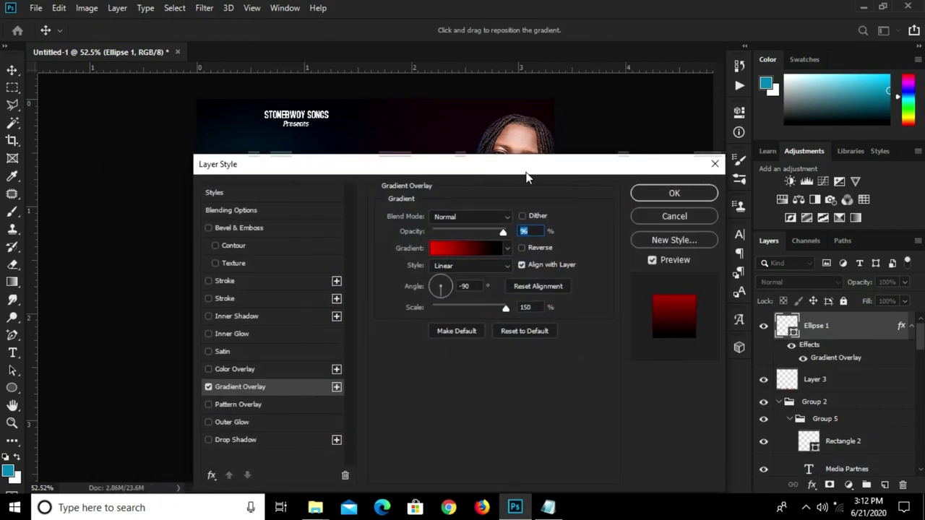
Set the gradient stops to red e20101 and black 000000, then nudge the blob right.
left_click(475, 248)
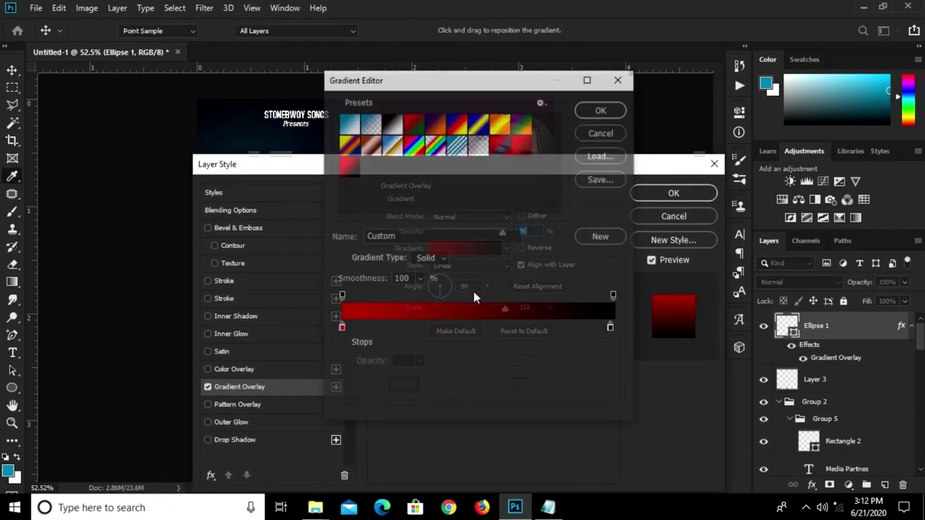
left_click(340, 329)
left_click(403, 393)
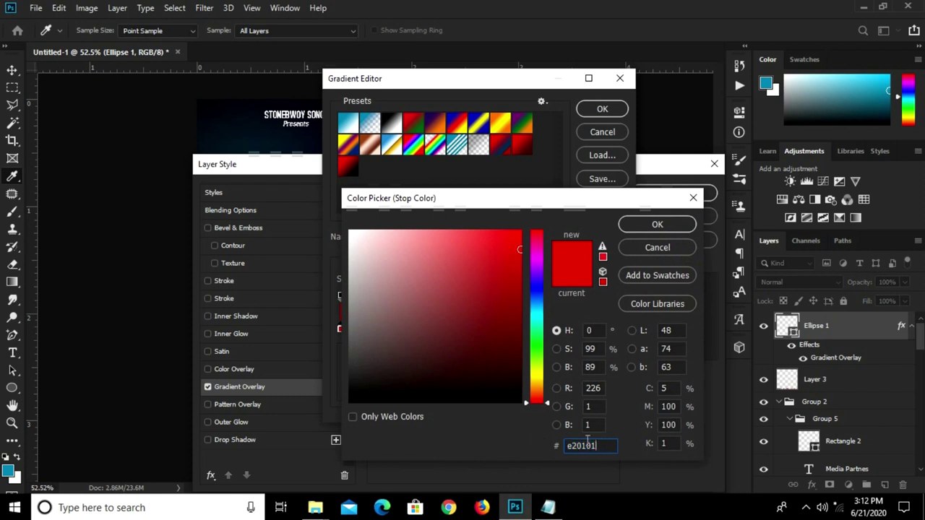
left_click(630, 226)
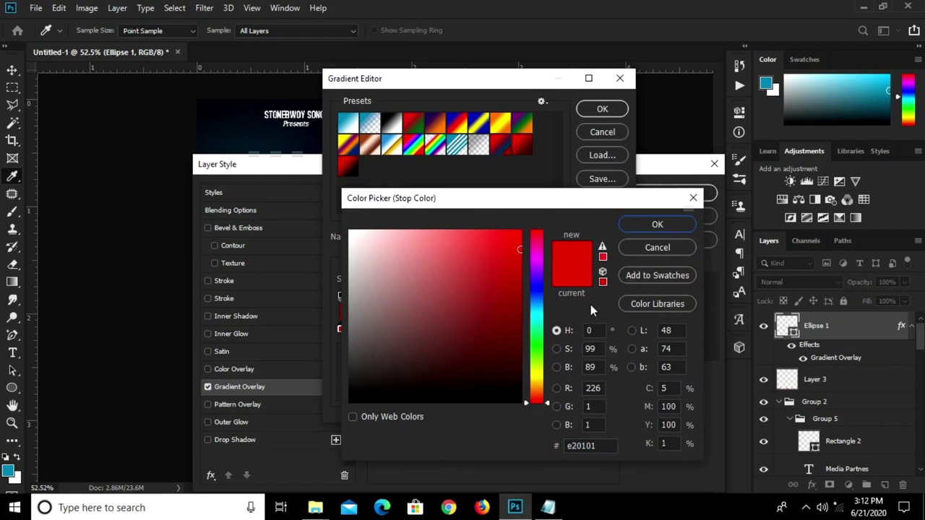
left_click(635, 224)
left_click(613, 329)
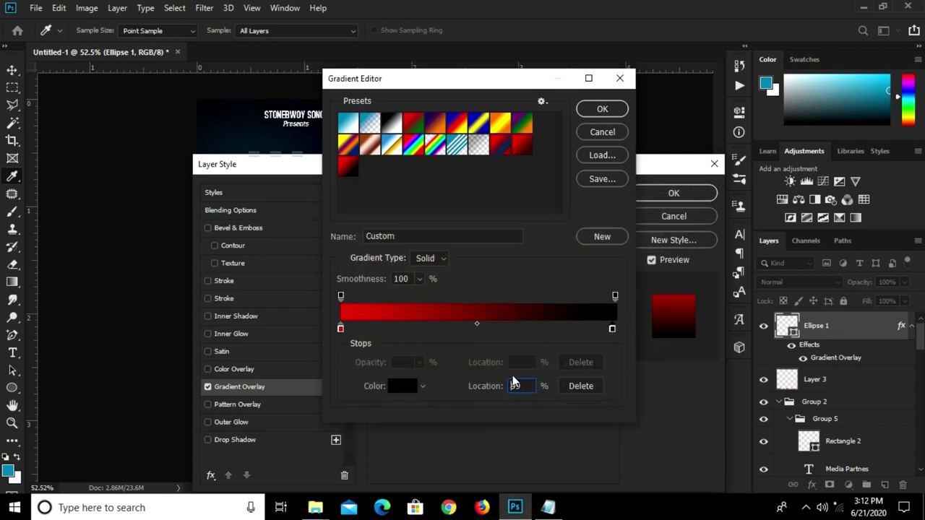
left_click(401, 386)
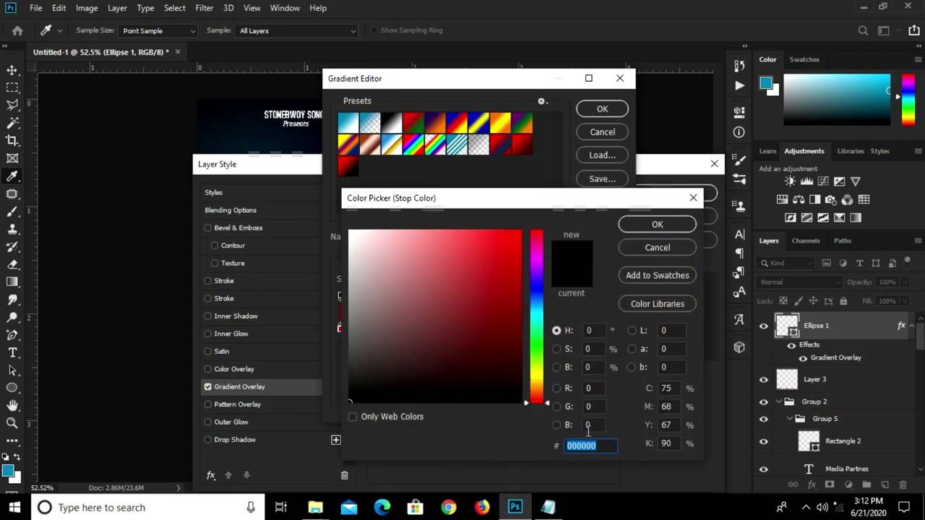
left_click(638, 226)
left_click(591, 109)
left_click(660, 196)
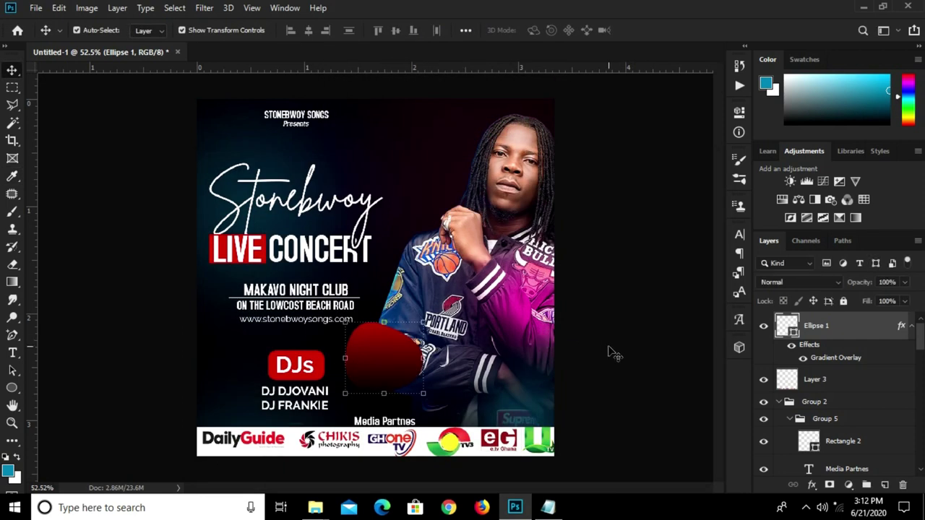
left_click_drag(381, 395, 396, 368)
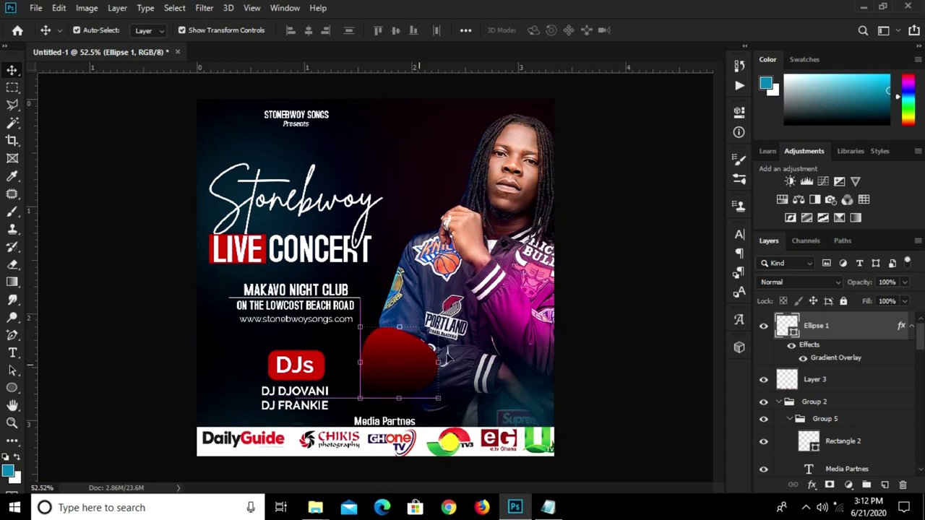
left_click(613, 355)
Check the date in the Notepad concert notes, then select the MAKAVO NIGHT CLUB text layer.
left_click(548, 507)
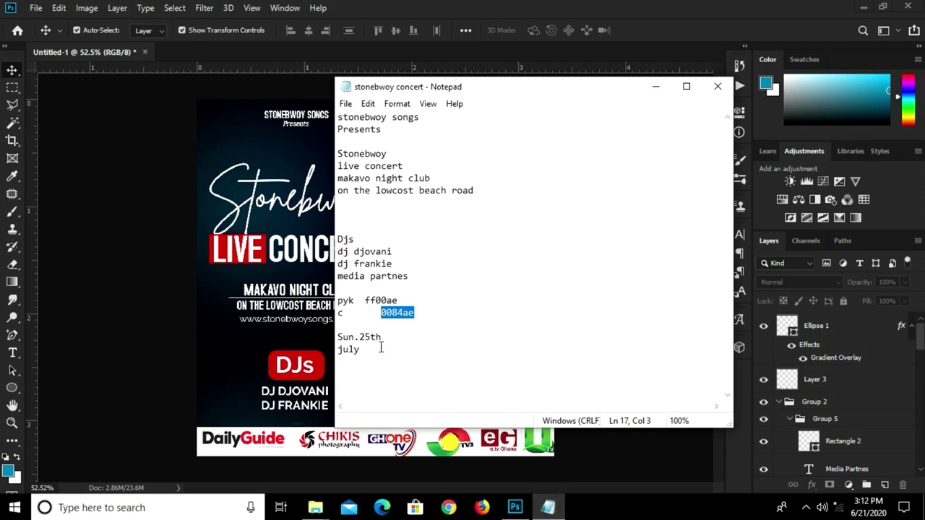
mouse_move(357, 336)
left_mouse_down()
mouse_move(348, 337)
mouse_move(394, 336)
left_mouse_up()
left_click(339, 336)
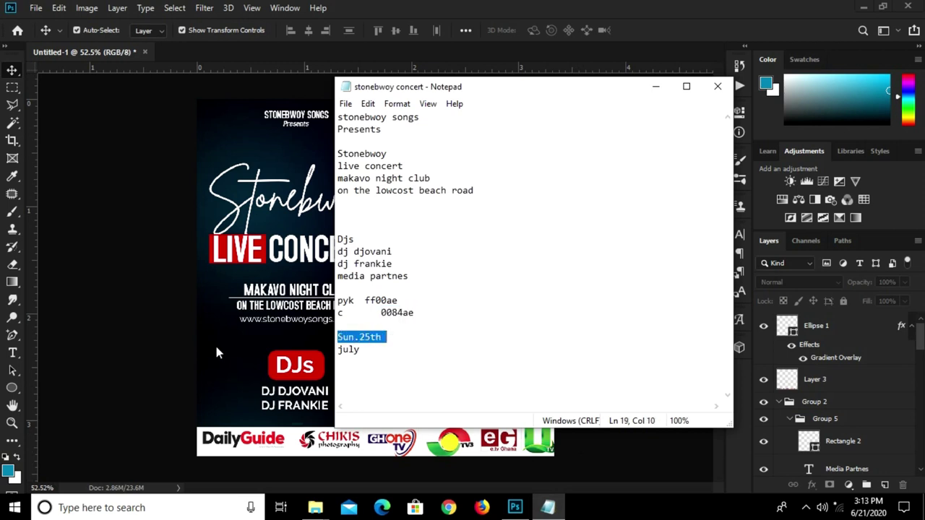
left_click(217, 353)
scroll(309, 304, "up", 2)
left_click(303, 300)
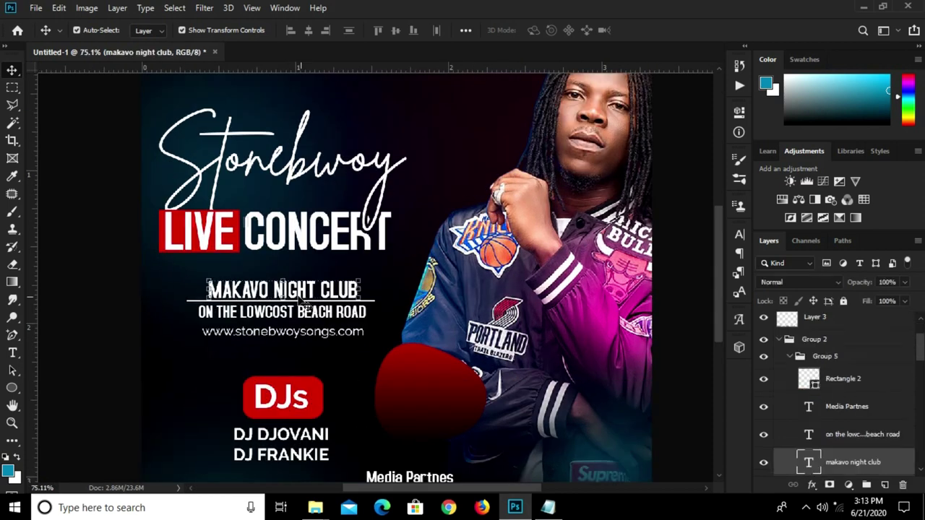
Duplicate the MAKAVO NIGHT CLUB text onto the blob and retype it as SUN.25TH.
left_click_drag(300, 288, 464, 379)
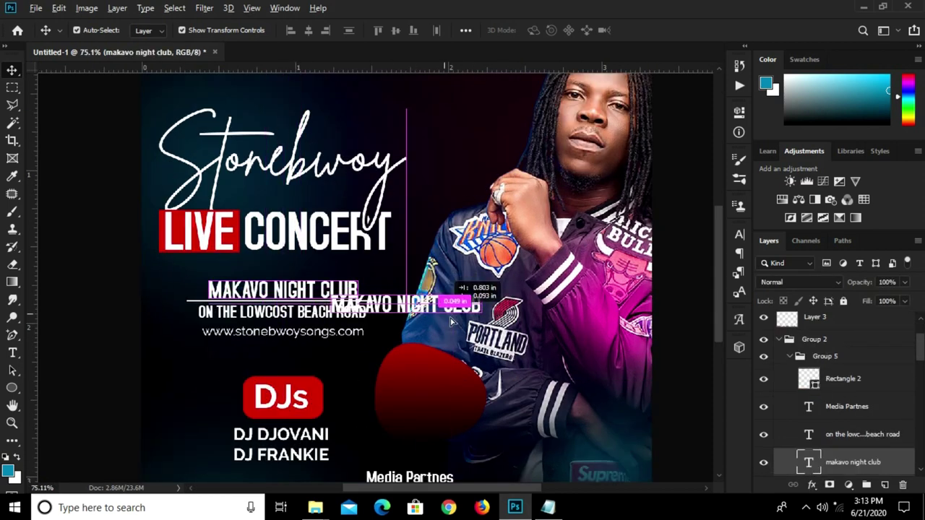
mouse_move(868, 433)
left_mouse_down()
mouse_move(845, 293)
mouse_move(848, 322)
left_mouse_up()
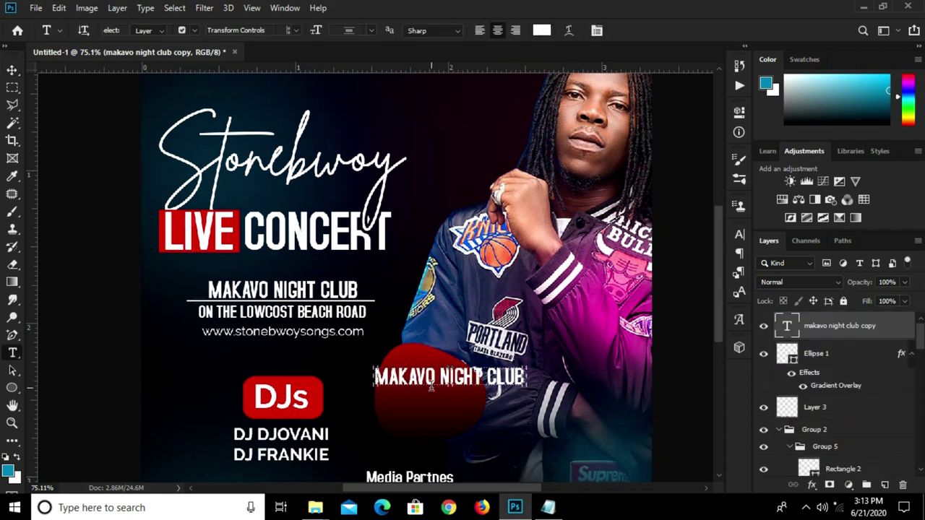
double_click(434, 377)
type("SUN.25TH")
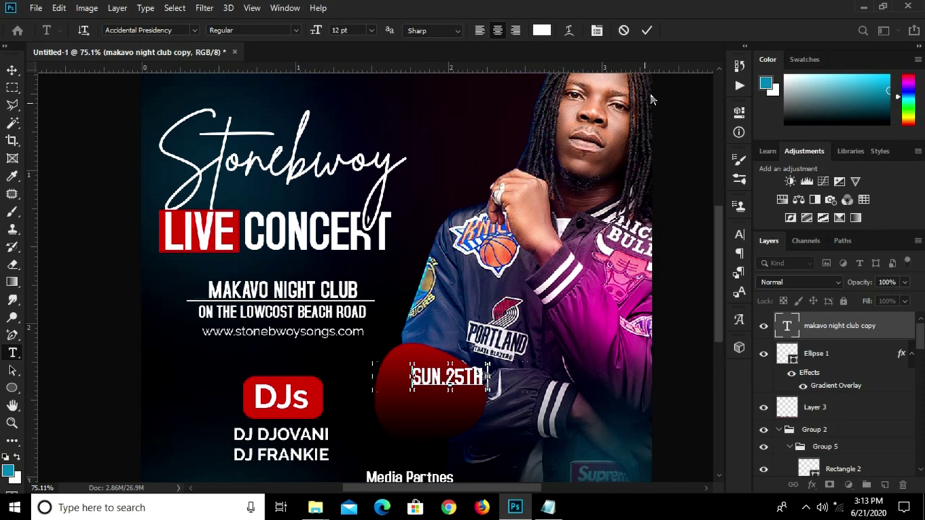
left_click(646, 31)
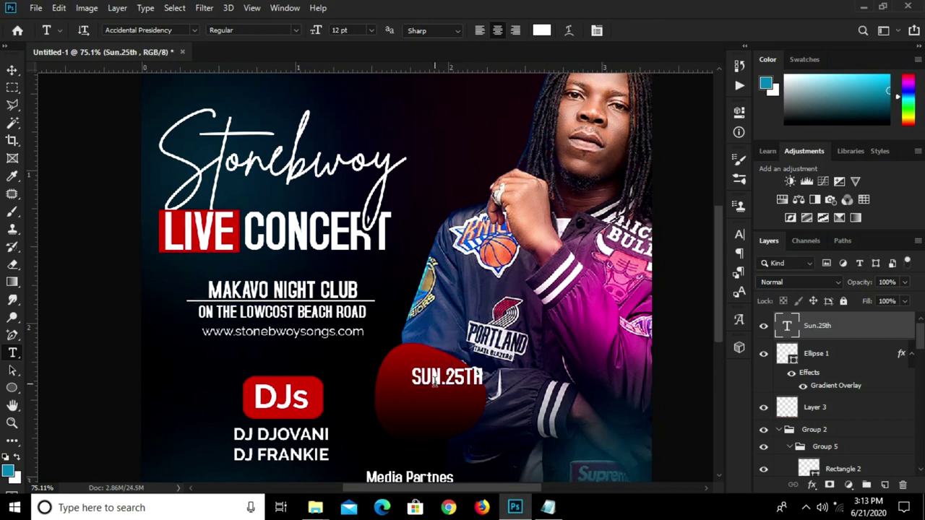
key("v")
left_click_drag(438, 382, 416, 379)
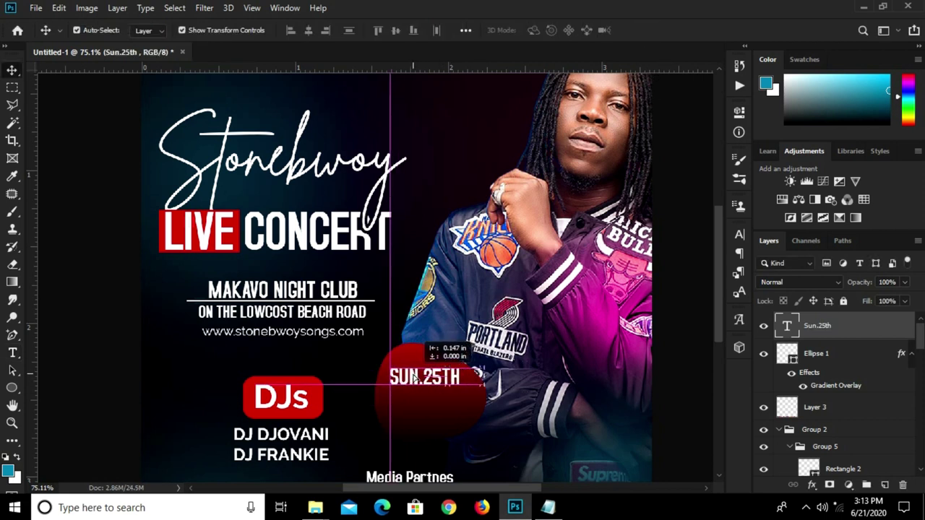
Duplicate the date line below it and copy the word 'july' from Notepad.
left_click_drag(416, 378, 416, 412)
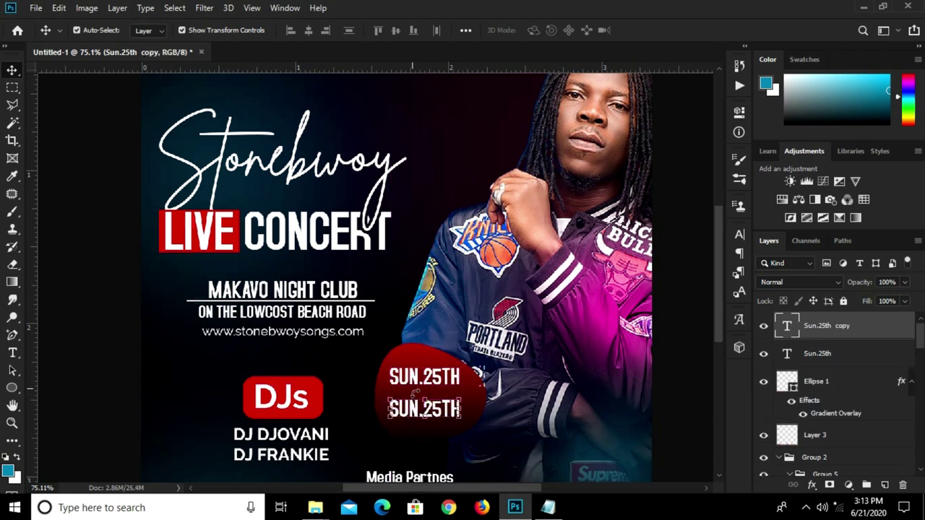
left_click(547, 507)
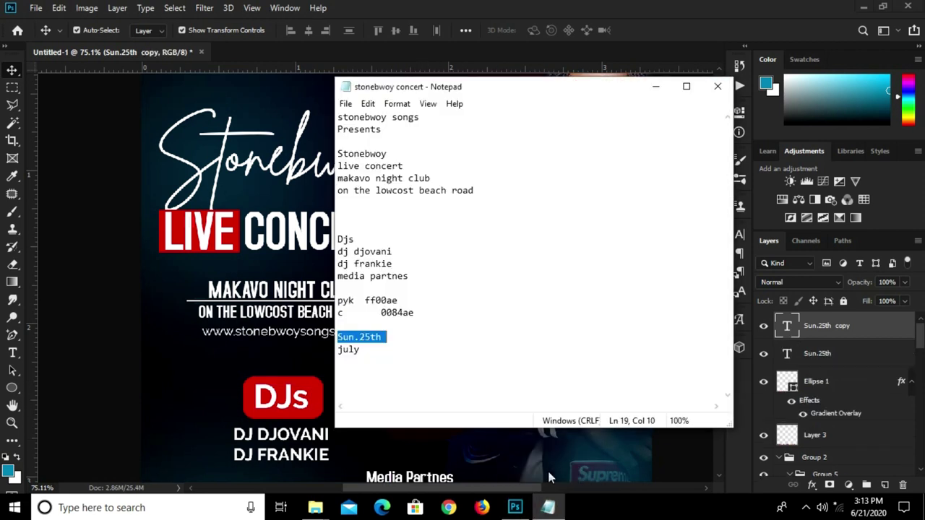
left_click_drag(369, 348, 336, 350)
right_click(350, 343)
left_click(351, 182)
left_click(274, 289)
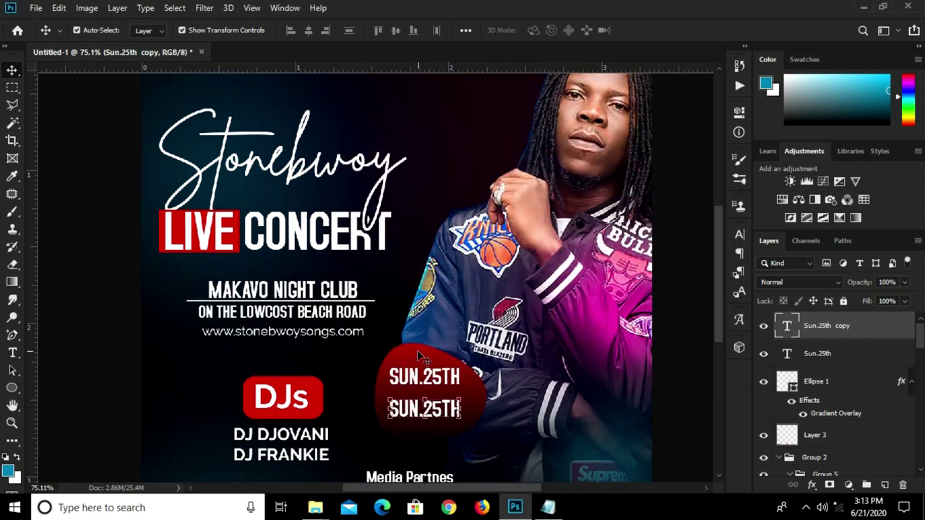
Replace the second SUN.25TH line with the pasted JULY at 27 pt.
key("t")
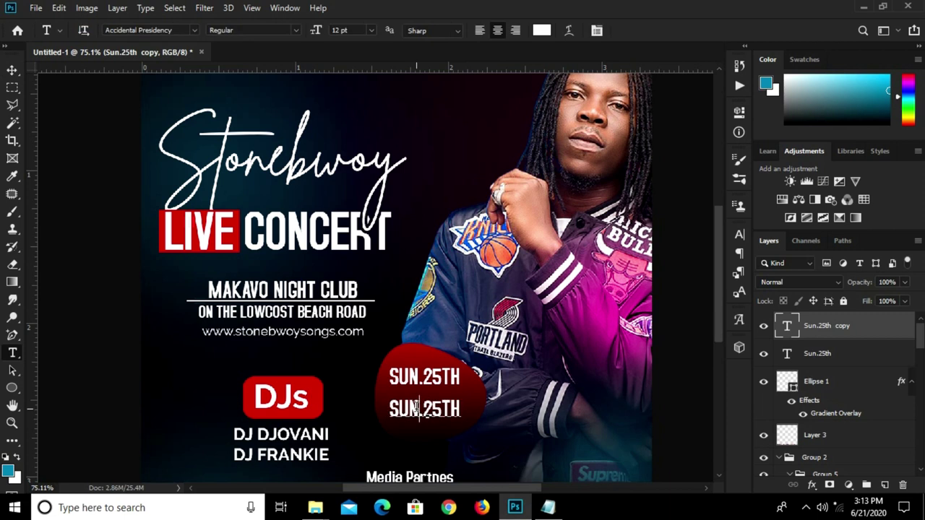
double_click(419, 409)
key("ctrl+v")
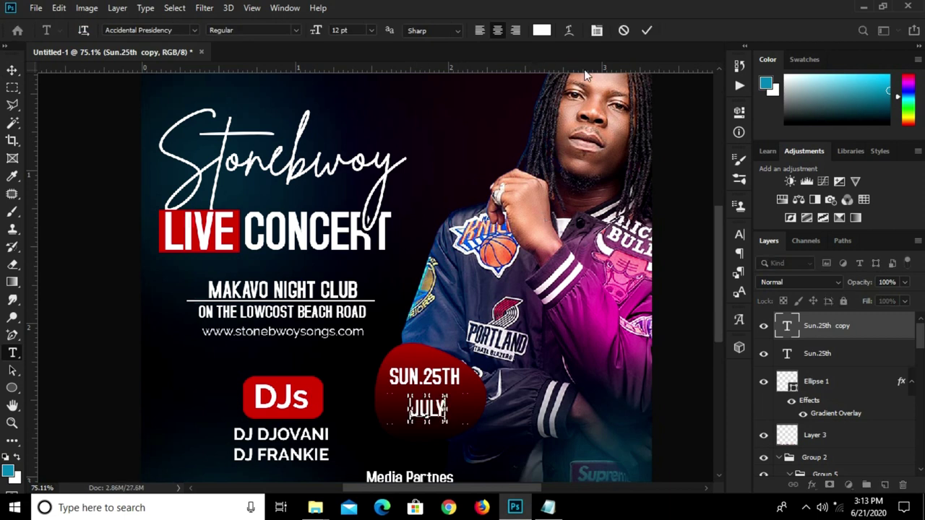
left_click(650, 33)
left_click(739, 234)
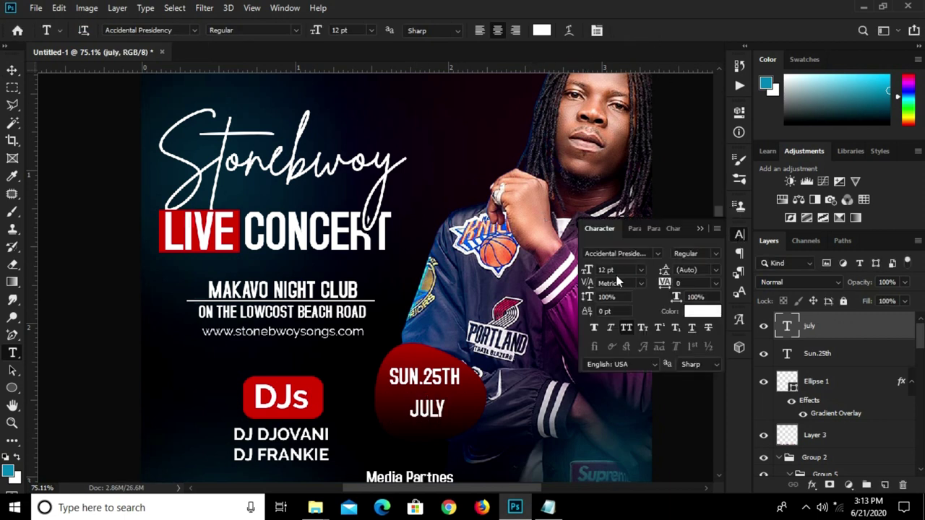
left_click(623, 270)
key("Return")
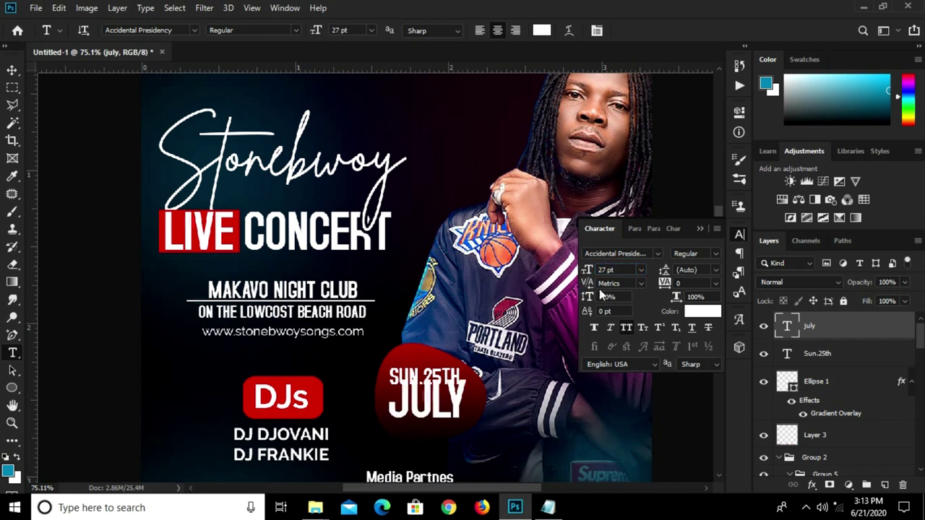
left_click(700, 229)
Reselect the JULY text and move it down just below SUN.25TH.
key("v")
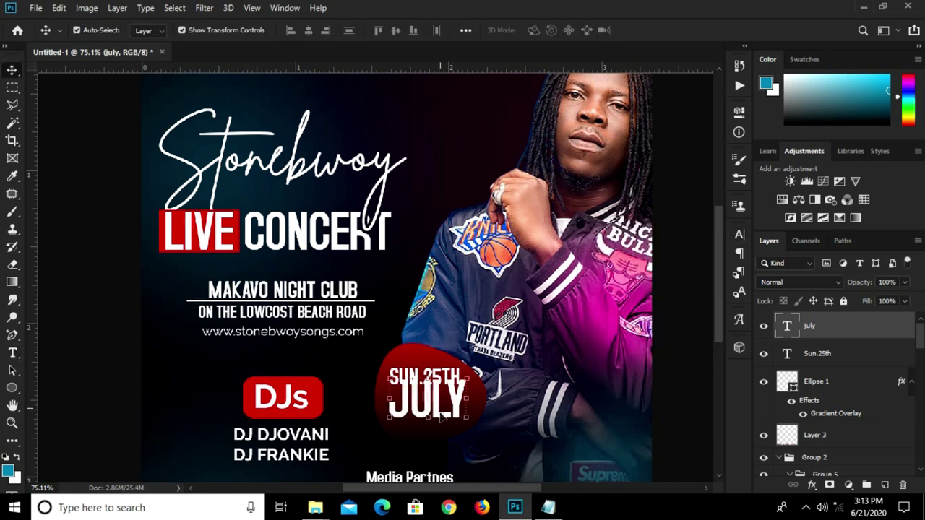
scroll(435, 409, "up", 3)
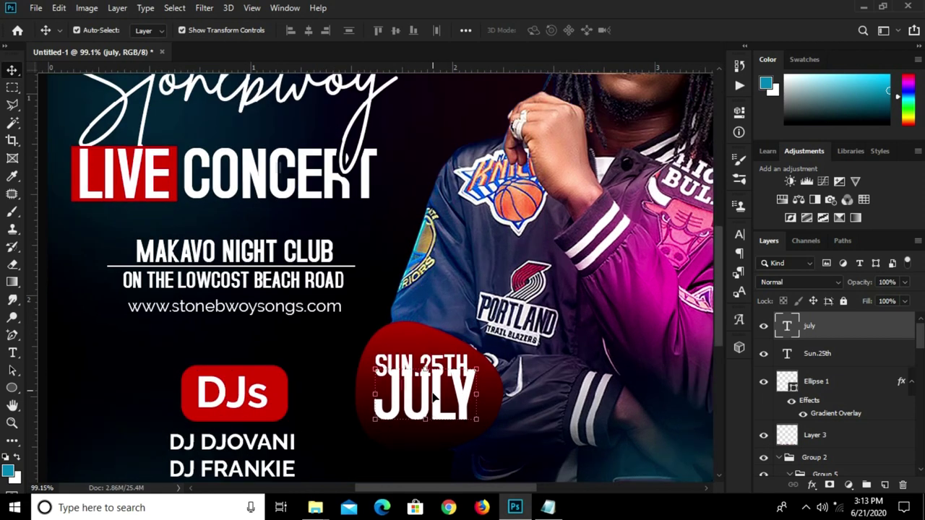
double_click(435, 396)
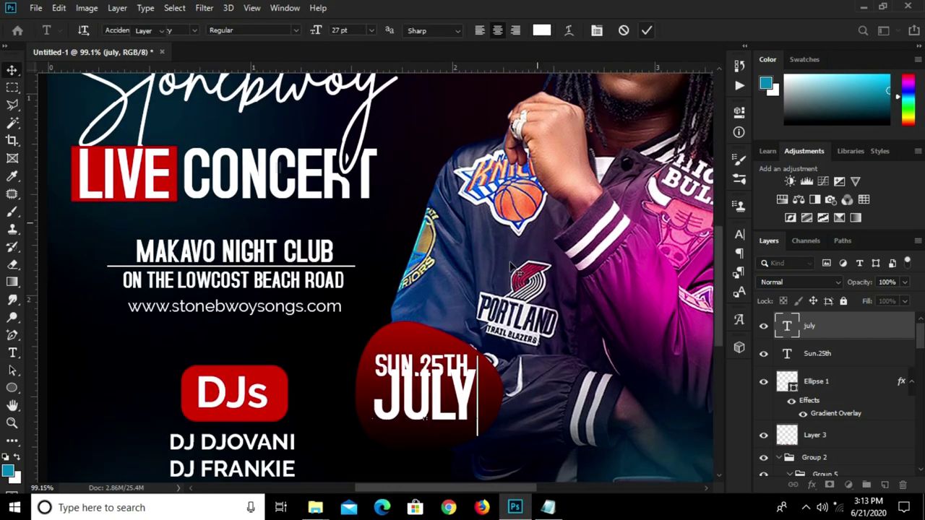
key("ctrl+a")
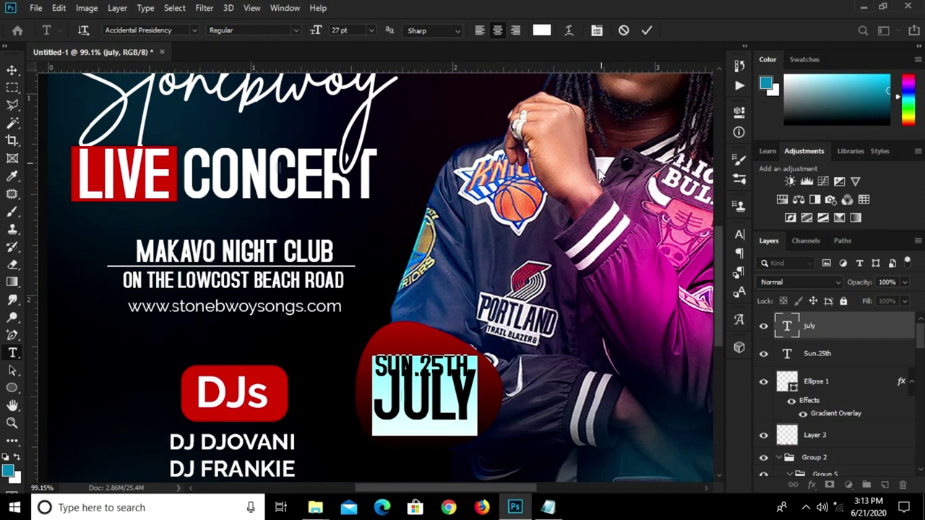
left_click(645, 30)
key("v")
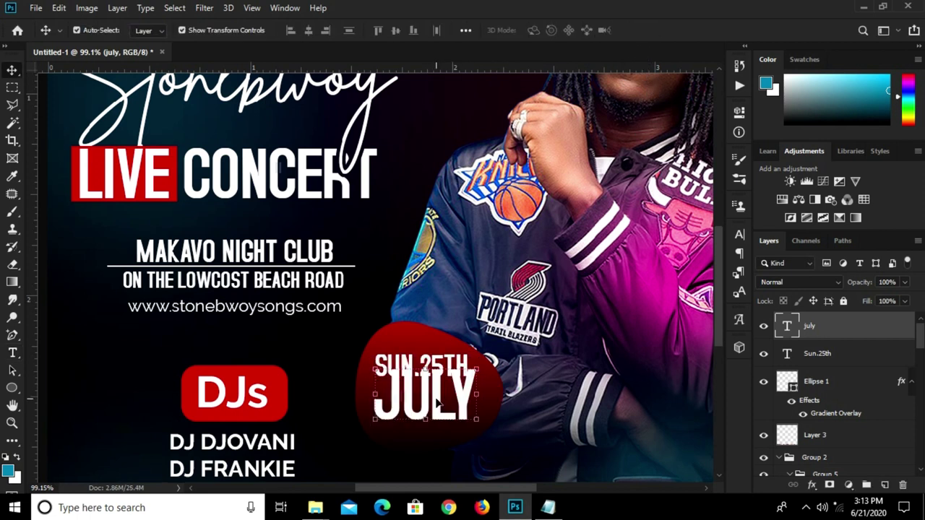
left_click_drag(437, 403, 437, 424)
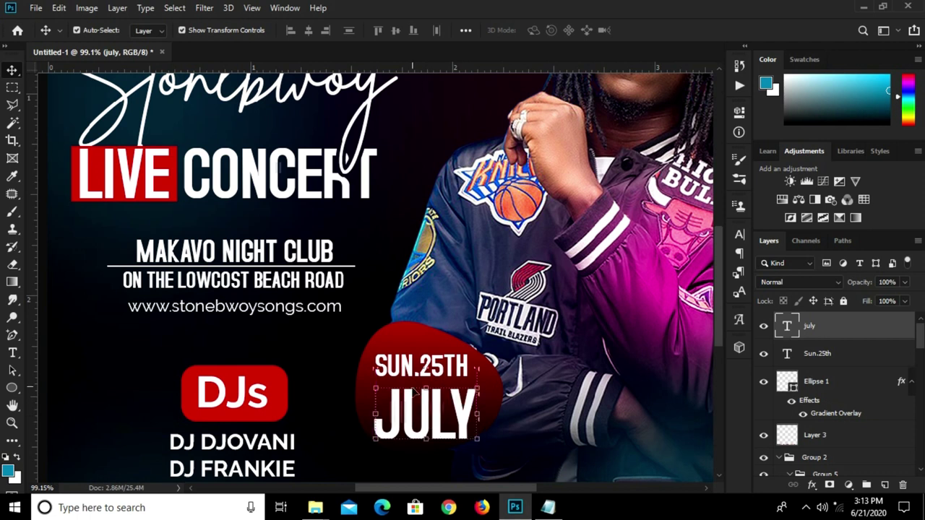
left_click(448, 289)
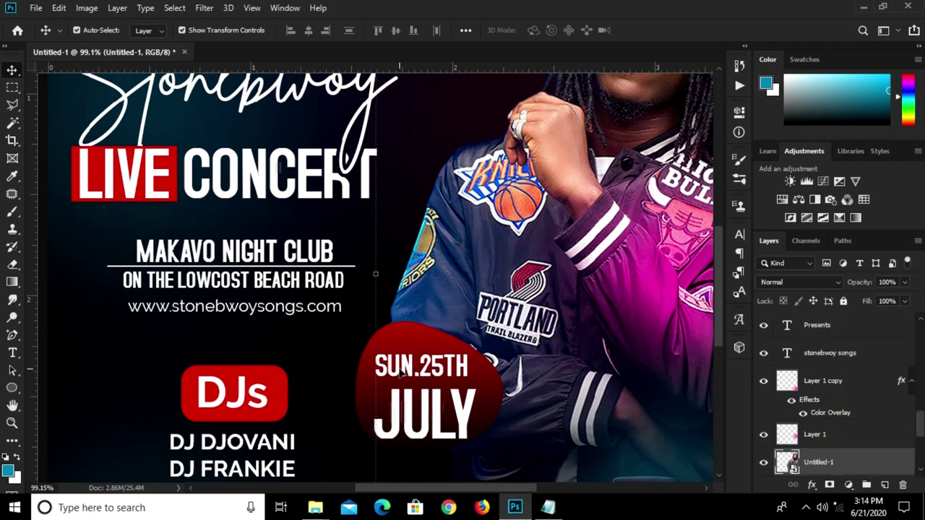
Scale the SUN.25TH text down to about 91.76%.
left_click(401, 372)
key("ctrl")
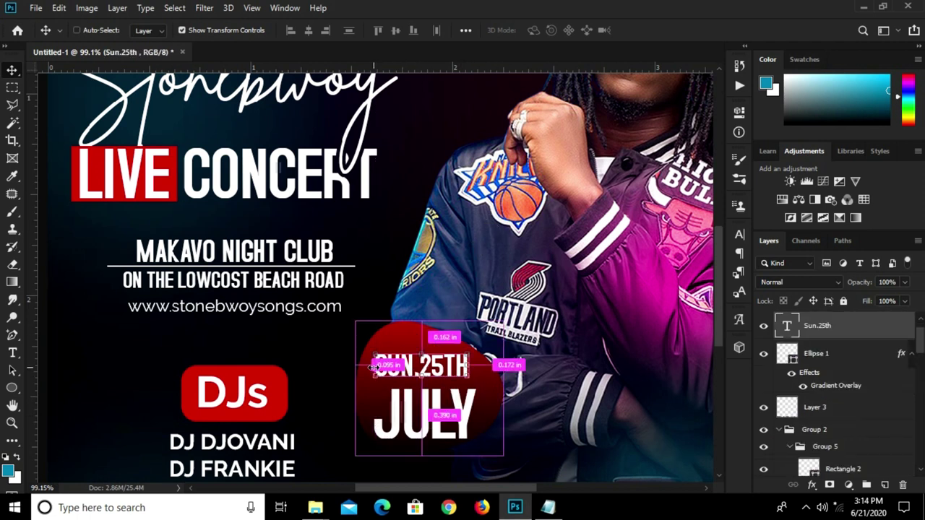
key("ctrl+t")
left_click_drag(375, 383, 434, 371)
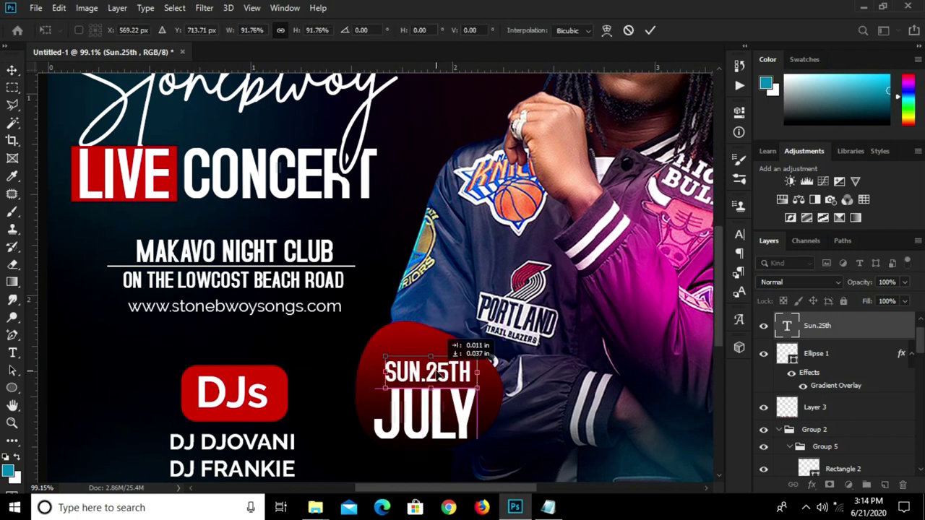
key("Return")
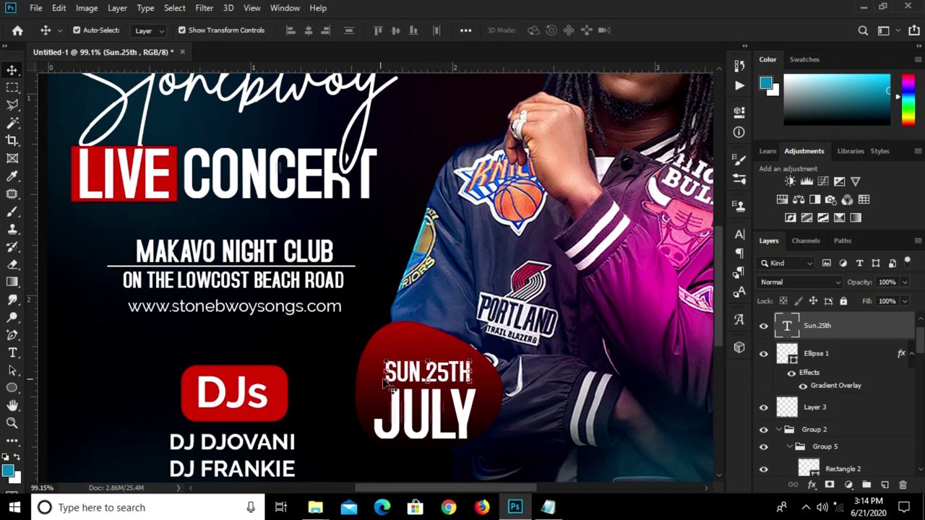
Nudge the red gradient blob right and down, then view the whole flyer.
left_click(367, 407)
key("Right")
key("Right")
key("Right")
key("Right")
key("Down")
key("Down")
key("Down")
key("Down")
key("Down")
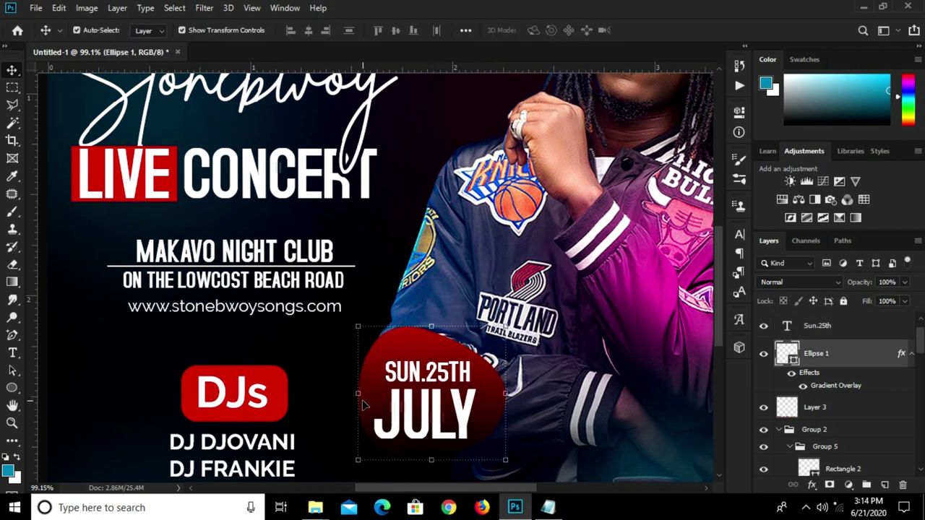
key("ctrl+0")
left_click(601, 344, "ctrl")
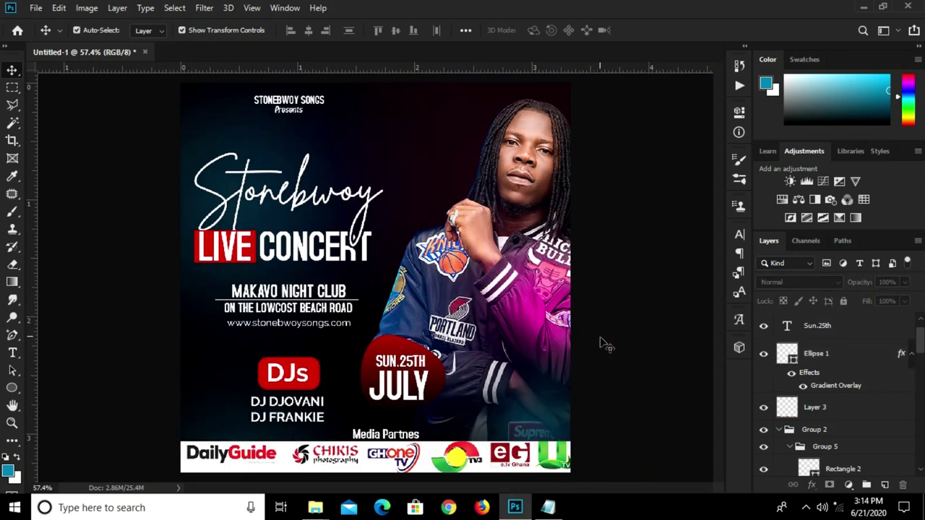
scroll(524, 383, "up", 1)
scroll(528, 361, "down", 1)
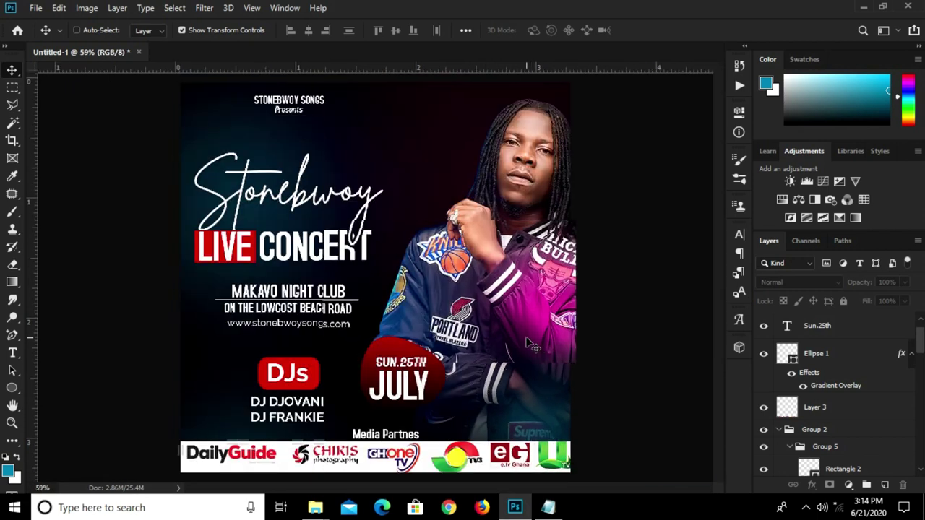
scroll(527, 343, "up", 1)
scroll(532, 345, "down", 1)
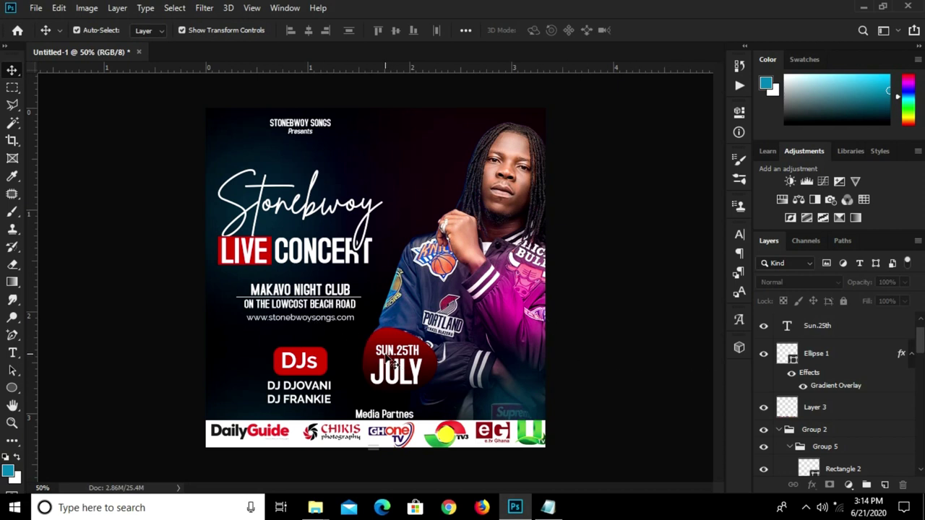
scroll(390, 359, "up", 3)
Retype the badge's SUN.25TH date as SAT.25TH, then zoom out to the whole poster.
left_click(388, 370)
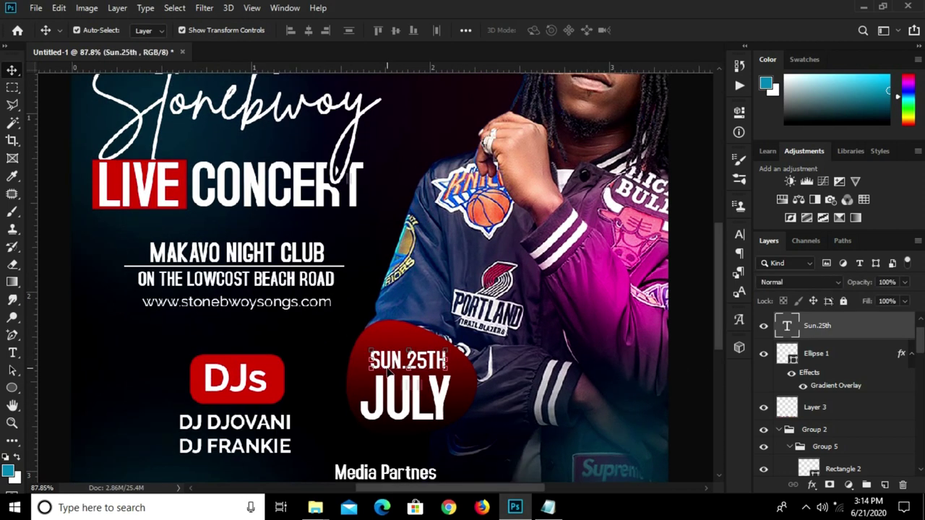
key("t")
left_click(392, 362)
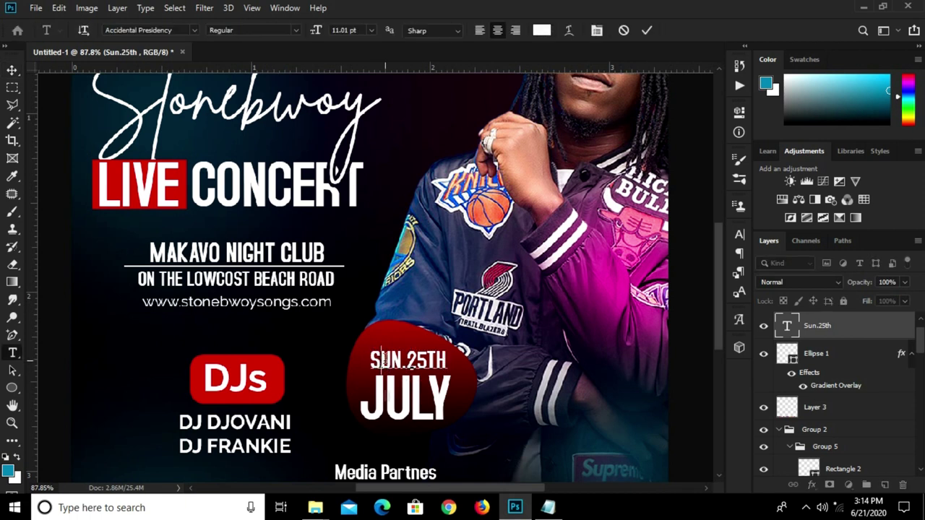
key("BackSpace")
key("BackSpace")
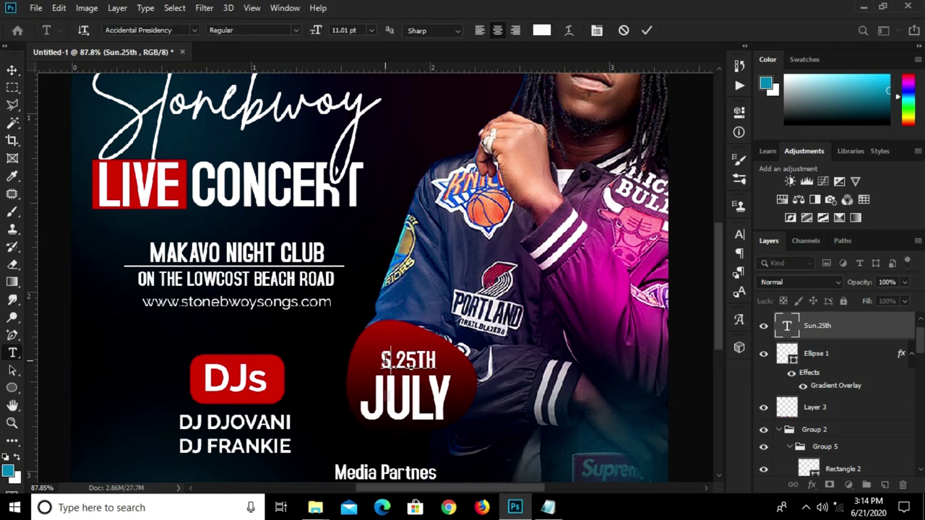
type("at")
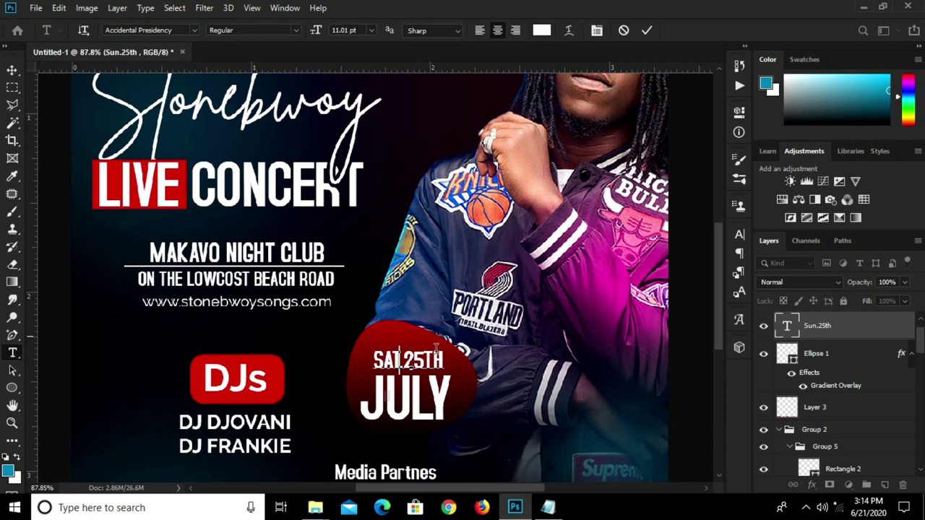
left_click(647, 30)
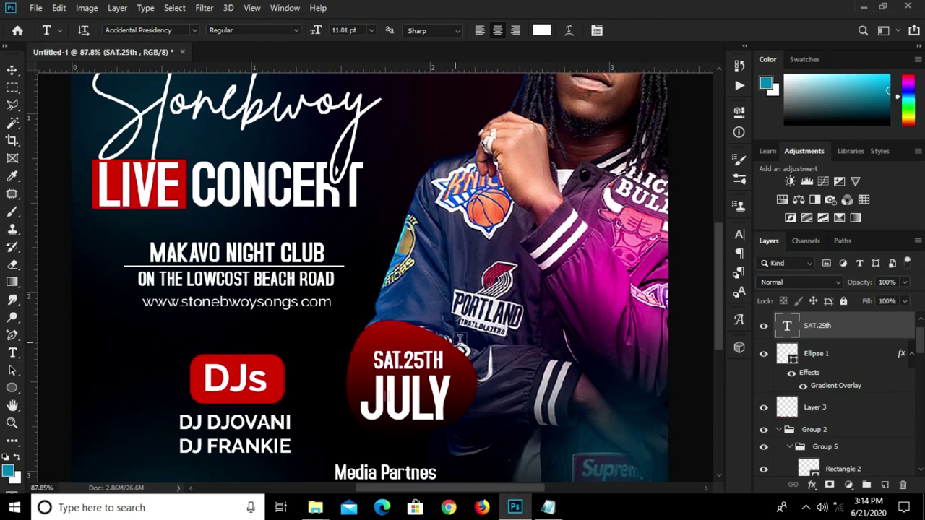
key("v")
key("ctrl+0")
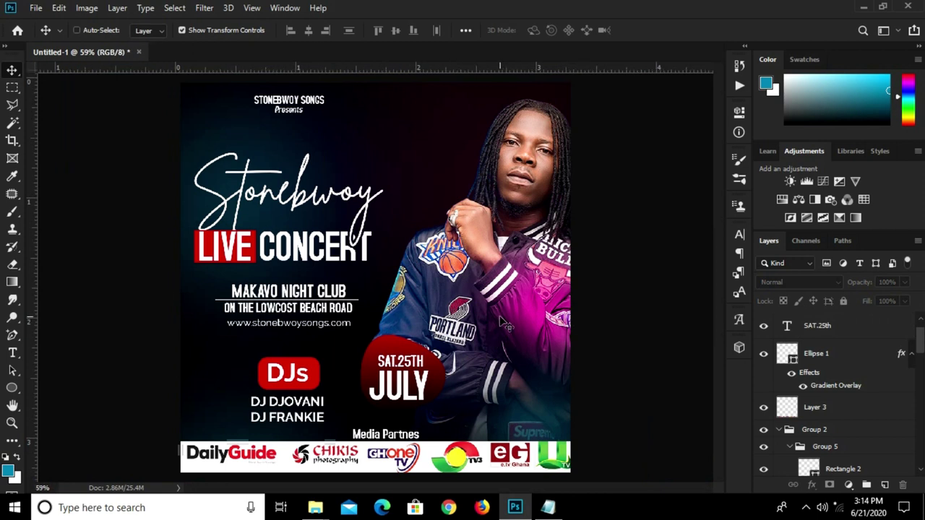
key("ctrl+minus")
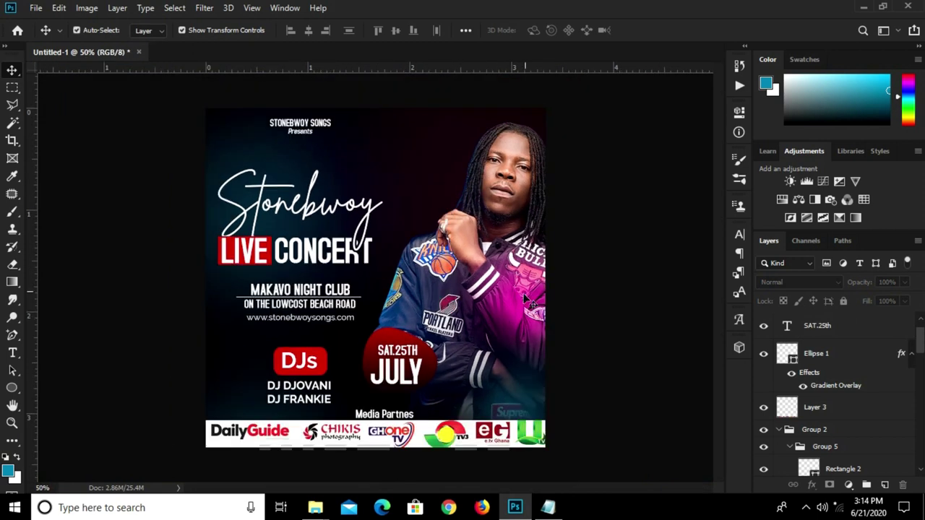